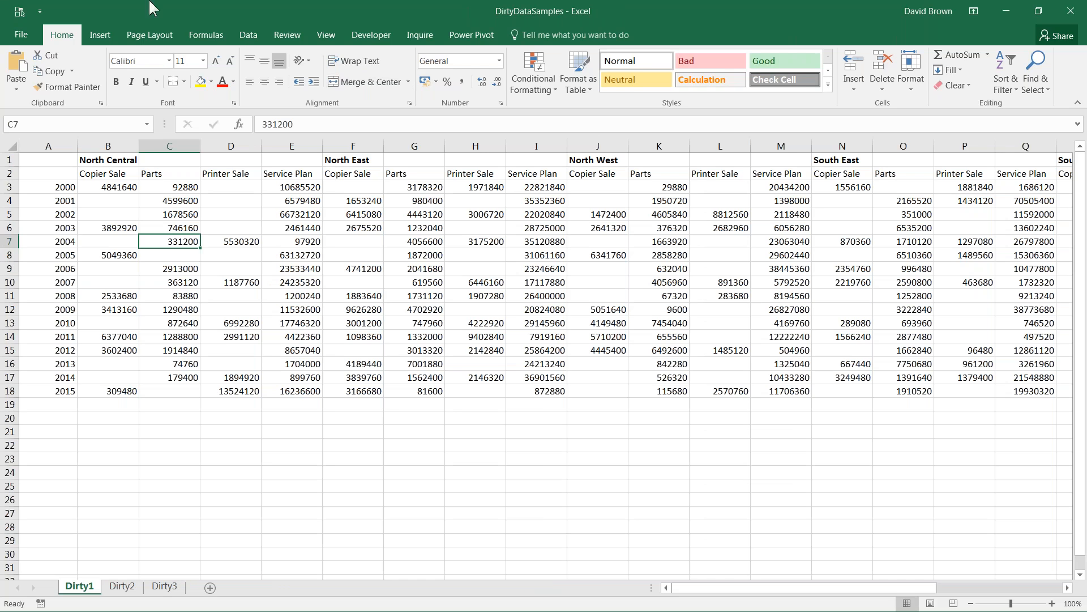
Examine the region headings in row 1 and the product headings, years and sales figures around them on Dirty1.
click(186, 191)
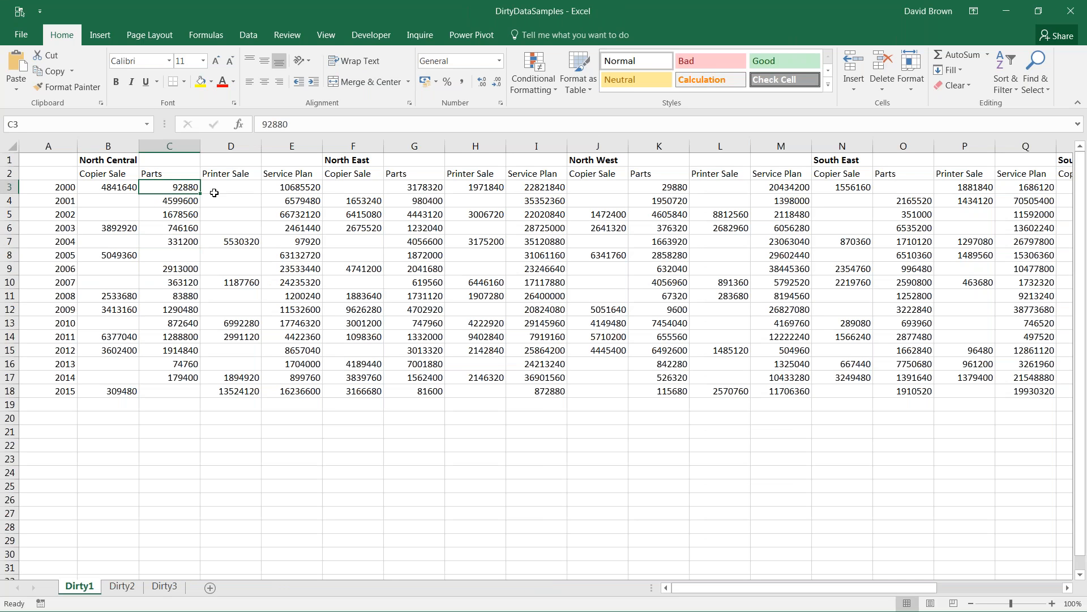
key(Left)
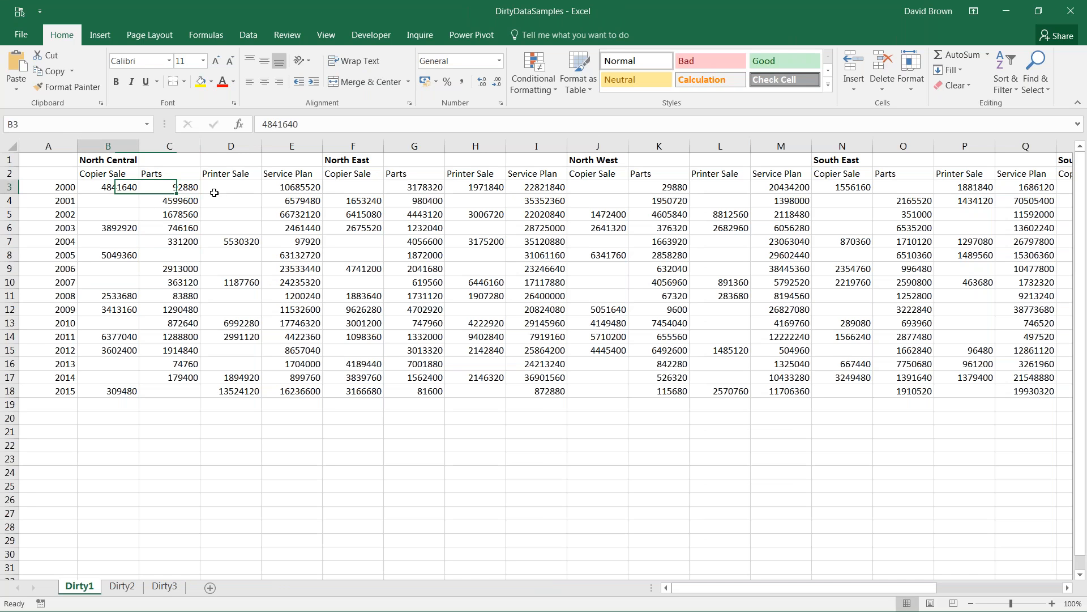
key(Left)
key(Up)
key(Up)
key(shift+Down)
key(shift+space)
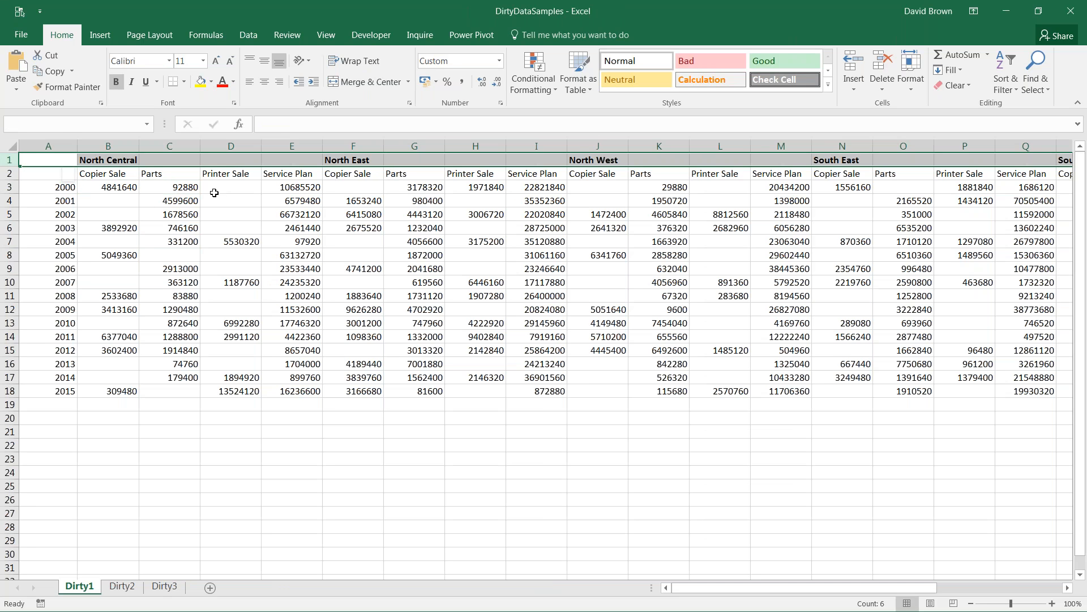
key(Right)
key(Right)
key(Right)
key(Right)
key(Down)
key(Down)
key(Right)
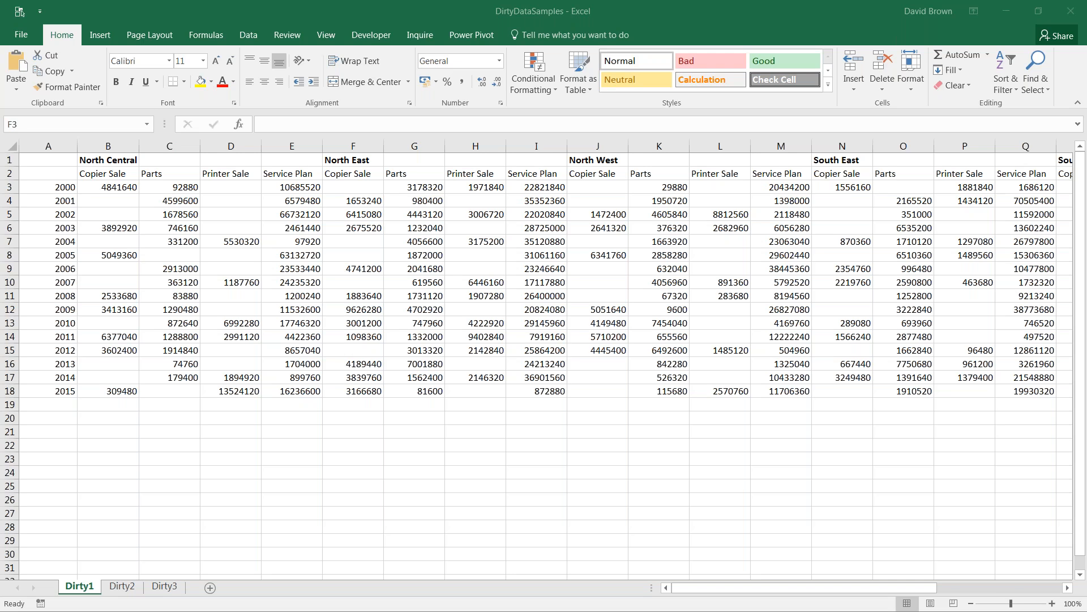
click(591, 323)
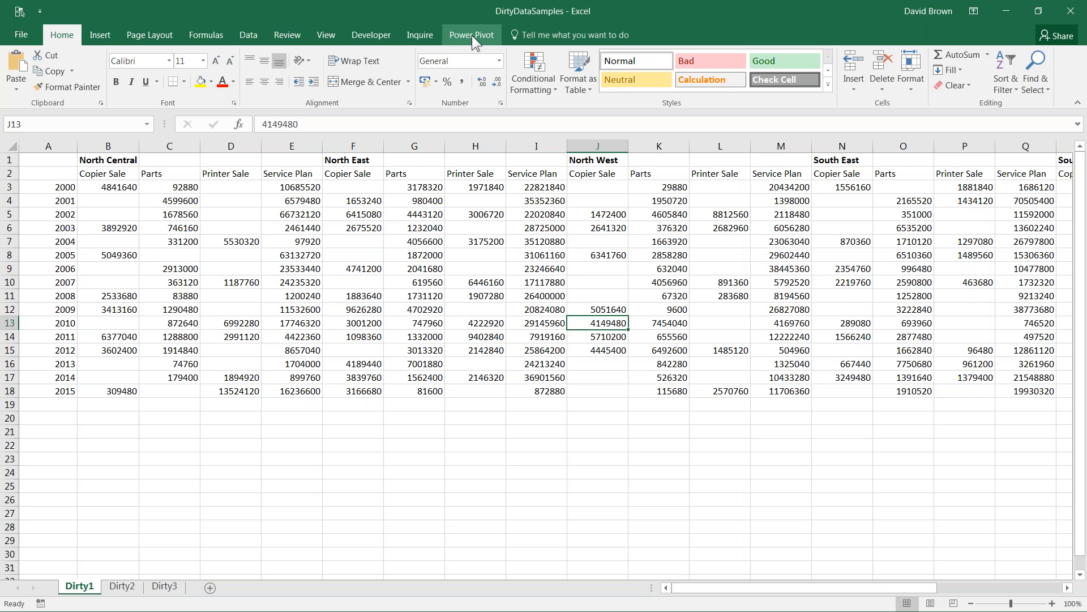
click(277, 232)
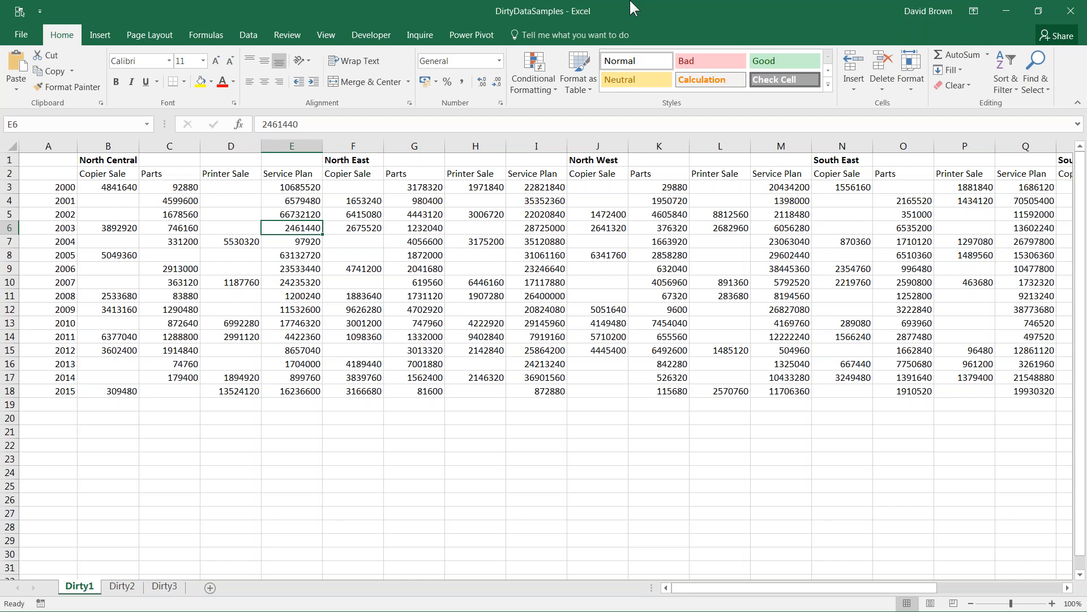
click(249, 36)
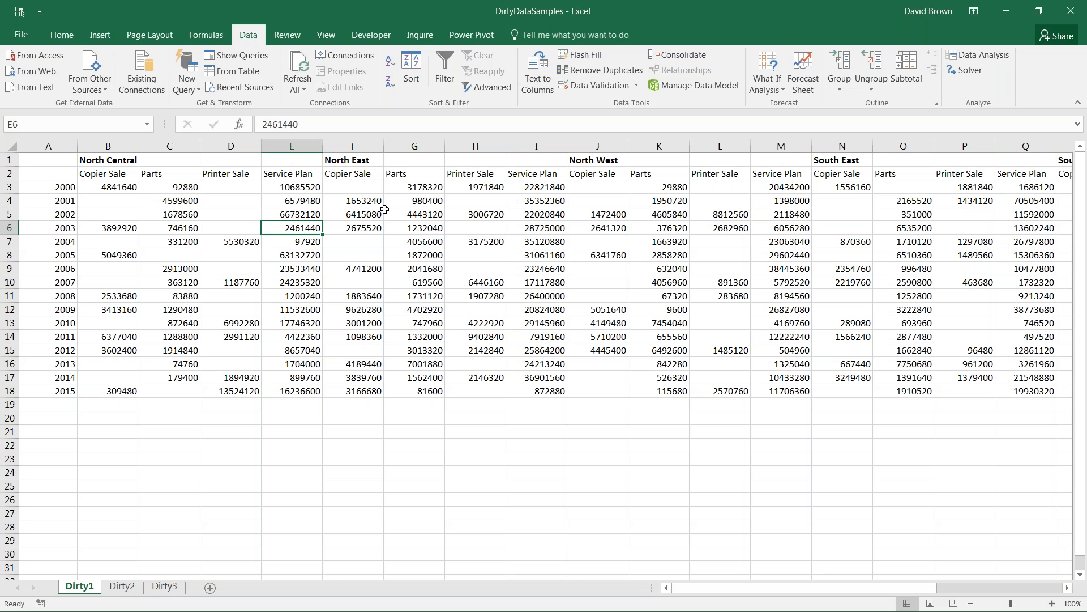
click(467, 36)
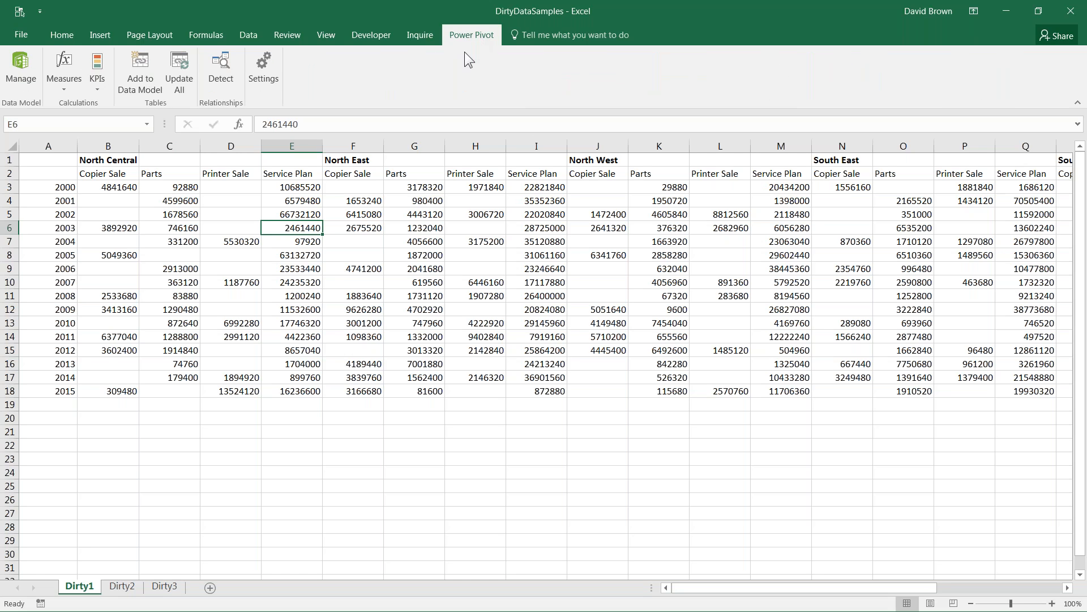
click(314, 269)
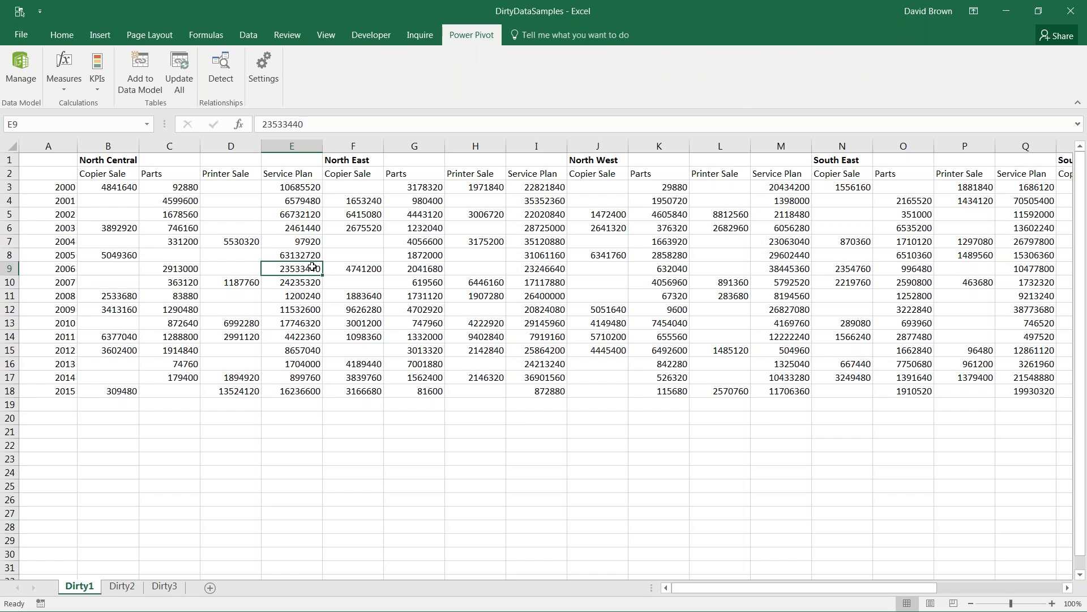
click(86, 184)
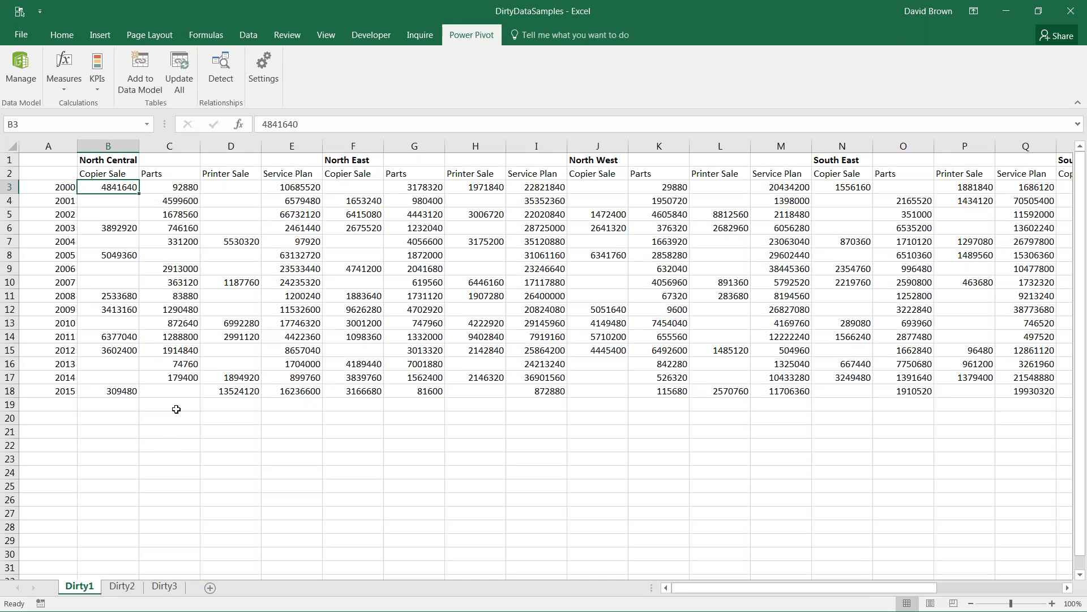
Review the region names in row 1 and enter the column heading Region in E22.
click(10, 160)
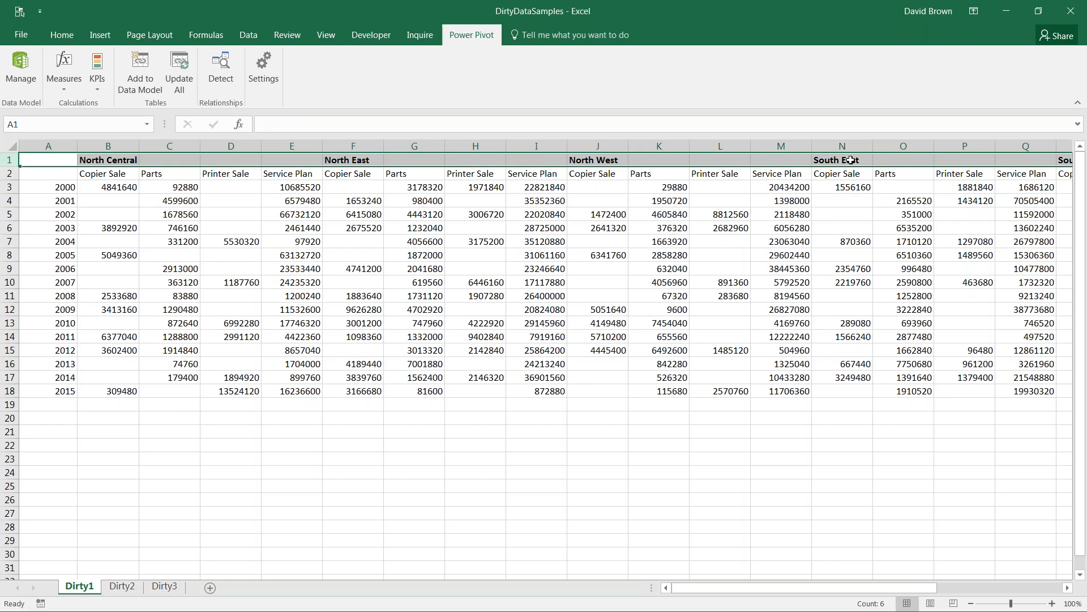
click(299, 443)
text(R)
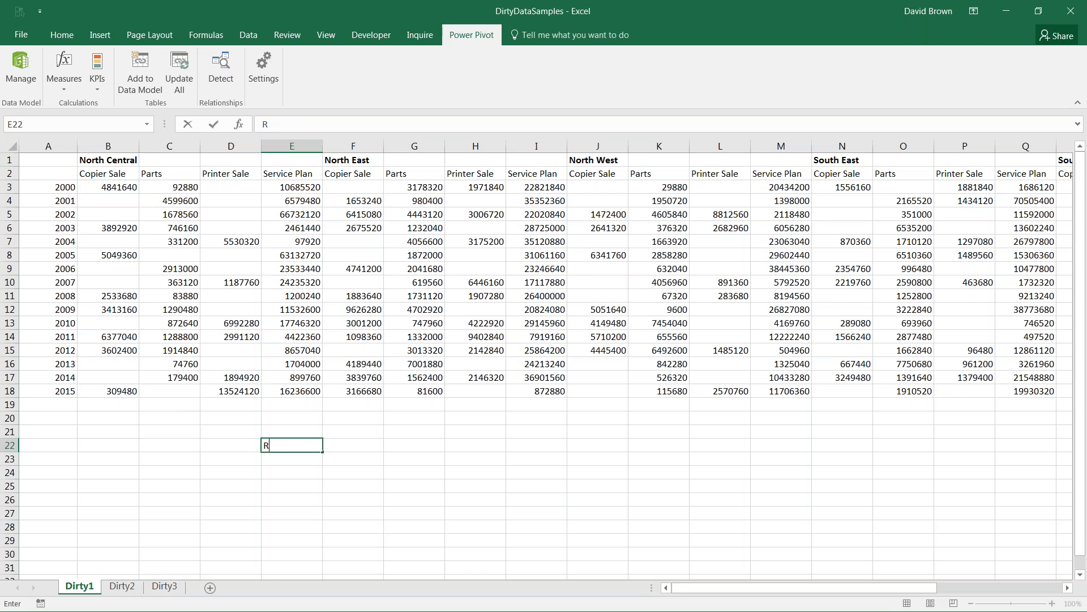
text(egion)
key(Tab)
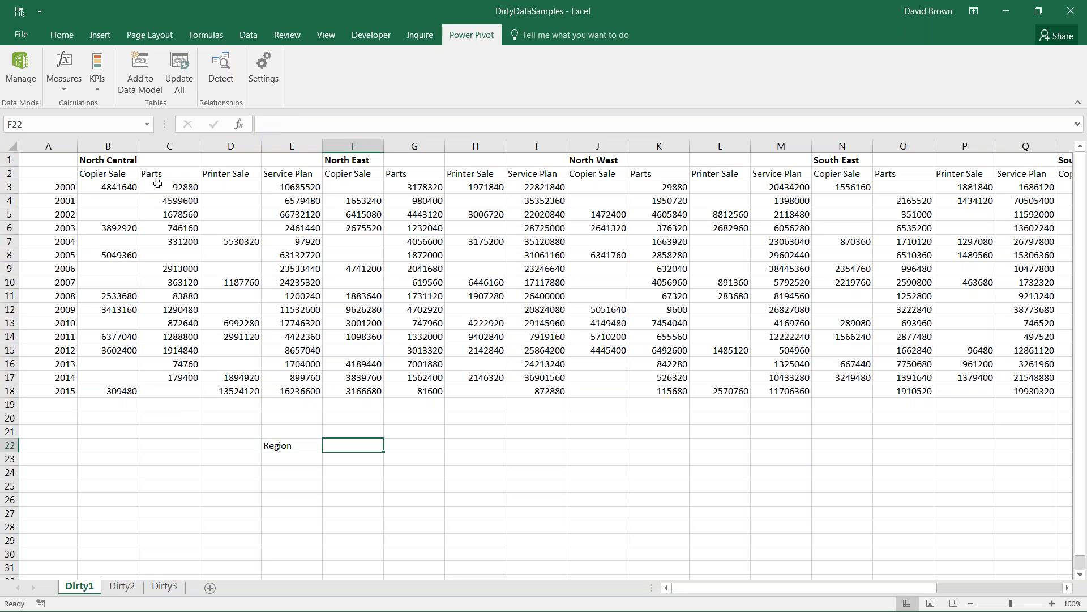
Review the product names in row 2 under each region and enter the heading Products in F22.
click(10, 173)
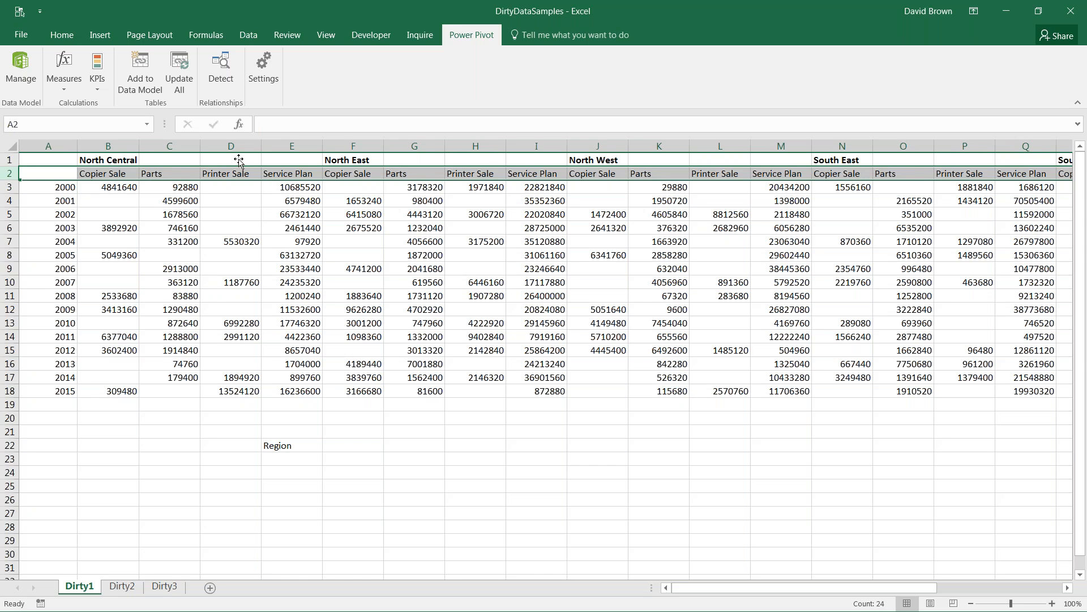
drag(119, 160, 303, 304)
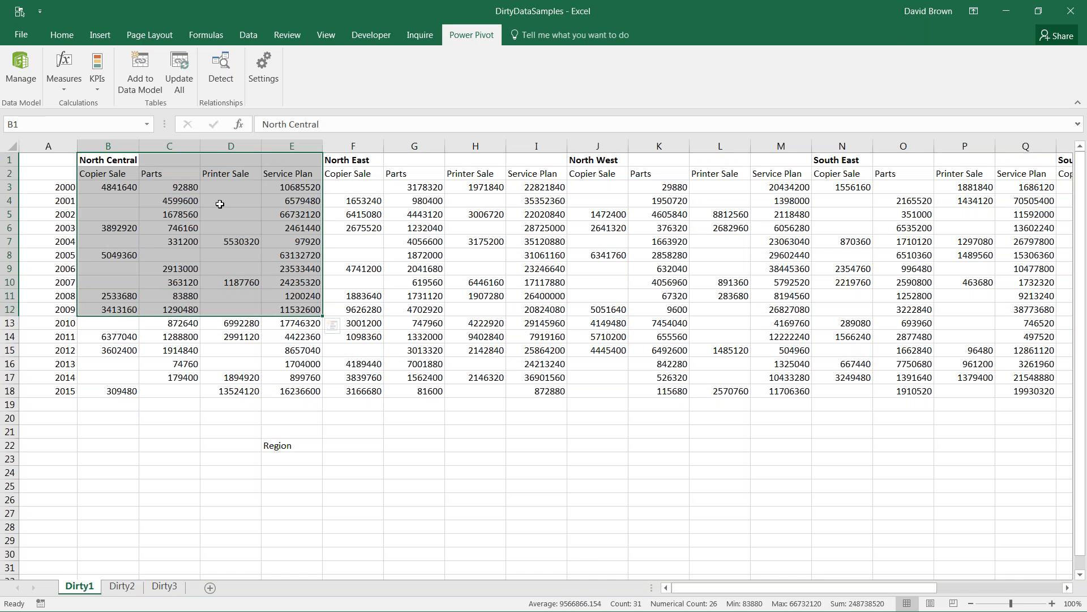
click(351, 160)
drag(449, 194, 541, 296)
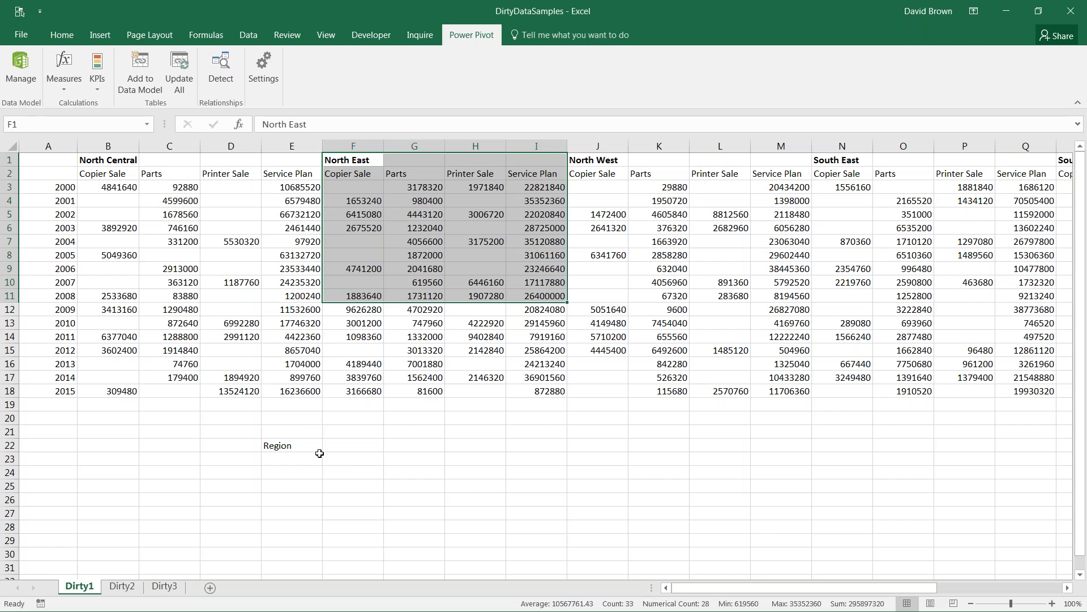
double_click(351, 447)
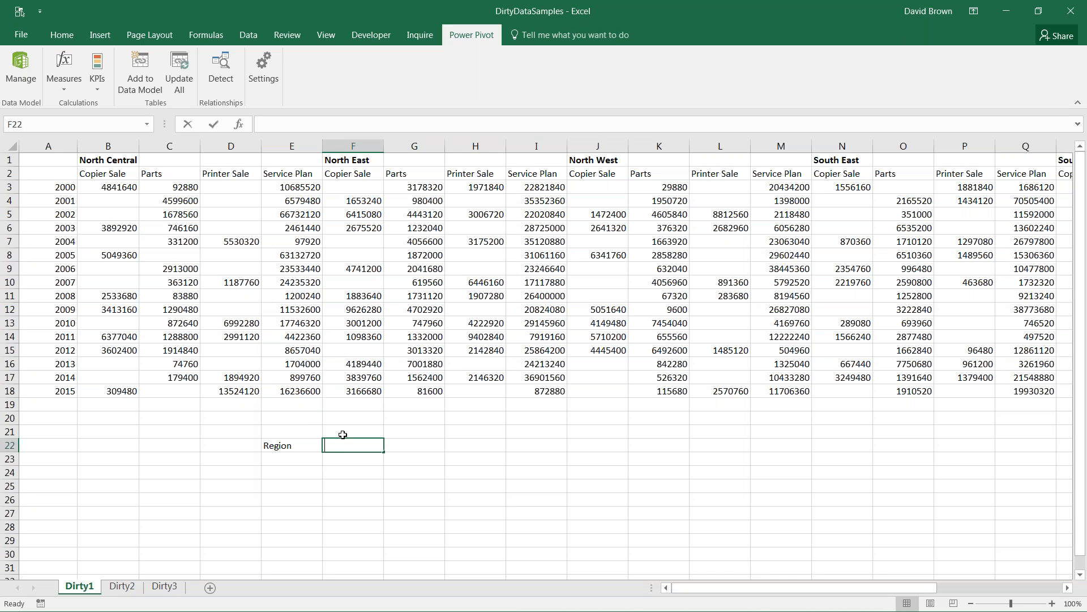
text(Products)
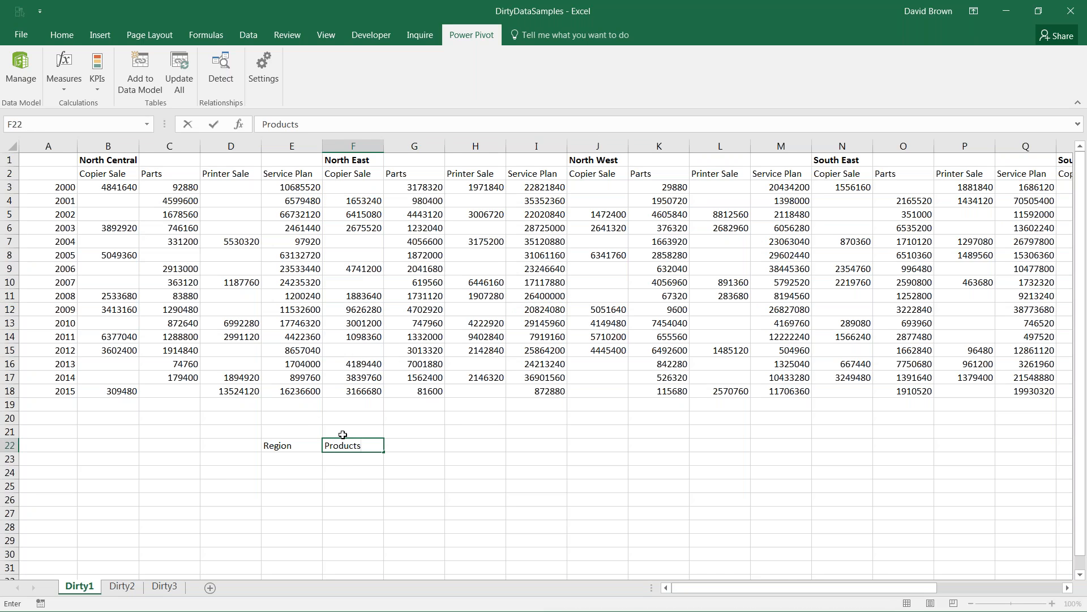
key(Tab)
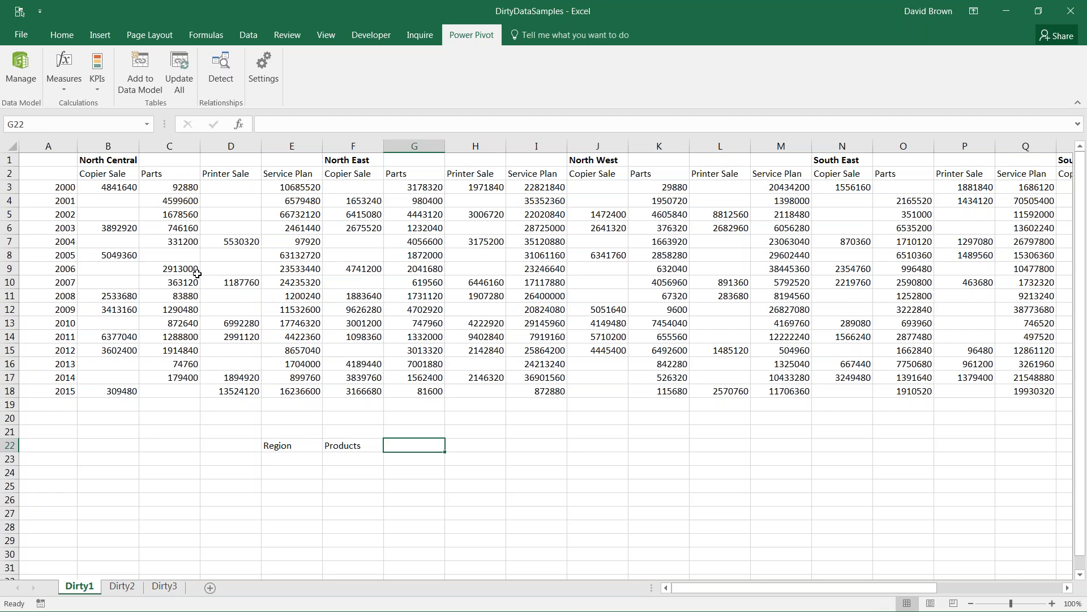
Review the years in column A and enter the heading Dates in G22.
drag(61, 189, 53, 392)
click(430, 442)
text(Years)
key(Return)
click(414, 445)
text(Dates)
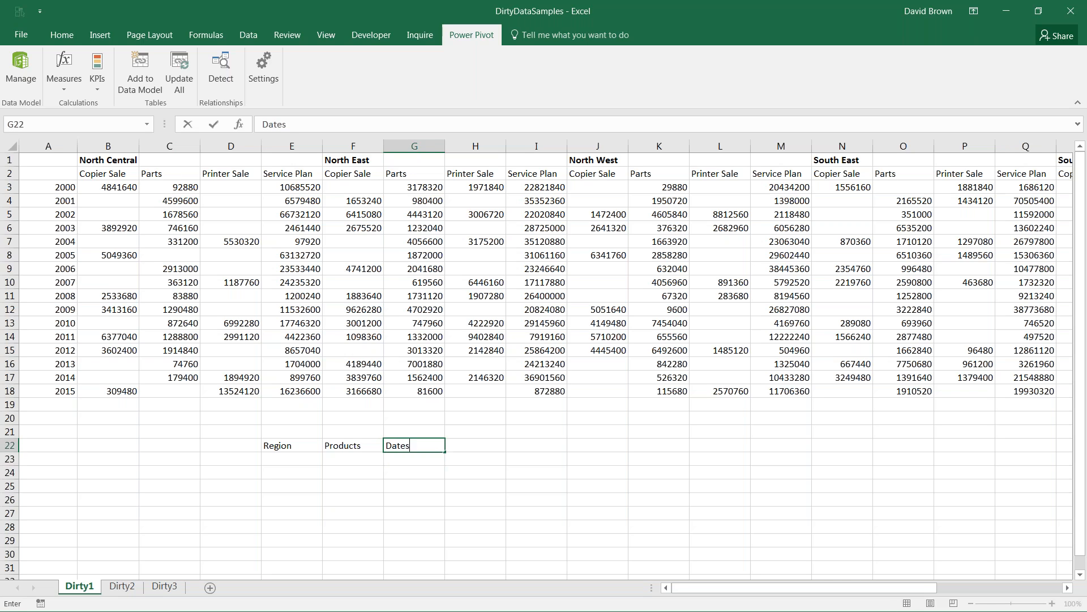
key(ctrl+Return)
Enter the heading Sales Amount in H22 beside Dates.
click(475, 445)
text(Sal)
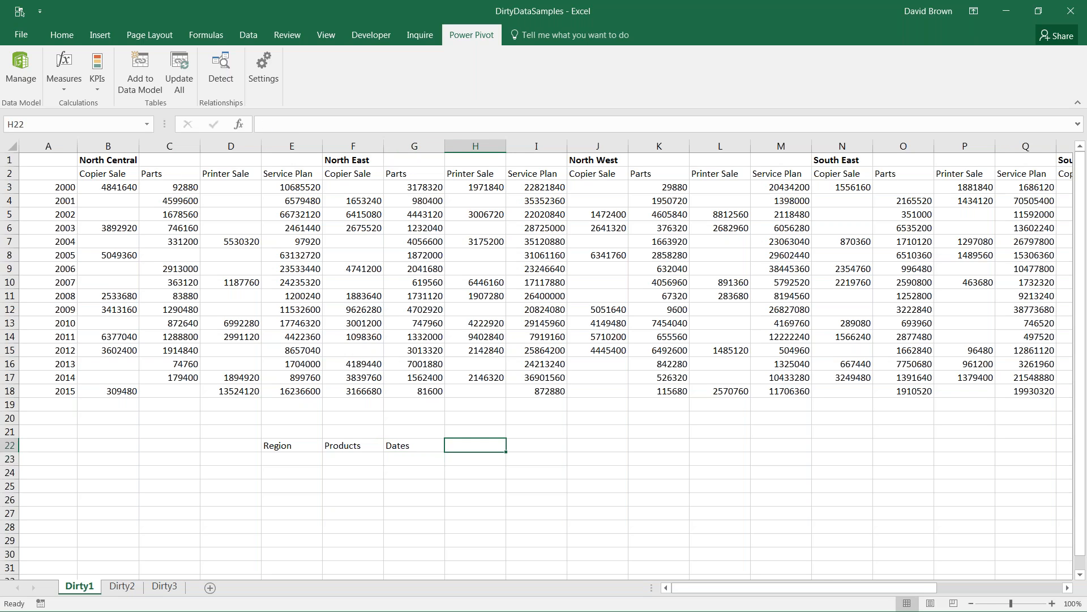
text(es Amount)
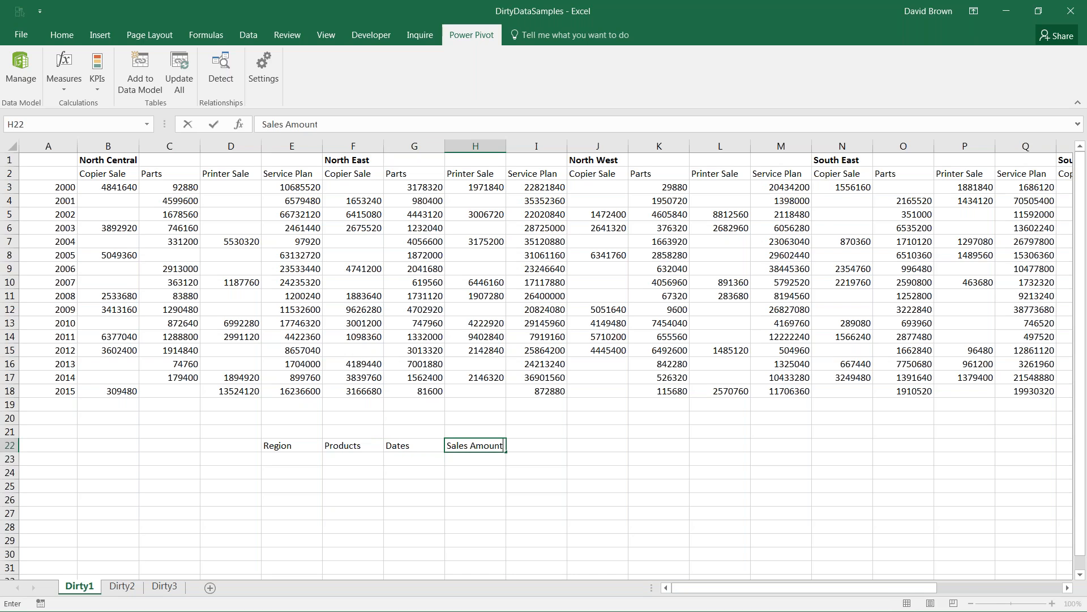
key(Return)
Outline the intended table area below the sample headings and clear the headings in E22:H22.
click(414, 459)
drag(292, 458, 476, 554)
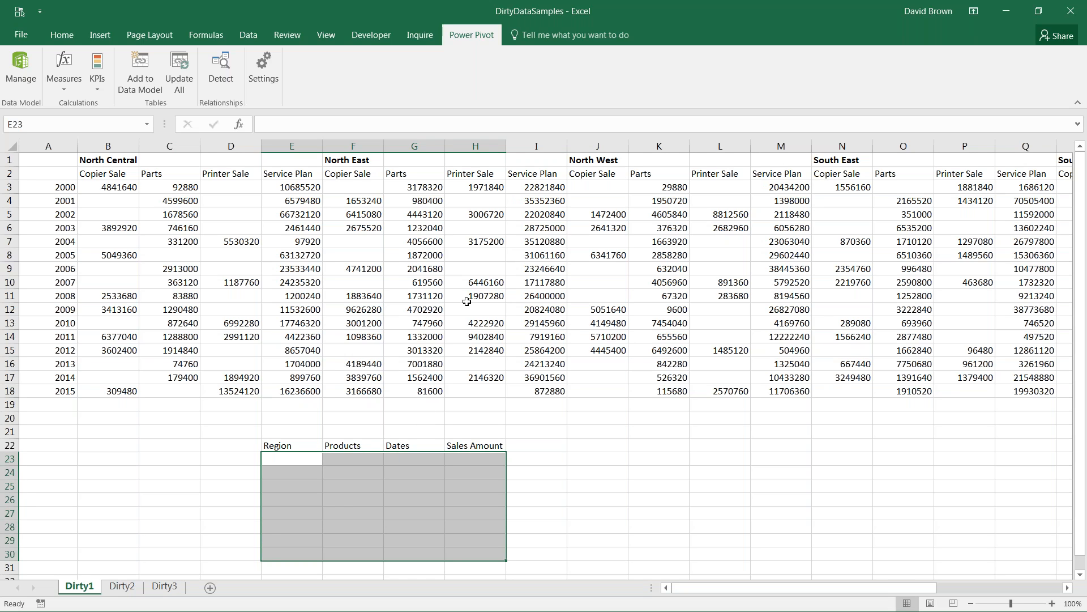
drag(291, 446, 414, 499)
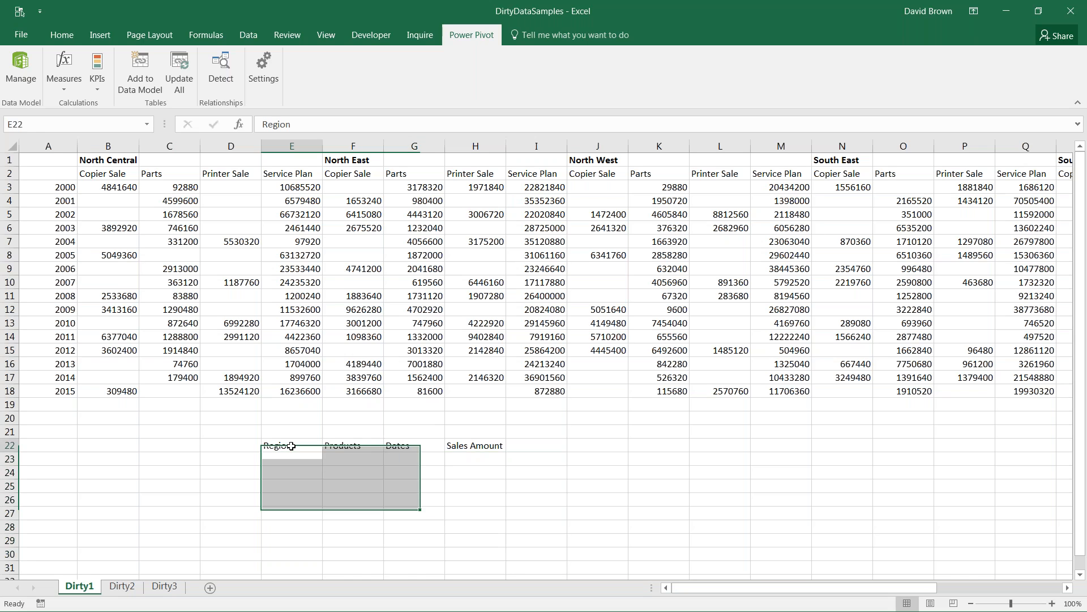
drag(291, 446, 490, 446)
key(Delete)
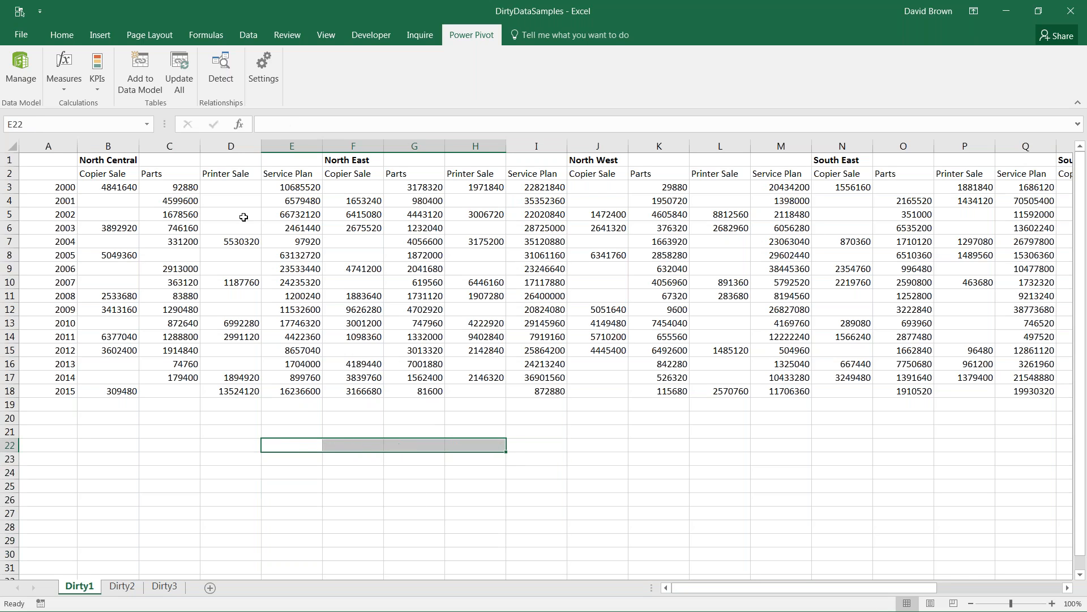
Copy the entire data range on Dirty1, including the year, region and product headings.
click(61, 185)
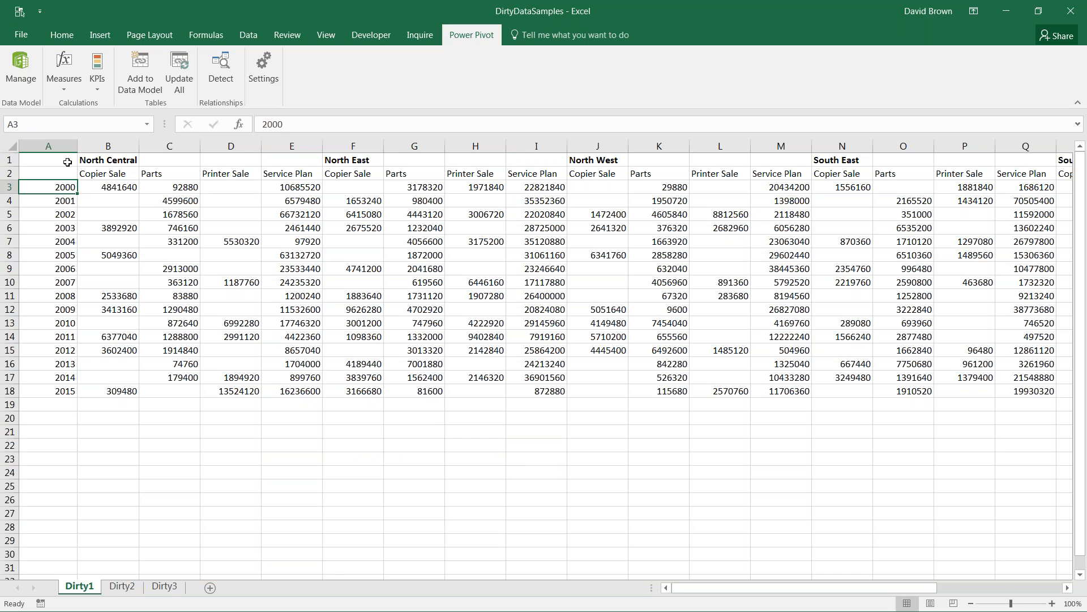
click(44, 216)
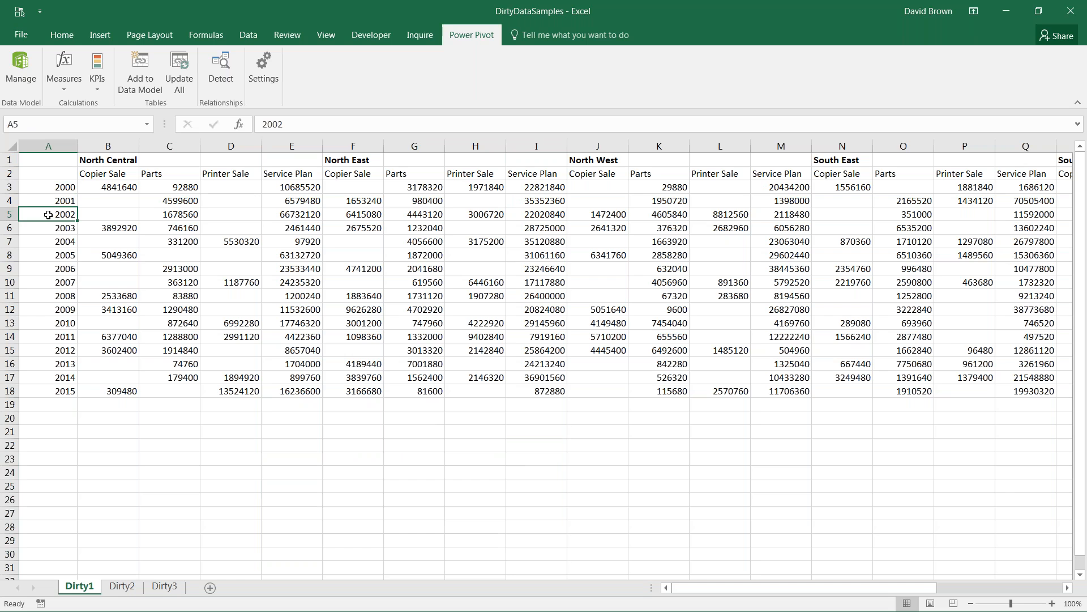
key(ctrl+a)
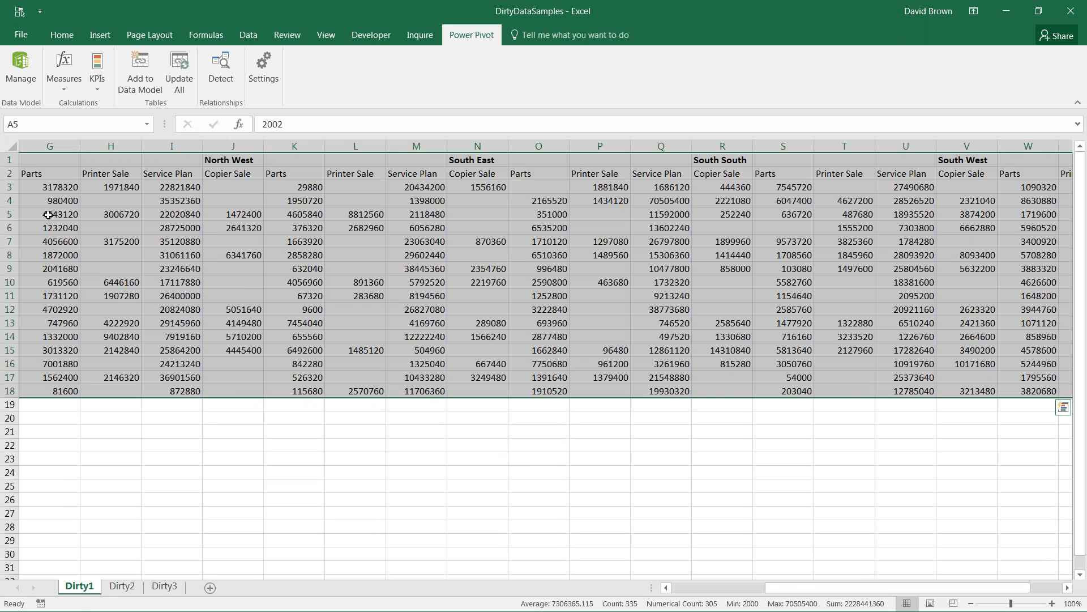
key(ctrl+c)
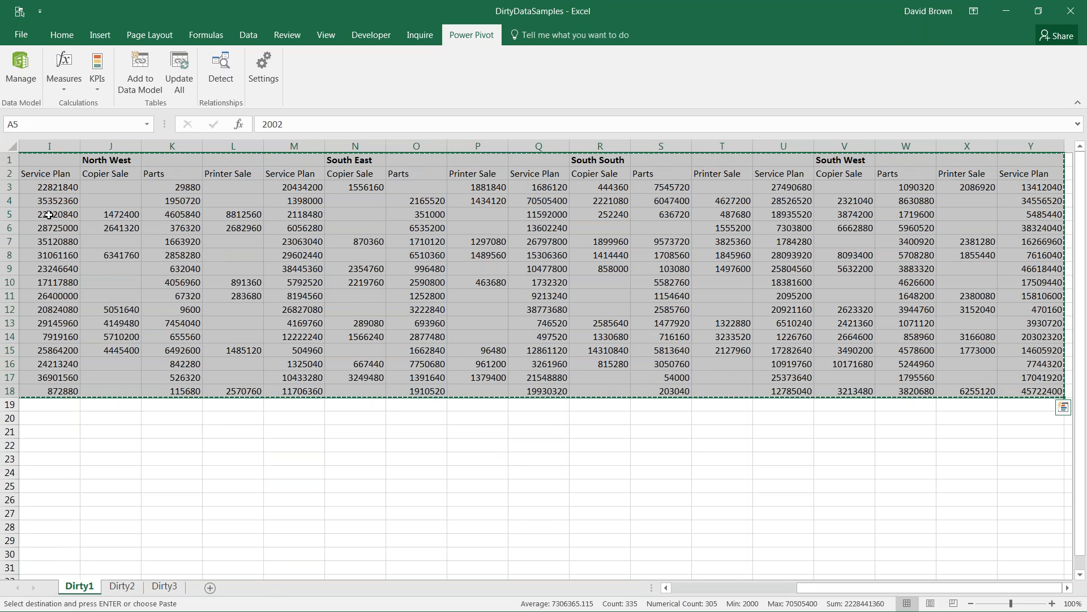
Paste the copied range as transposed values at A1 of a new sheet and autofit column B.
click(209, 587)
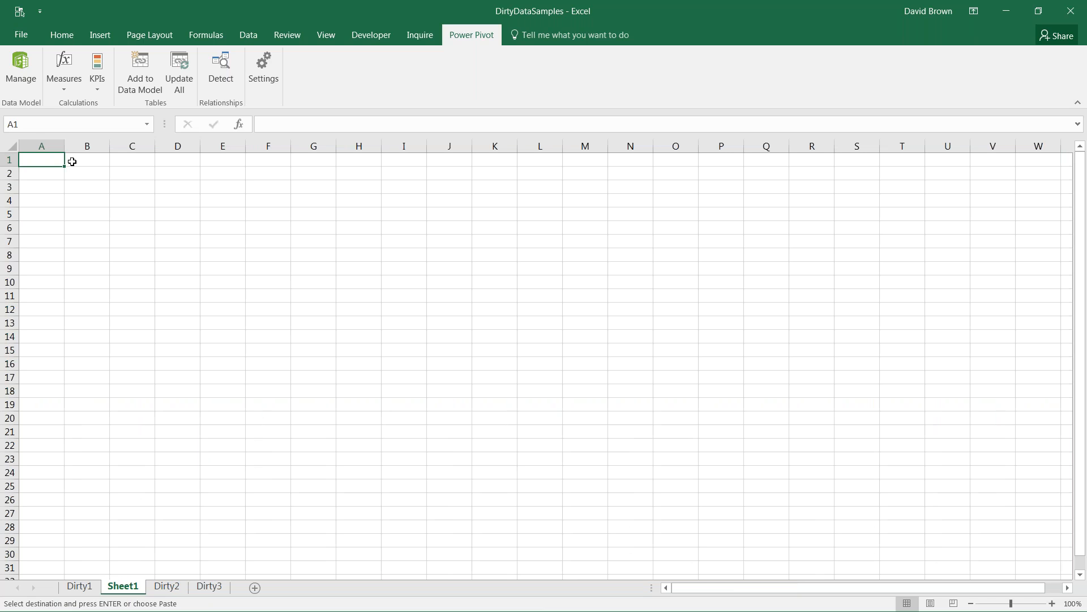
key(alt+e)
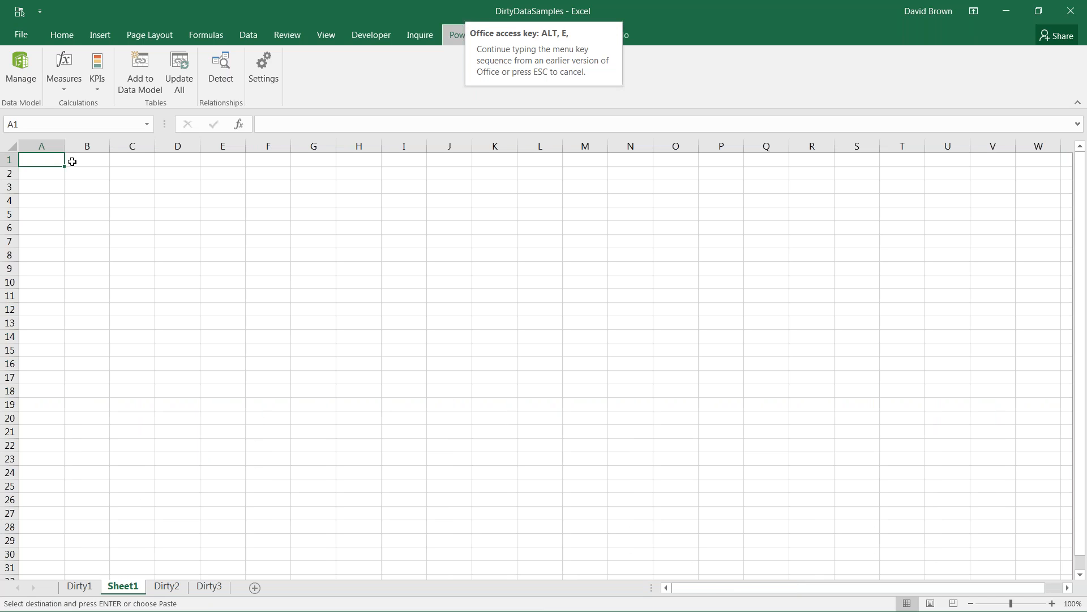
key(s)
key(v)
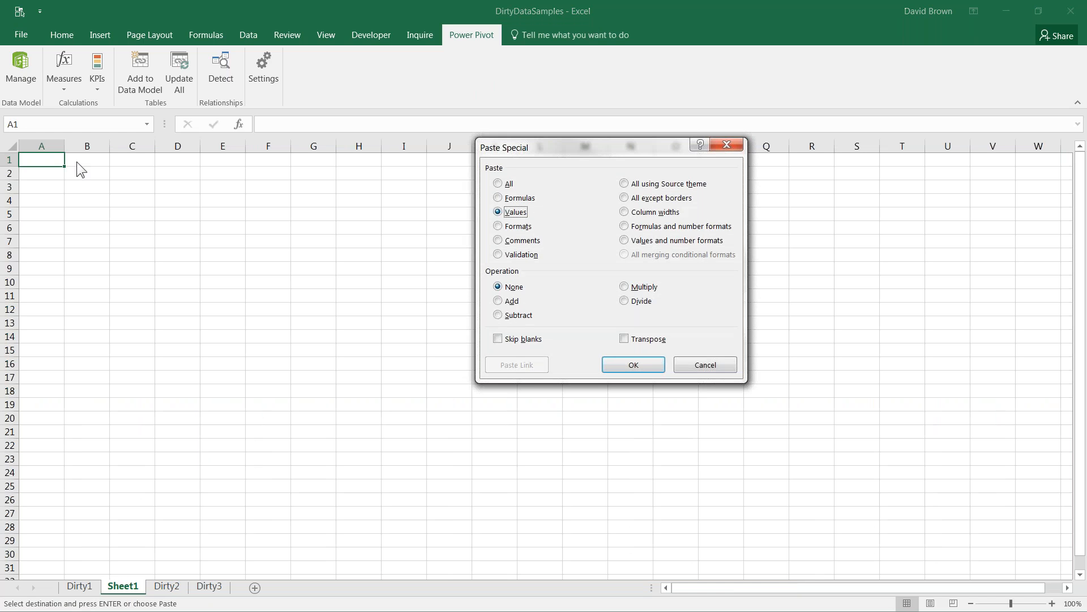
click(628, 338)
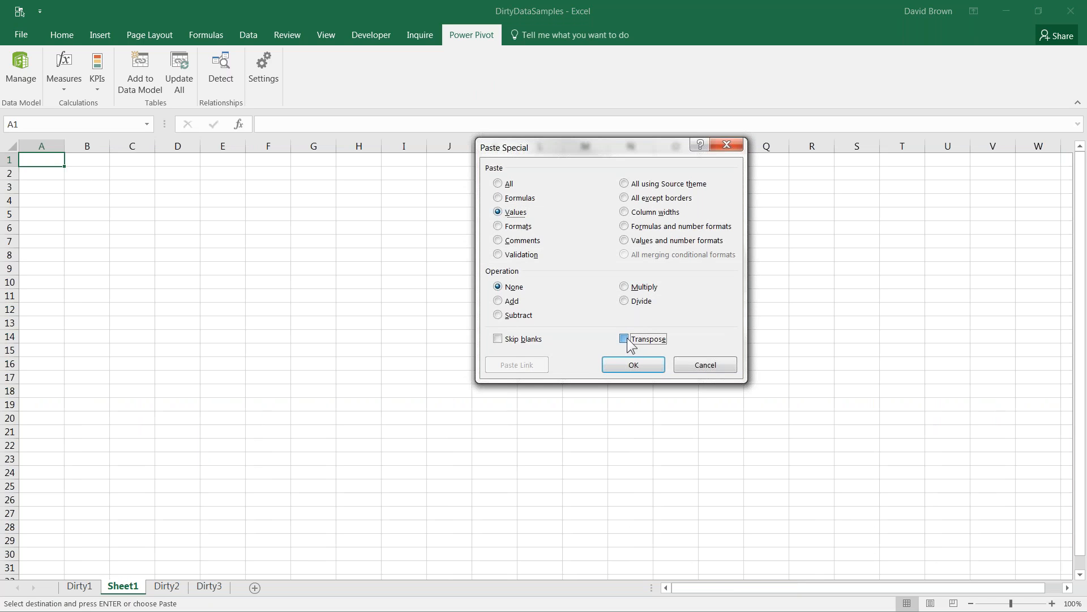
click(647, 370)
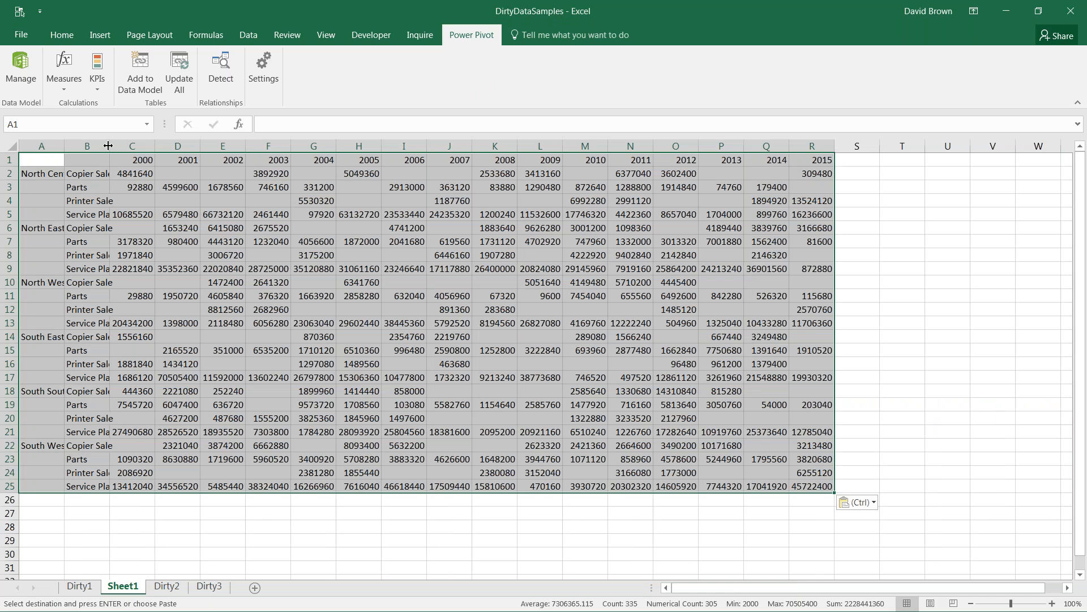
double_click(107, 146)
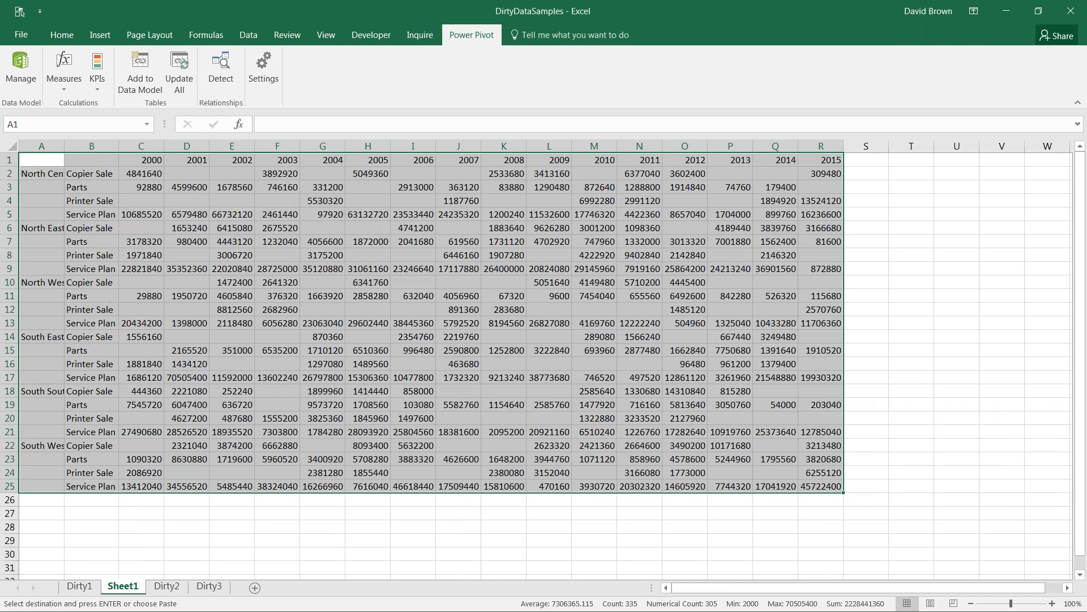
Autofit column A and fill the North Central and North East region names down their product rows.
drag(141, 145, 824, 230)
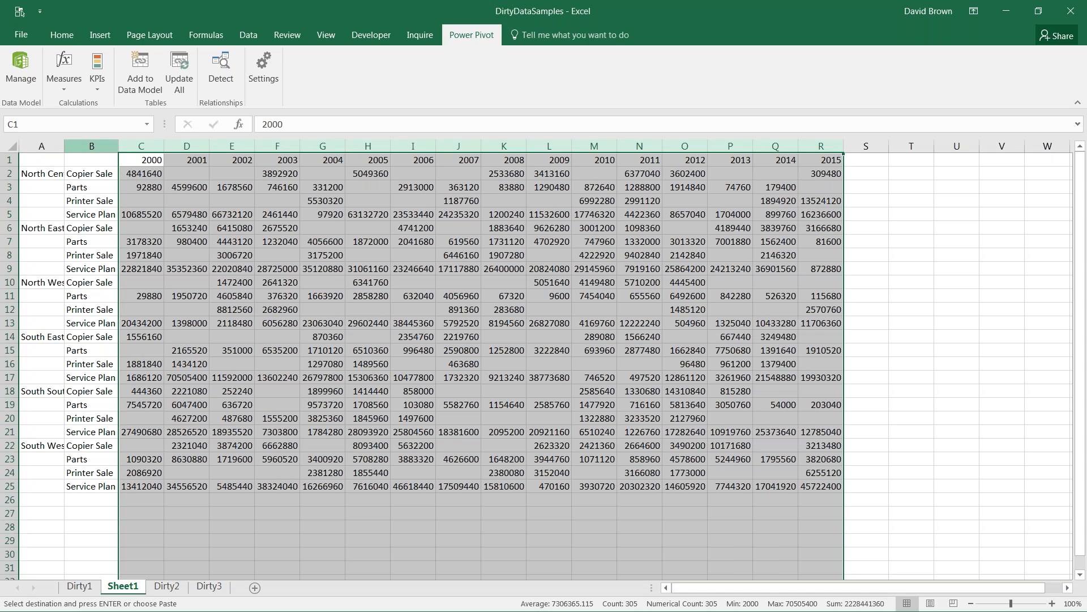
click(90, 166)
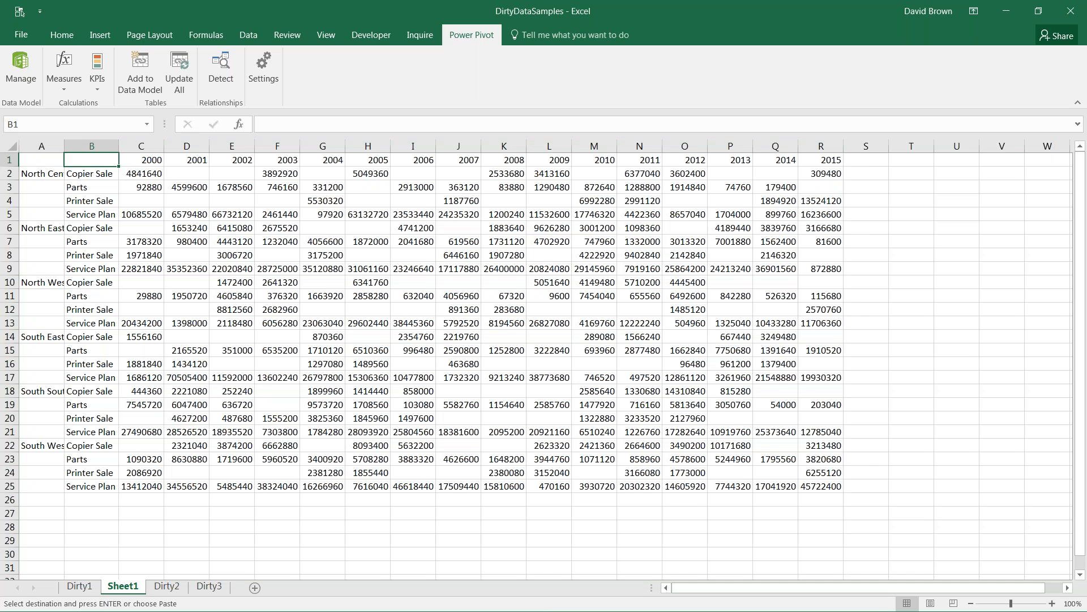
double_click(64, 147)
click(56, 172)
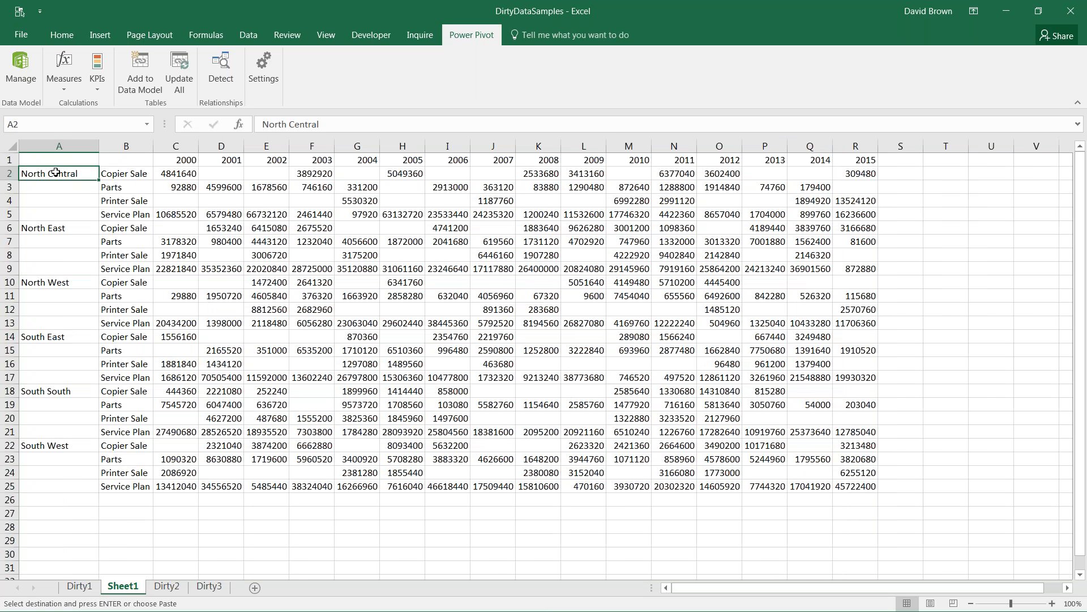
drag(98, 180, 87, 271)
click(66, 228)
Enter the headings Region in A1 and Product in B1.
mouse_move(67, 160)
mouse_down()
mouse_move(67, 187)
mouse_move(66, 160)
mouse_up()
text(Region)
key(Tab)
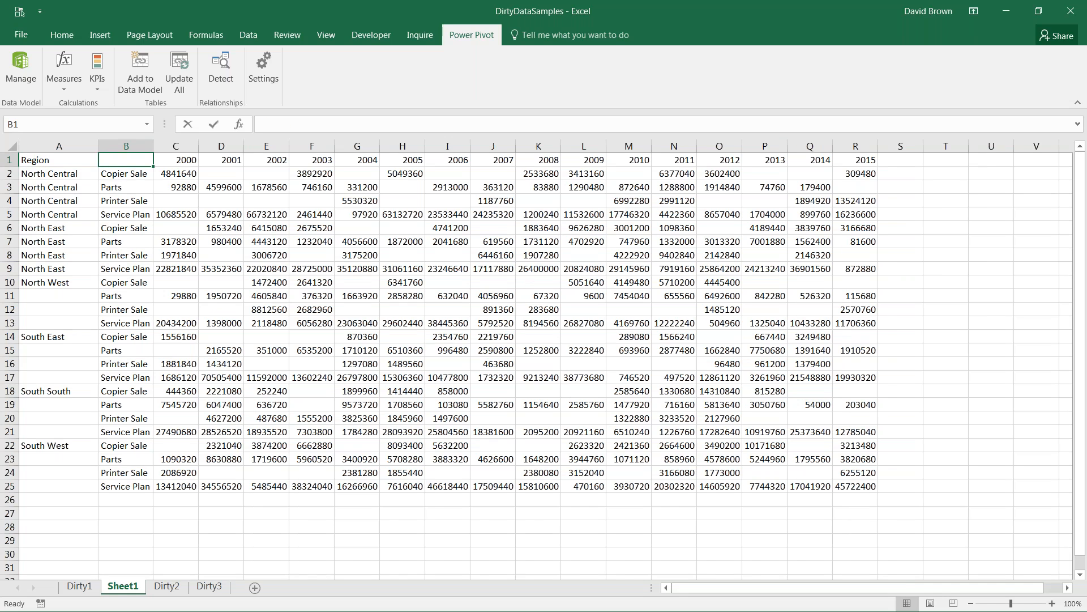
text(Product)
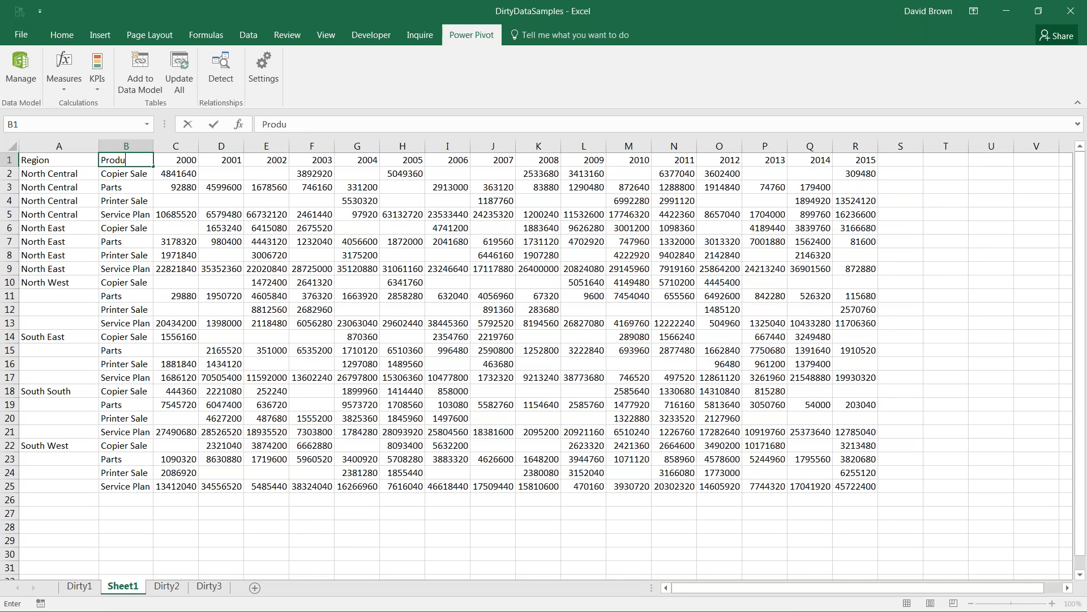
key(Return)
key(Up)
key(Right)
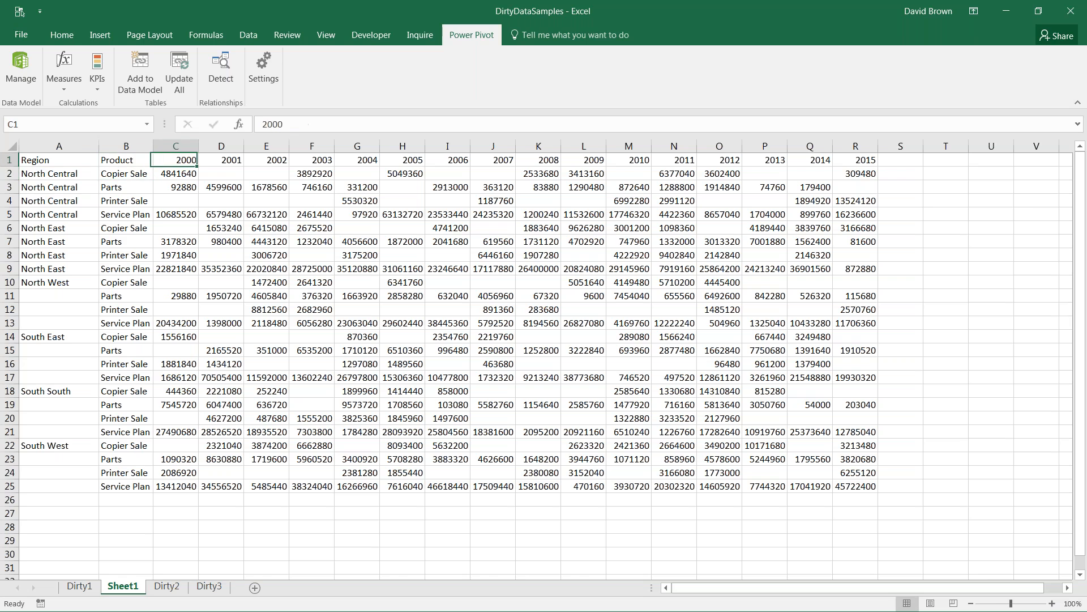
Select only the blank cells within C2:R25 and fill them all with 0.
key(ctrl+space)
key(ctrl+shift+Right)
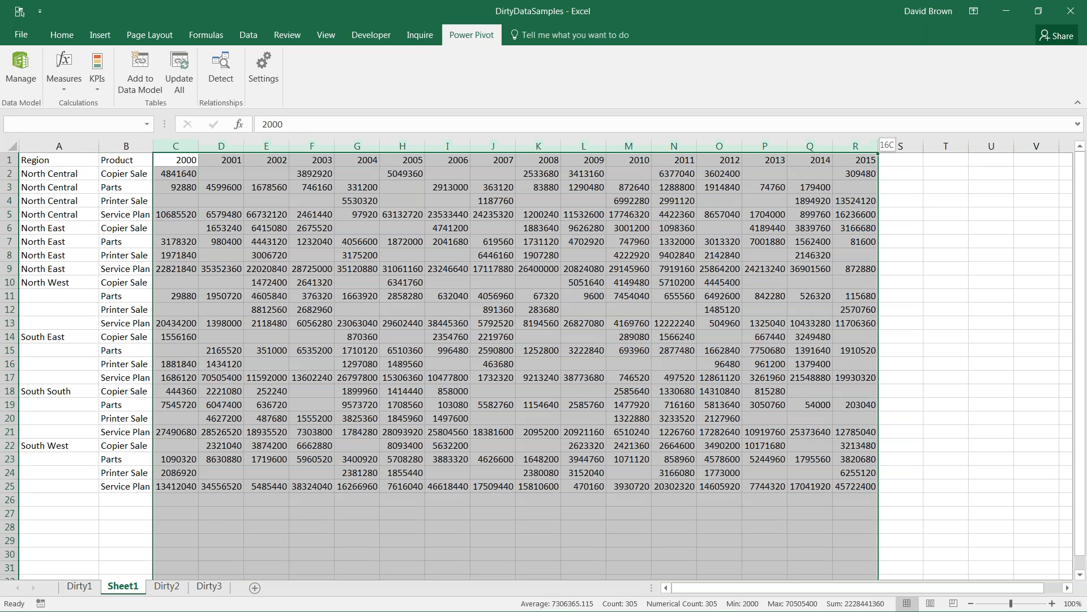
drag(175, 173, 861, 488)
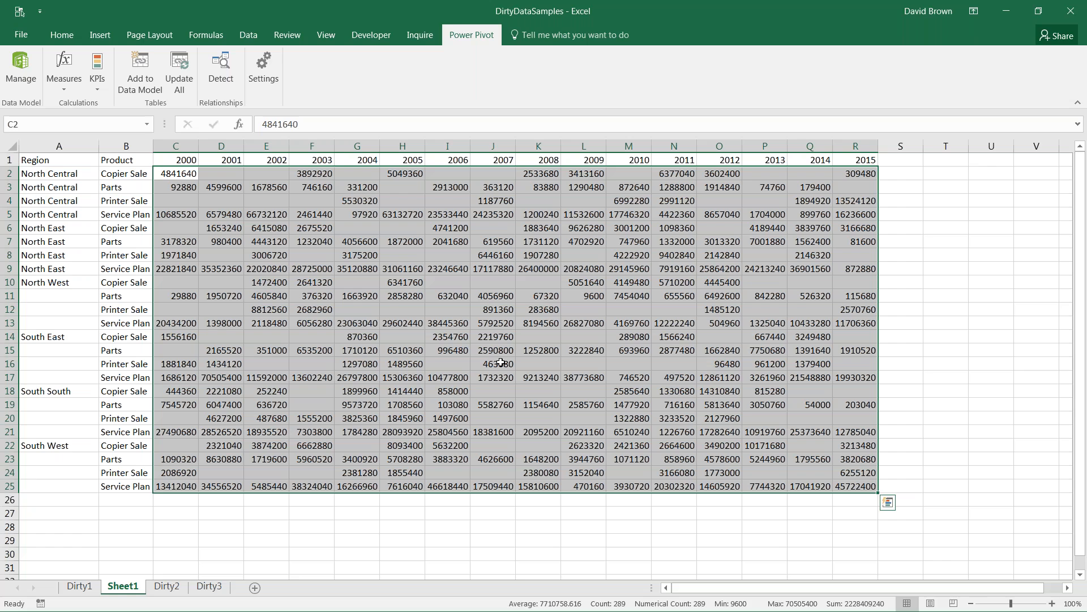
key(F5)
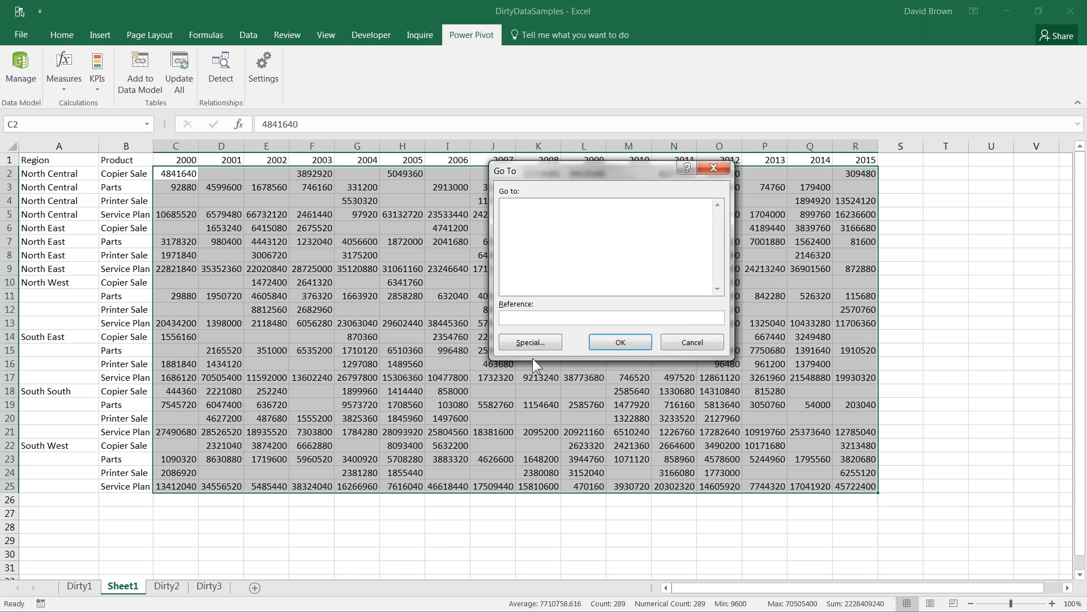
click(549, 342)
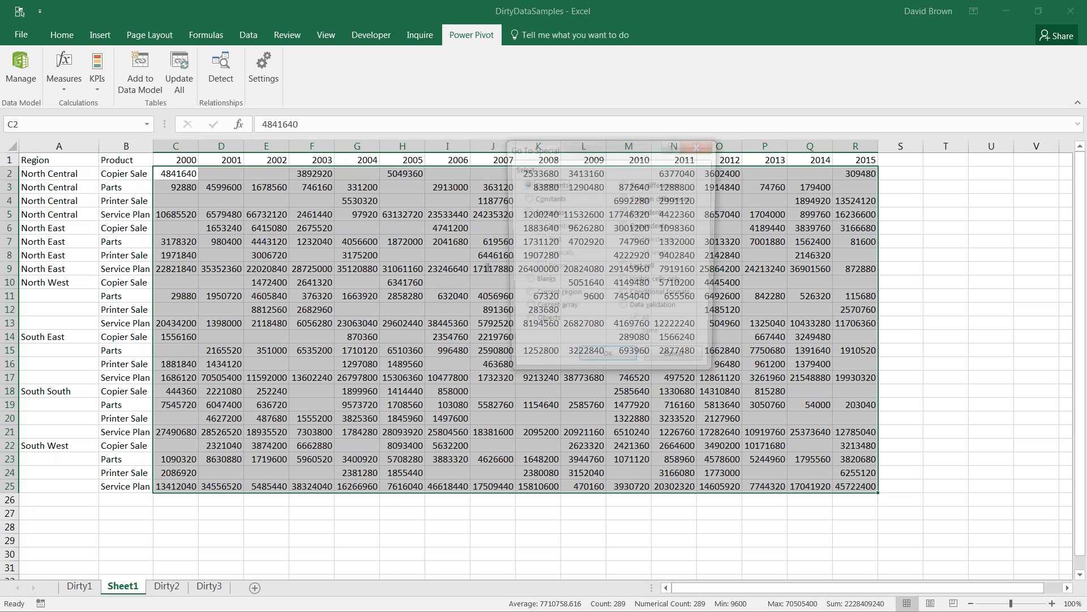
click(535, 283)
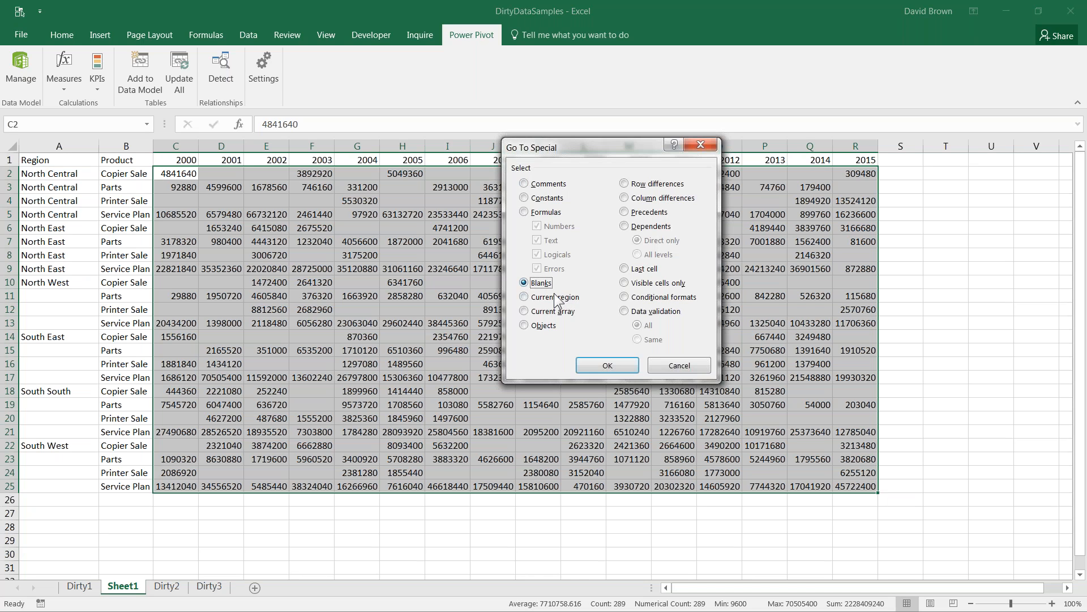
click(605, 367)
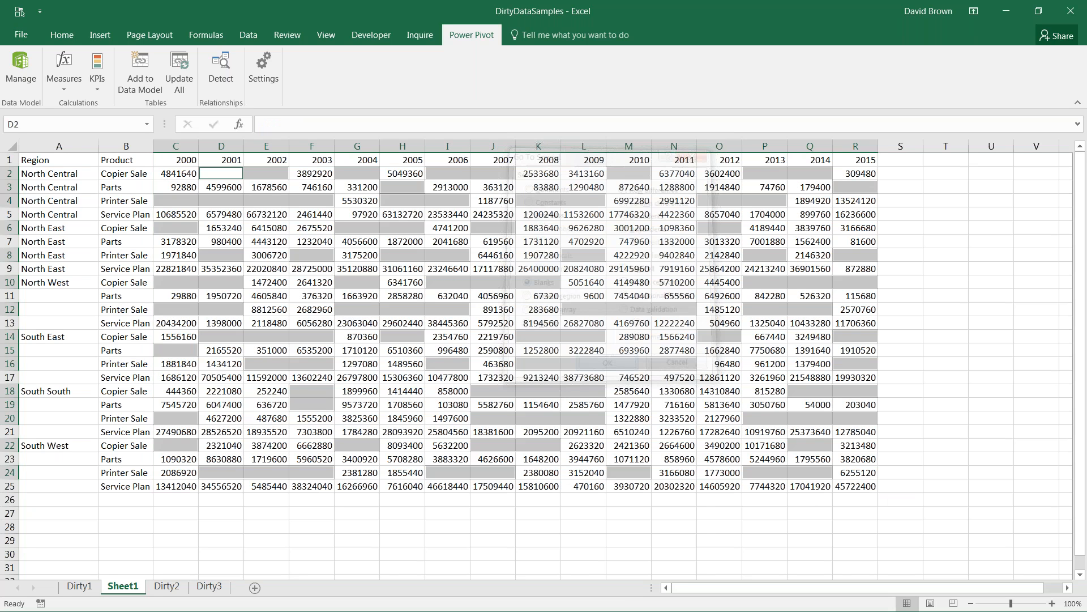
text(0)
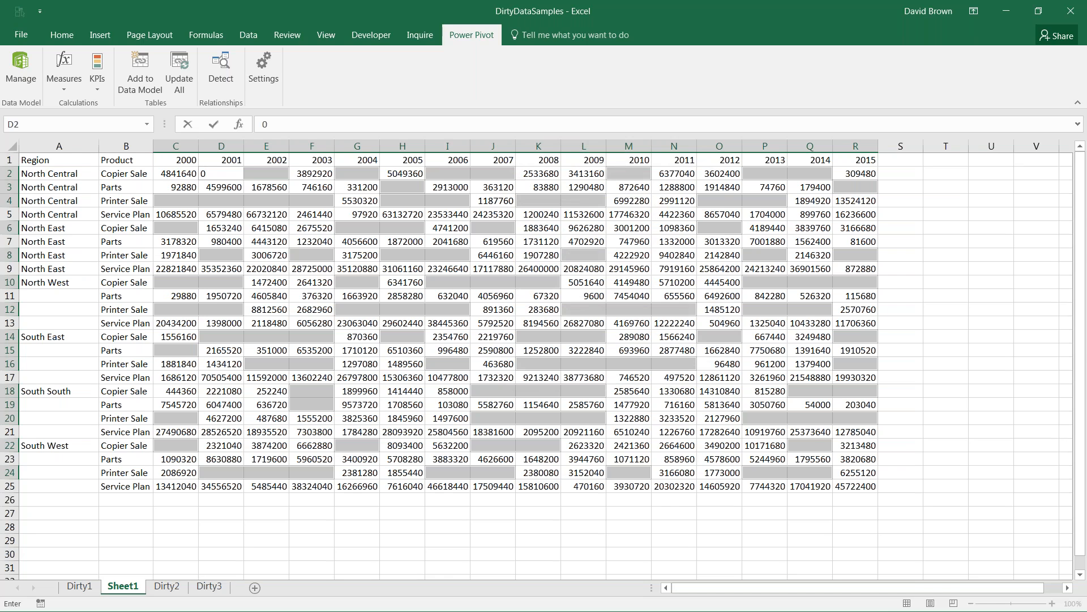
key(ctrl+Return)
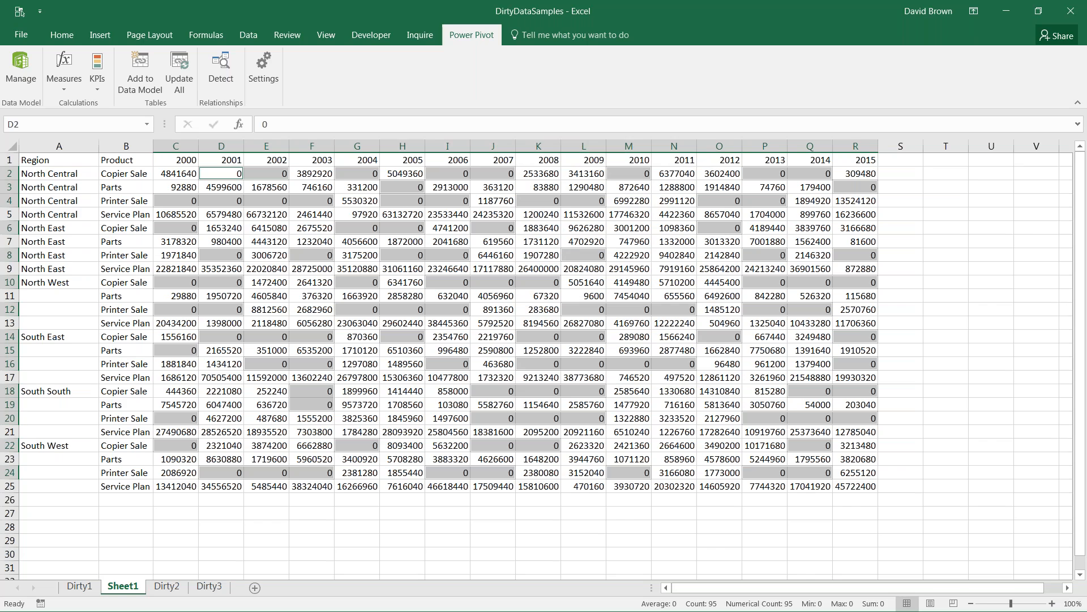
Examine the unfilled region cells in A10:A25 of Sheet1 and compare the sheet with the original cross-tab layout on Dirty1.
key(Home)
drag(57, 282, 54, 486)
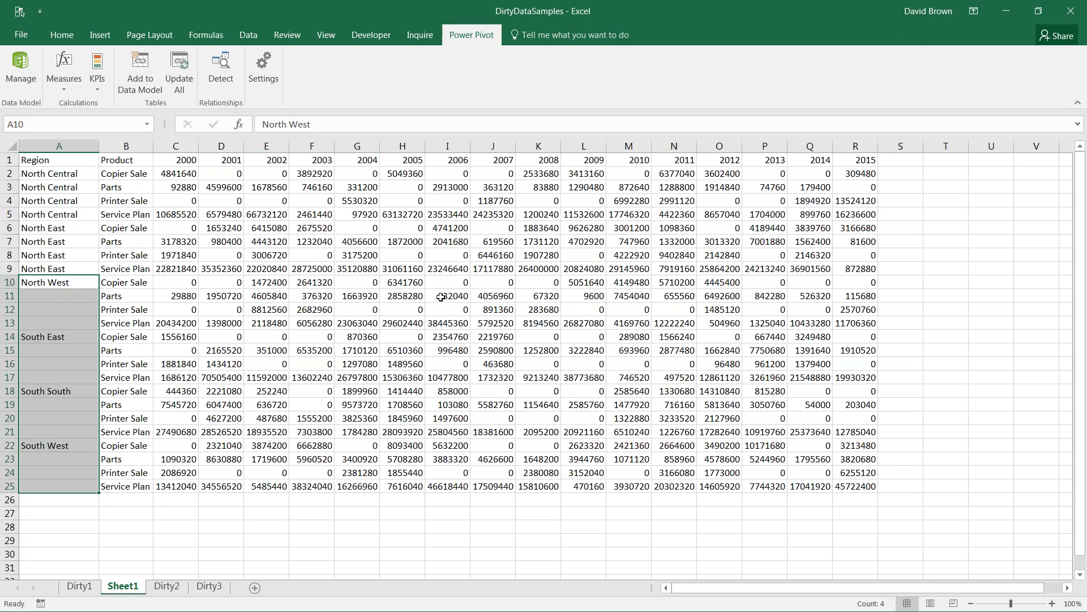
drag(417, 274, 417, 282)
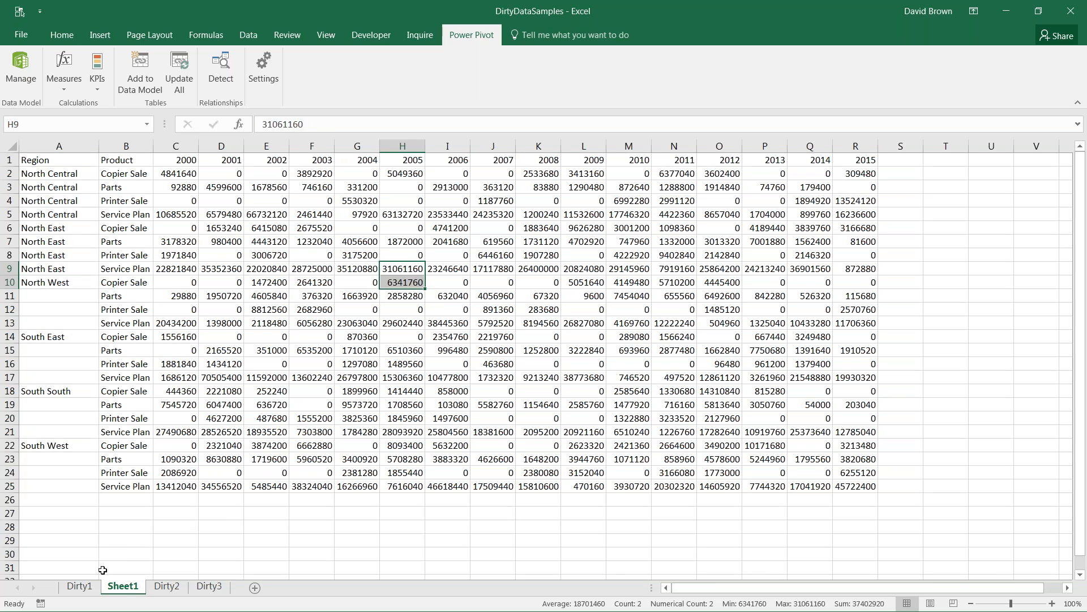
click(79, 586)
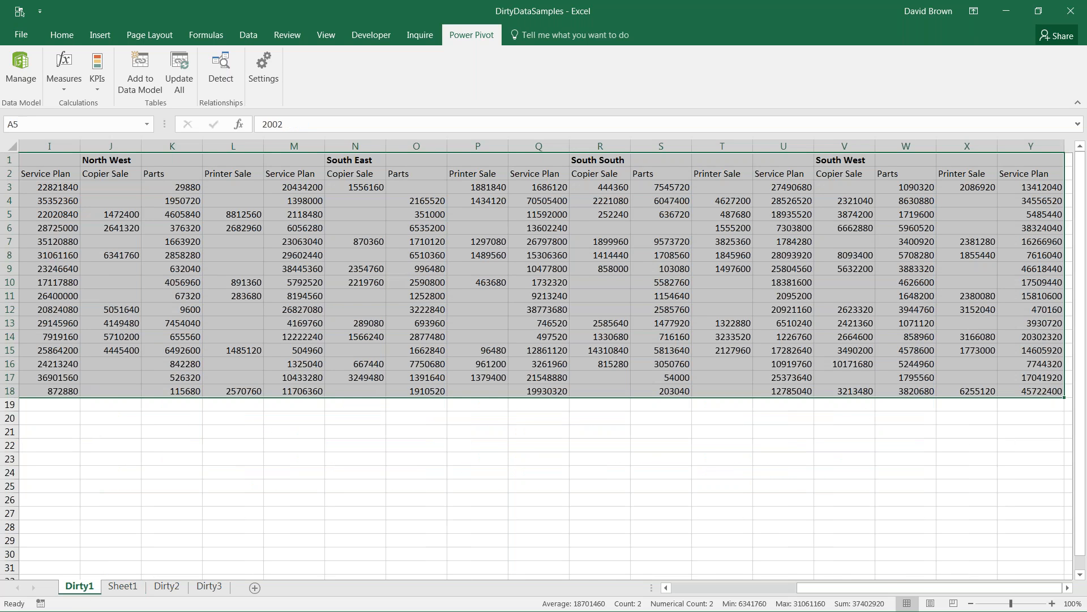
click(154, 454)
key(ctrl+Down)
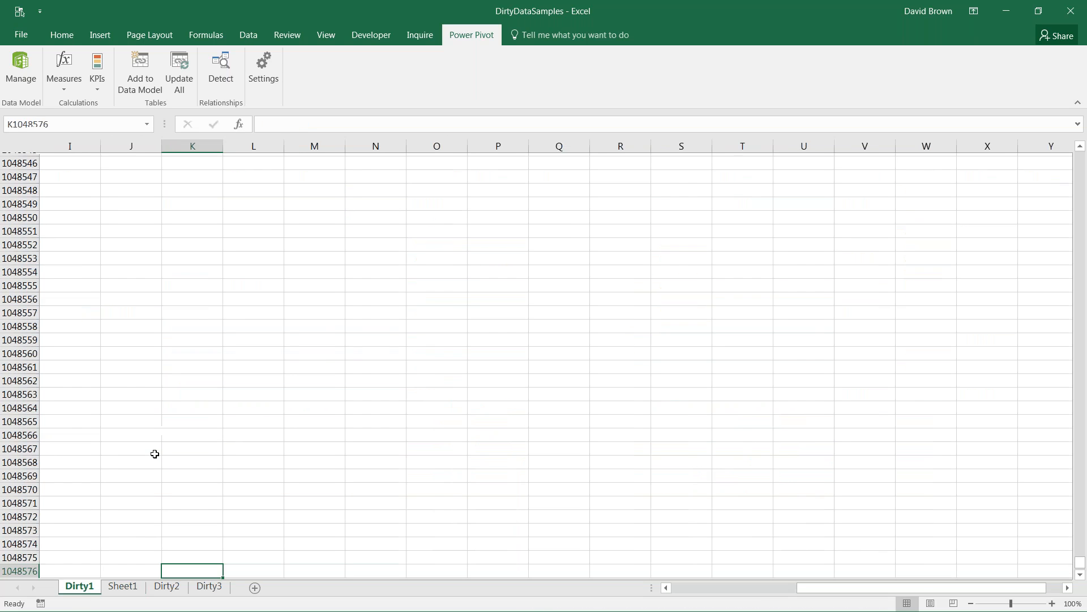
key(ctrl+Left)
key(ctrl+Up)
key(ctrl+Up)
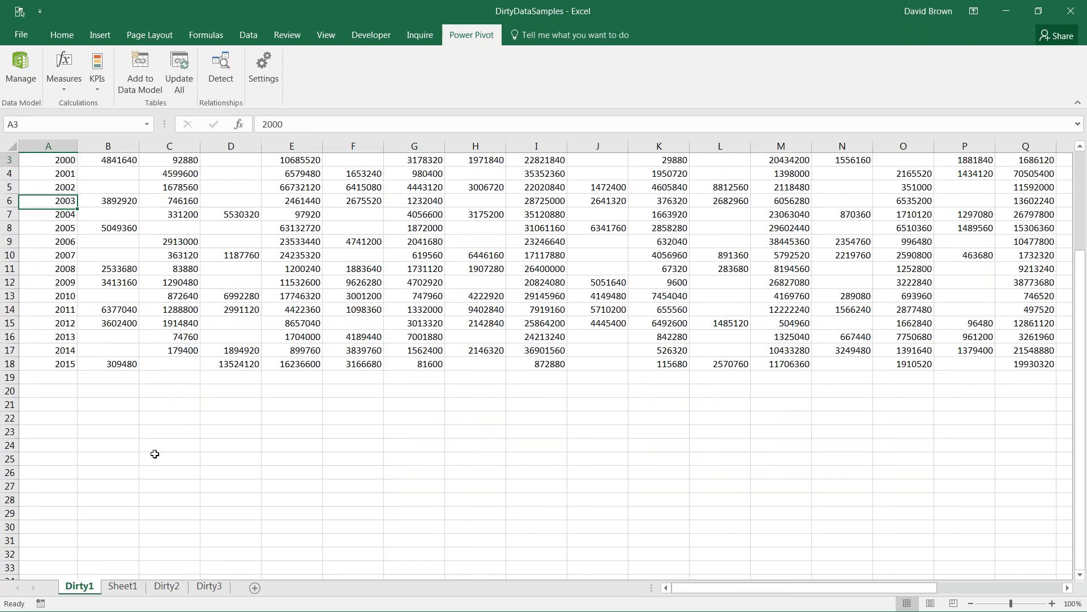
key(ctrl+Up)
scroll(196, 418, down, 7)
scroll(417, 451, up, 7)
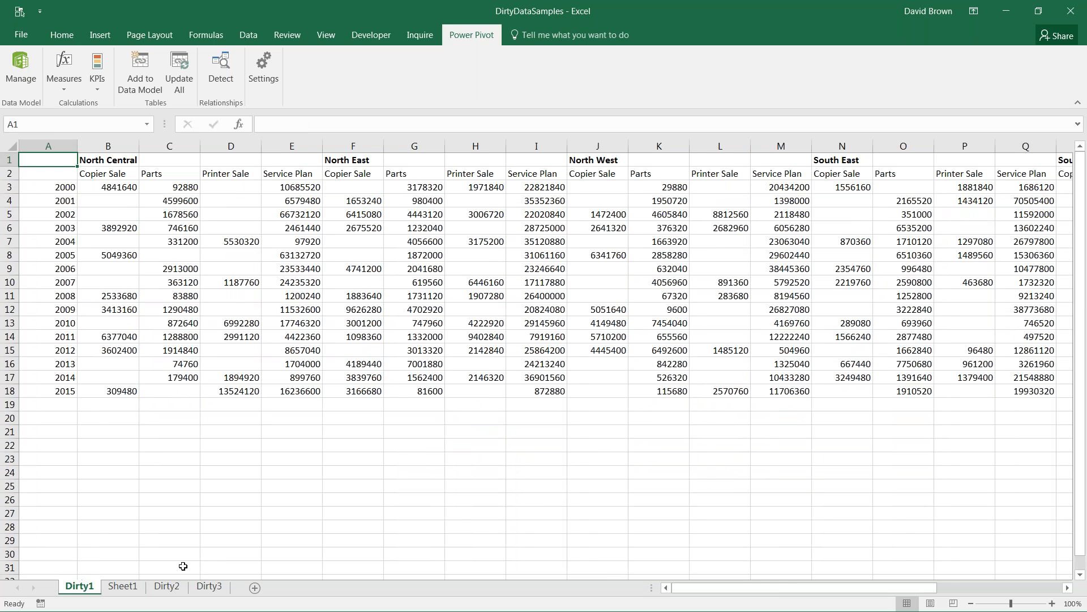
click(122, 586)
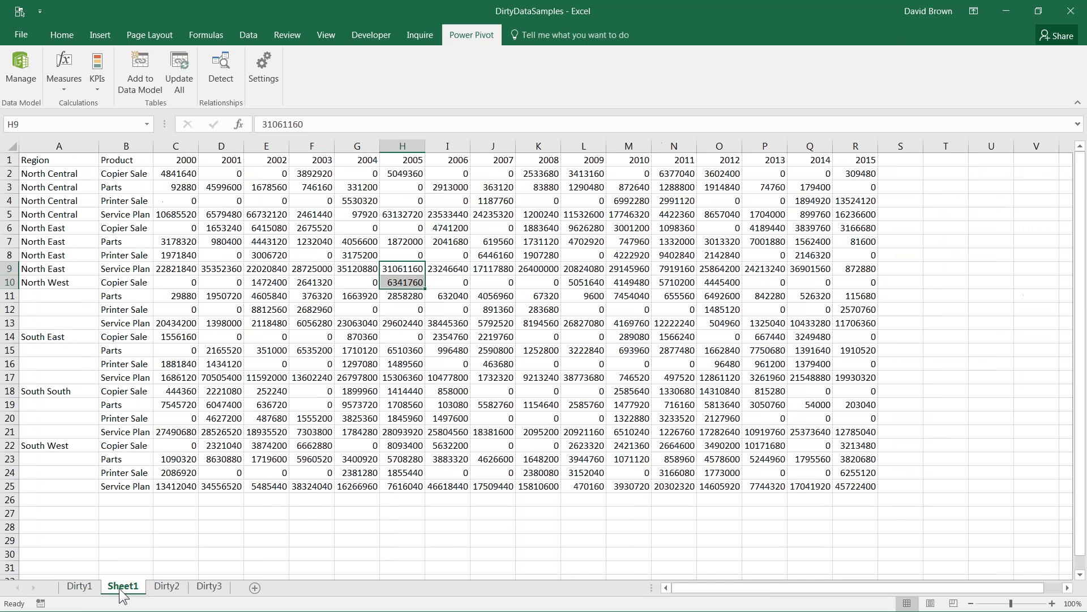
click(79, 586)
click(340, 419)
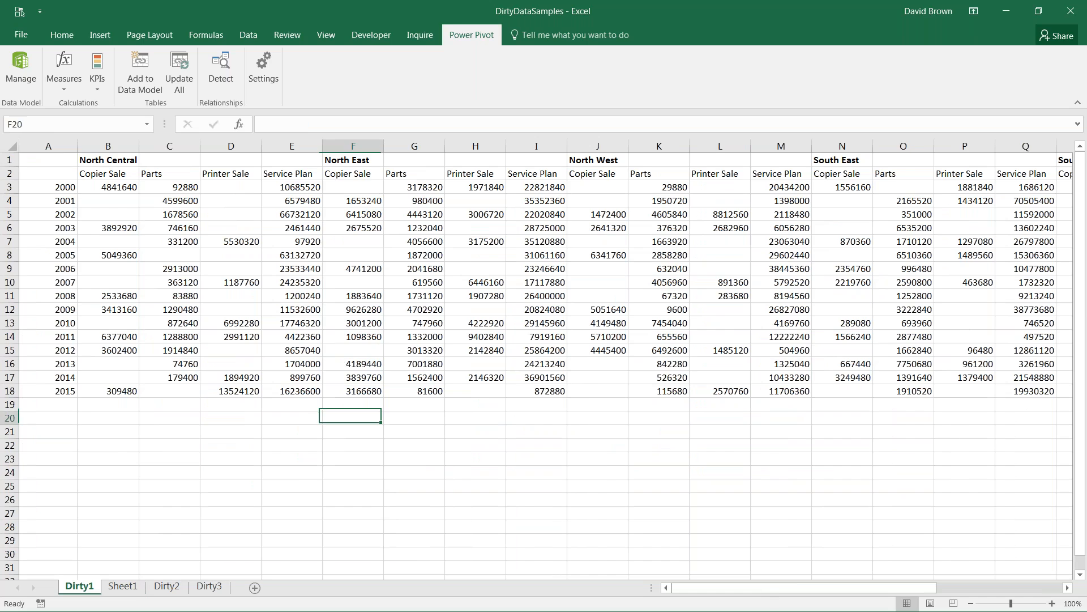
click(350, 435)
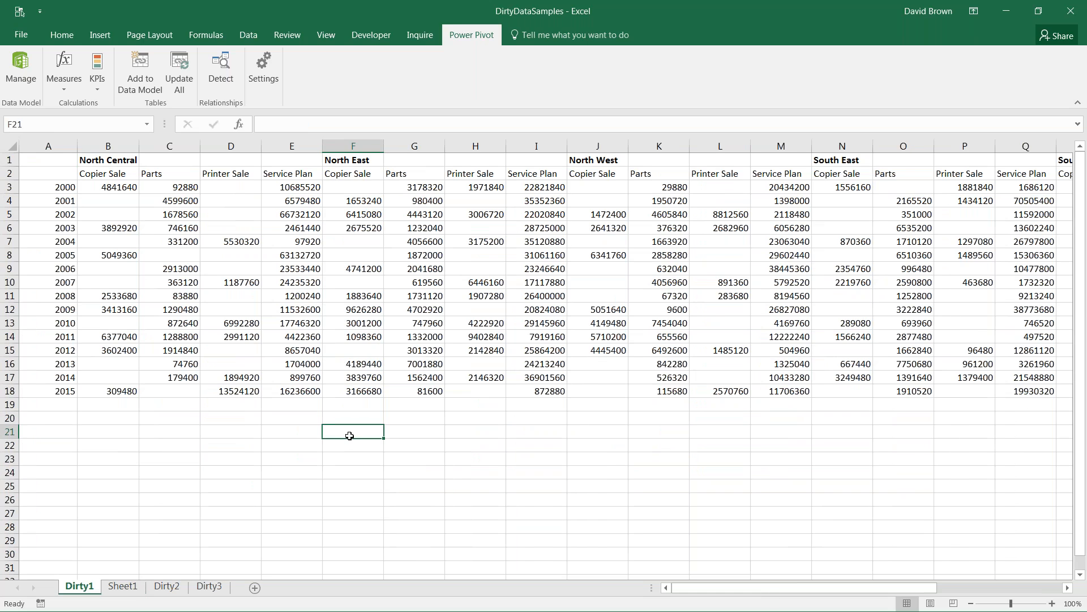
click(407, 432)
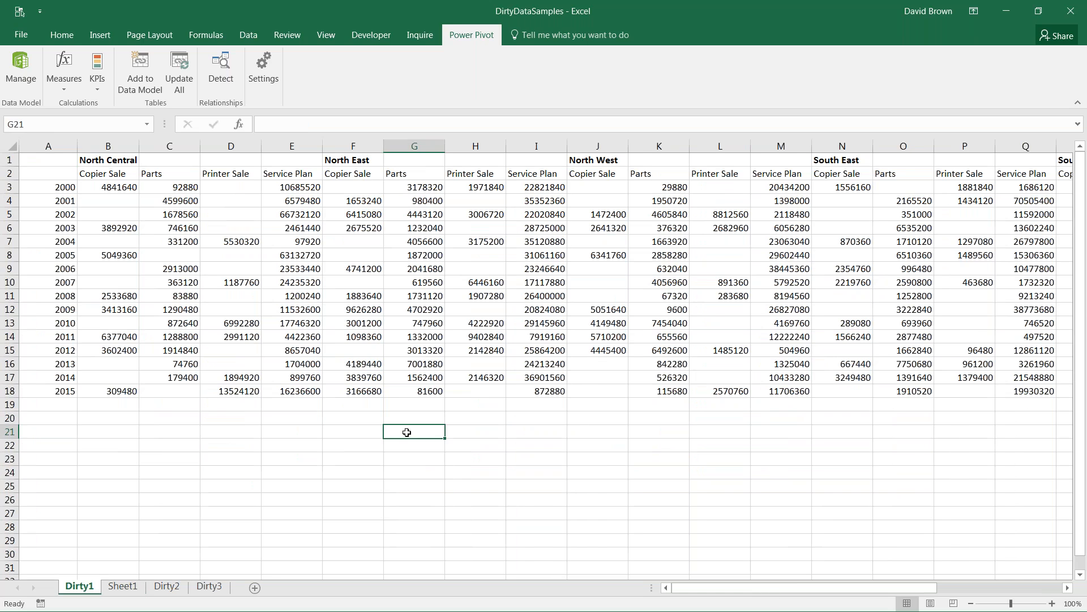
click(471, 435)
click(539, 436)
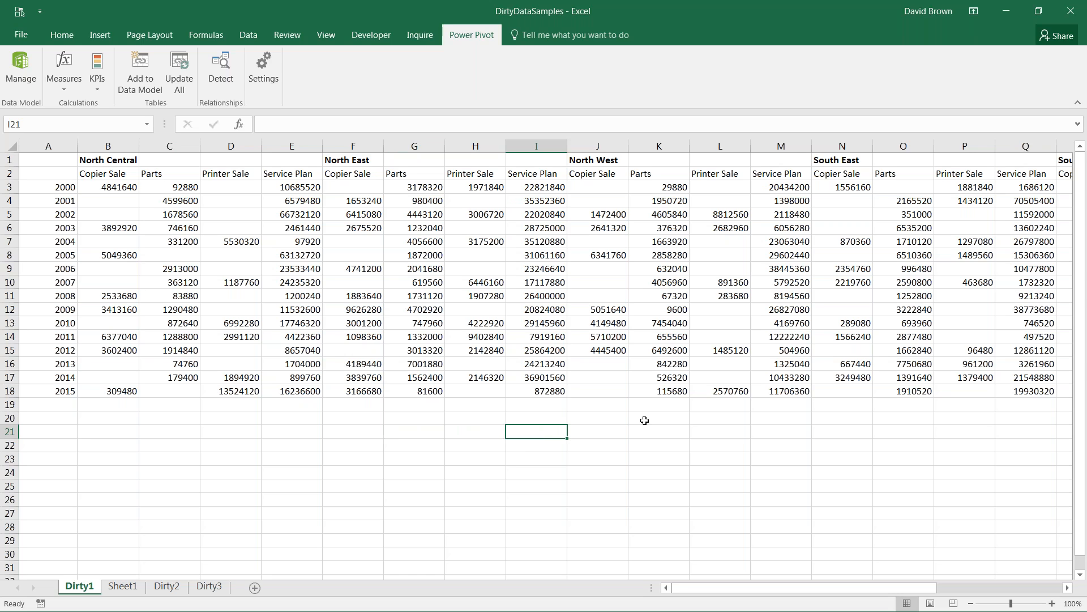
Close the DirtyDataSamples workbook without saving the changes.
click(1067, 14)
click(545, 328)
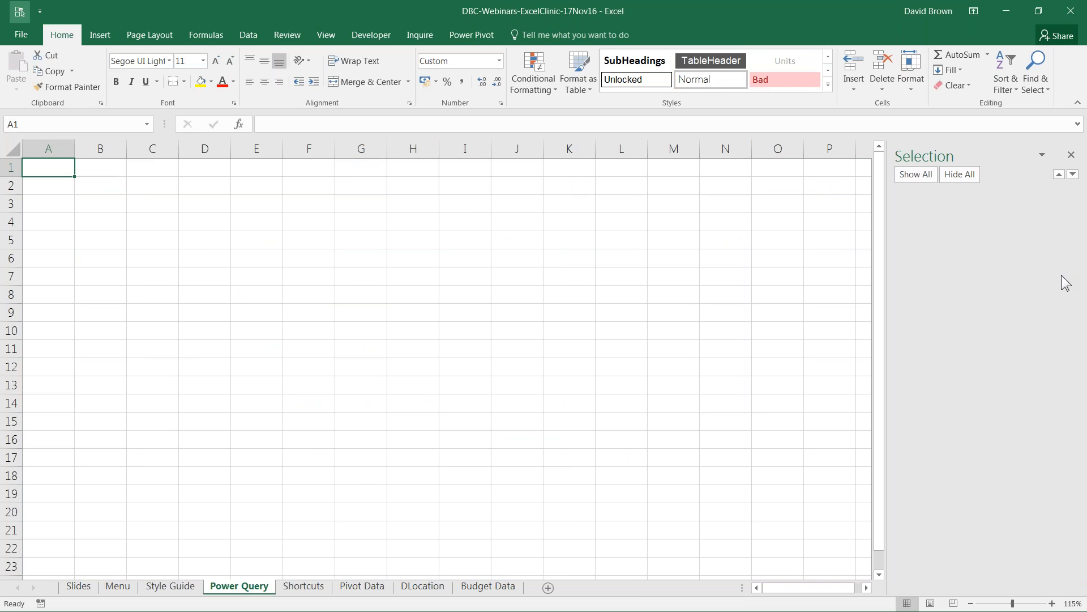
Start a new query that imports data from an Excel workbook file.
click(257, 29)
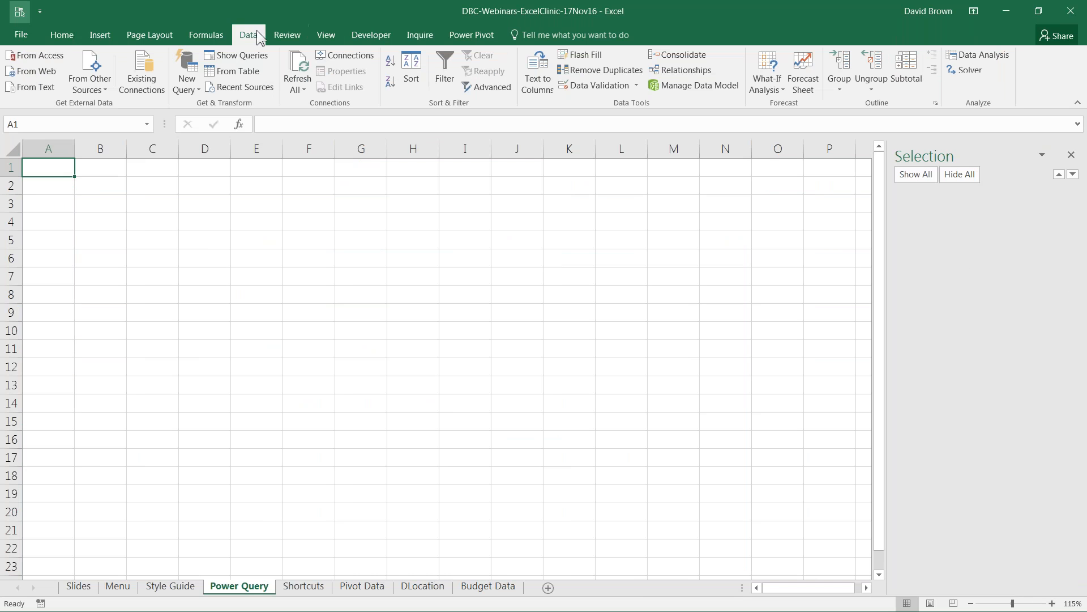
click(200, 89)
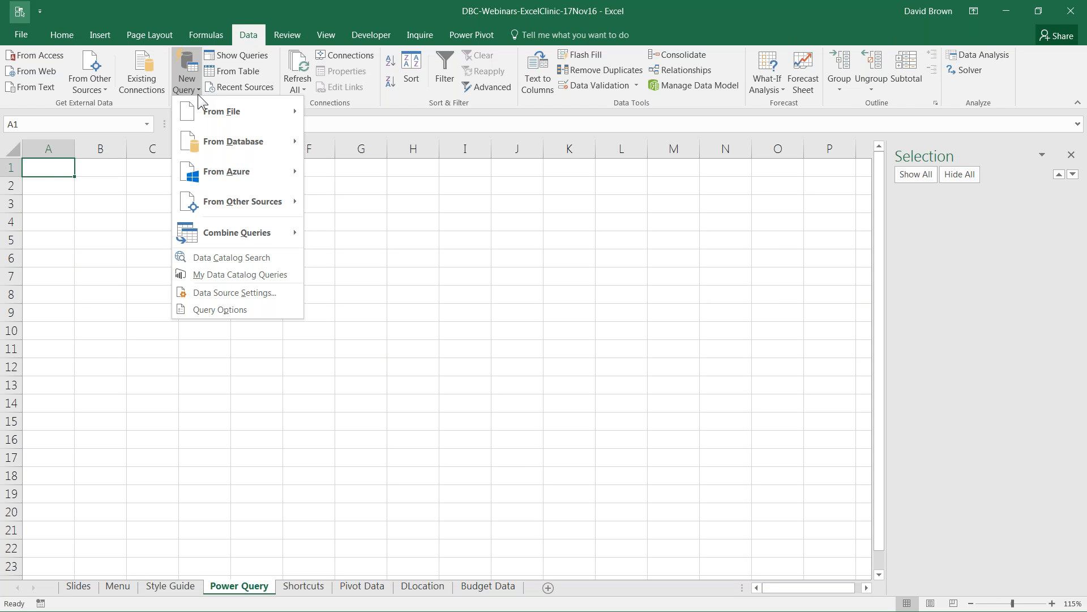
mouse_move(205, 111)
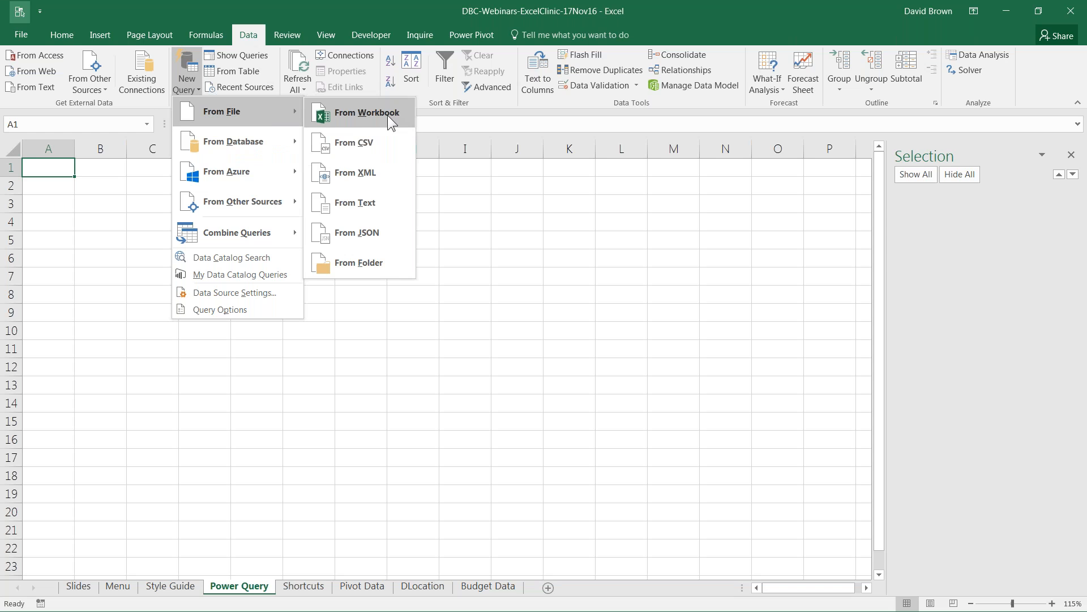
click(331, 399)
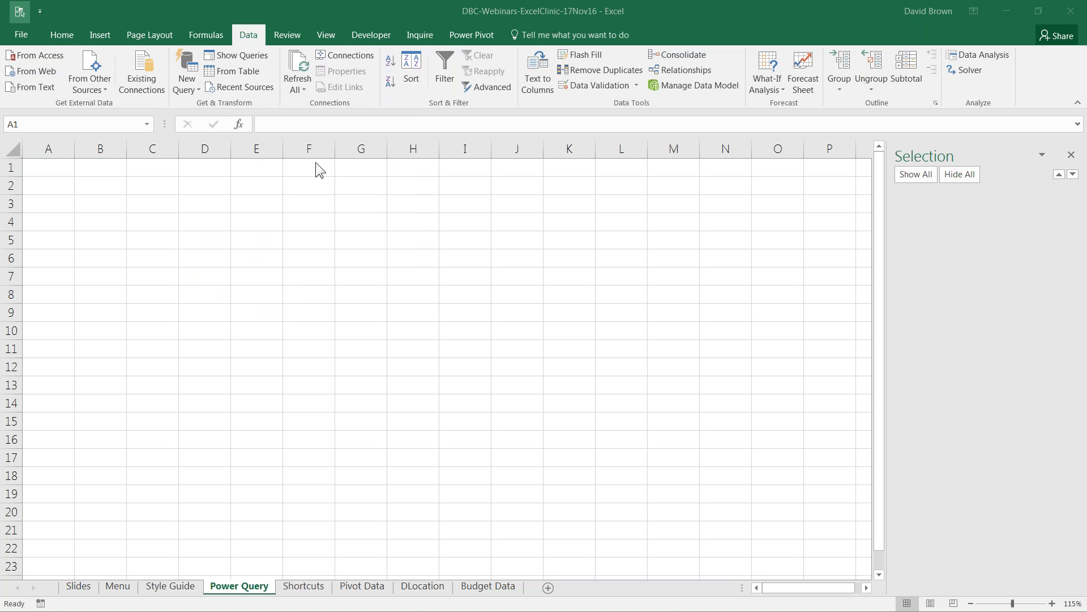
click(195, 89)
mouse_move(240, 113)
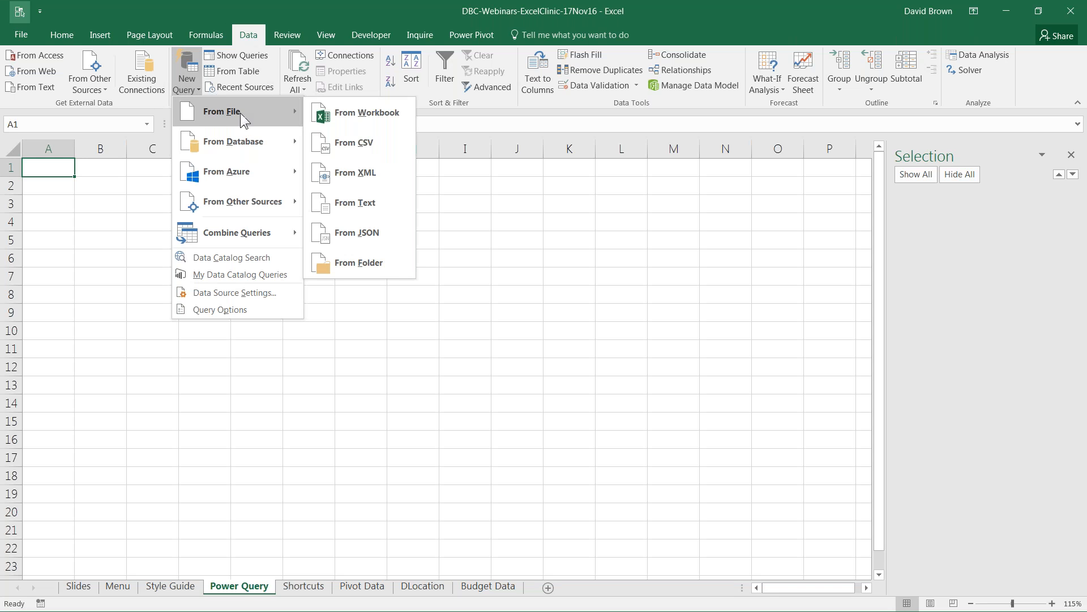
click(388, 118)
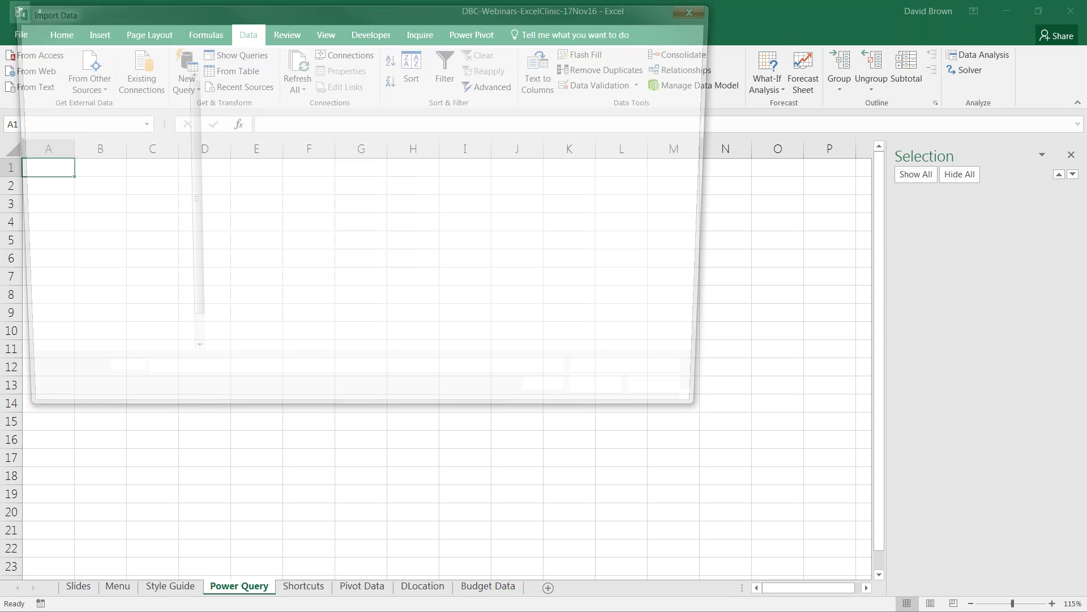
Browse to the PowerQueryDemo folder inside Webinars > Resources for the data import.
click(445, 31)
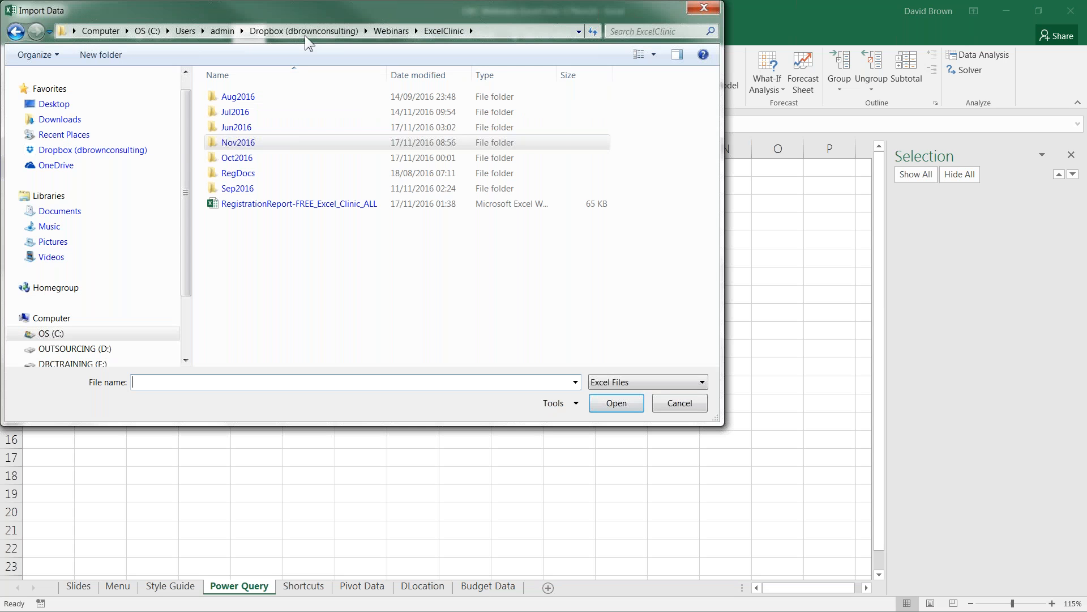
click(391, 31)
double_click(259, 128)
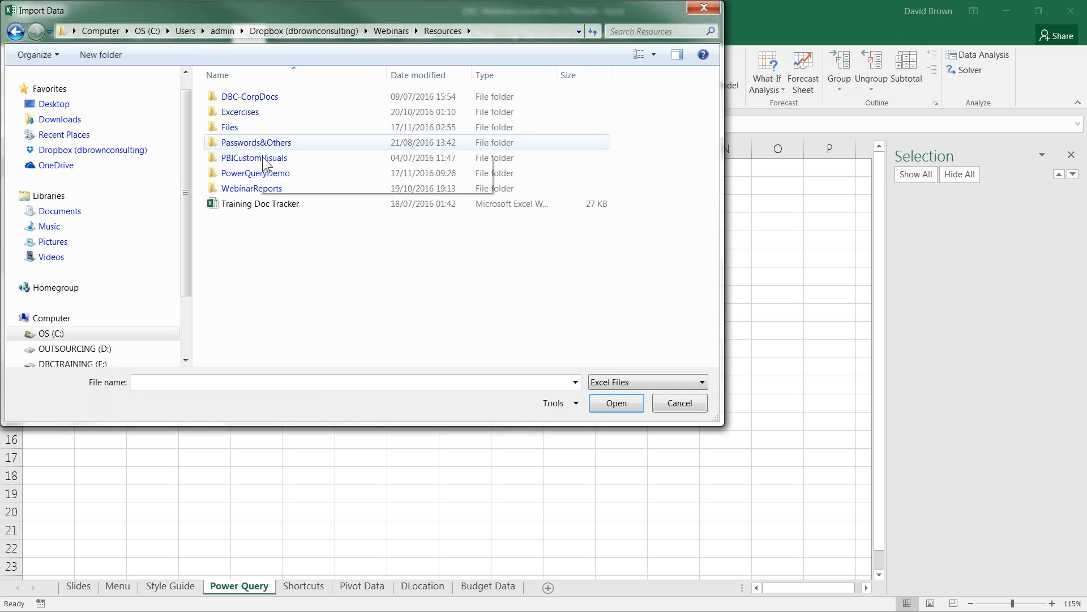
double_click(275, 173)
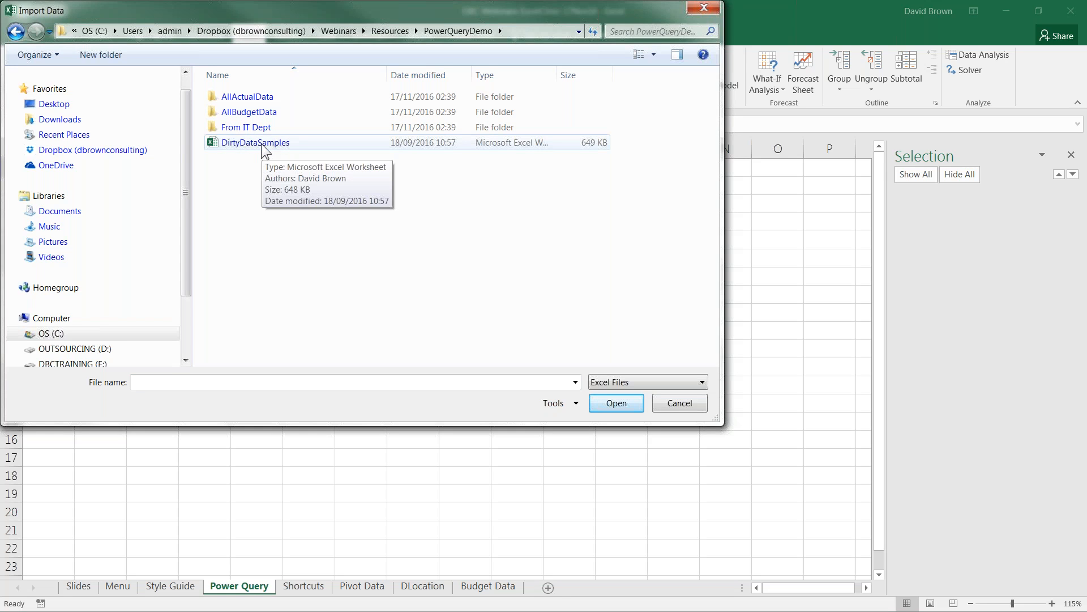
Import the Dirty1 sheet from the DirtyDataSamples workbook and open it for editing in a maximized Query Editor window.
click(261, 145)
key(Return)
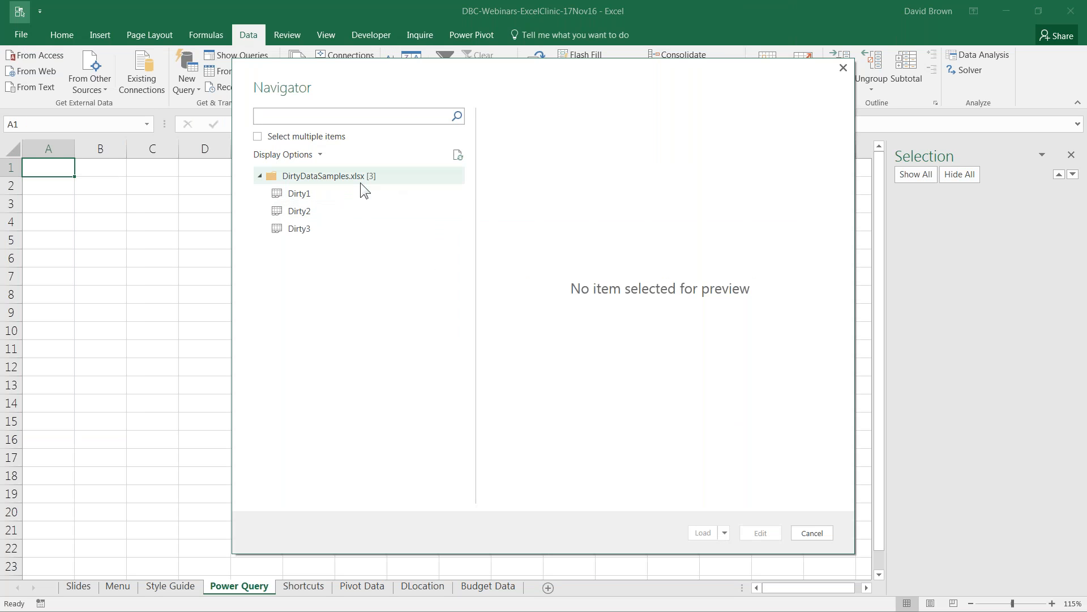
click(311, 192)
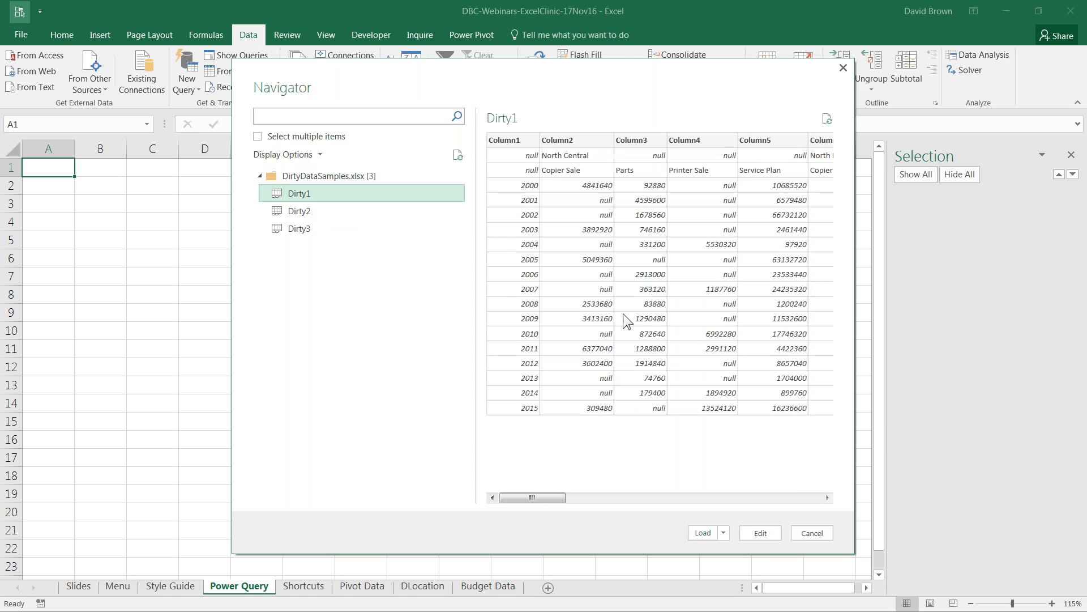
click(766, 532)
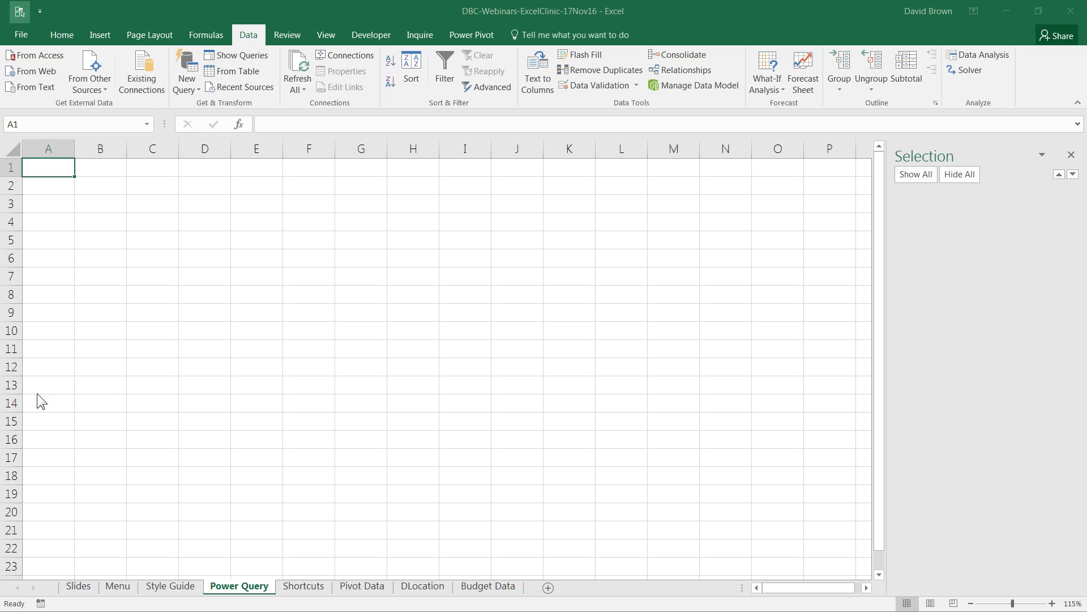
drag(7, 1, 562, 96)
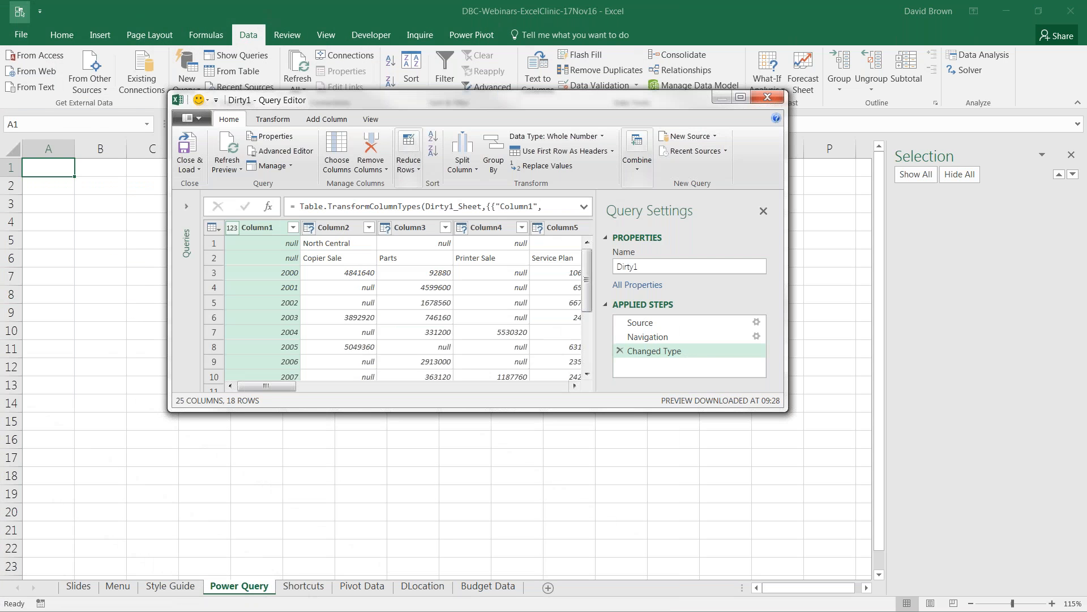
click(740, 97)
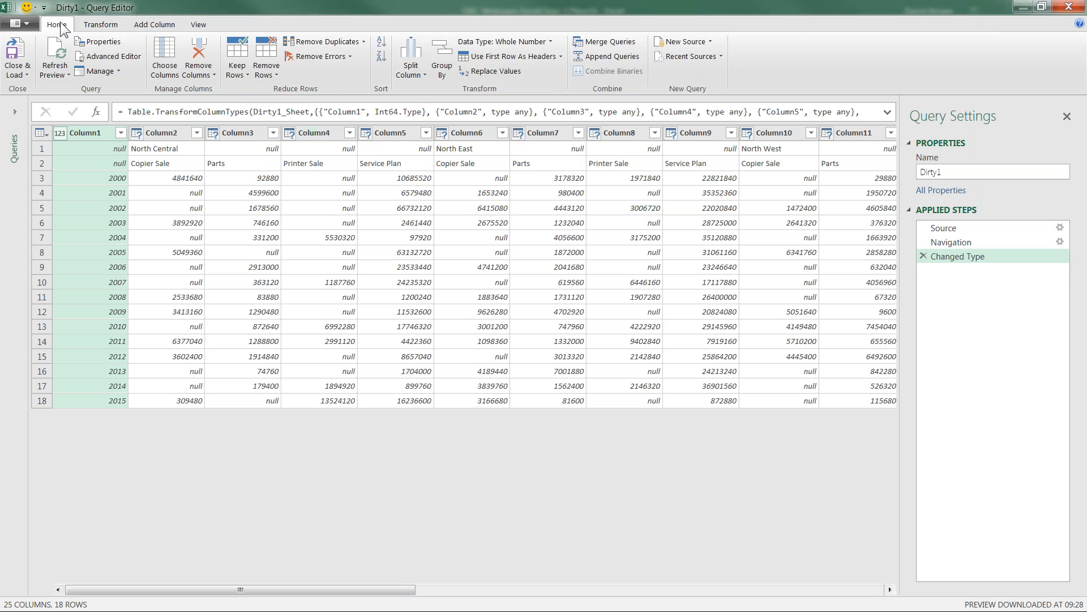
click(98, 25)
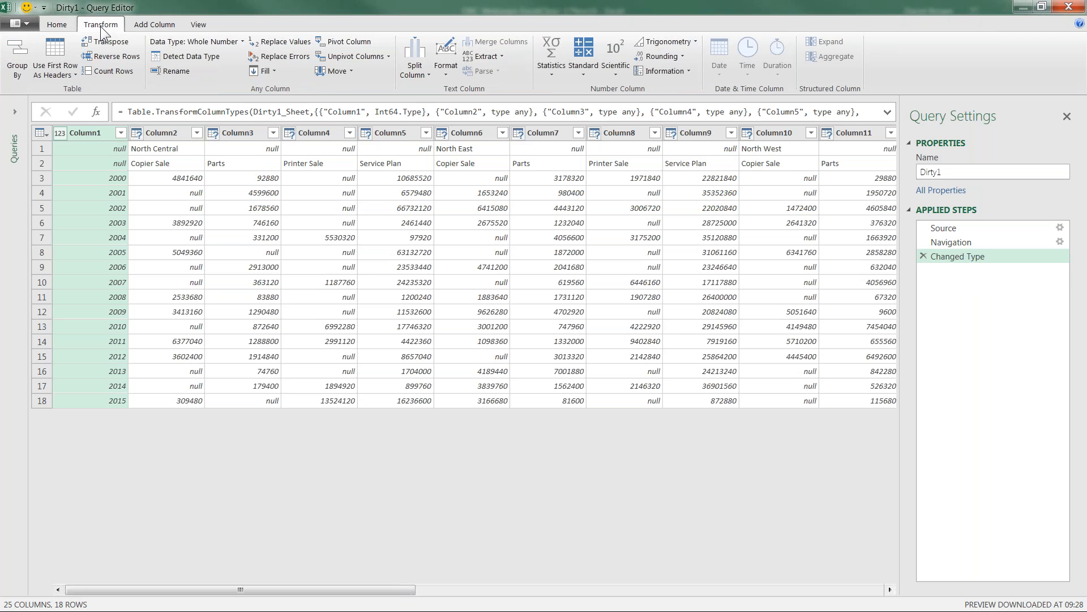
click(158, 25)
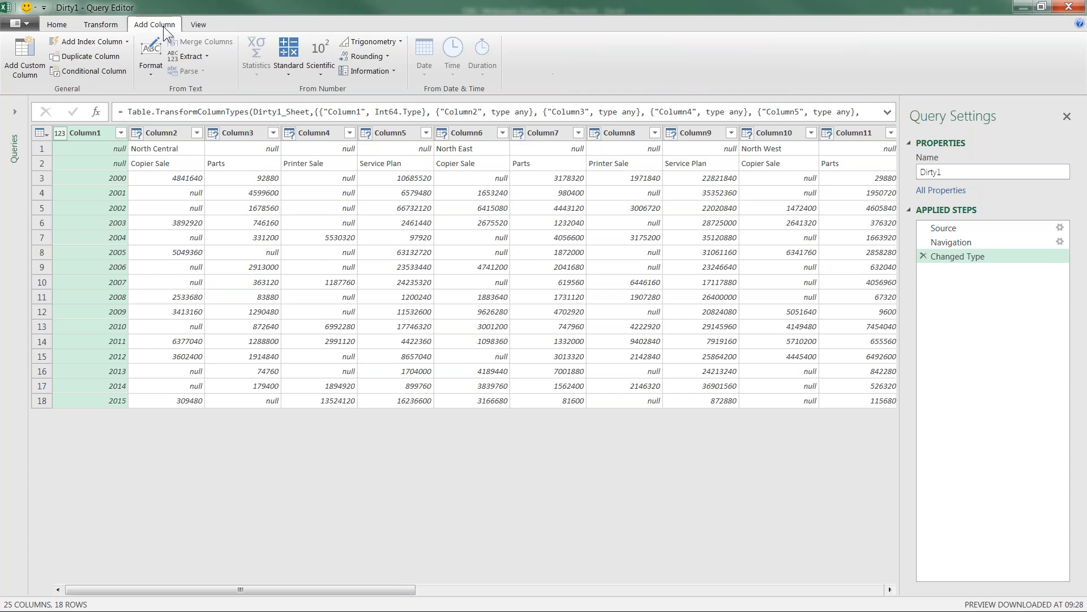
click(202, 26)
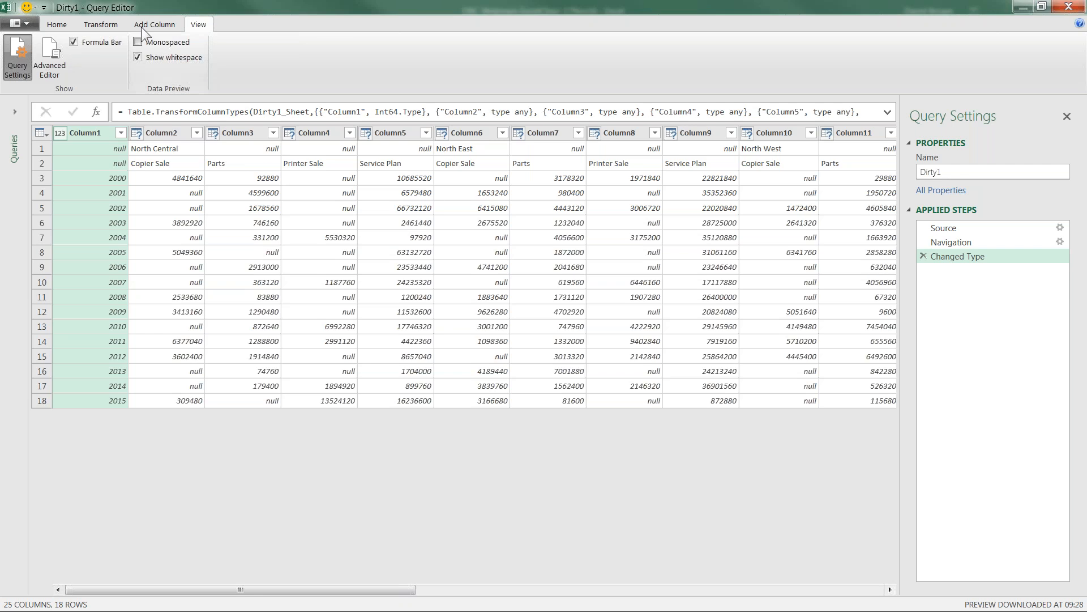
click(56, 24)
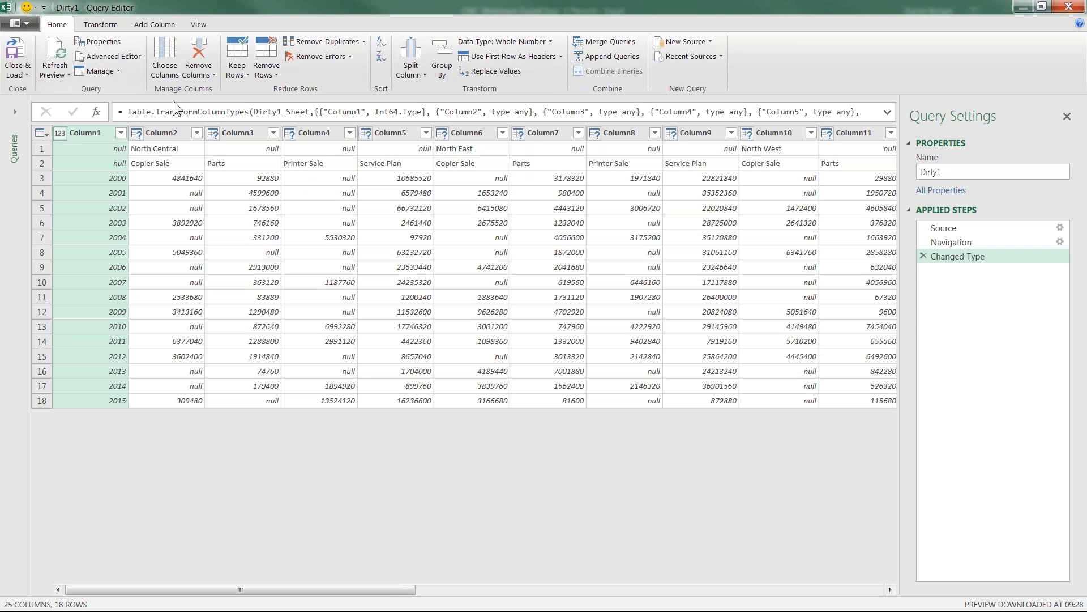
Transpose the Dirty1 query table and use its first row as the column headers.
click(96, 25)
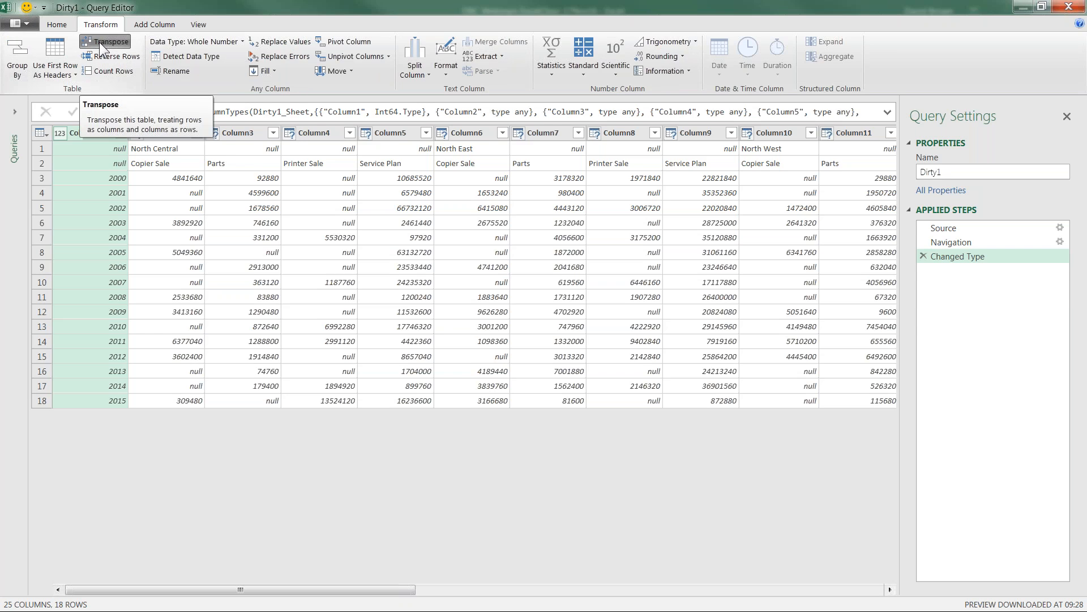
click(100, 42)
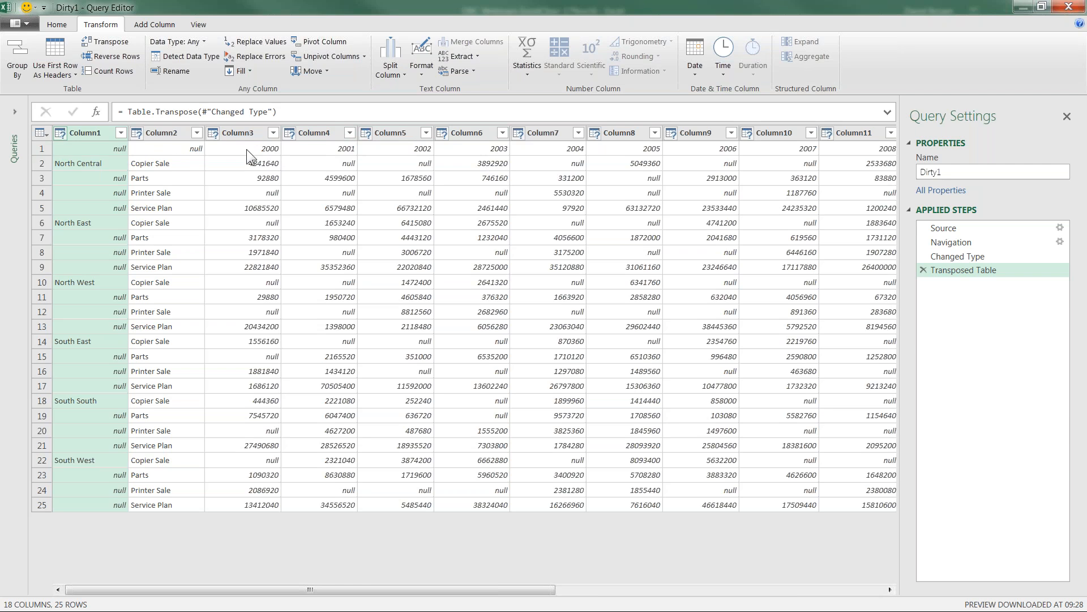
click(64, 26)
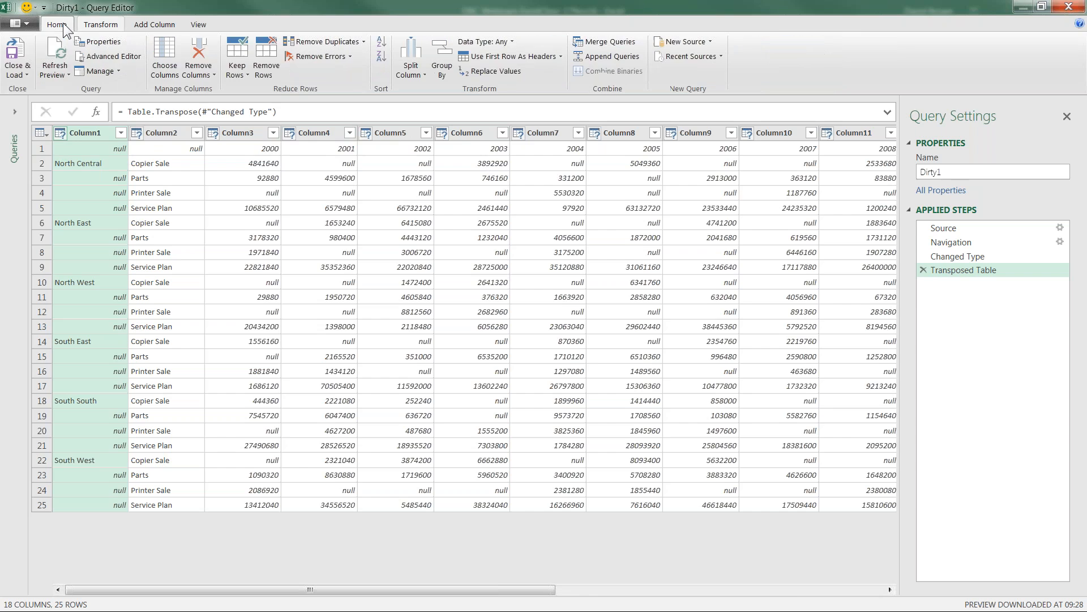
click(511, 56)
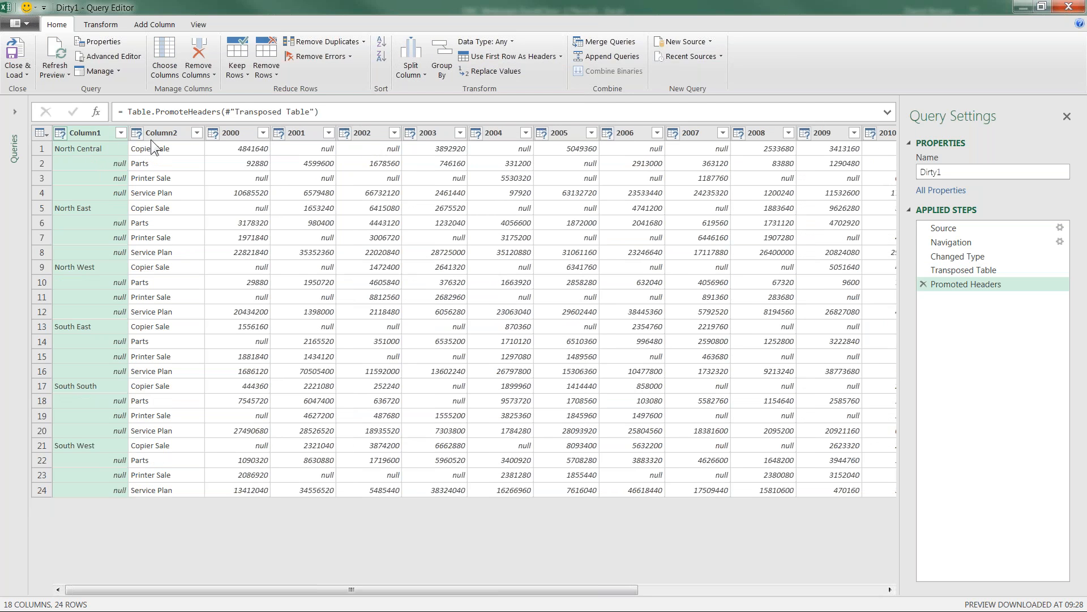
Rename Column1 as Region and Column2 as Product.
click(87, 131)
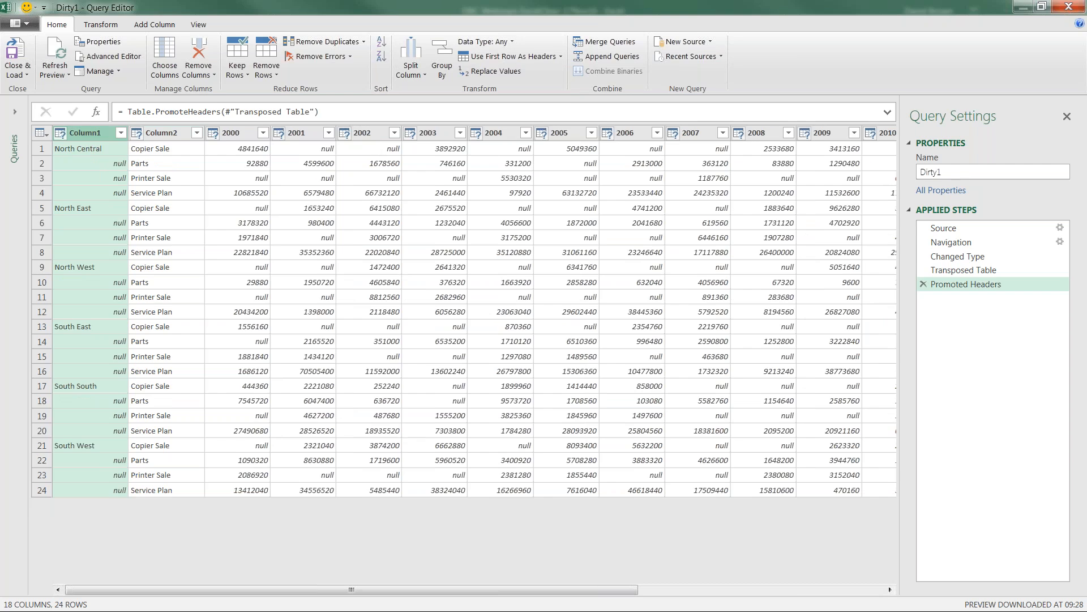
double_click(88, 131)
text(Region)
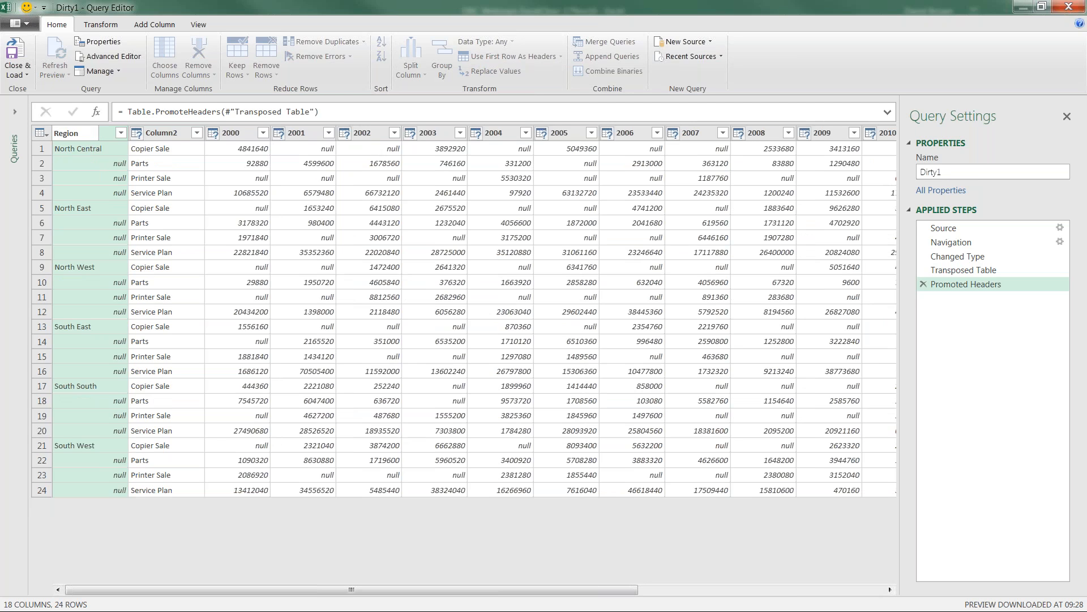
key(Return)
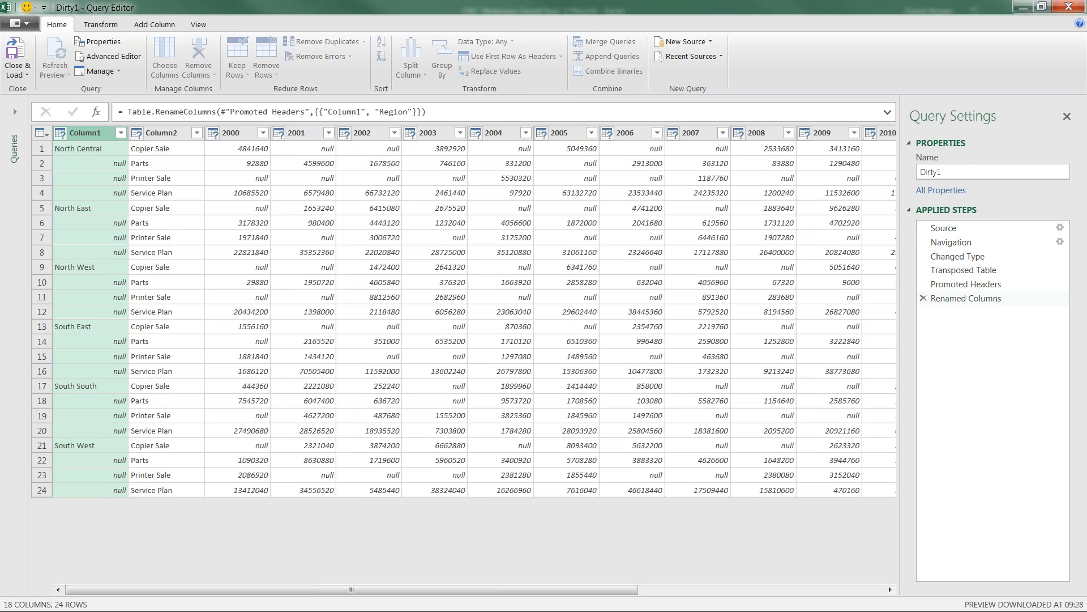
click(160, 134)
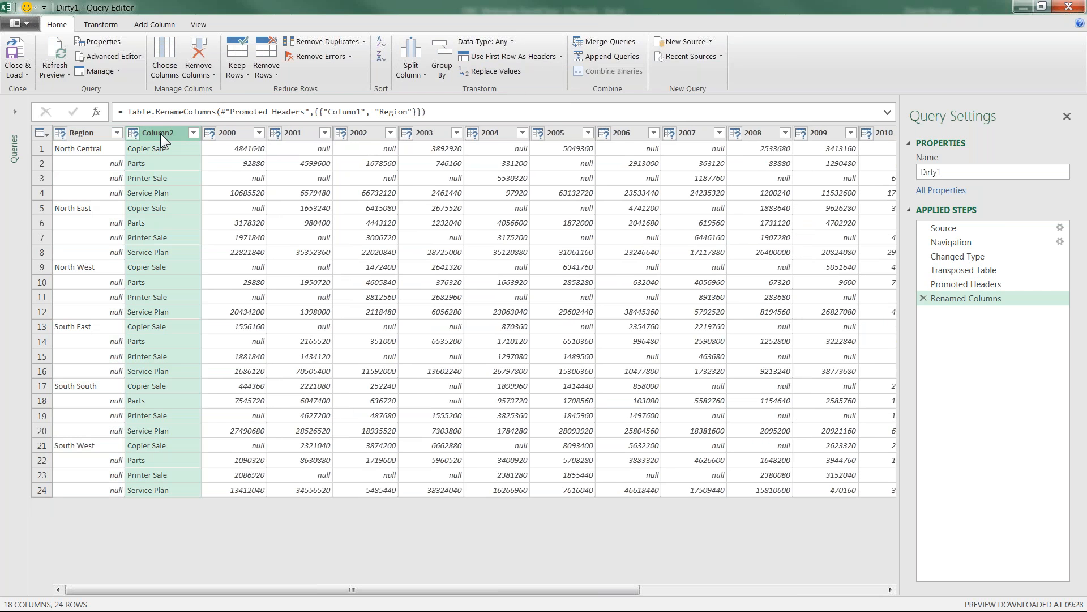
double_click(161, 134)
text(Product)
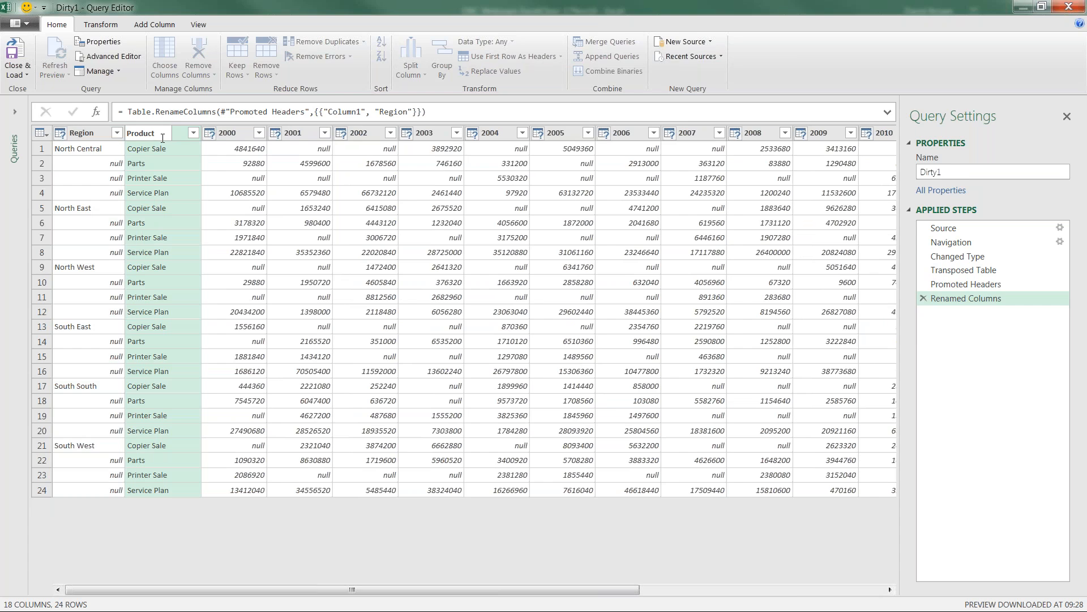
key(Return)
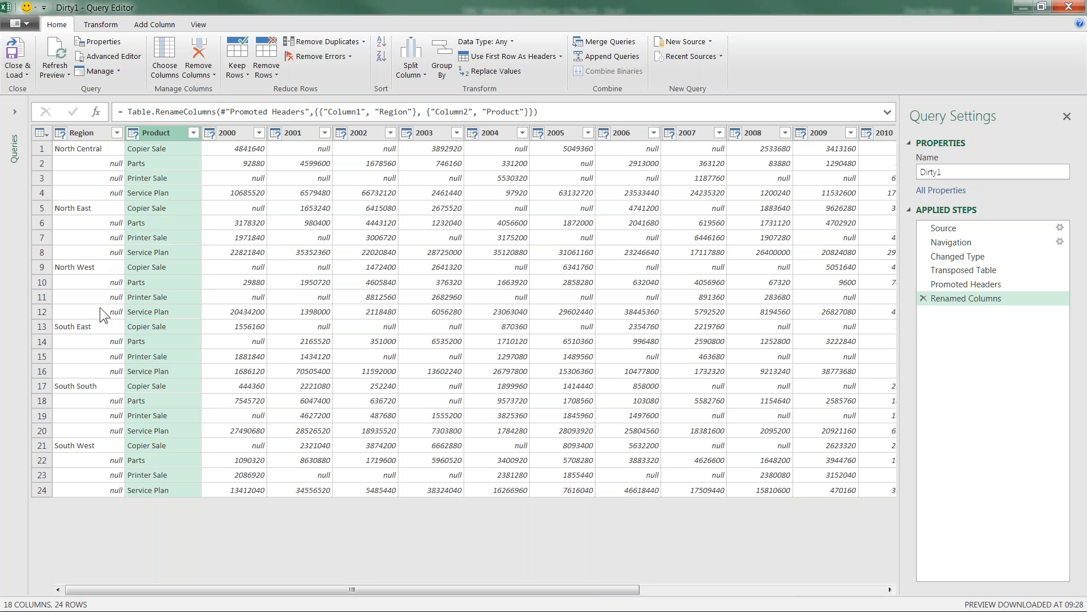
Fill the empty cells of the Region column downward with the region names above them.
click(86, 133)
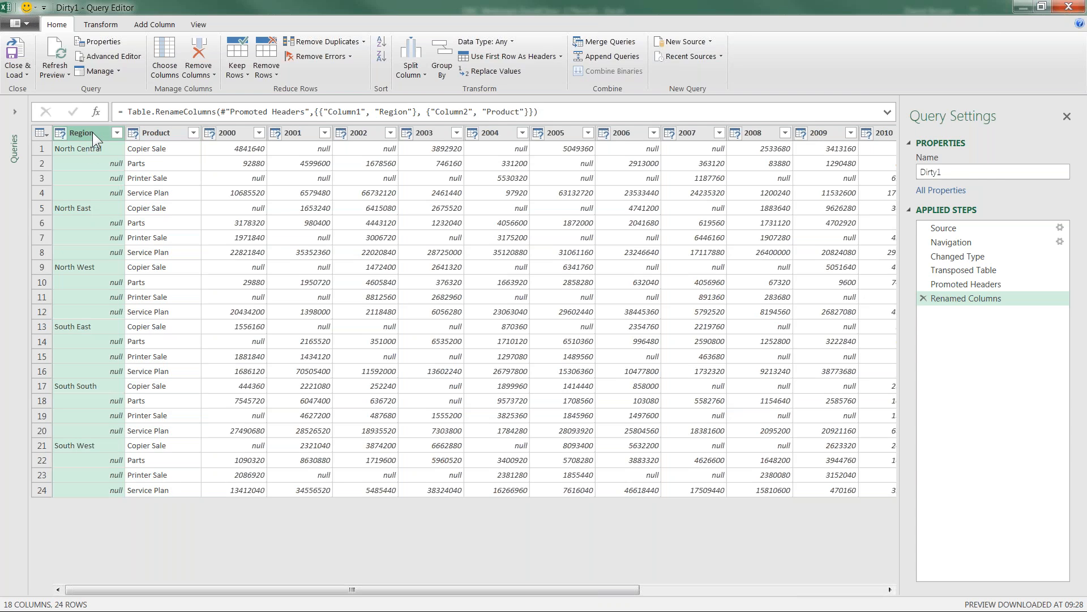
click(105, 23)
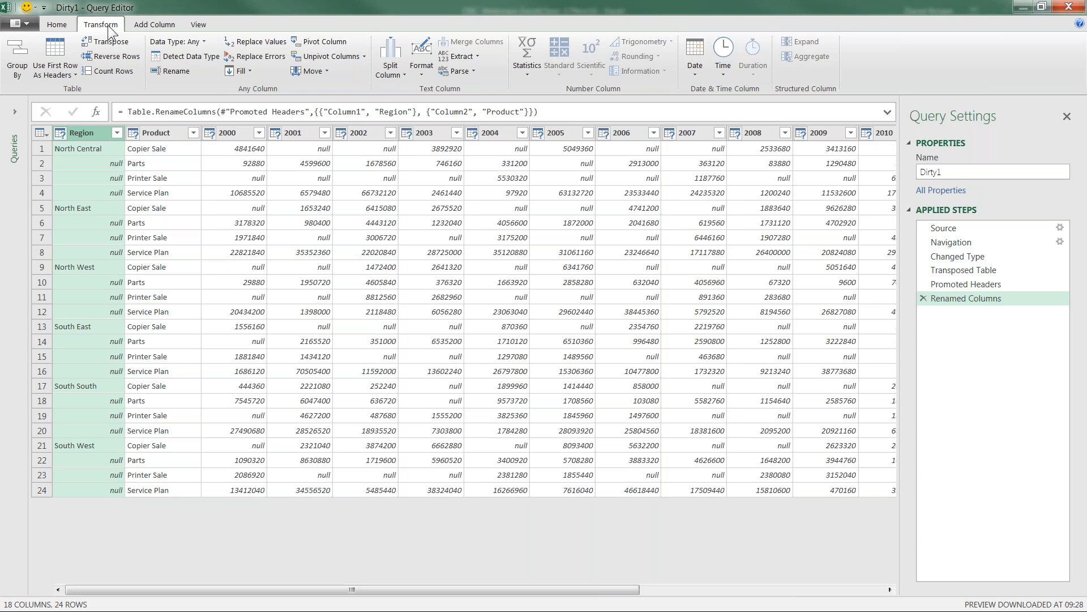
click(246, 73)
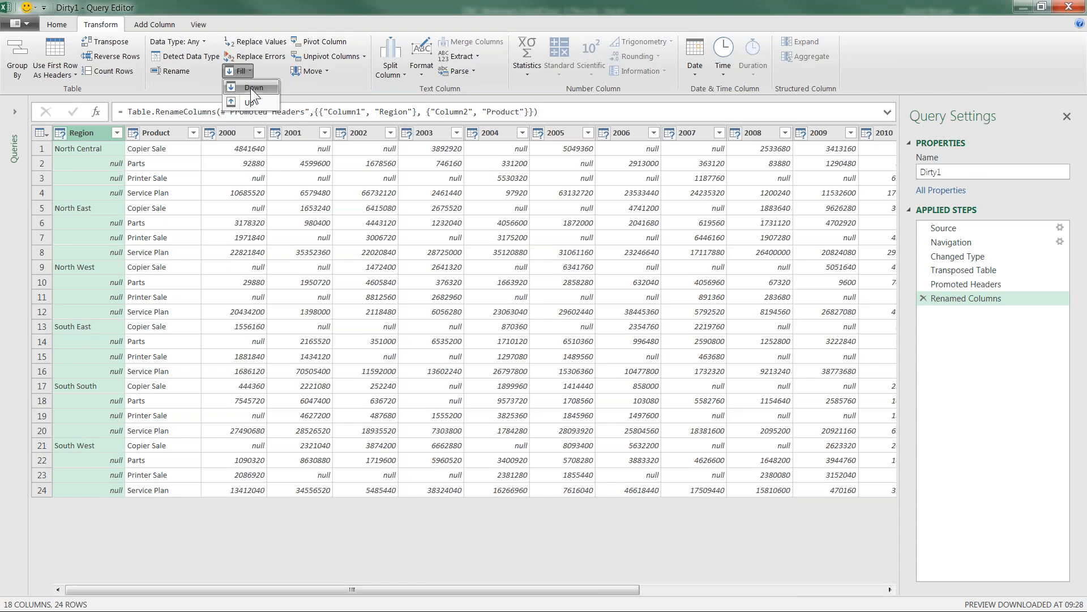
click(250, 87)
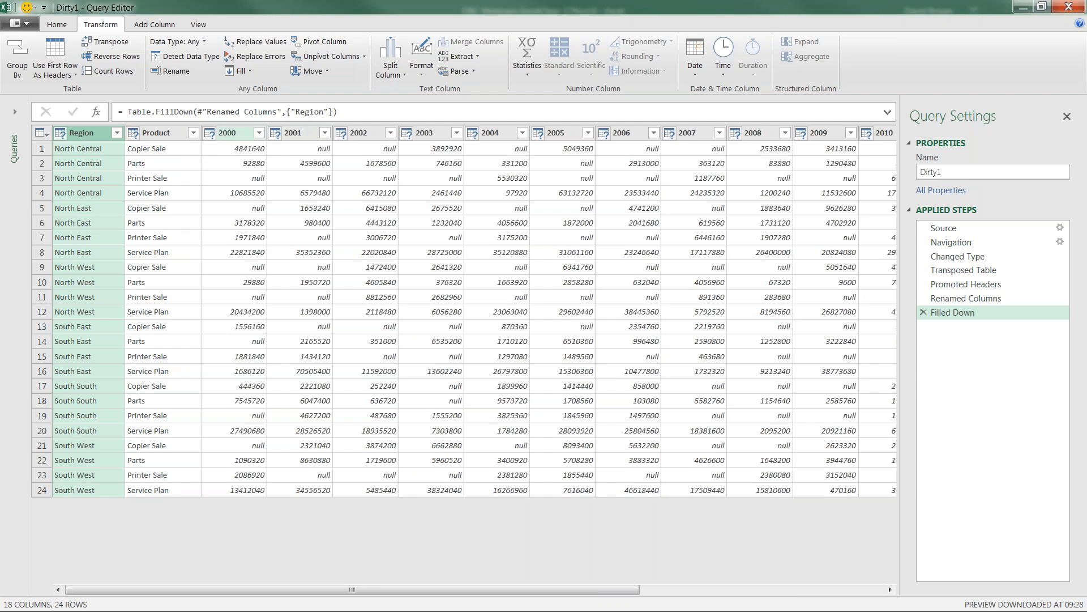
Unpivot all the year columns, keeping only Region and Product as fixed columns.
click(239, 131)
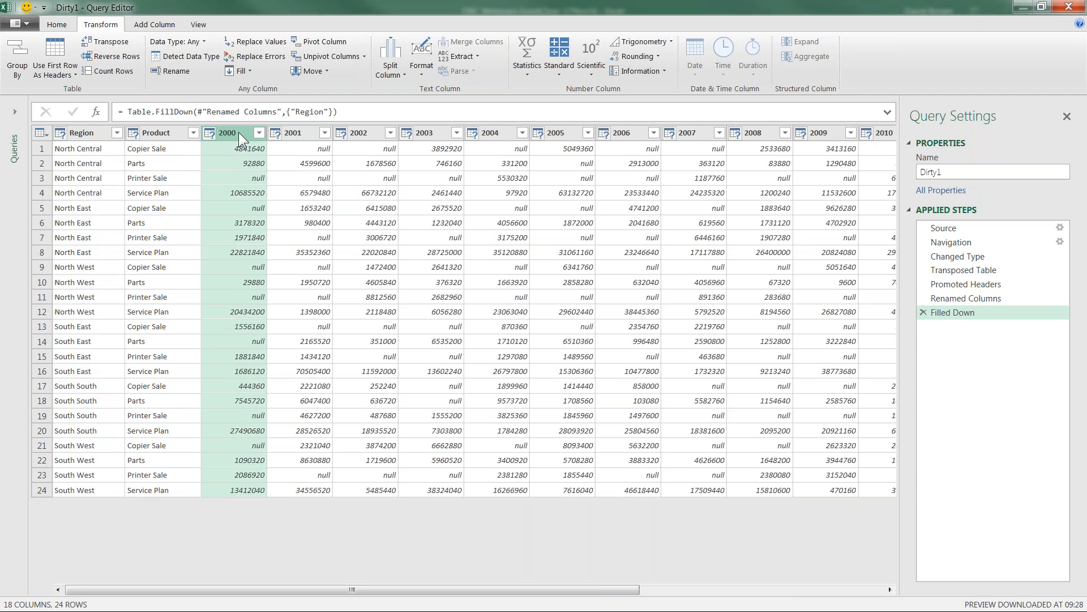
click(74, 134)
ctrl+click(172, 133)
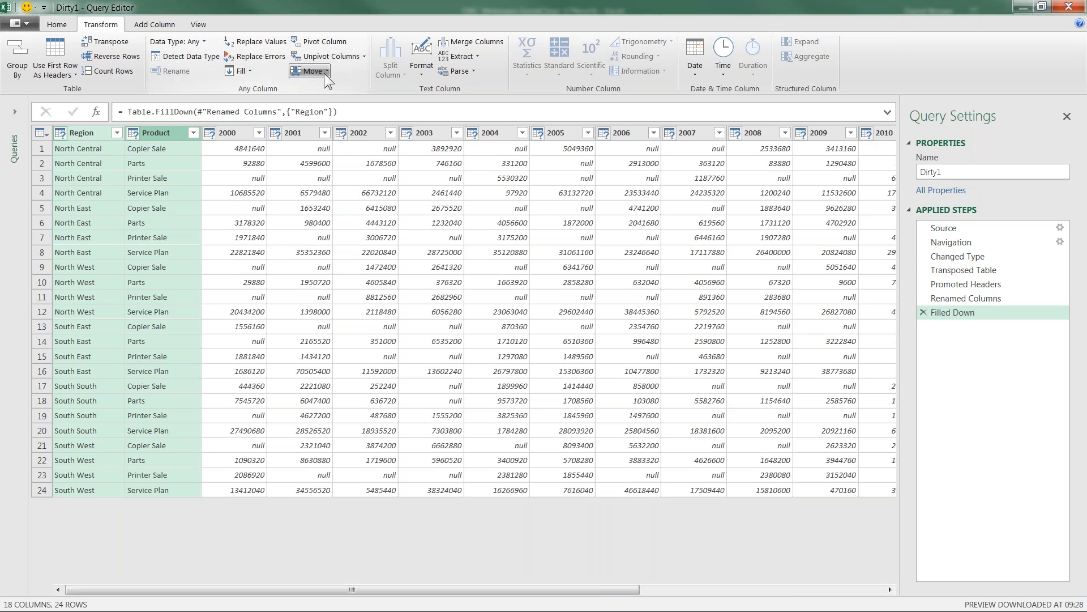
click(365, 60)
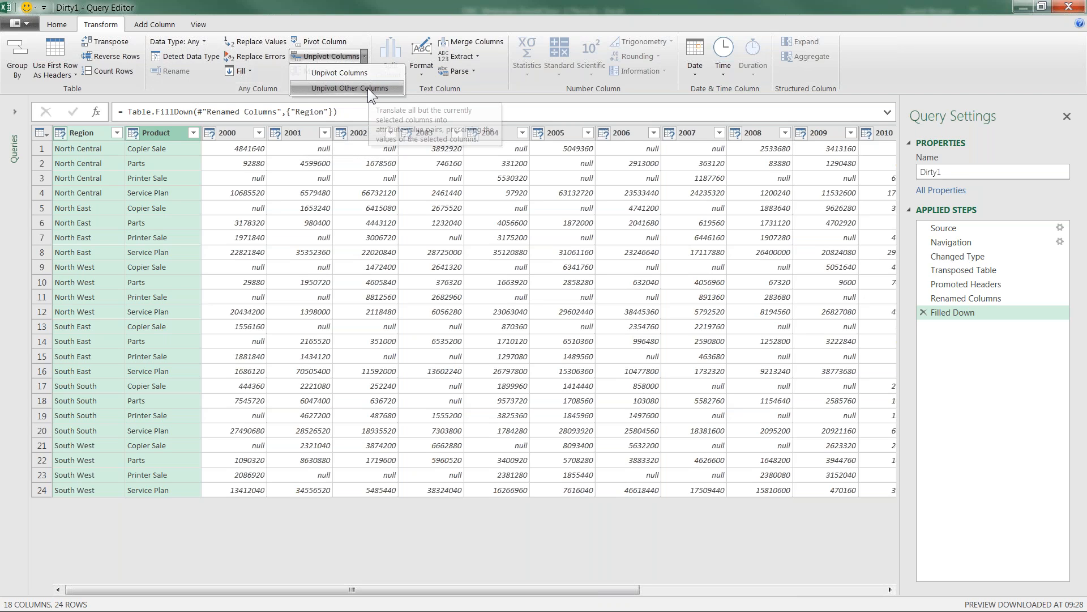
click(368, 87)
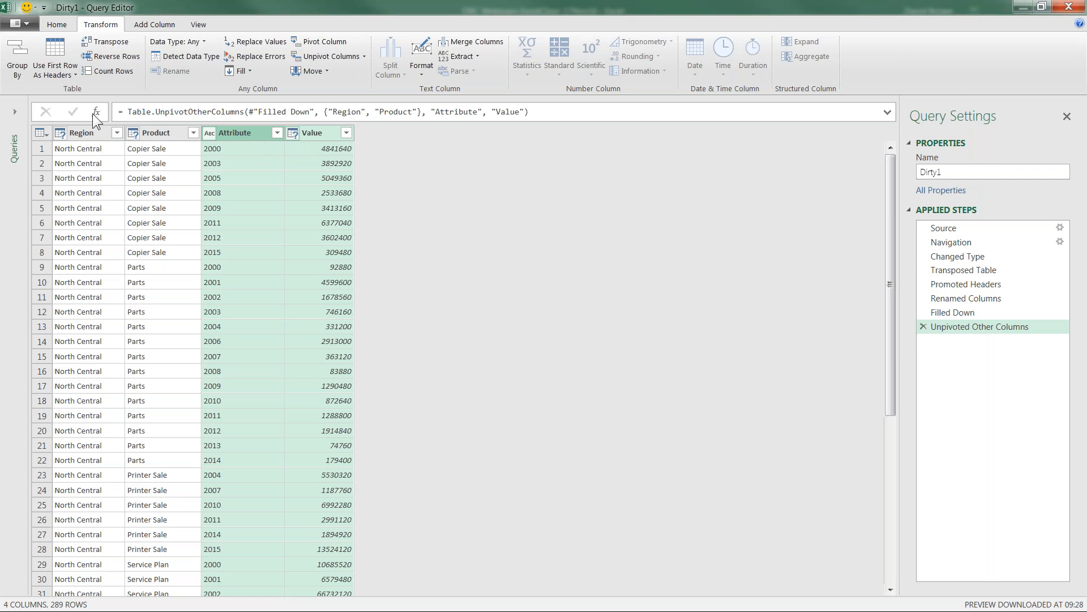
Set the data type of the Region and Product columns to Text.
click(82, 134)
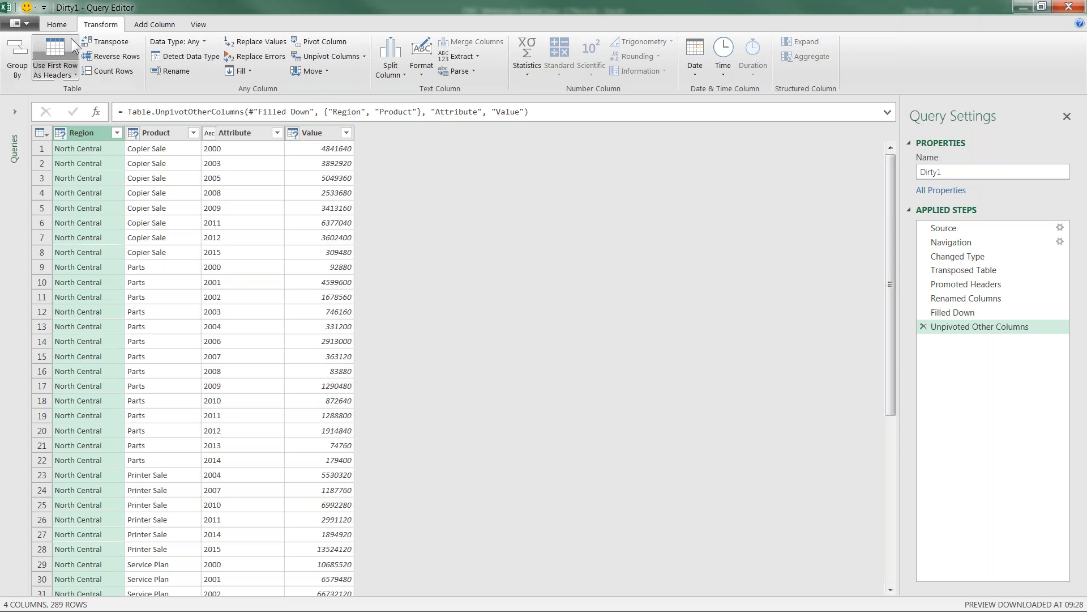
click(57, 24)
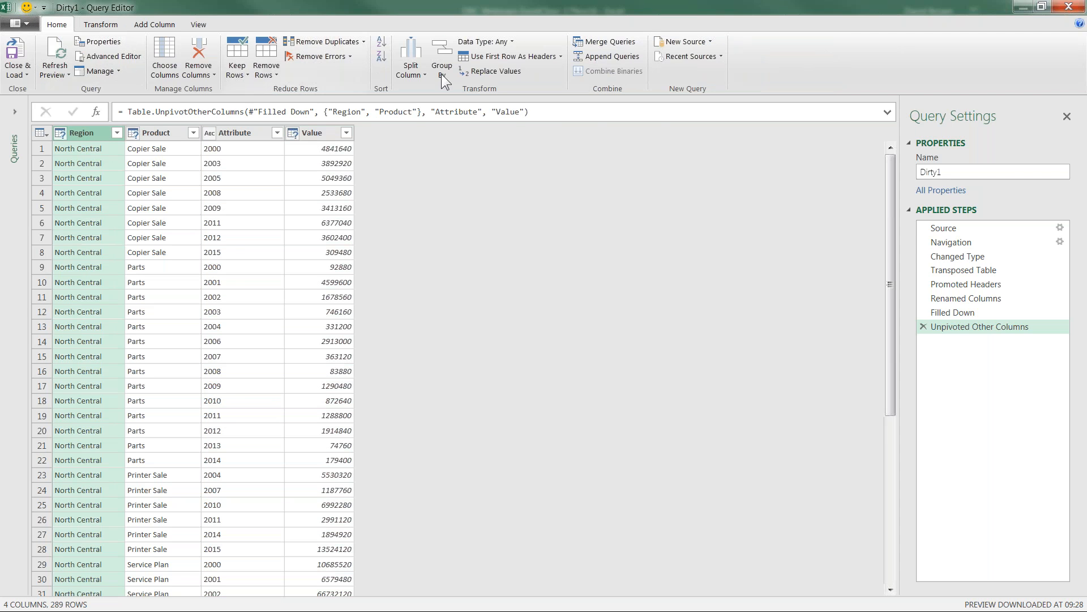
click(513, 41)
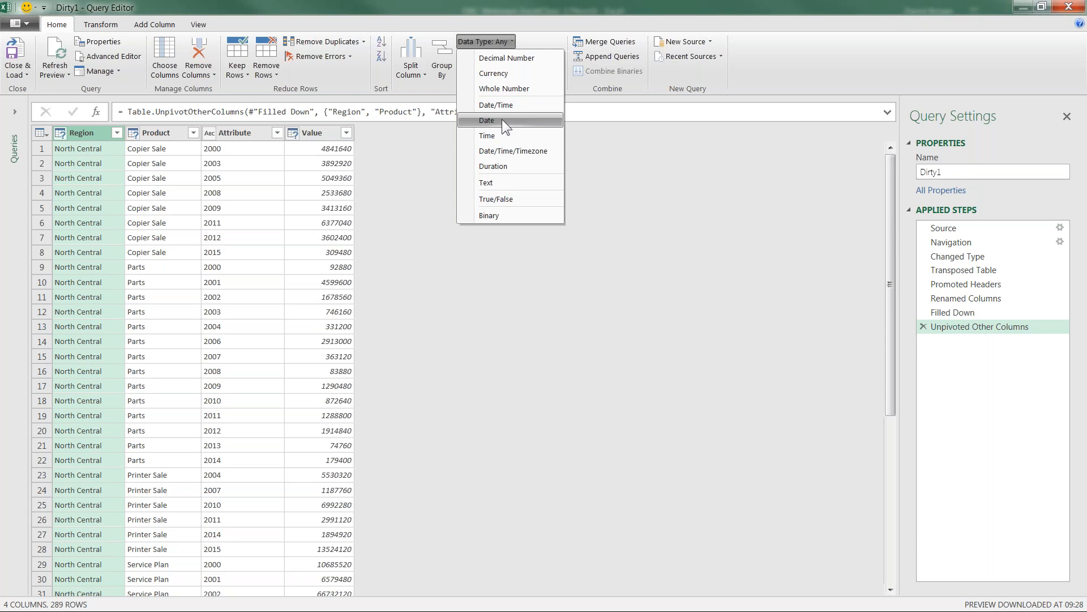
click(501, 185)
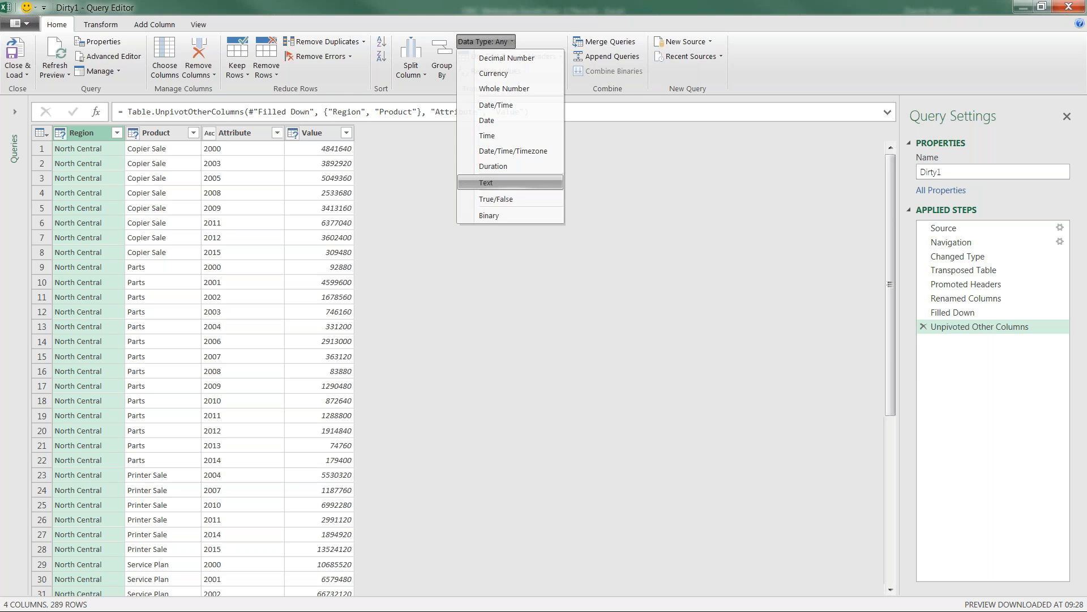
click(165, 133)
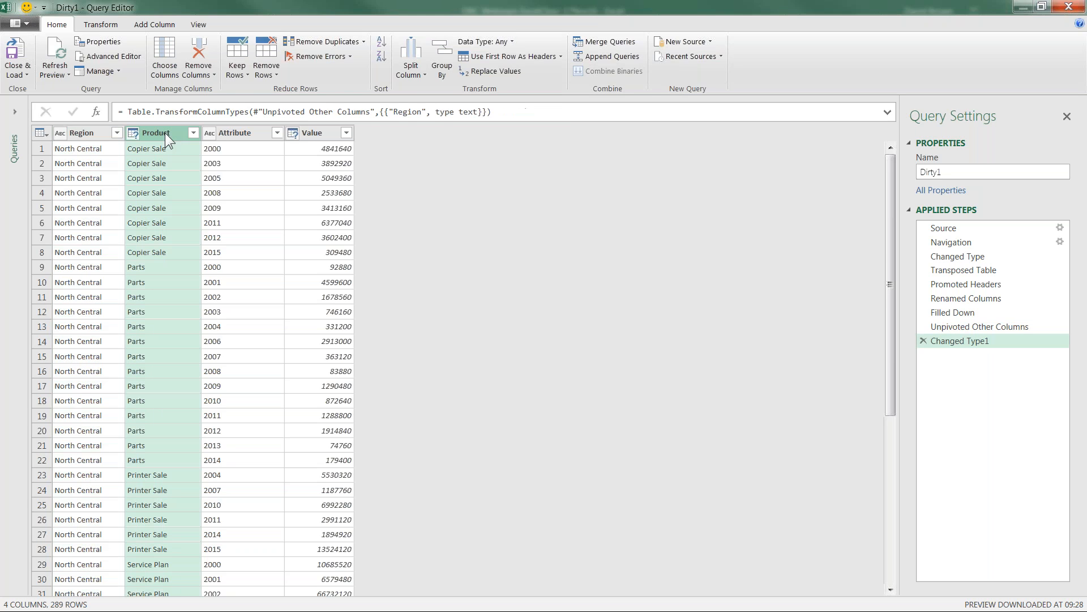
click(509, 41)
click(507, 182)
Set the data type of the Attribute column to Whole Number.
click(258, 133)
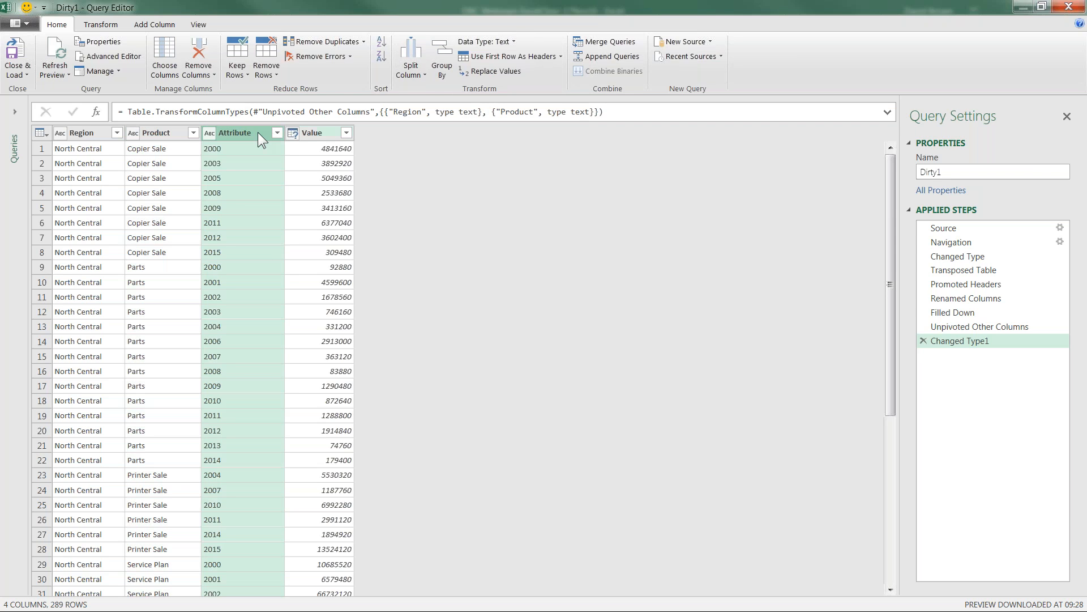
click(512, 42)
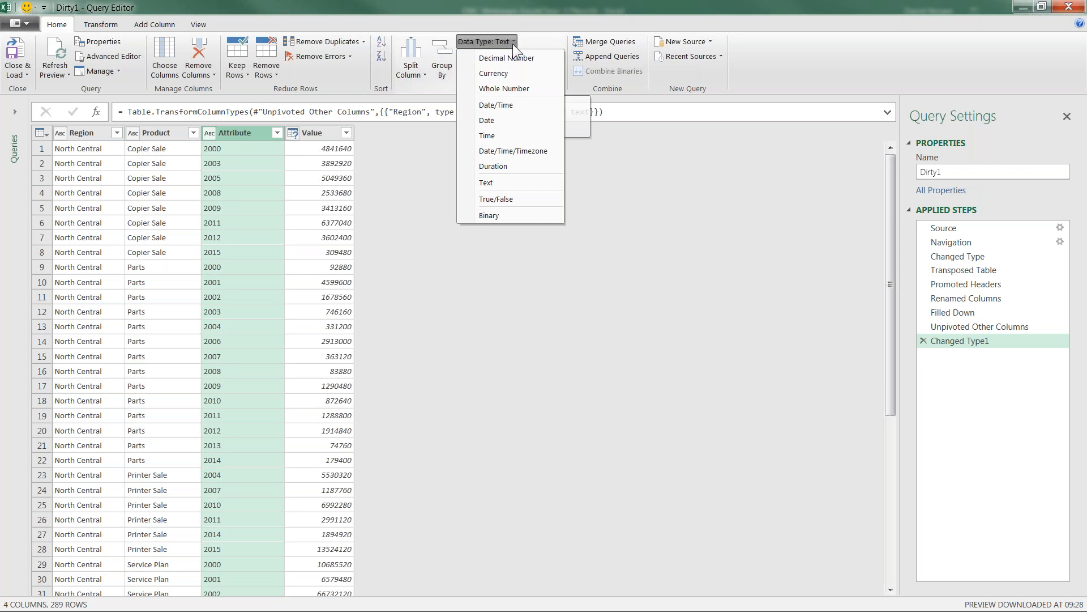
click(516, 89)
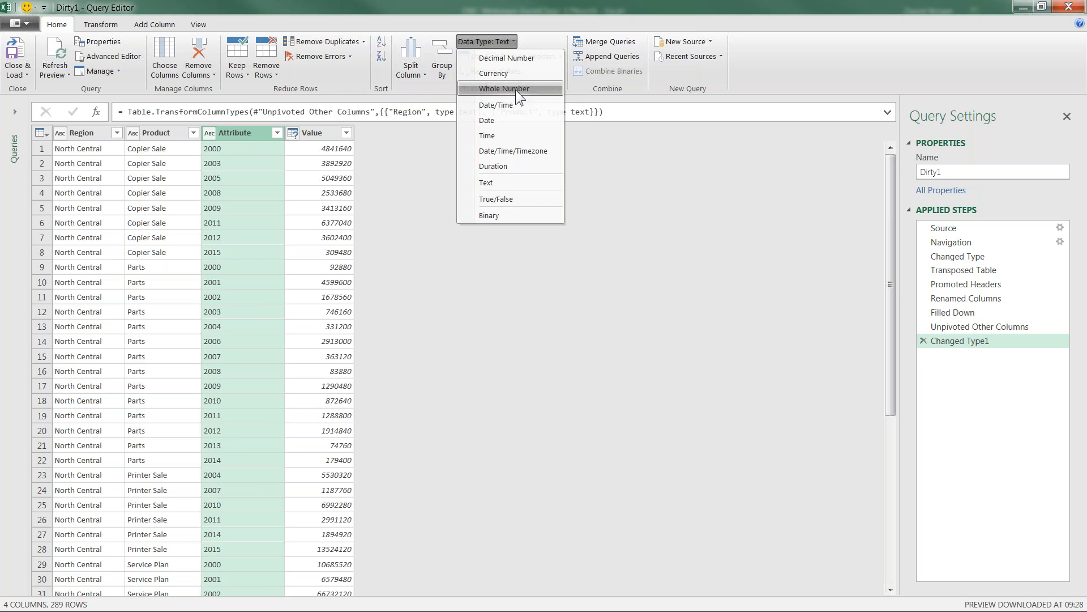
Set the data type of the Value column to Decimal Number and load the query result into the workbook.
click(325, 129)
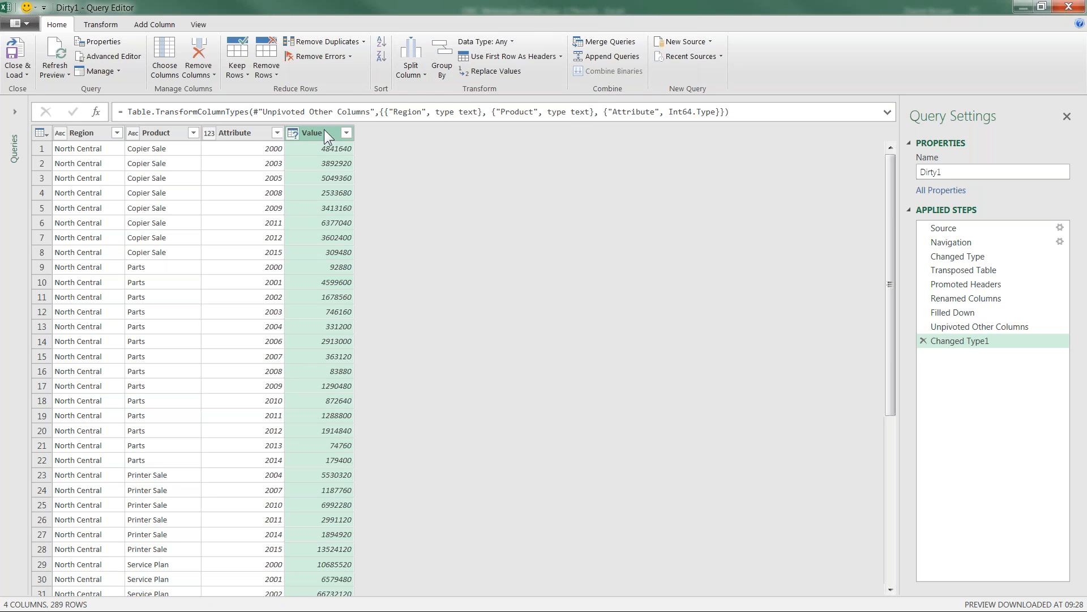
click(510, 40)
click(525, 57)
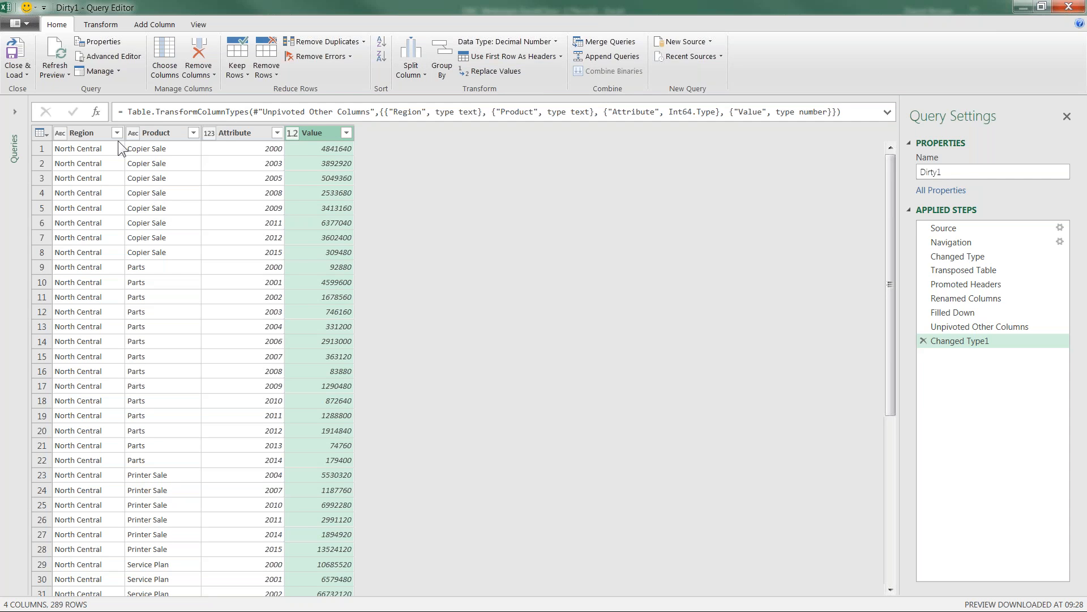
click(15, 57)
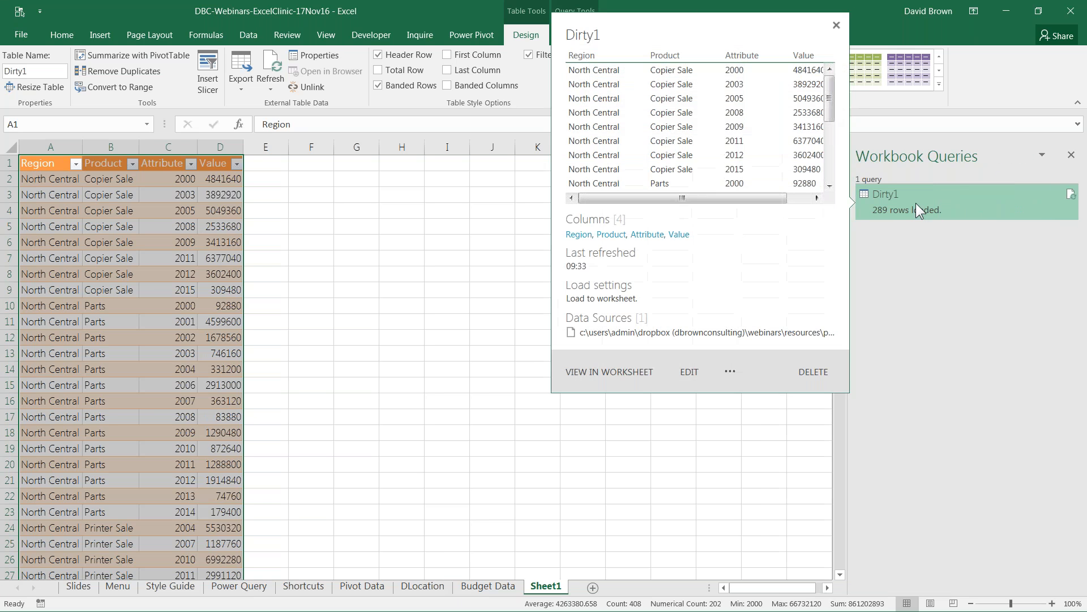
Reopen the Dirty1 query for editing and display its M code in the Advanced Editor.
right_click(916, 202)
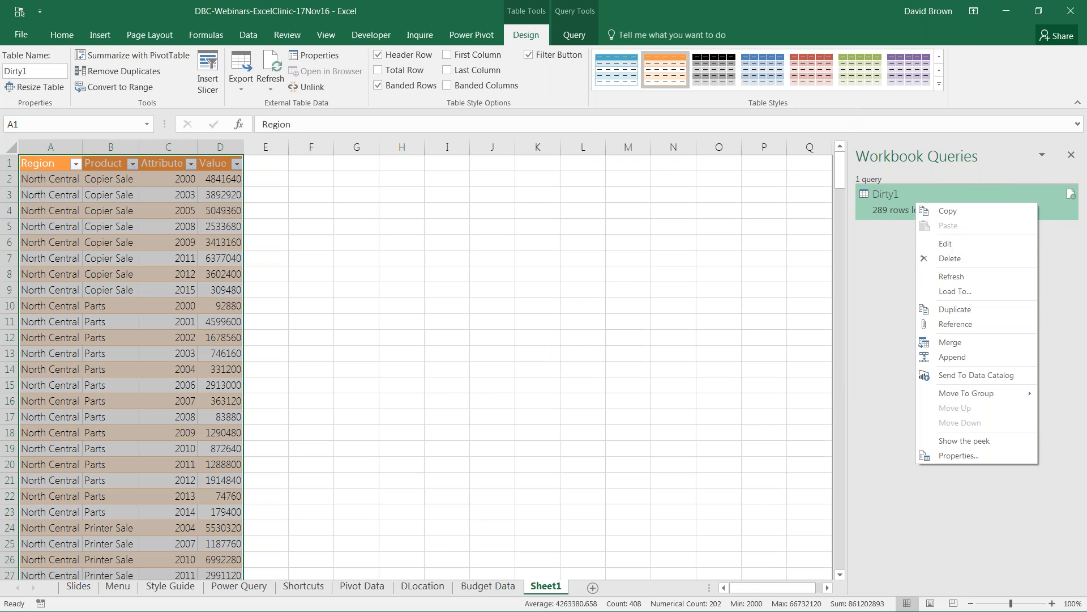
click(982, 243)
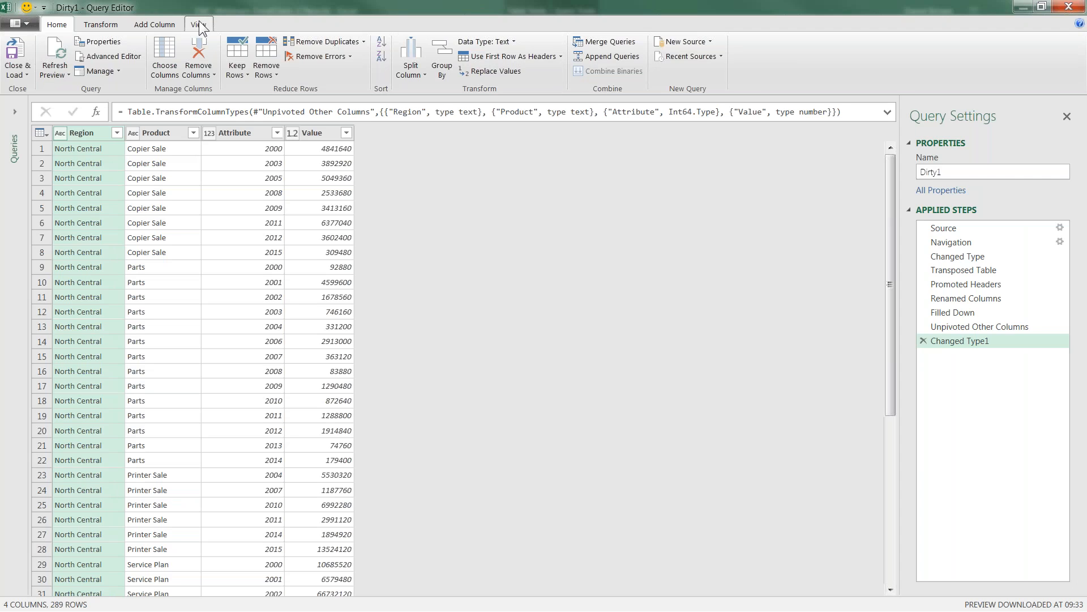
click(199, 21)
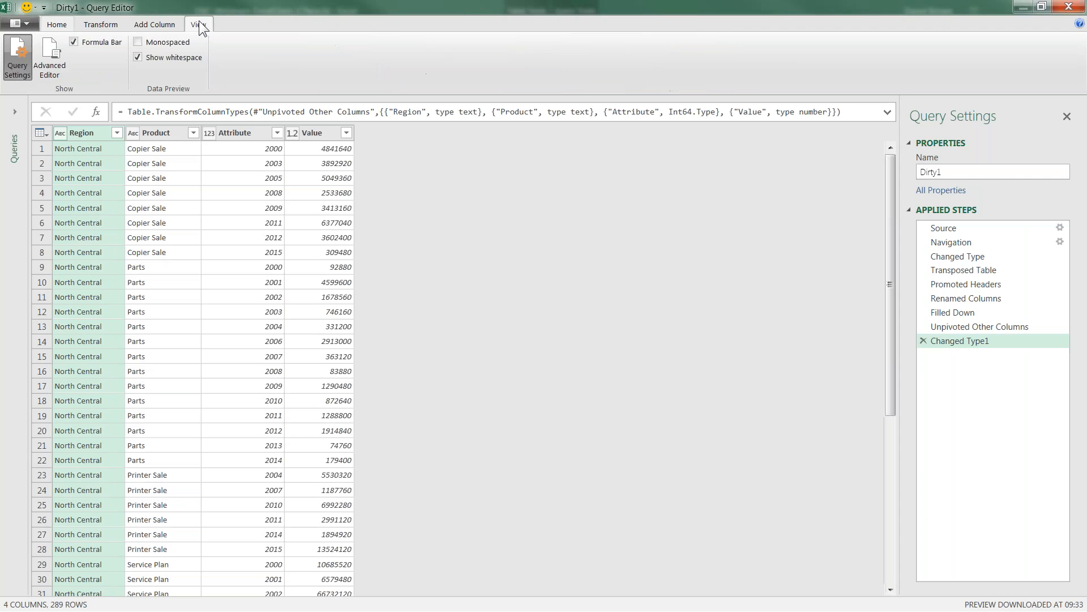
click(53, 60)
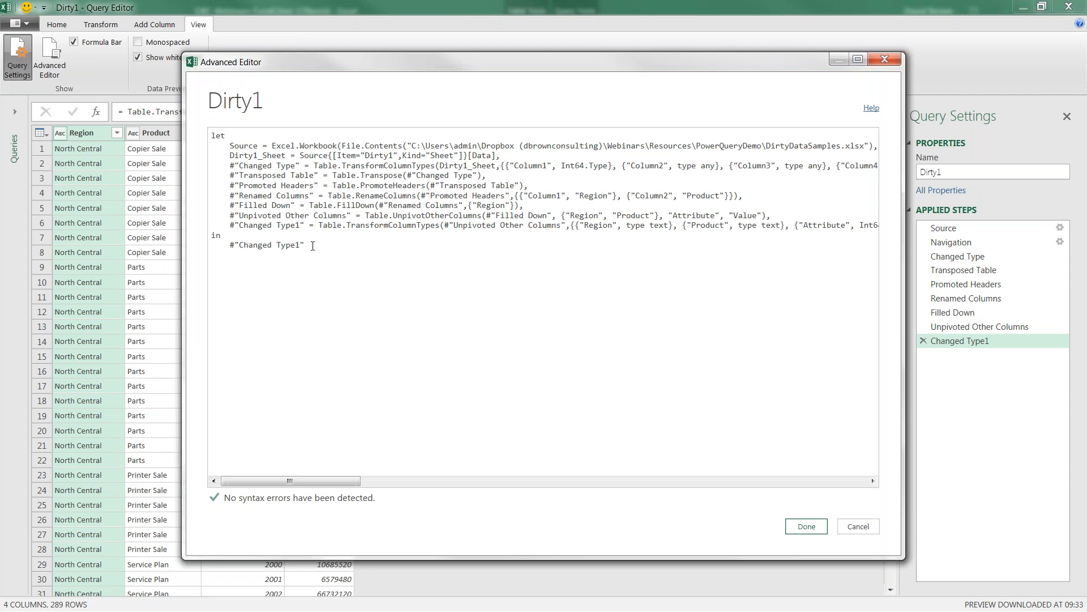
Copy the complete M code of the Dirty1 query, from let to the final Changed Type1 line, and close the Query Editor.
drag(304, 245, 191, 137)
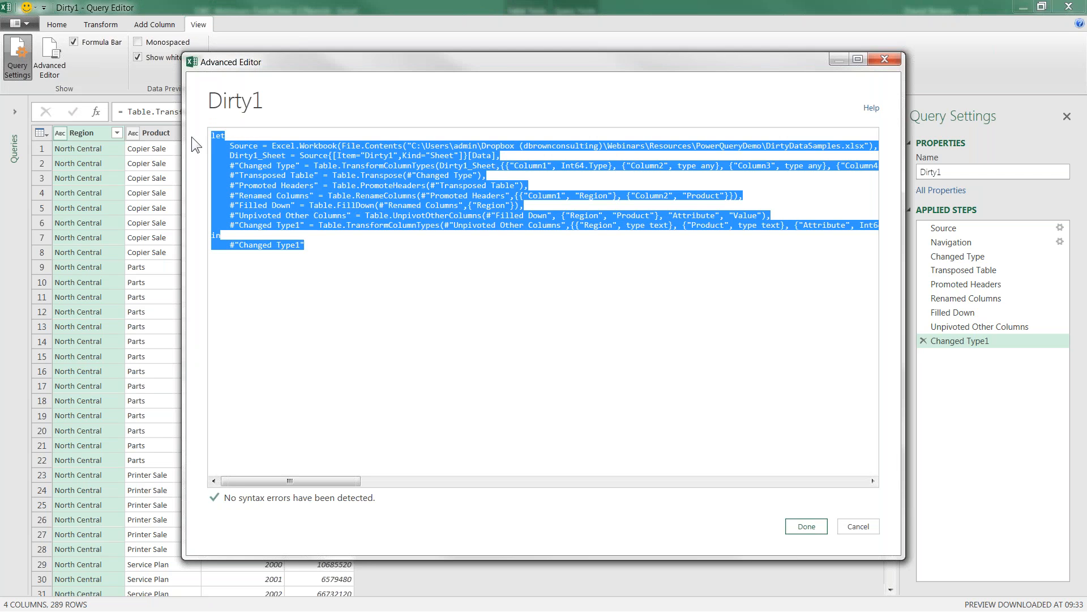
click(320, 258)
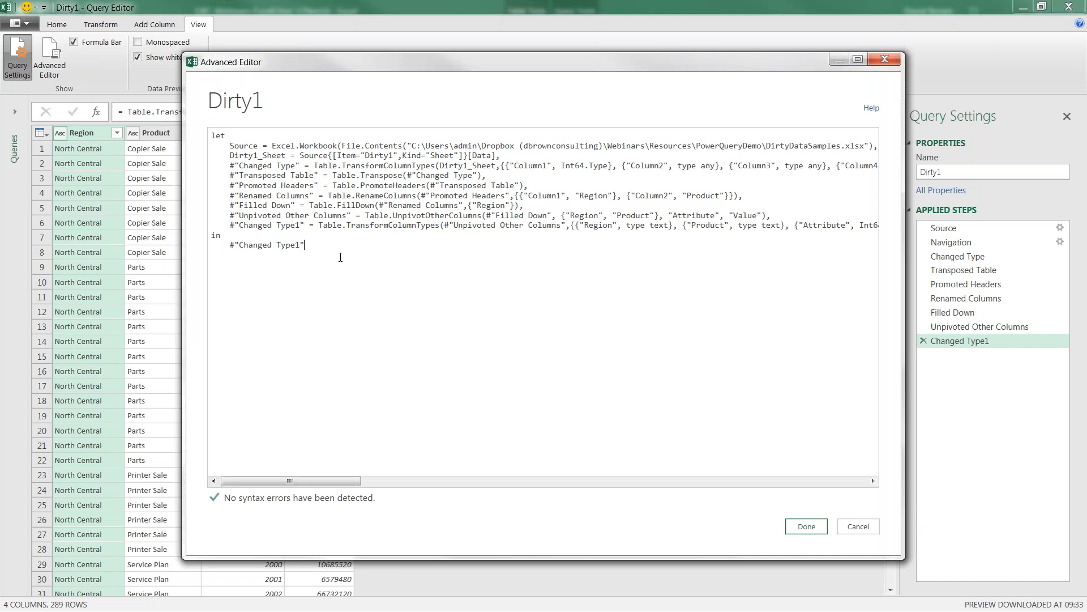
drag(339, 247, 214, 136)
key(ctrl+c)
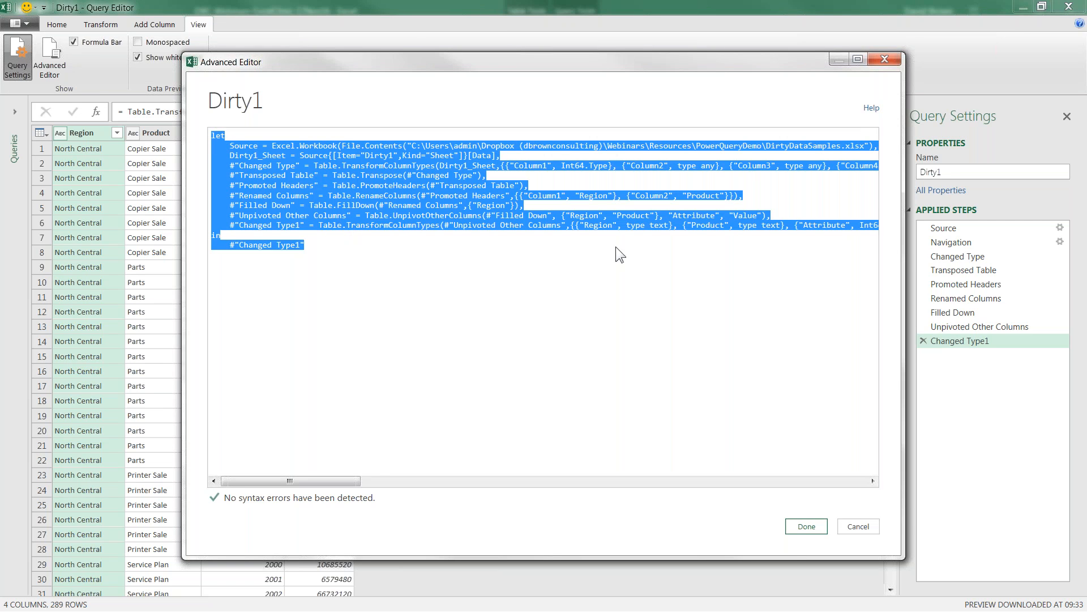
click(884, 59)
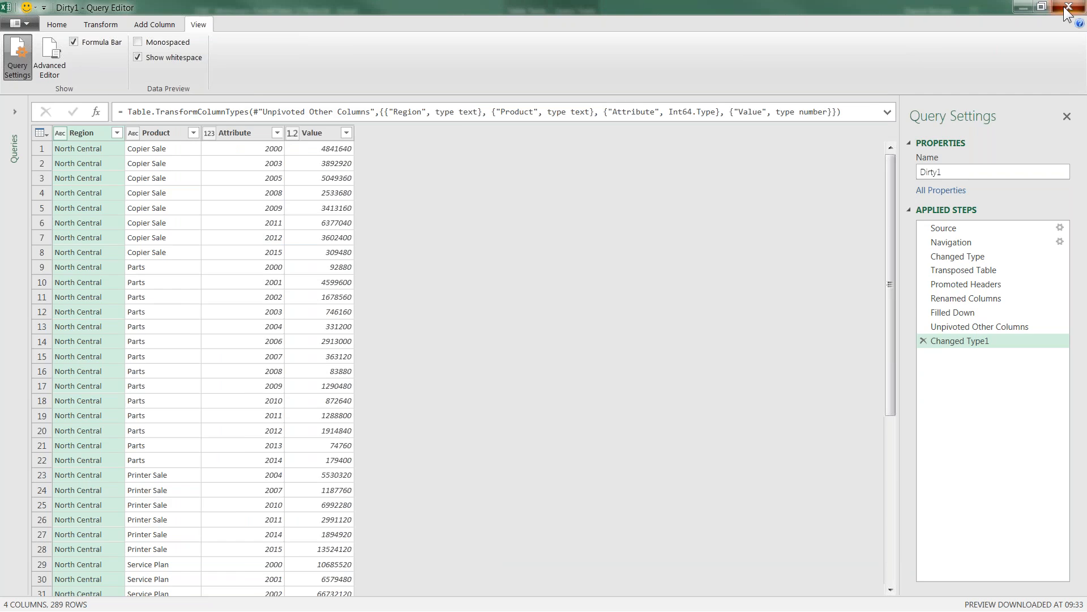
click(1067, 7)
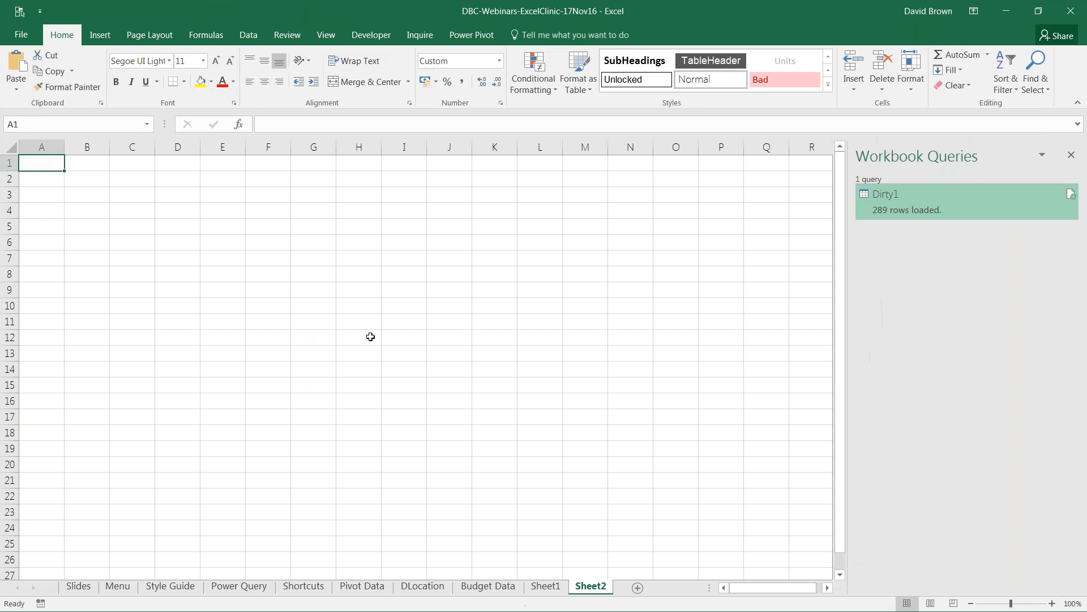
Close the Workbook Queries list and start a new blank query from Sheet2.
click(1071, 155)
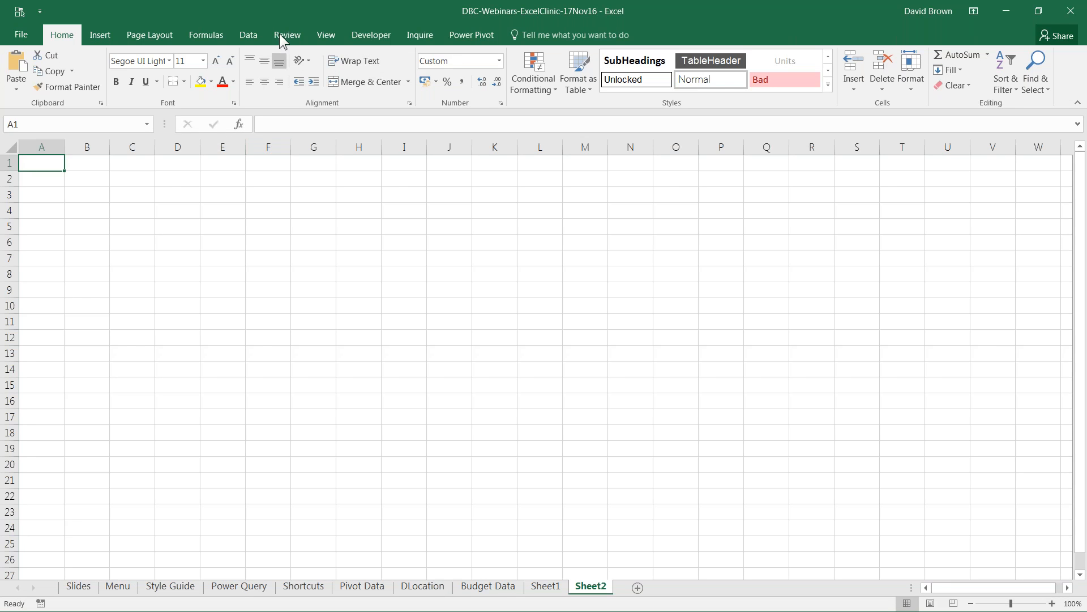
click(249, 35)
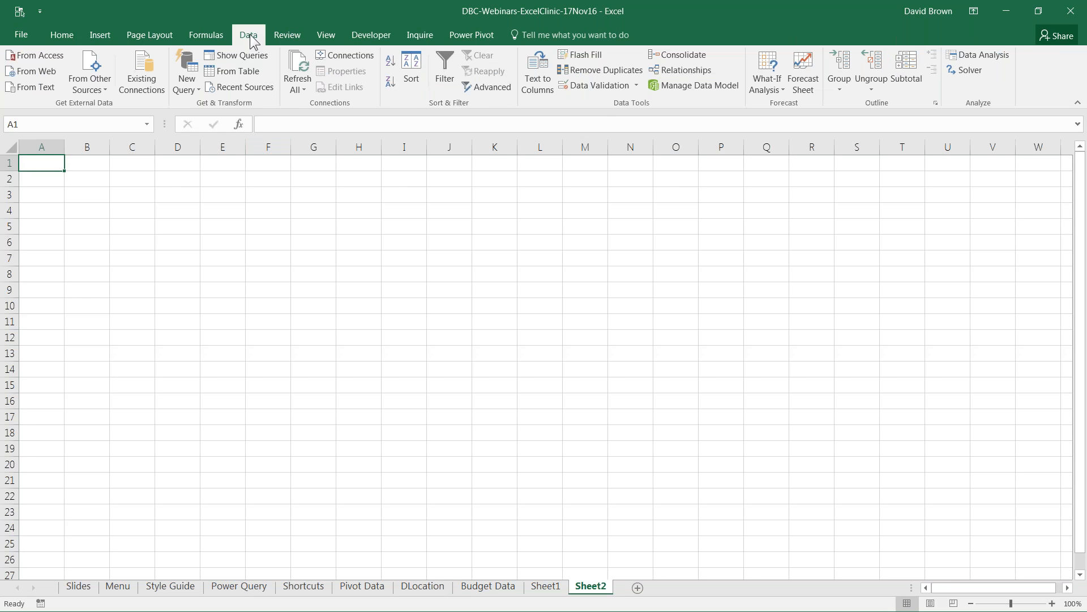
click(196, 89)
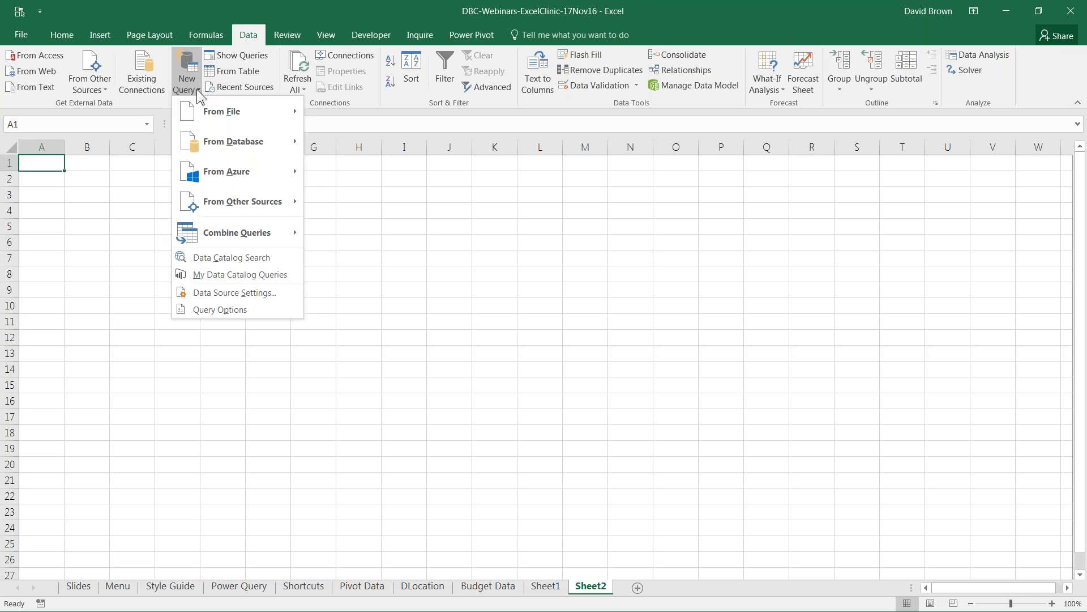
mouse_move(236, 202)
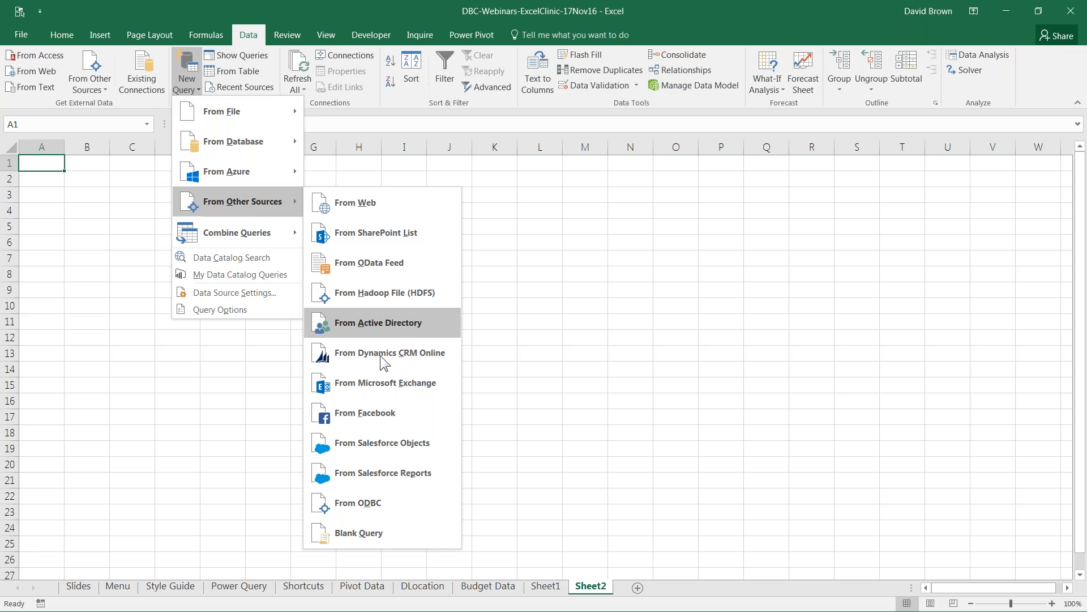
click(378, 534)
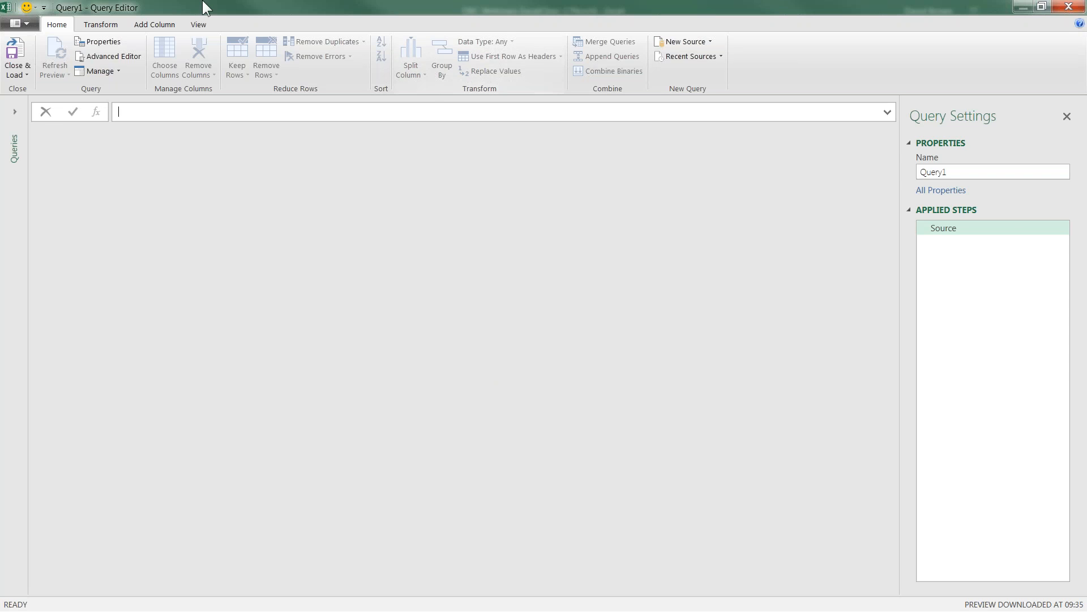
Replace the blank query's default code in the Advanced Editor with the copied Dirty1 code and apply it.
click(199, 25)
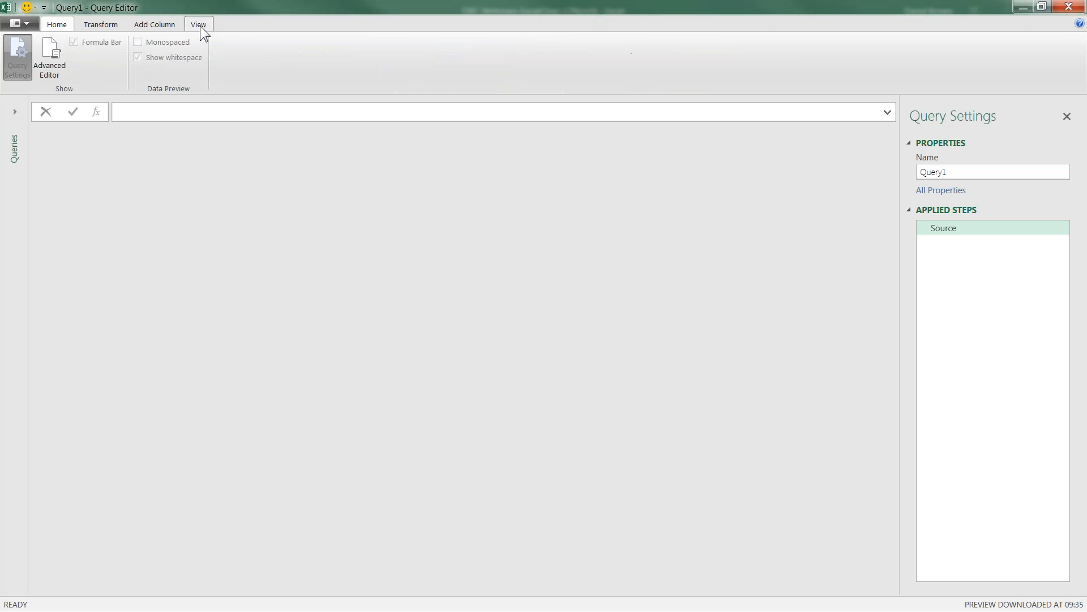
click(49, 51)
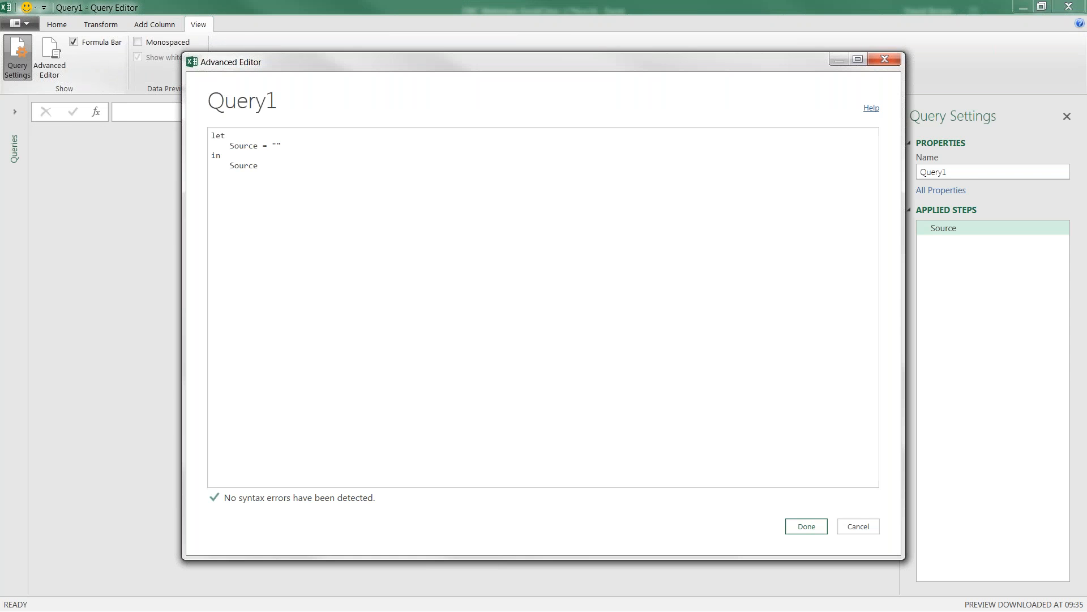
key(ctrl+a)
key(Delete)
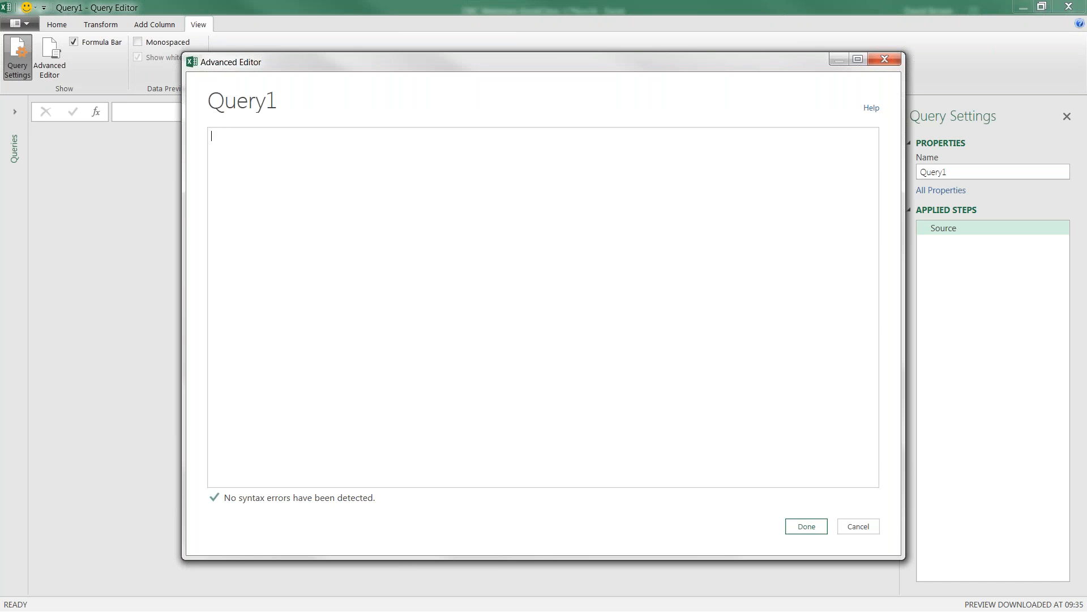
key(ctrl+v)
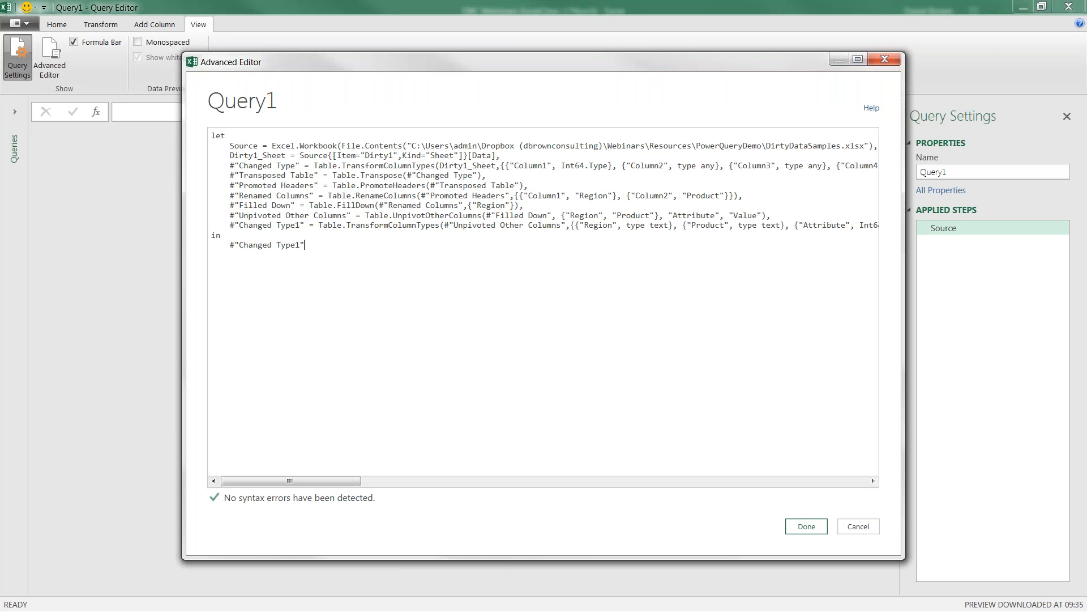
click(807, 526)
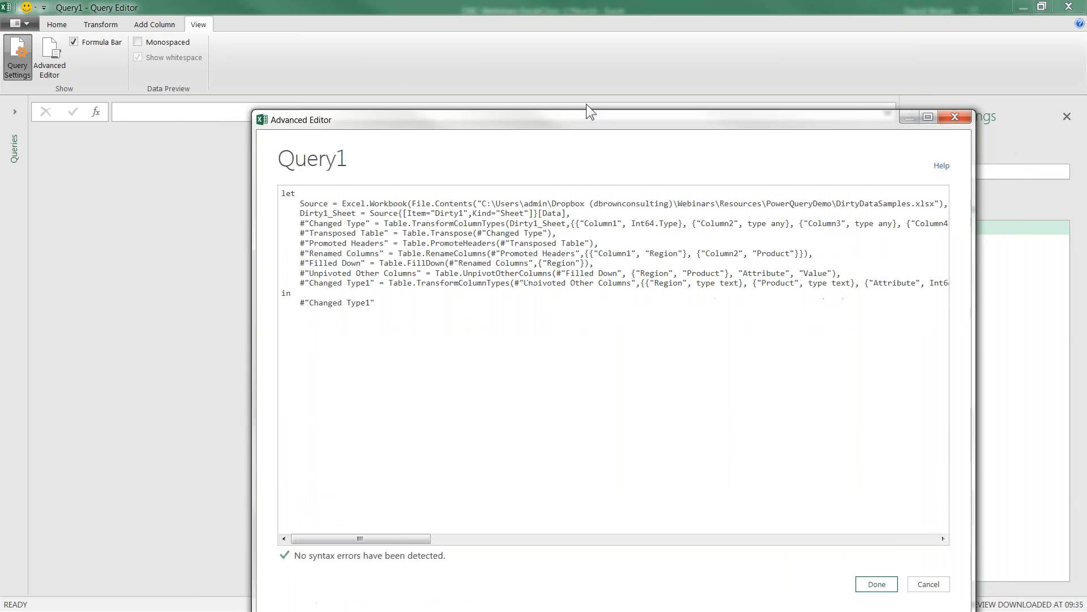
click(644, 256)
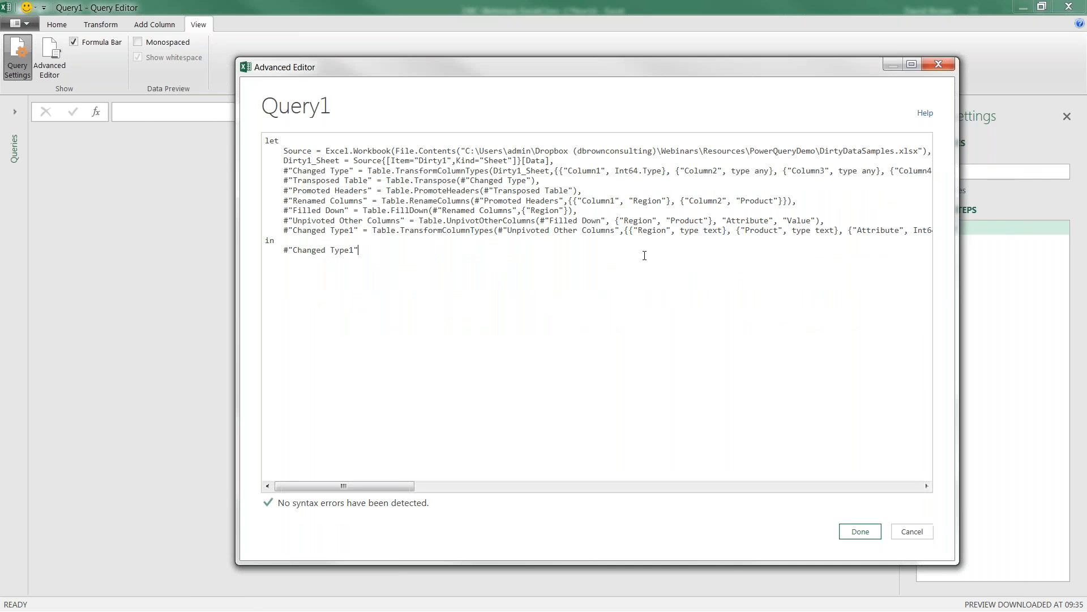
click(862, 531)
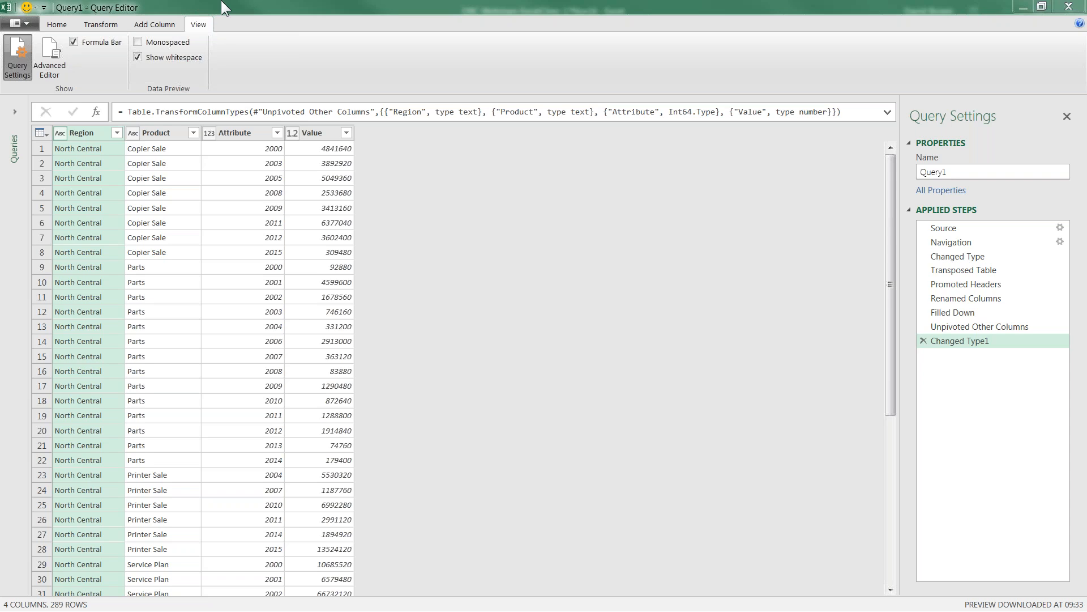
Close the Query Editor and discard the new query made from the pasted code.
click(1070, 7)
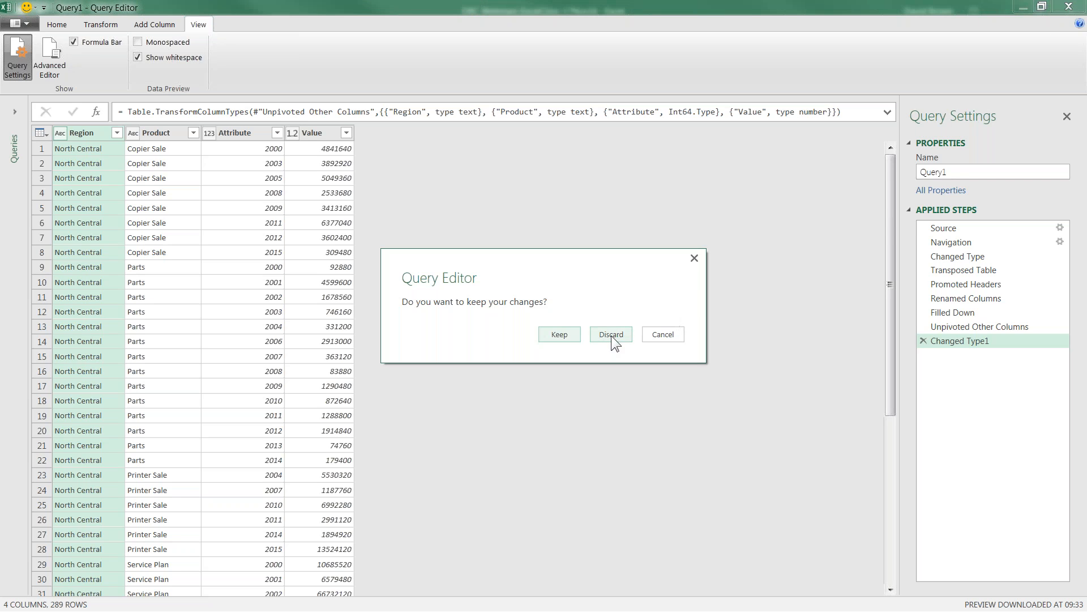
click(611, 334)
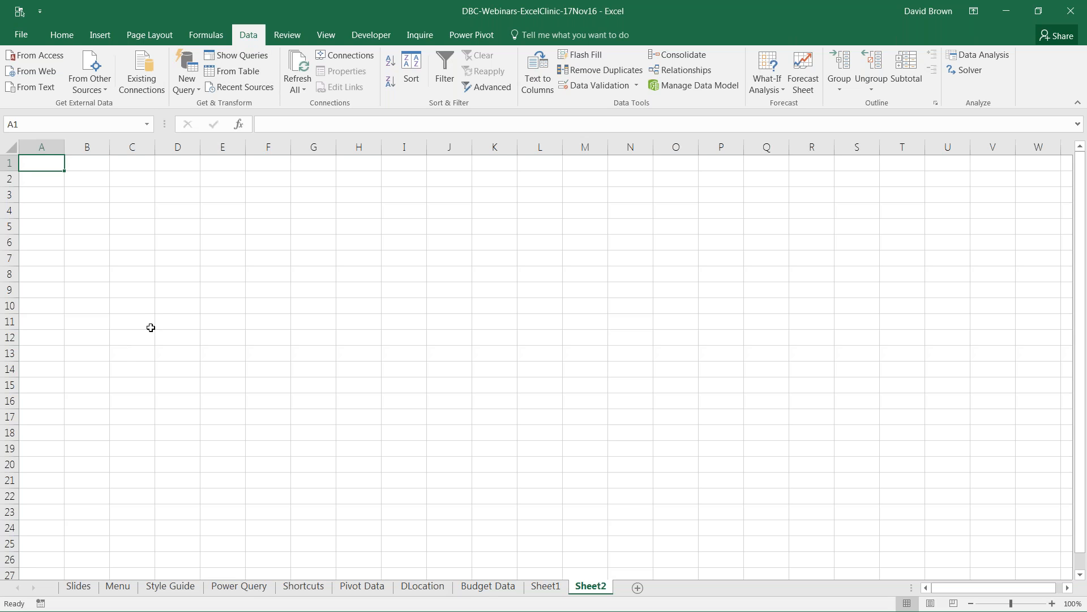
click(196, 90)
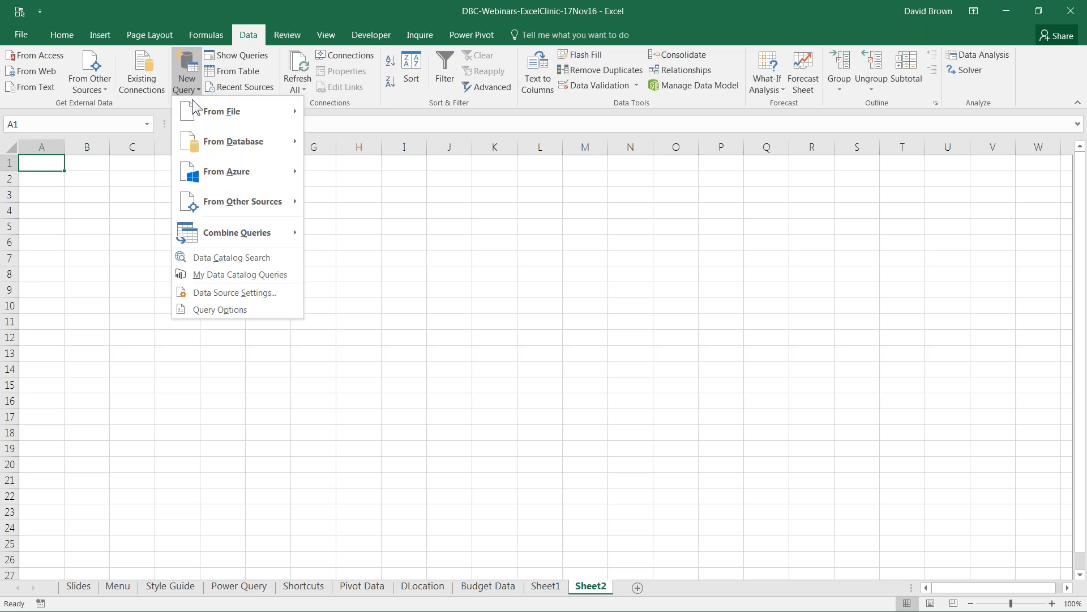
click(434, 339)
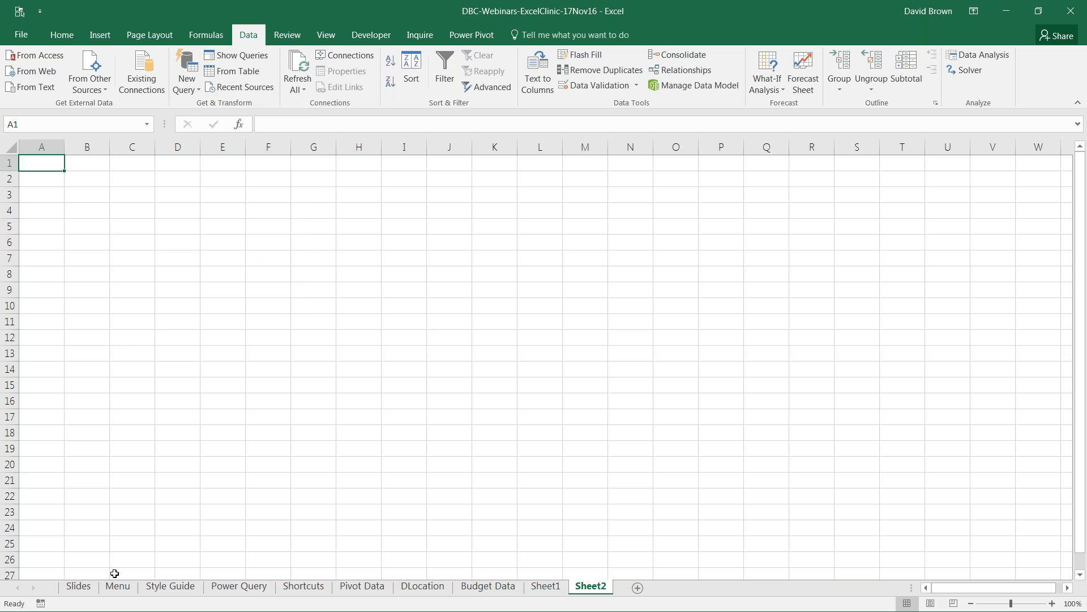
Switch to Windows Explorer, open the AllActualData folder inside PowerQueryDemo and enlarge the window to show the file details.
key(alt+Tab)
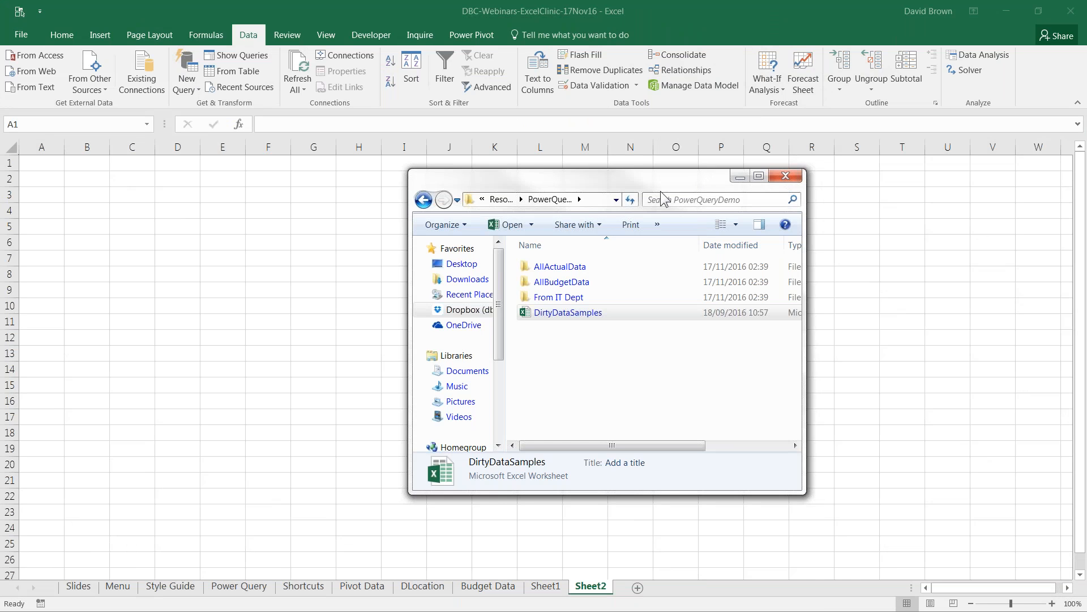
click(576, 267)
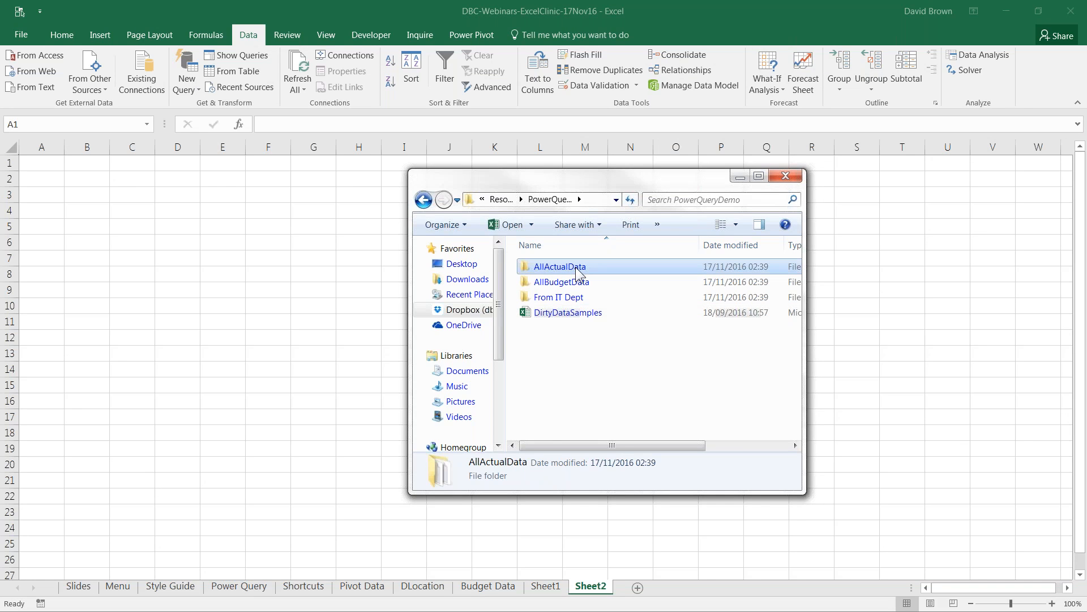
double_click(576, 267)
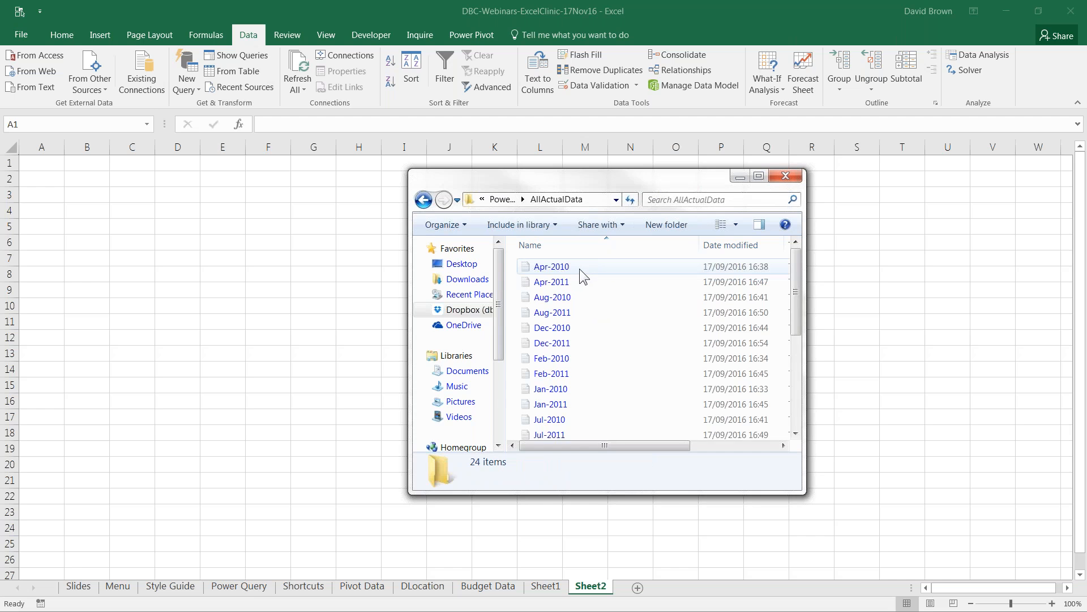
drag(806, 495, 974, 552)
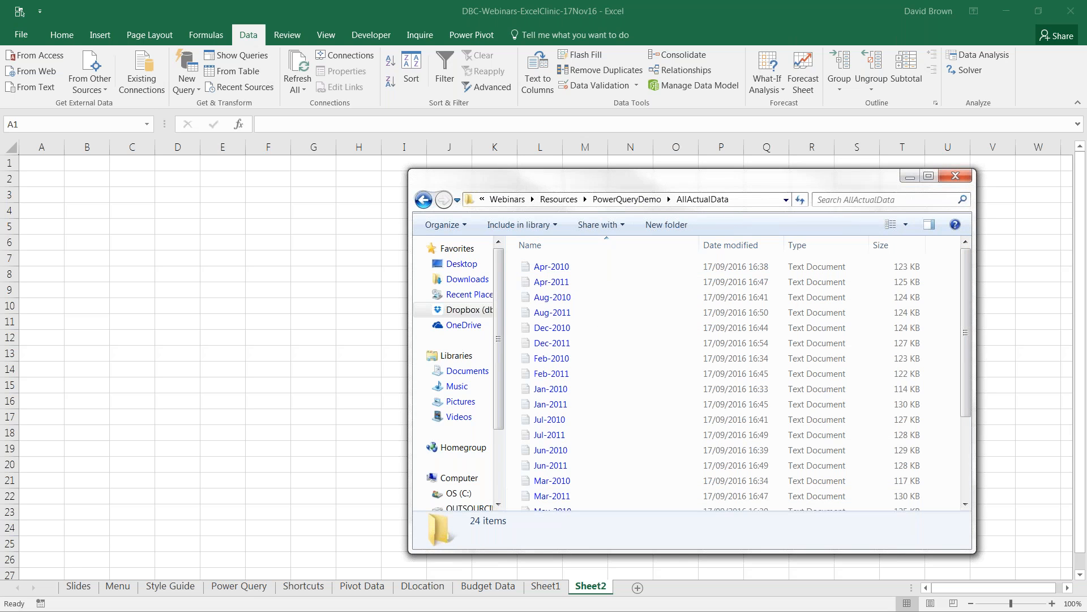
Open the Apr-2010 text file in Notepad and widen its window to examine all the data columns.
click(564, 269)
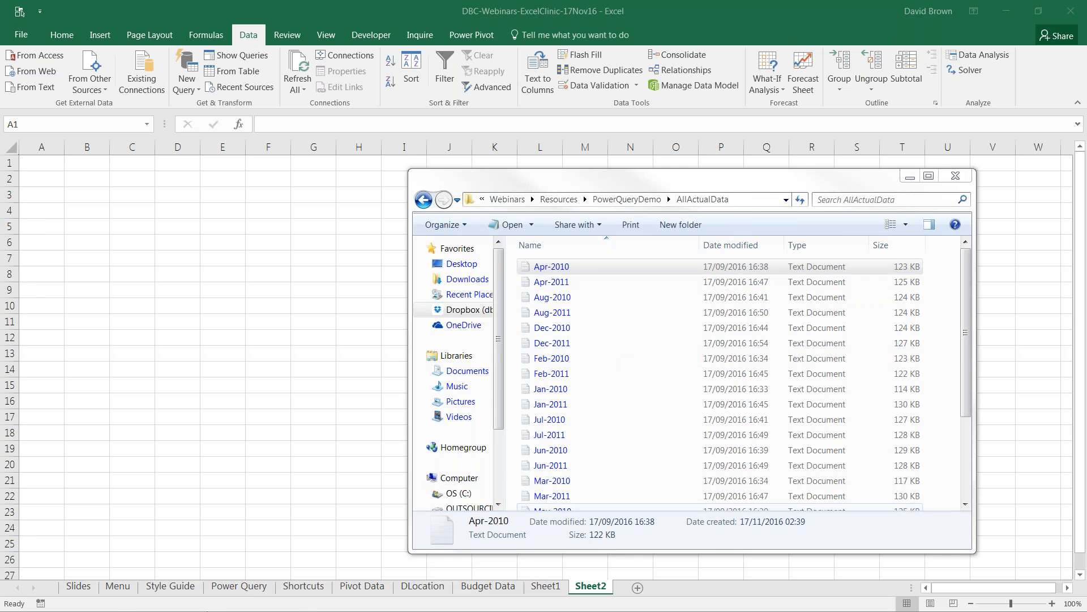
drag(3, 74, 365, 254)
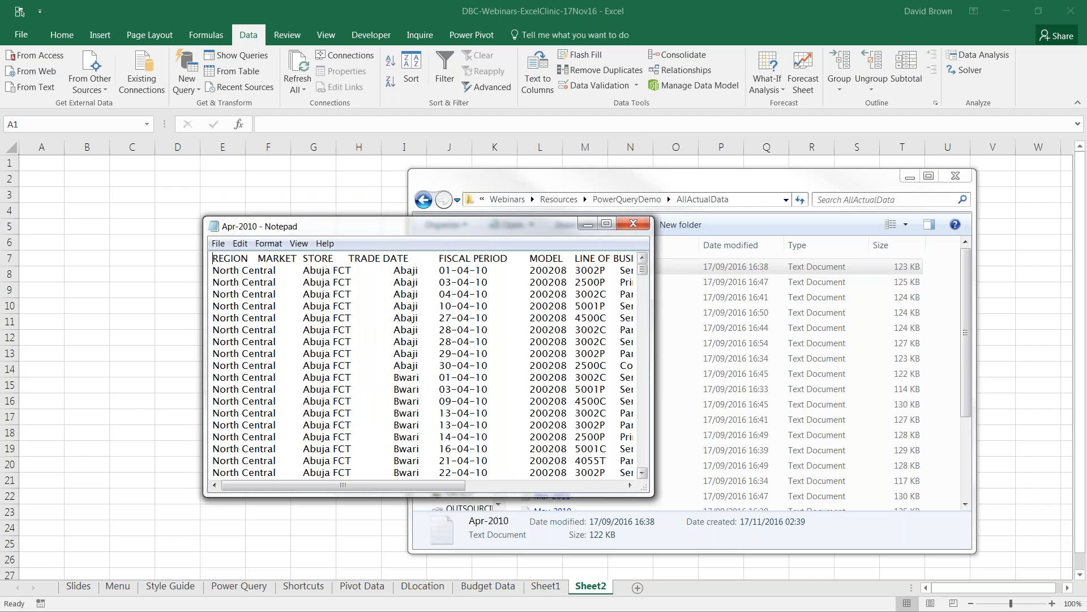
drag(653, 401, 898, 413)
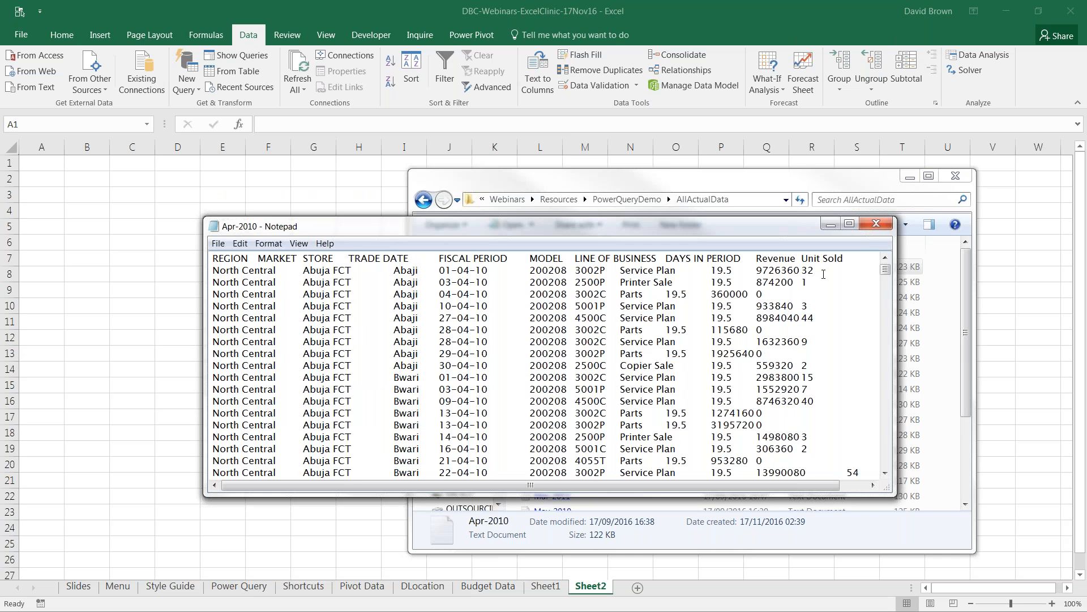
Close the Apr-2010 text file and the AllActualData folder window, and return to the workbook's empty sheet.
click(878, 224)
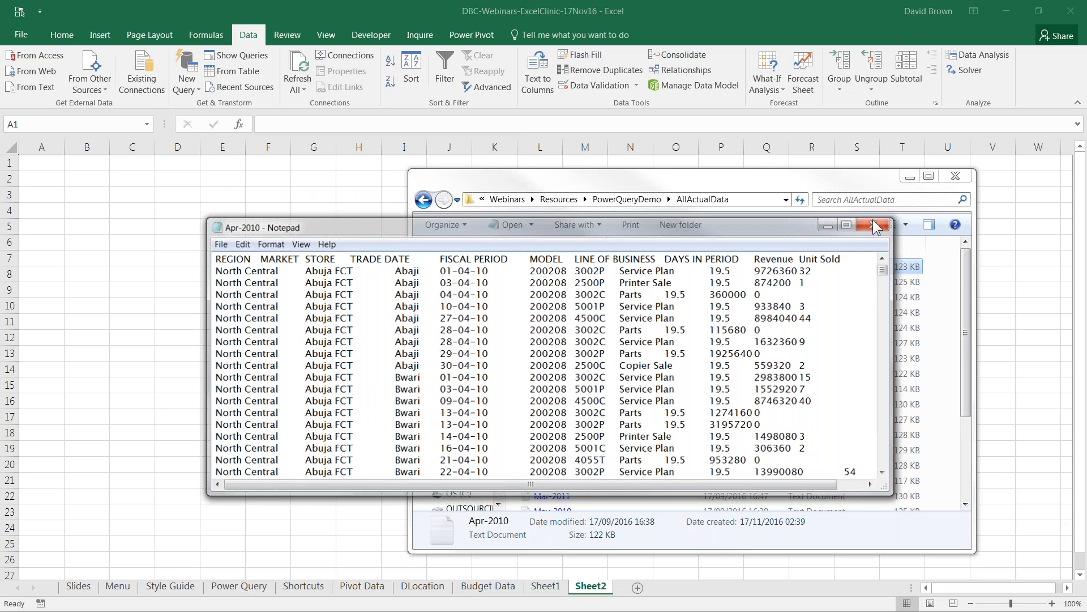
click(556, 312)
click(559, 329)
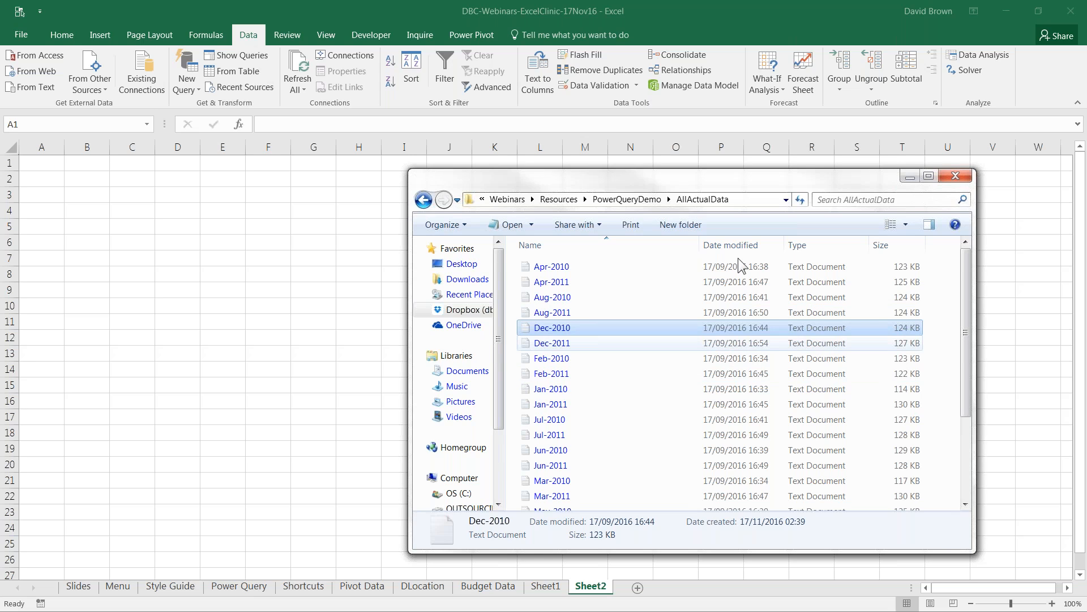
click(954, 176)
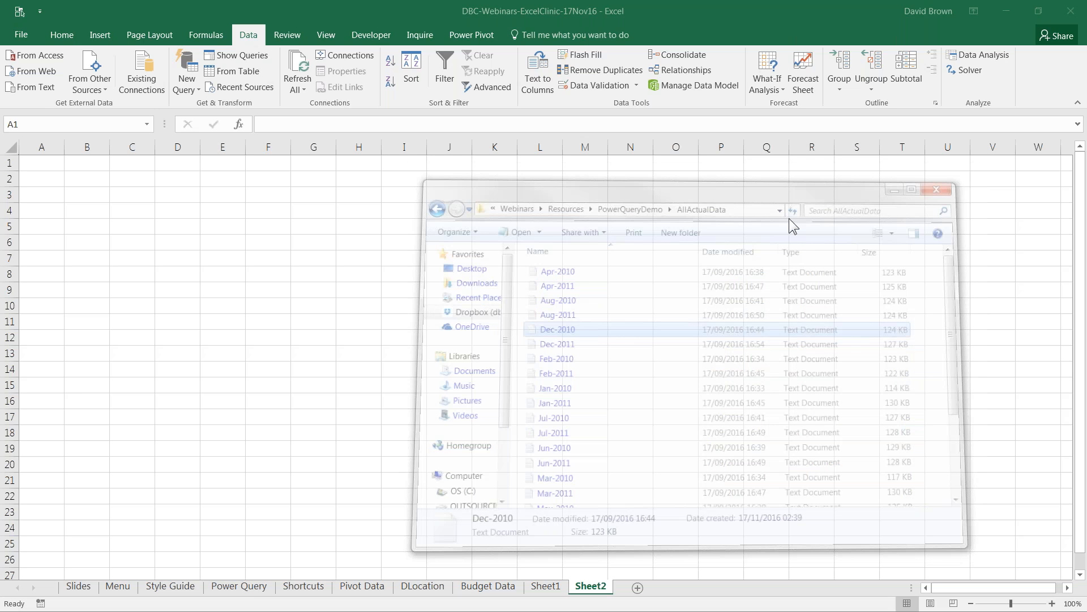
click(494, 272)
double_click(494, 276)
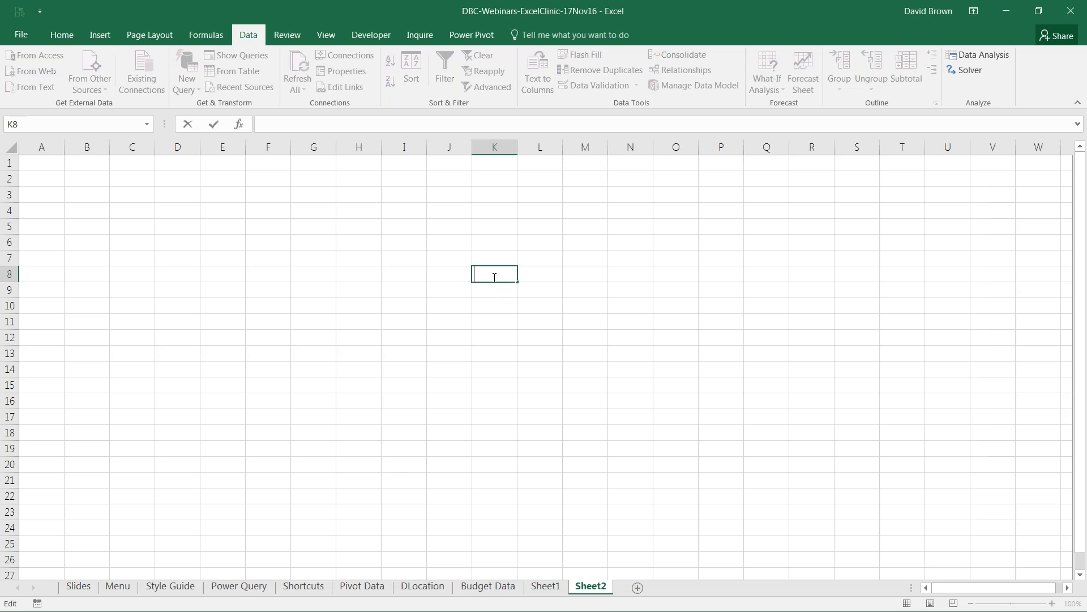
click(528, 303)
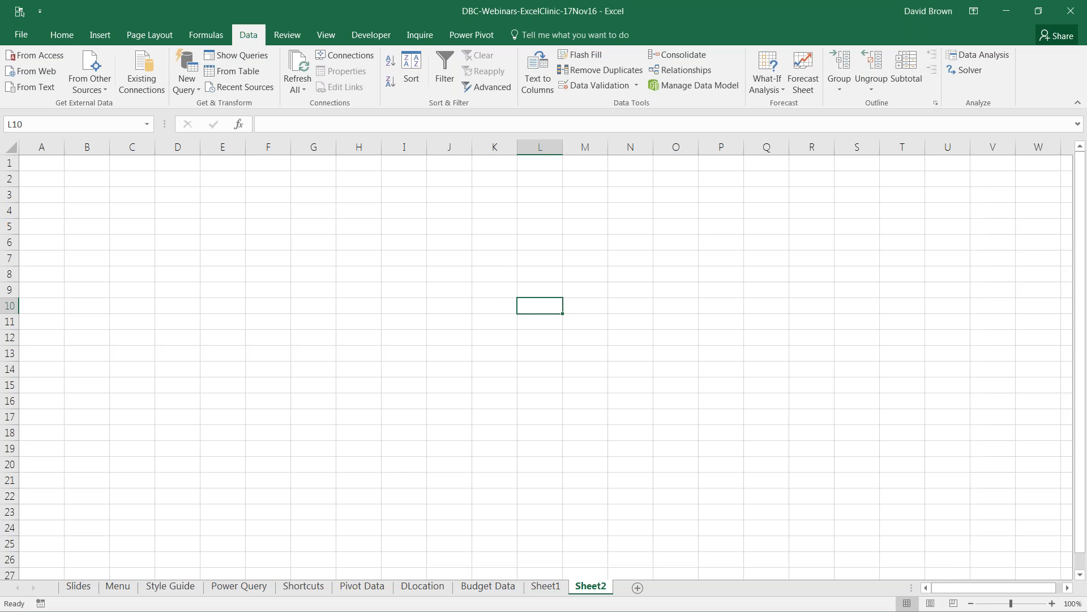
Create a new blank workbook and rename its only sheet to Data.
key(ctrl+n)
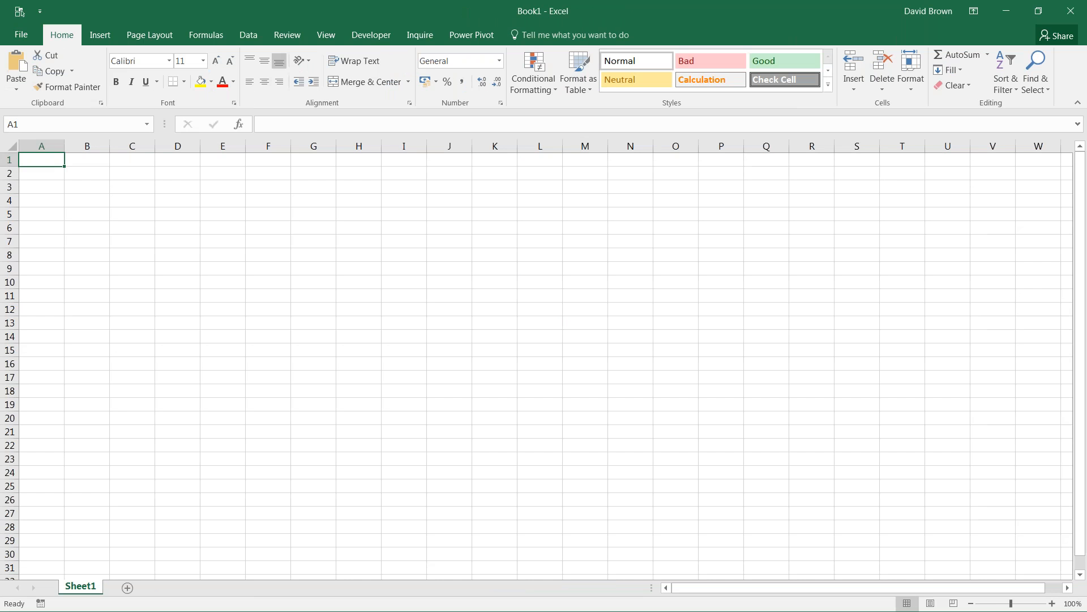
double_click(85, 587)
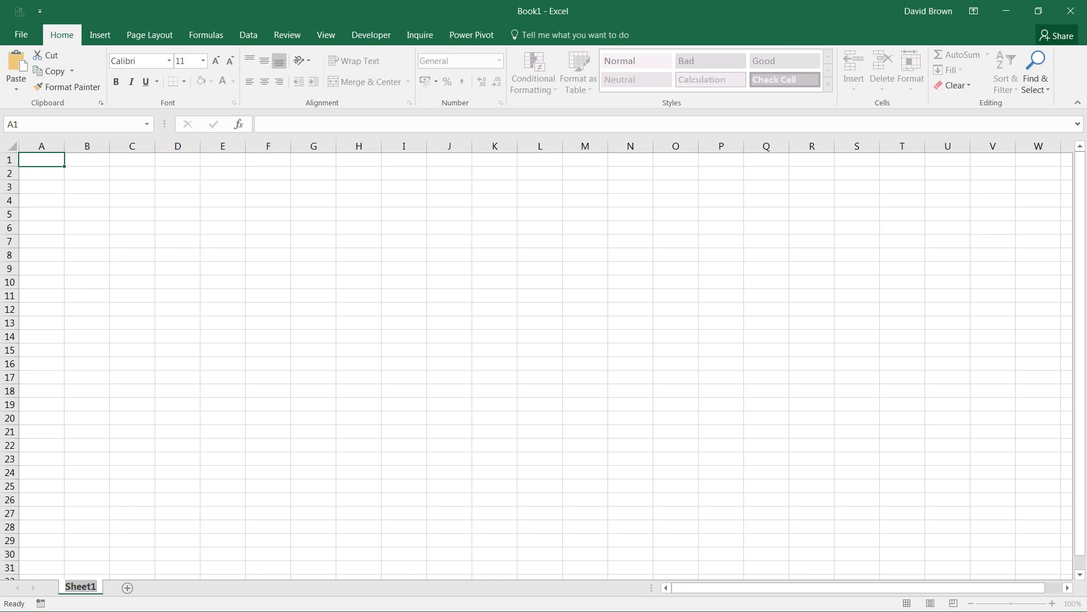
text(Data)
click(183, 511)
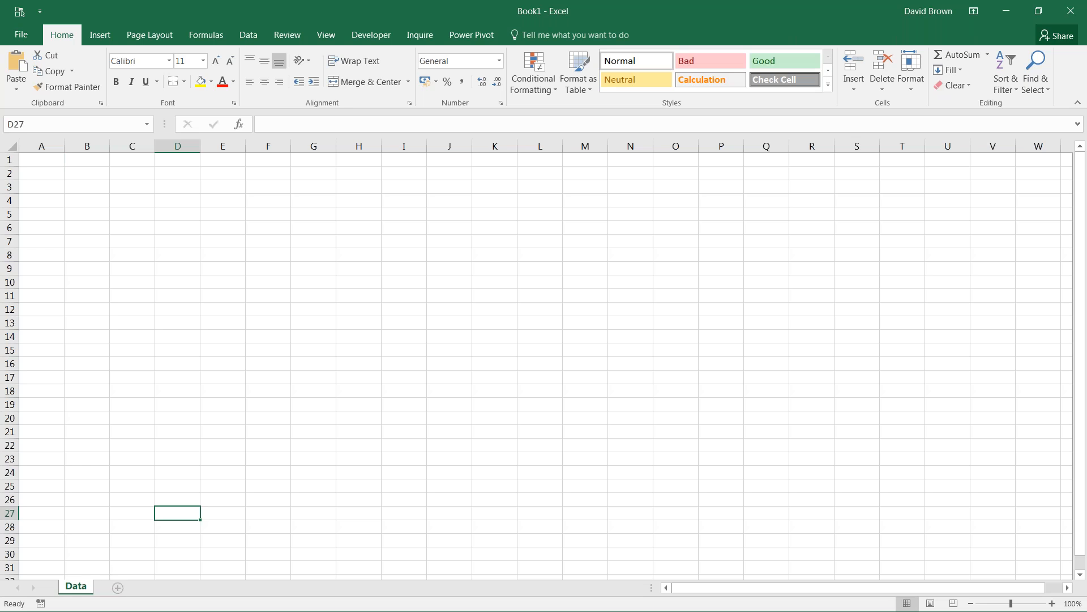
Add two more sheets after the Data sheet and name them Control and Report.
click(118, 588)
double_click(116, 586)
text(Control)
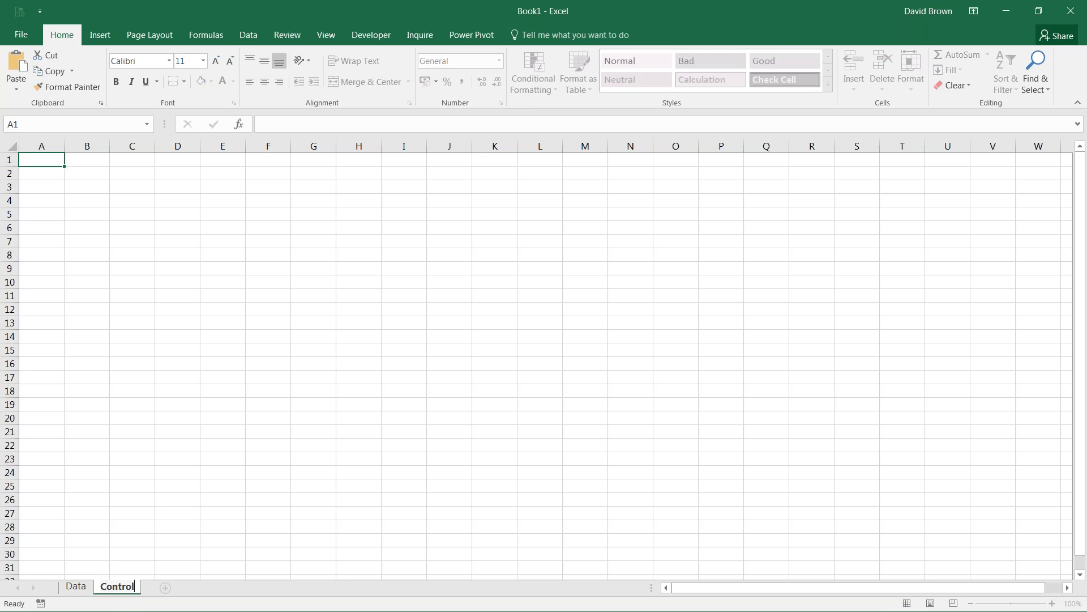
click(209, 476)
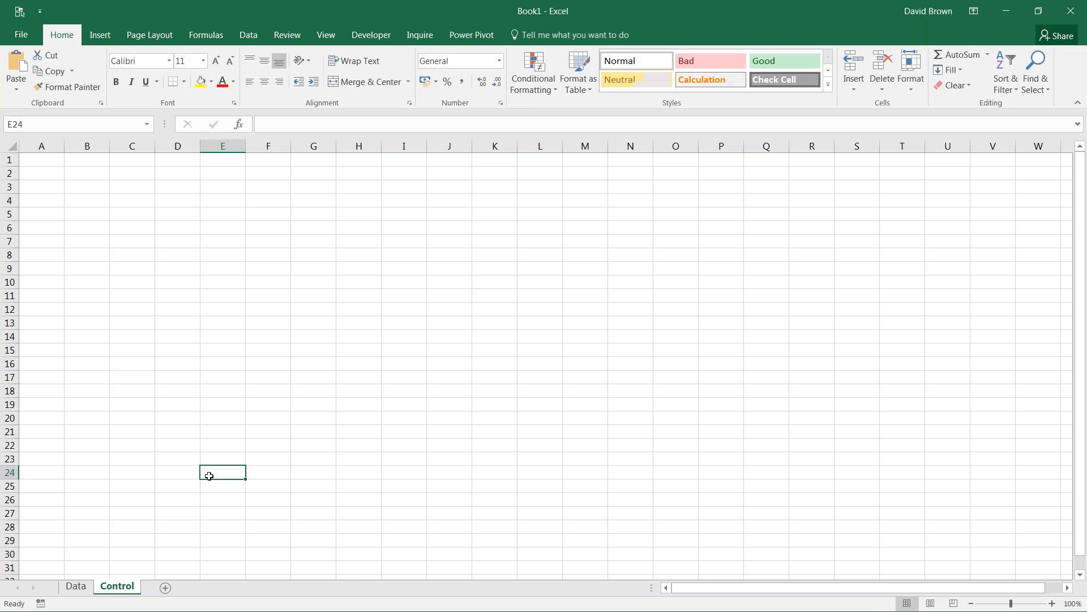
click(165, 588)
double_click(165, 587)
text(Report)
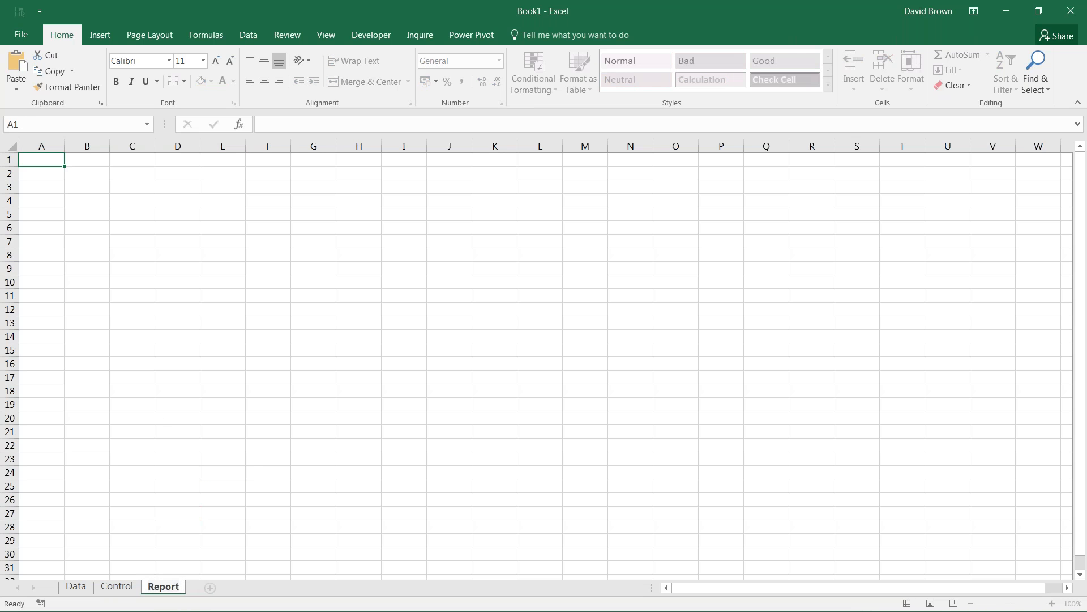
click(166, 416)
Starting from cell A1 of the Data sheet, look through the available query sources and begin a new query from a folder.
click(76, 587)
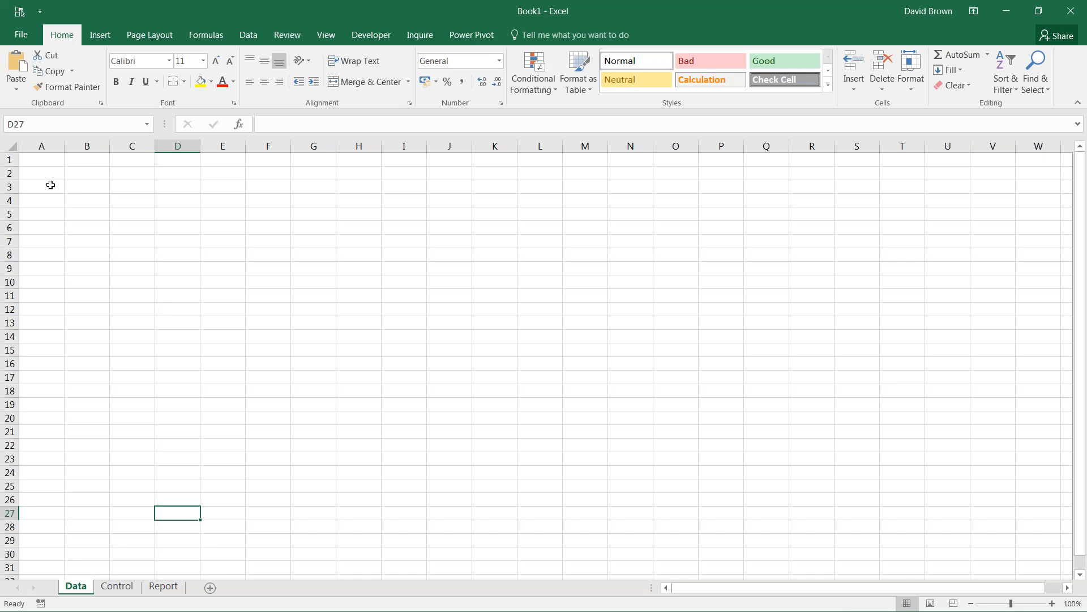
click(39, 162)
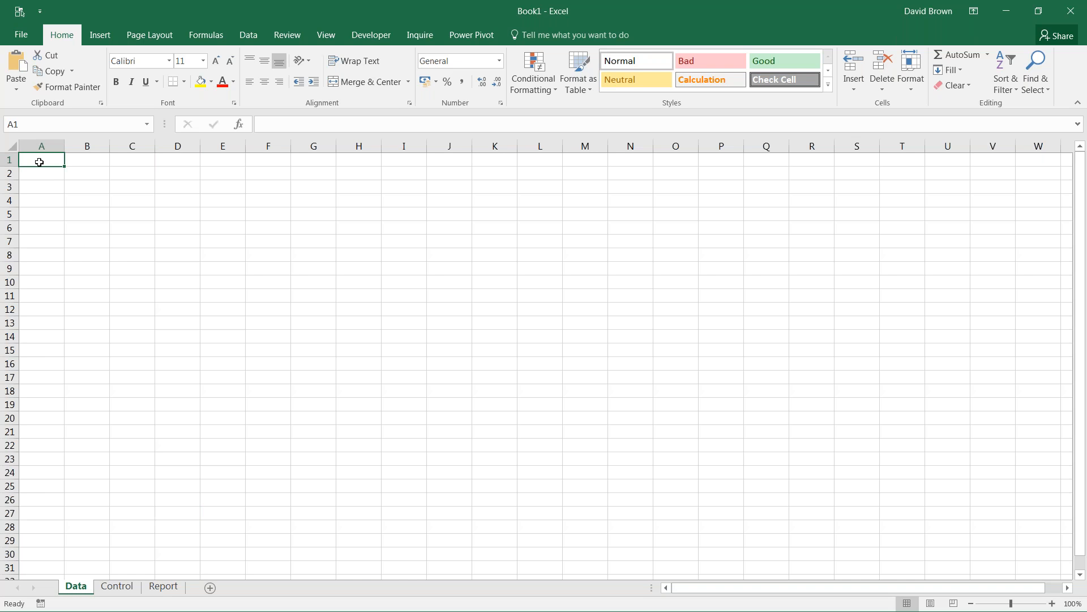
click(39, 162)
click(247, 38)
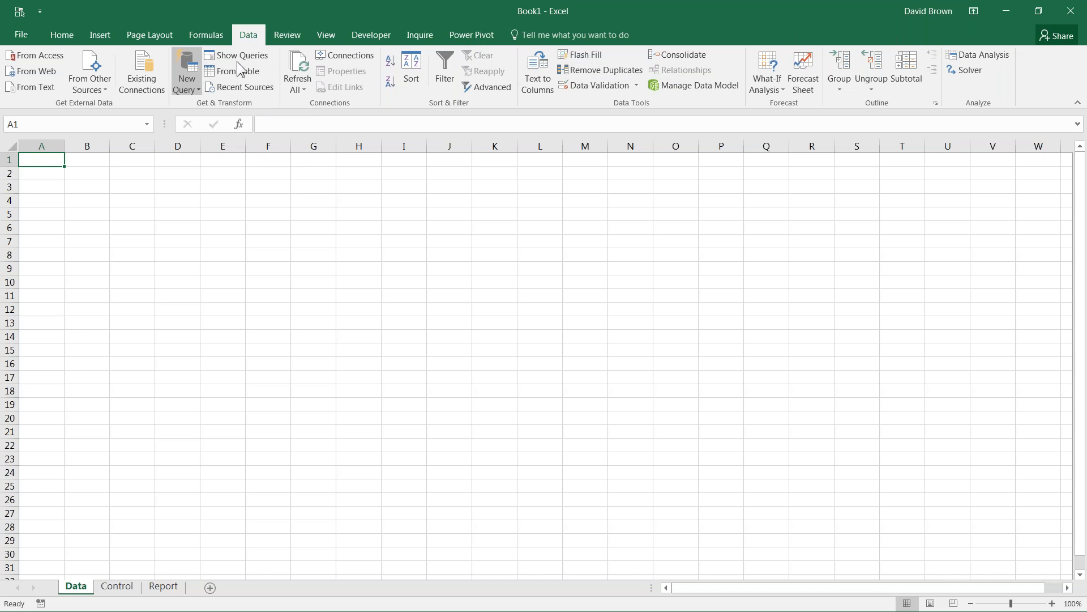
click(196, 89)
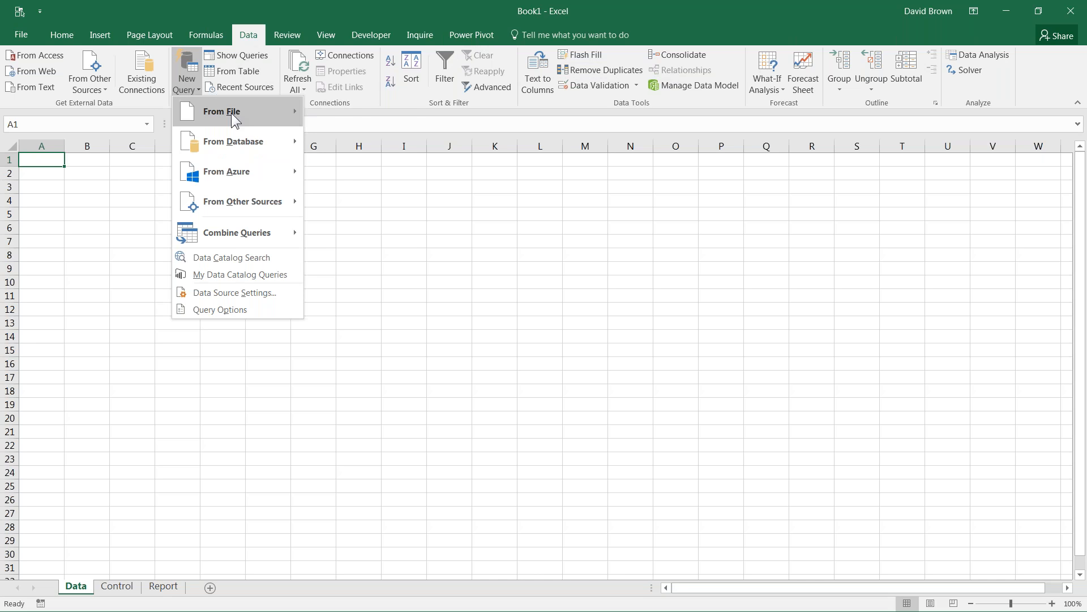
mouse_move(249, 113)
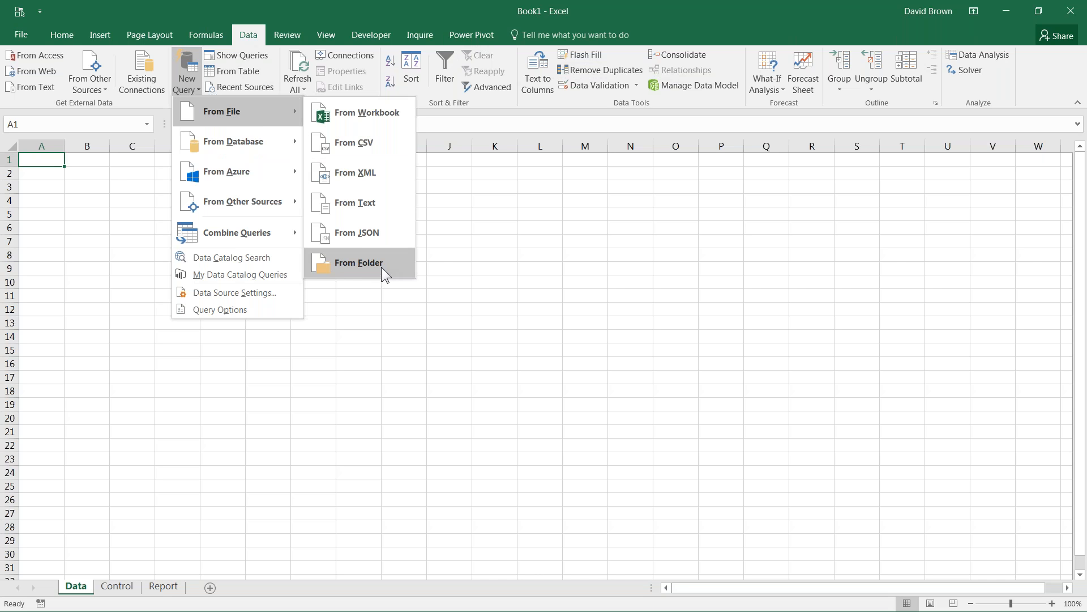
mouse_move(260, 144)
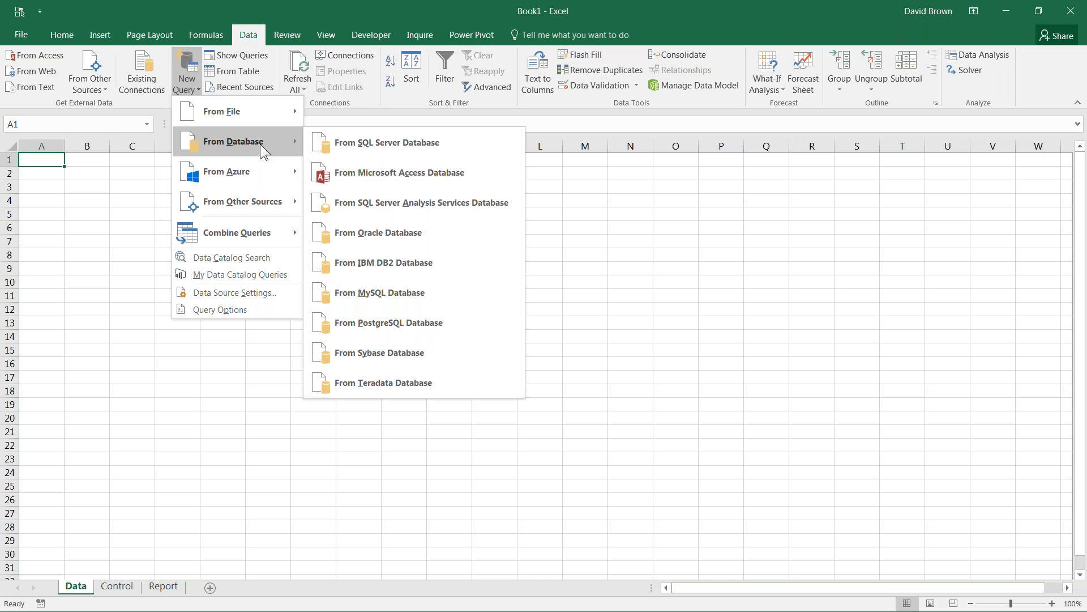
mouse_move(257, 178)
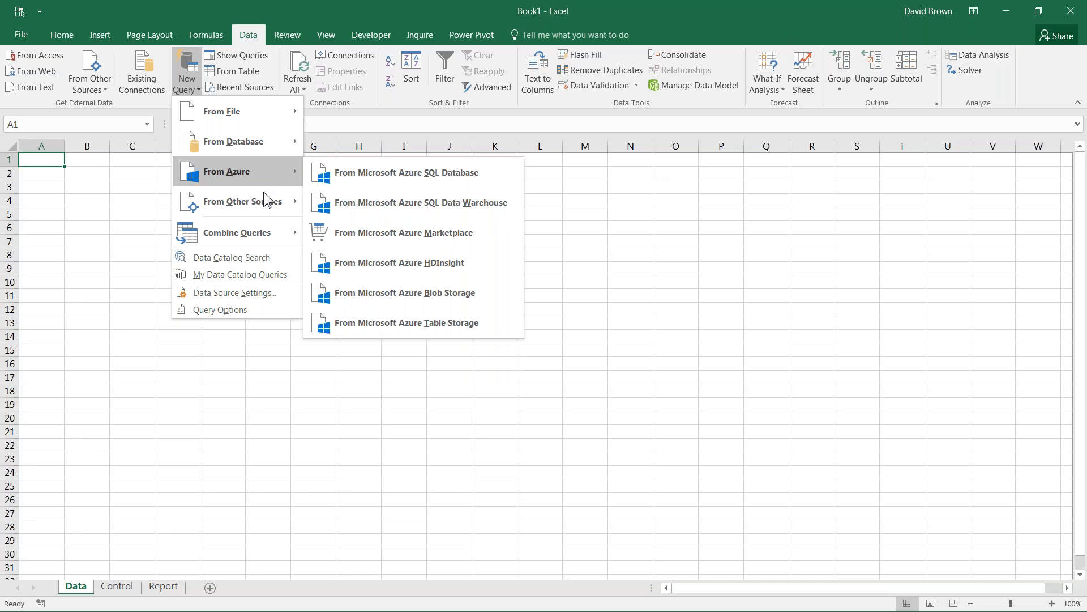
mouse_move(269, 206)
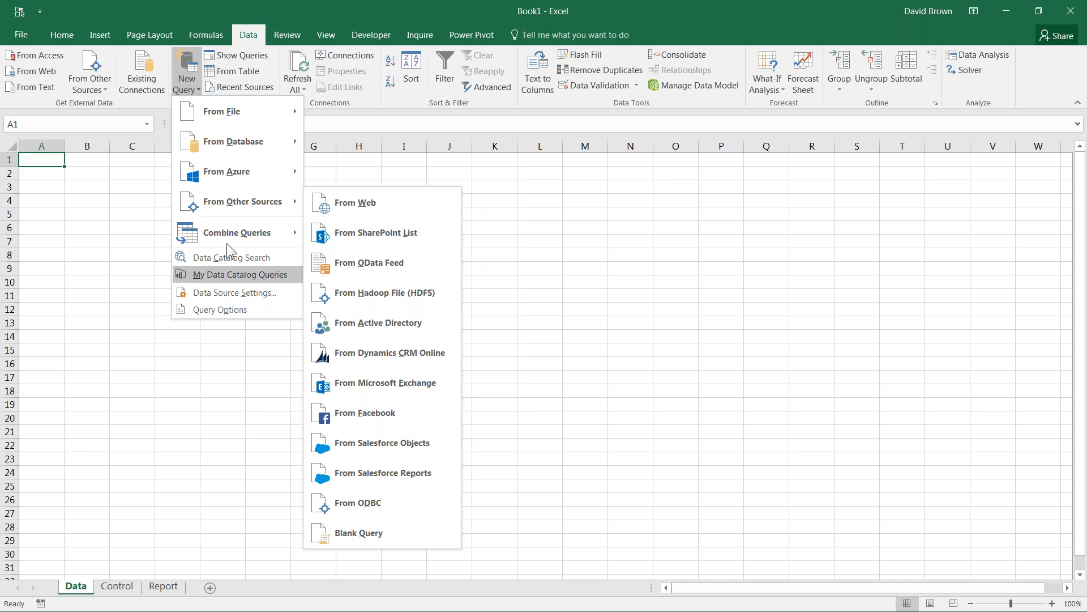
mouse_move(264, 237)
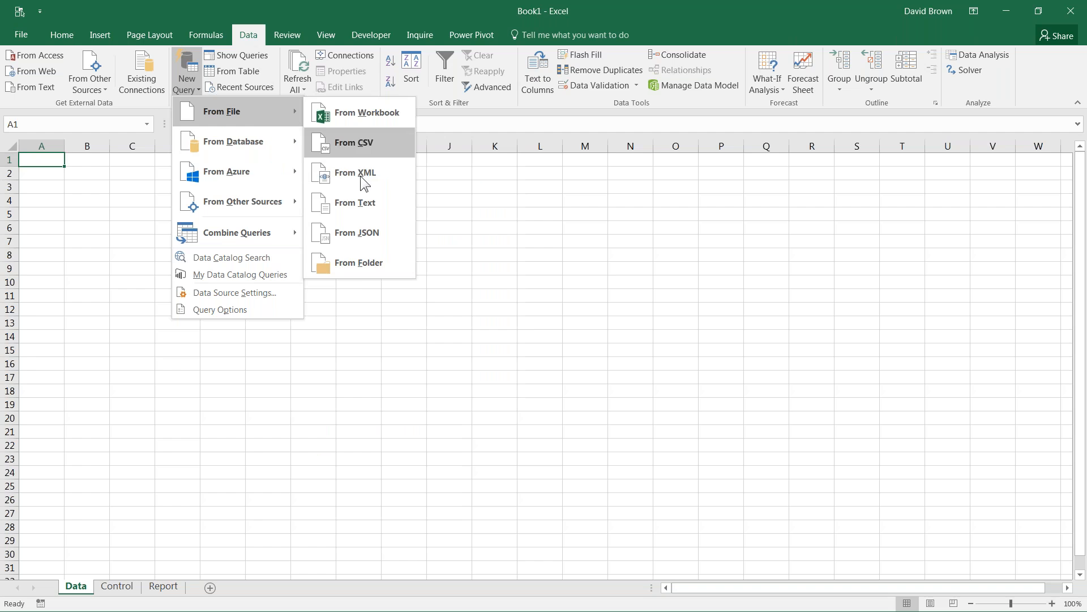
click(362, 266)
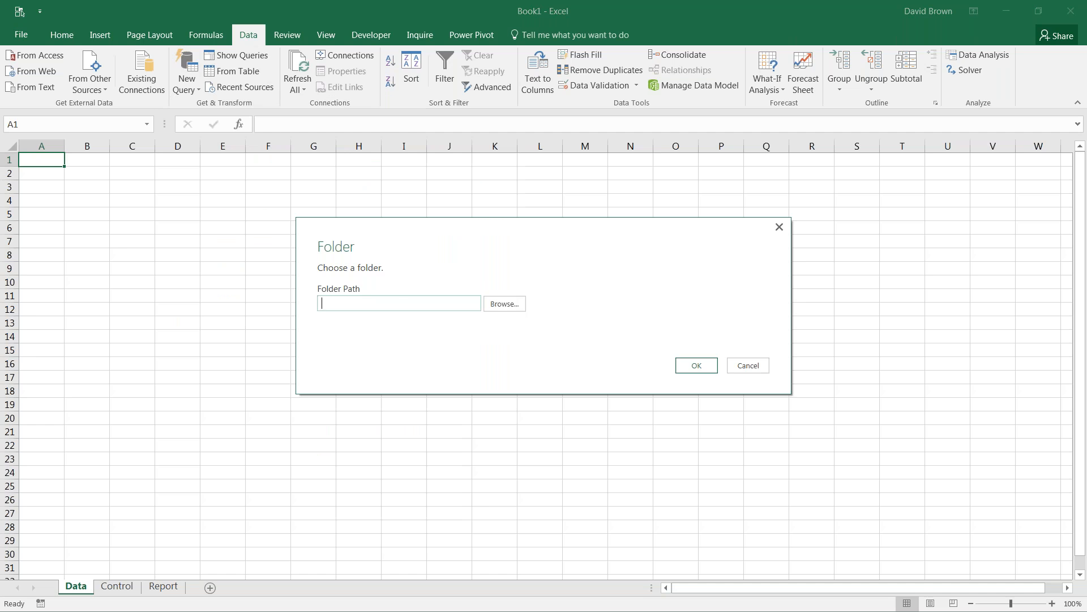
Choose the AllActualData folder inside PowerQueryDemo as the query's source folder and confirm it.
click(502, 305)
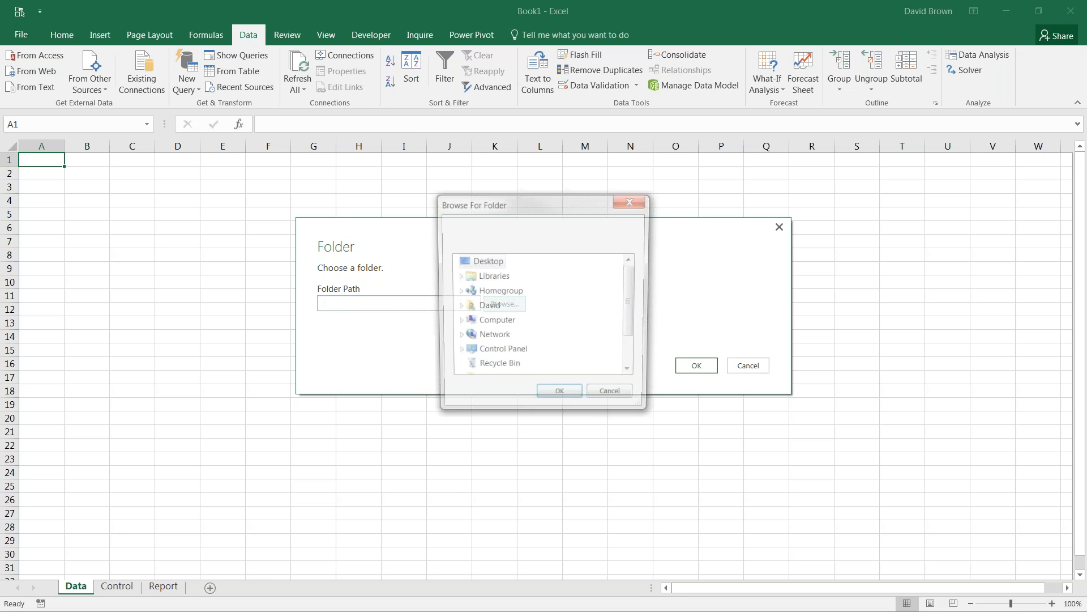
drag(597, 200, 67, 516)
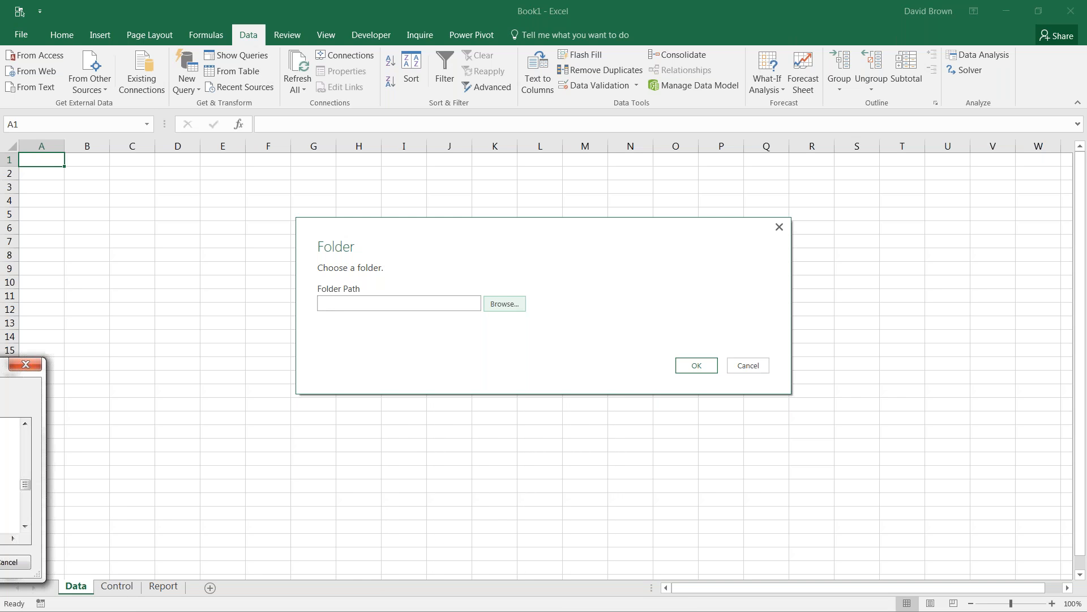
drag(1, 363, 885, 235)
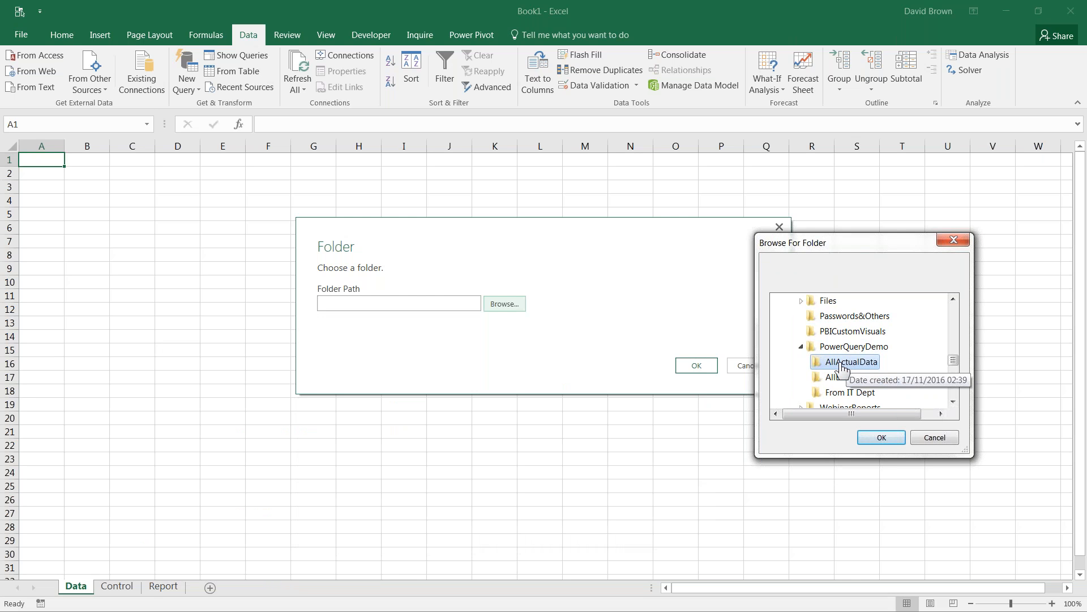
click(882, 440)
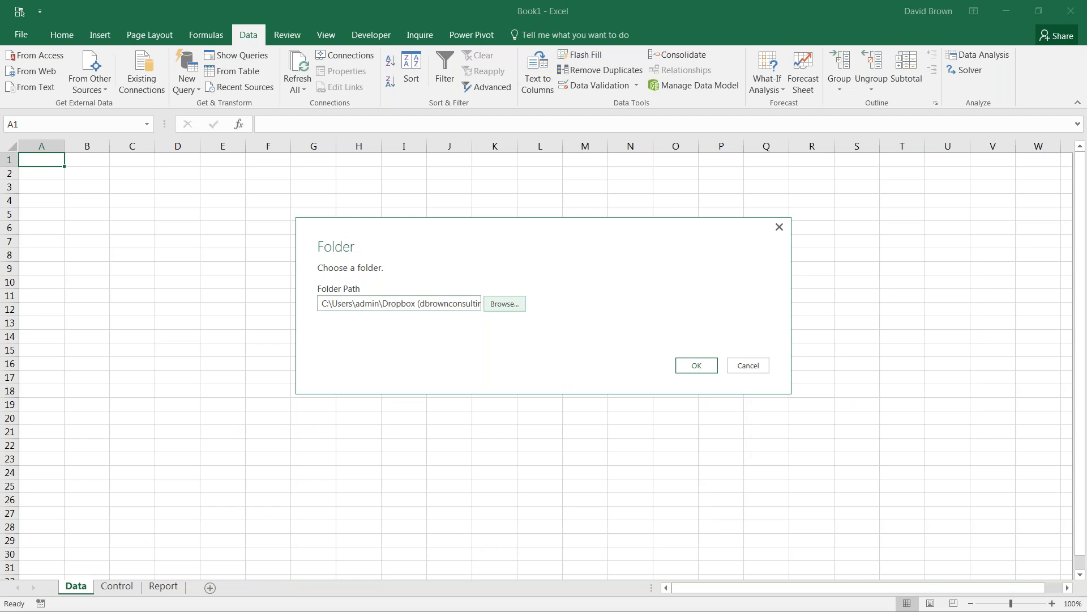
click(708, 368)
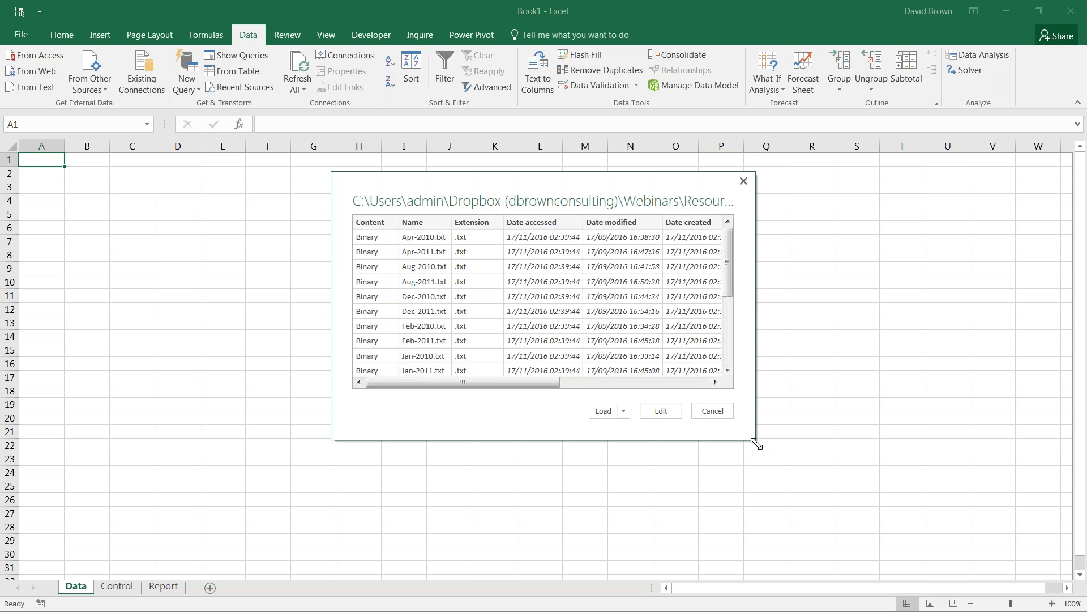
Enlarge the folder preview to review the listed text files and open the query for editing.
drag(759, 447, 972, 532)
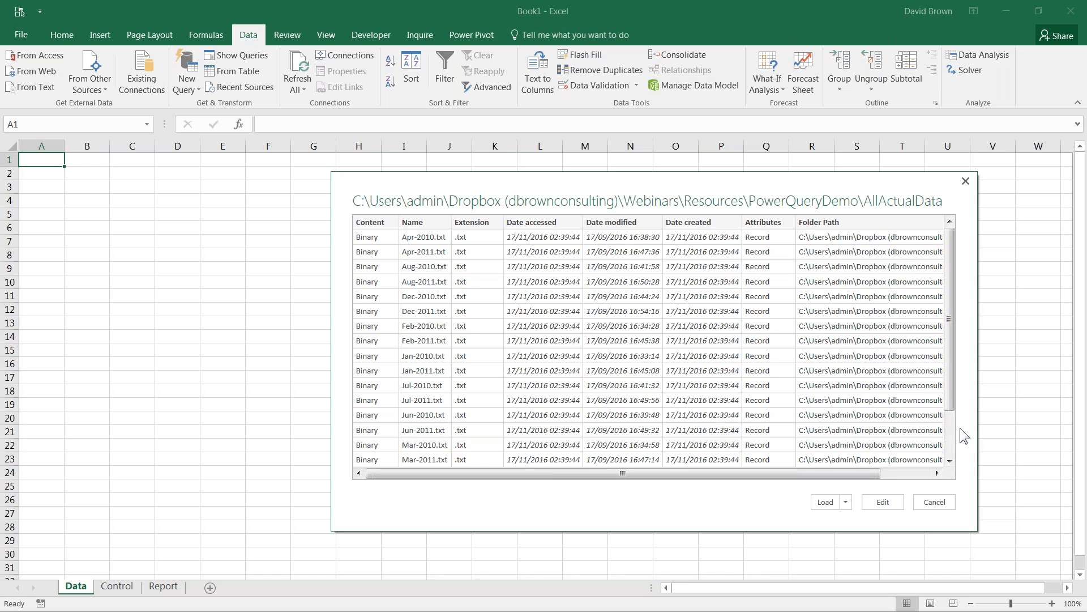
drag(951, 376, 902, 513)
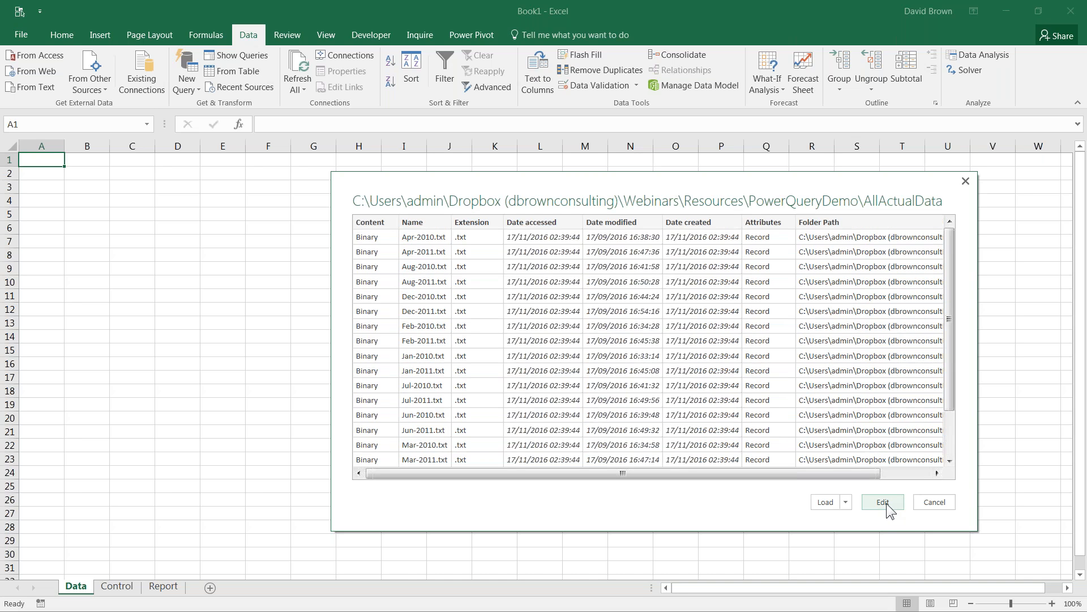
click(886, 504)
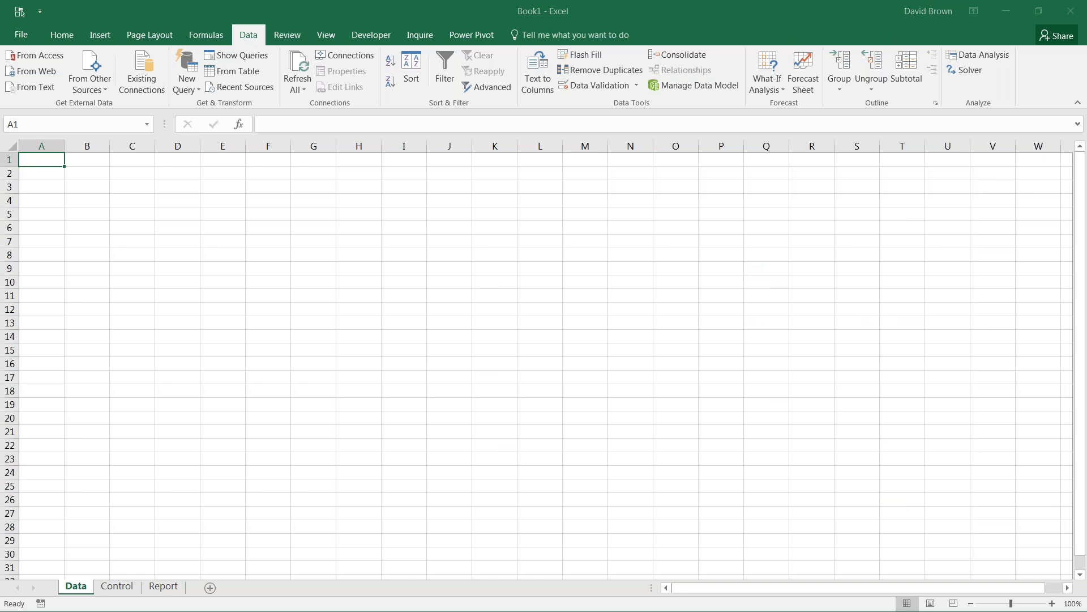
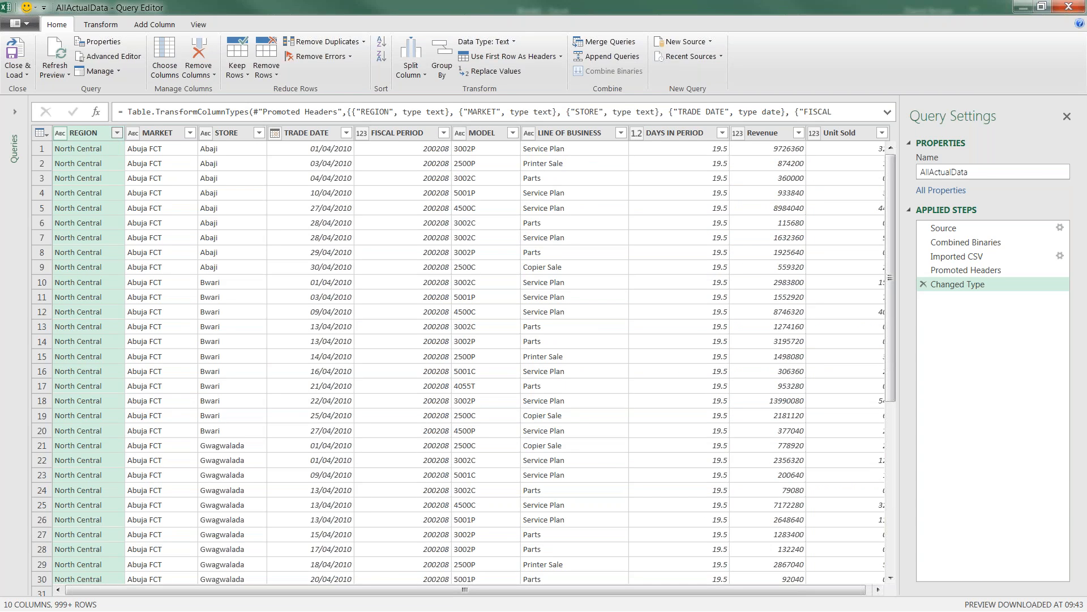
Load the full value list of the REGION column and filter out the repeated header rows with the value REGION.
click(117, 132)
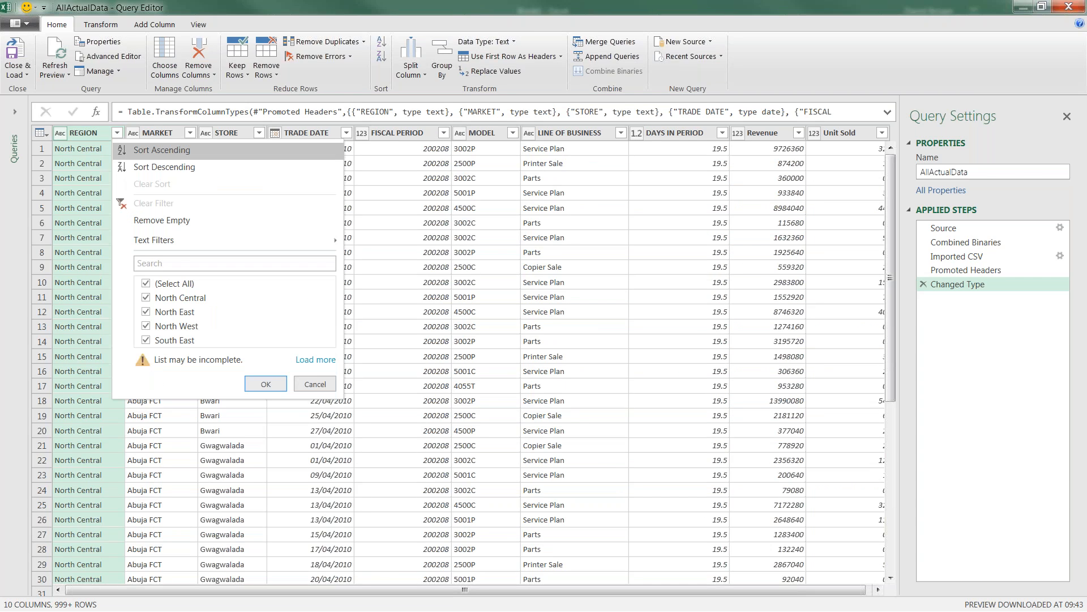
click(315, 360)
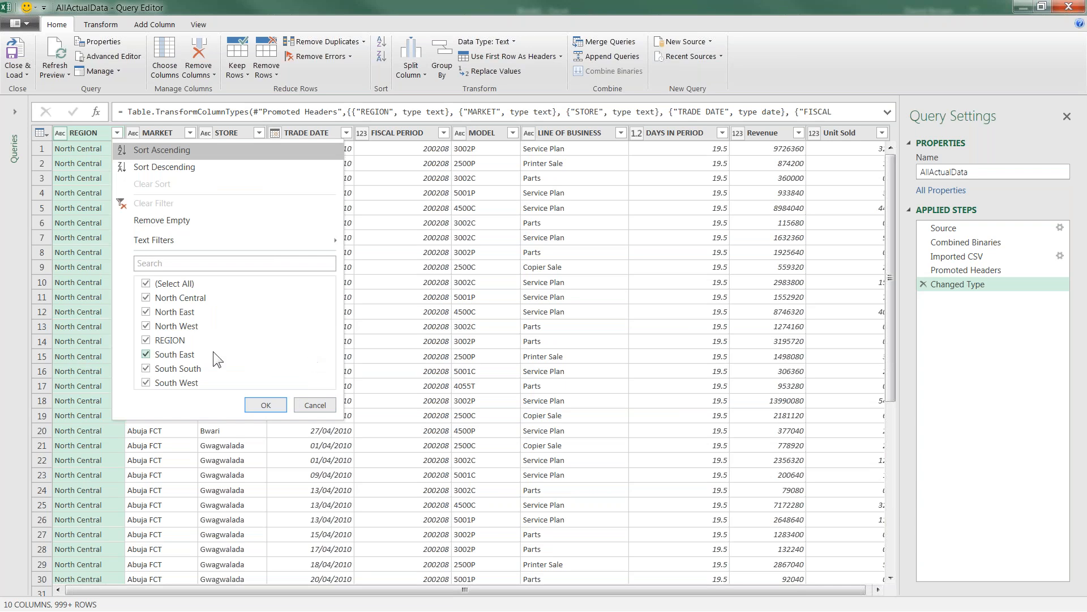
click(146, 340)
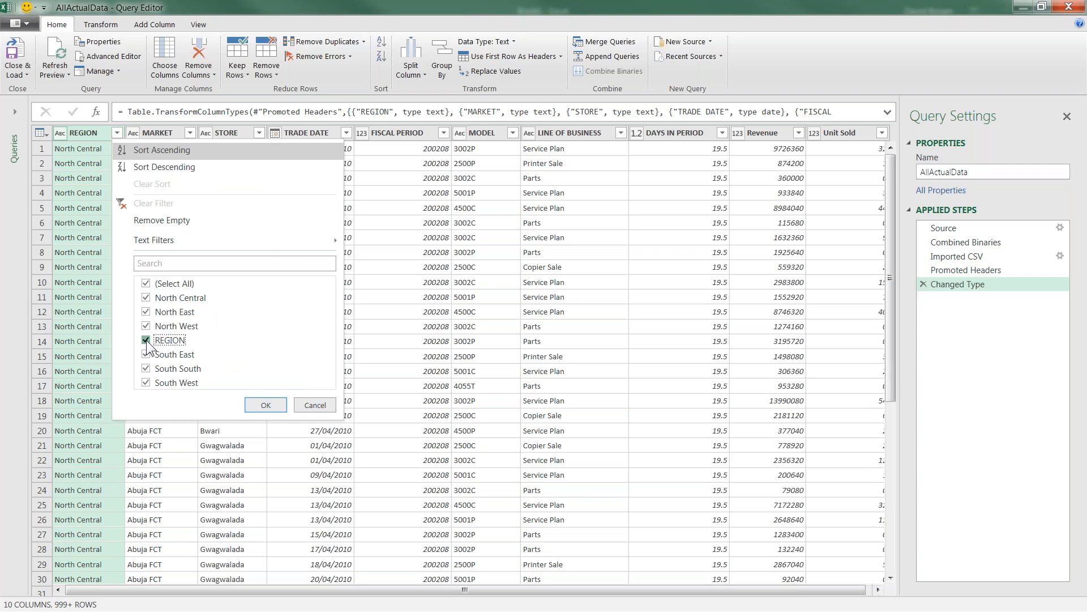
click(265, 405)
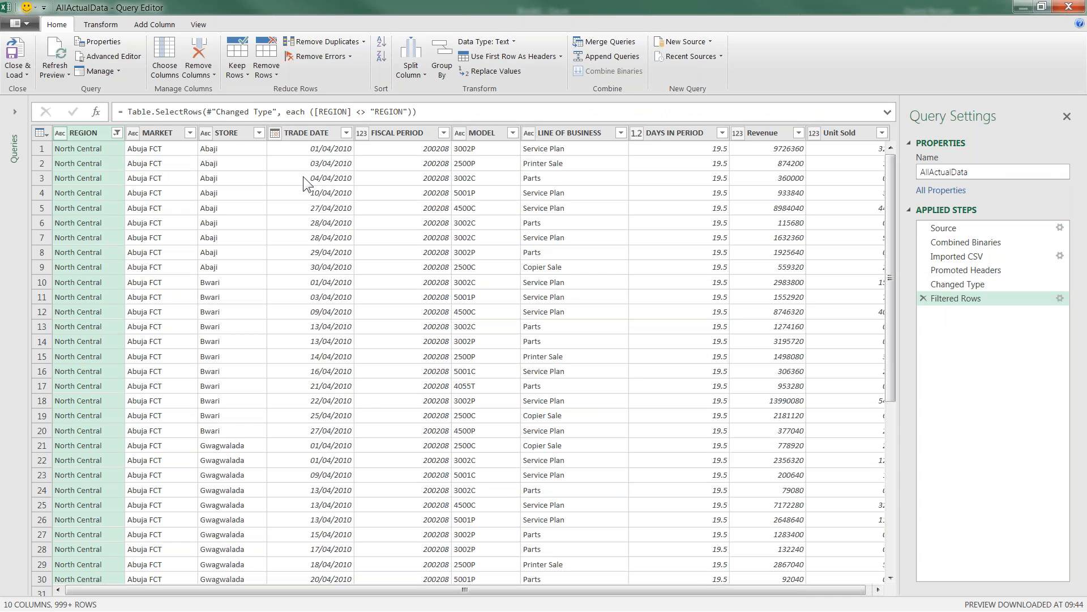
Delete the automatic Changed Type step that precedes the row filter from the query and confirm the deletion.
click(315, 131)
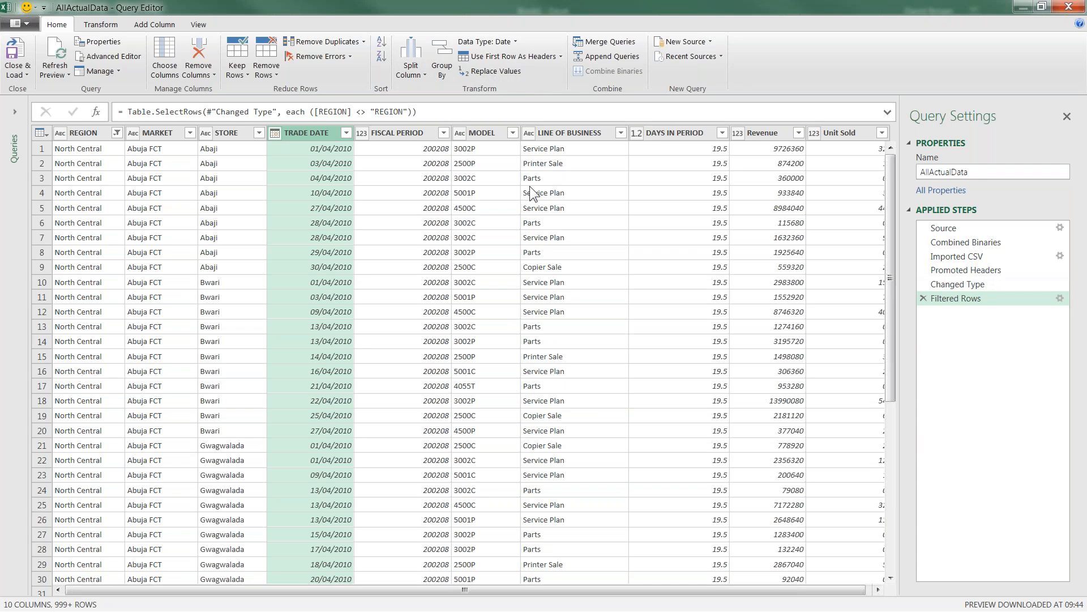
click(927, 285)
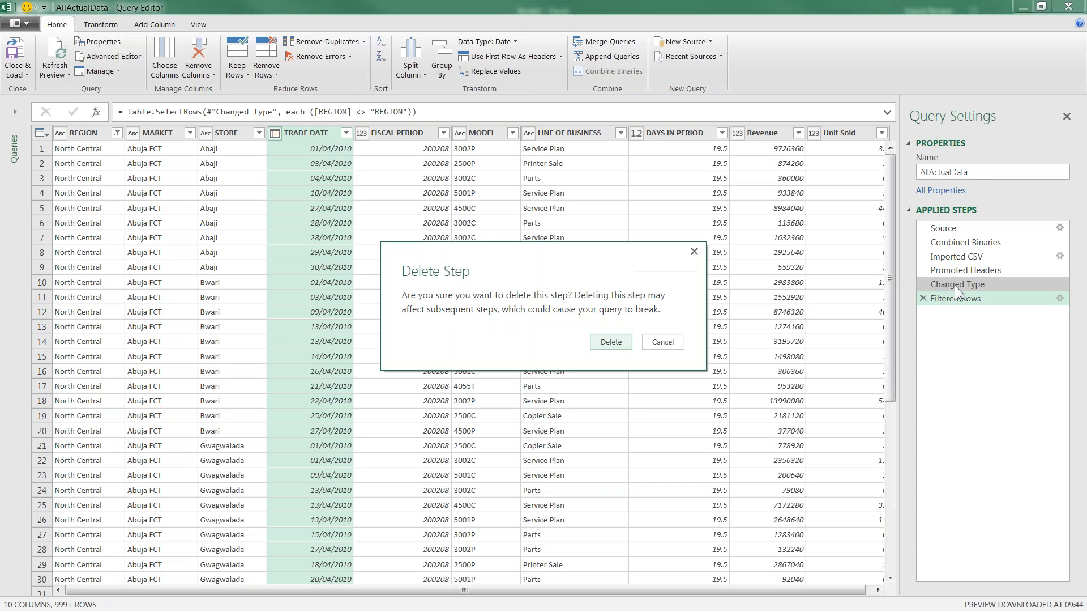
key(Return)
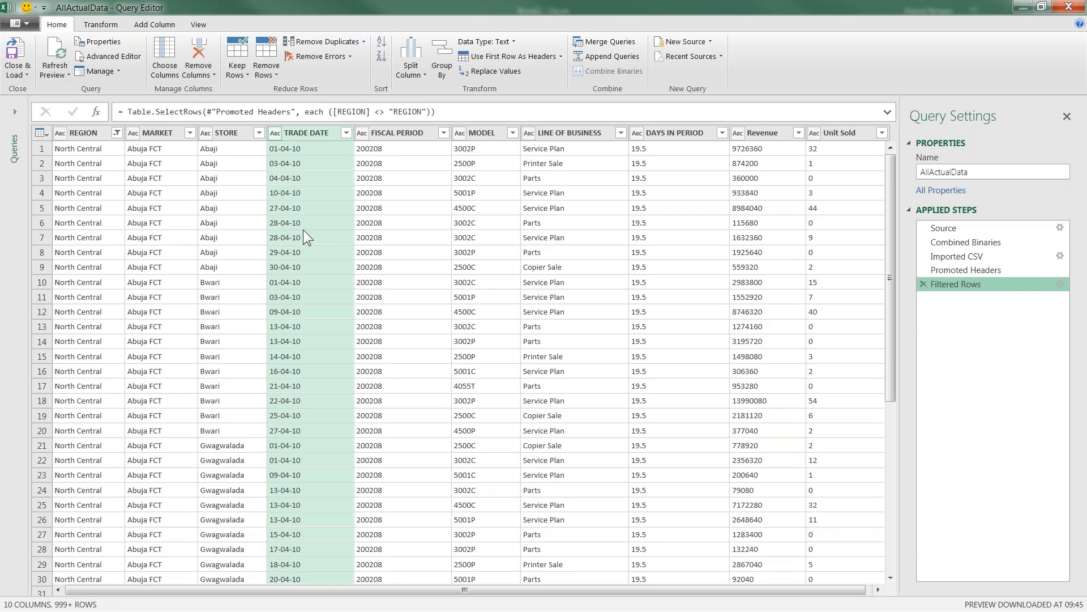
Start a custom column in the query and name it Date.
click(97, 30)
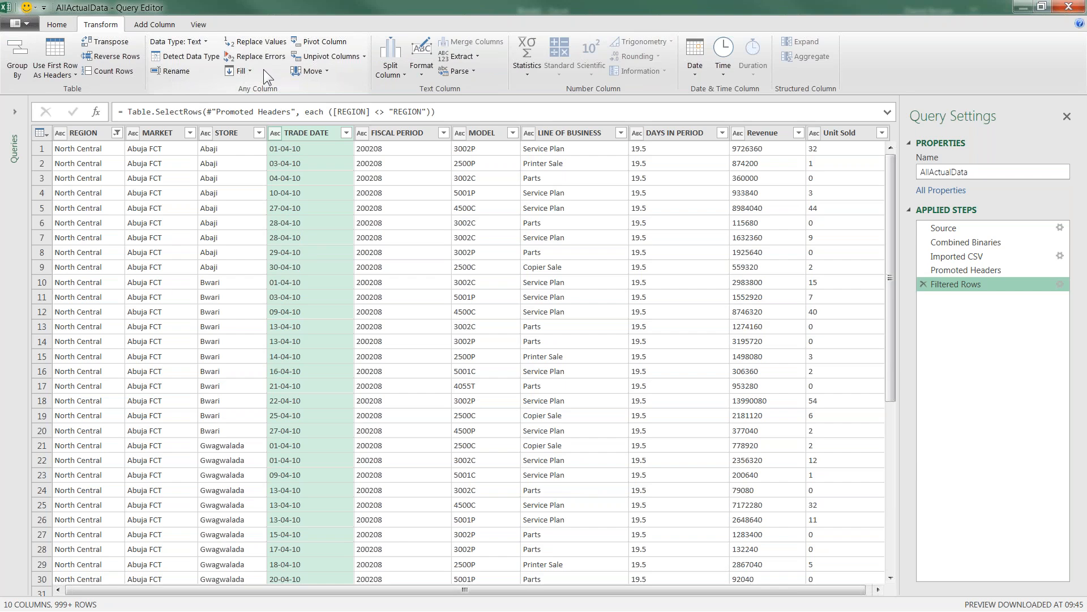
click(152, 23)
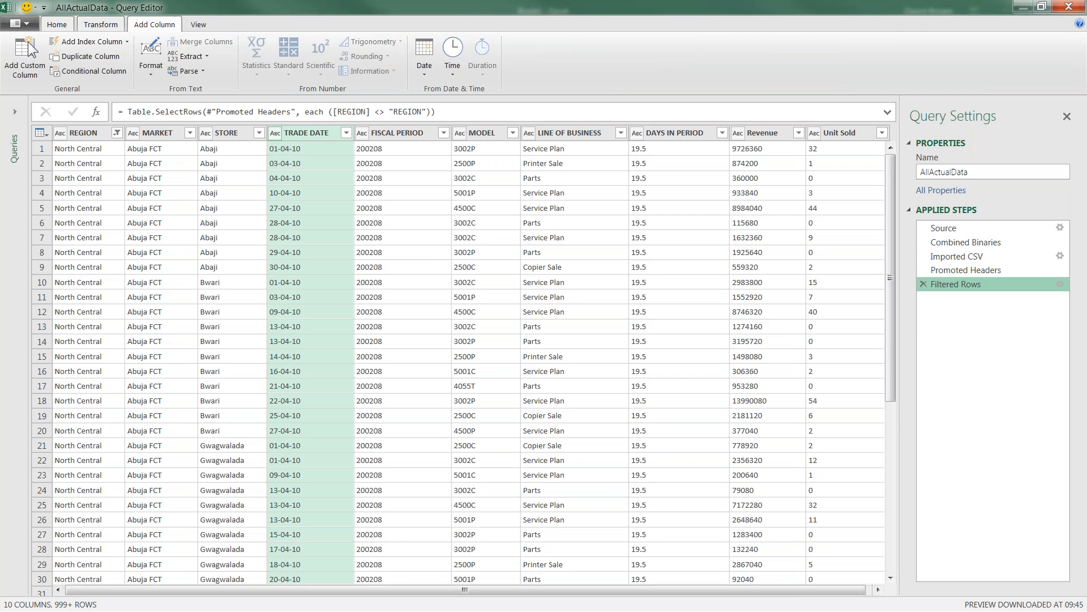
click(17, 57)
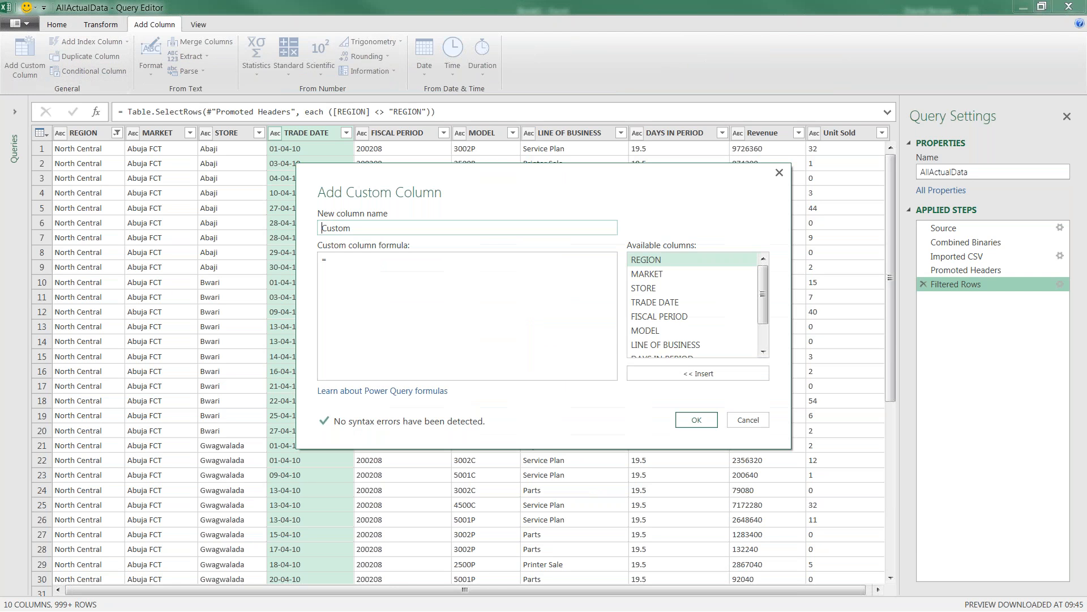
key(Delete)
key(Delete)
key(Delete)
key(Delete)
key(Delete)
key(Delete)
text(Date)
Give the custom column the formula Date.FromText([TRADE DATE],"en-GB") and add it to the query.
click(387, 264)
text(Date)
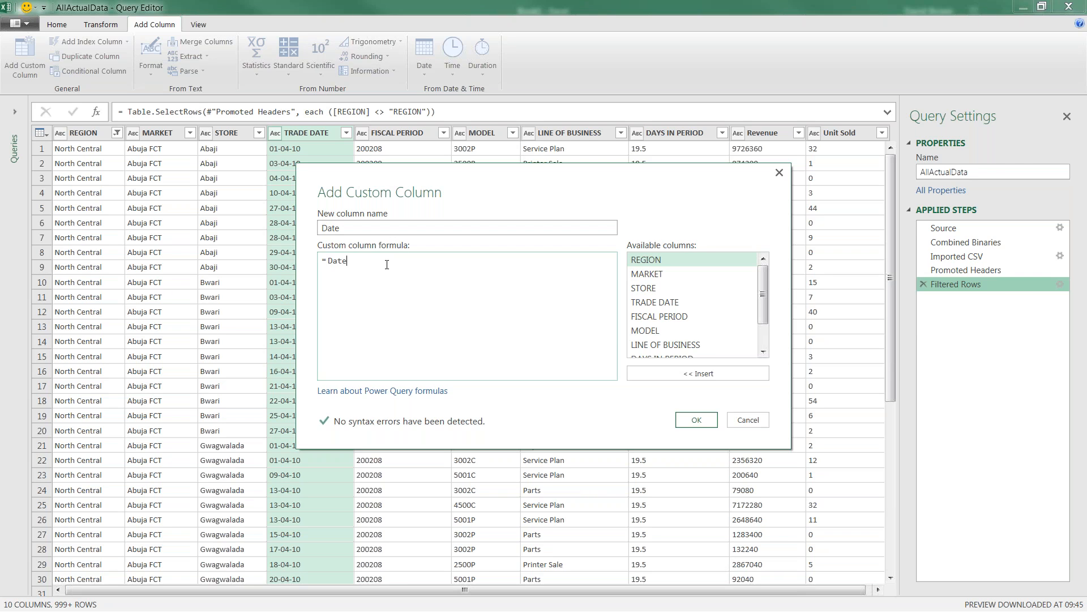
text(.FromText()
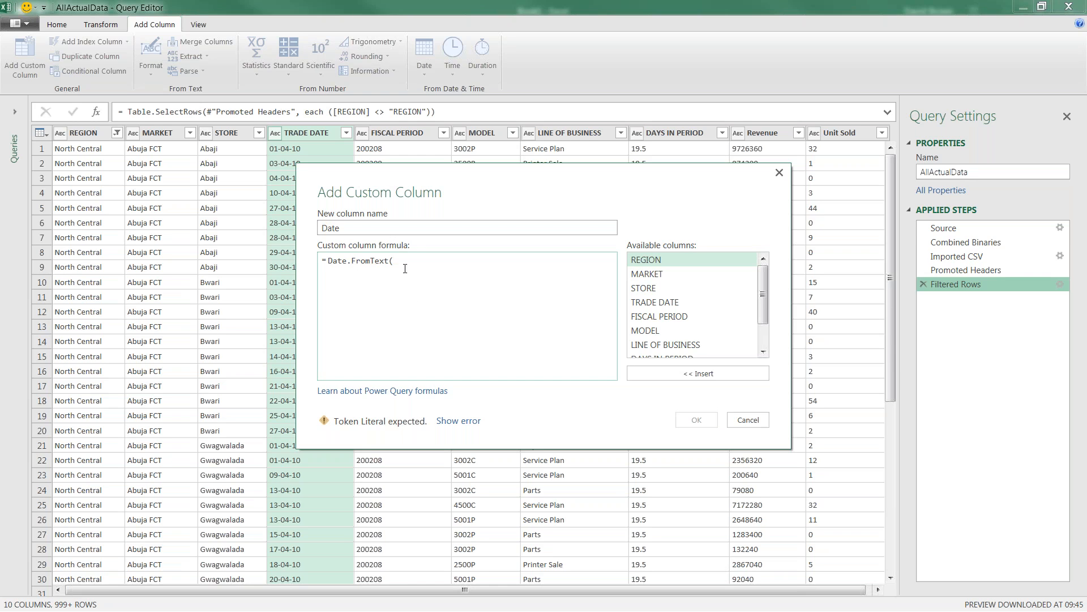
double_click(671, 303)
click(471, 265)
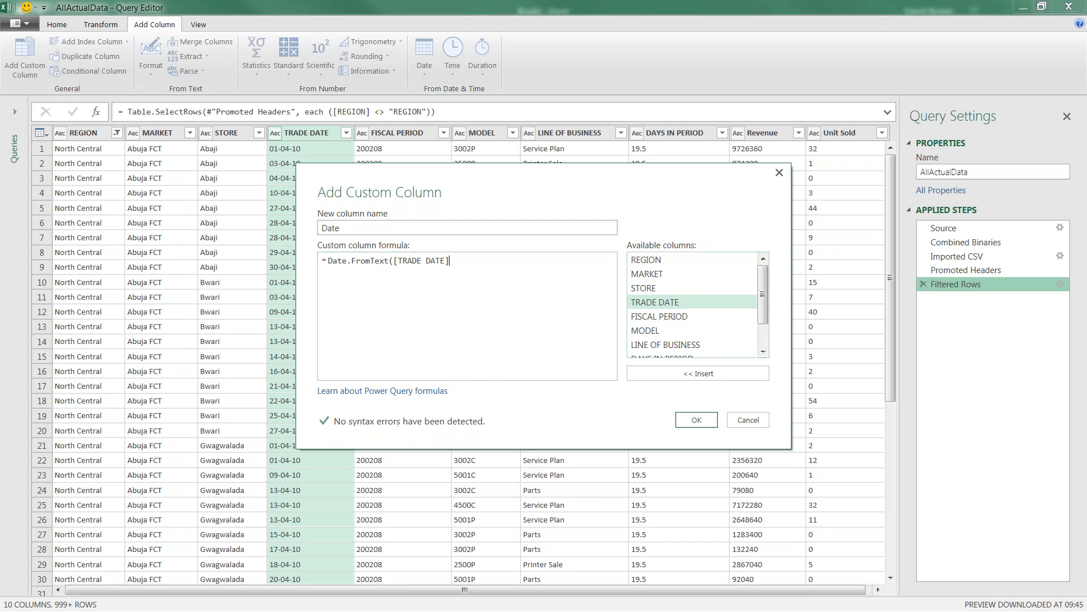
text())
key(BackSpace)
text(,)
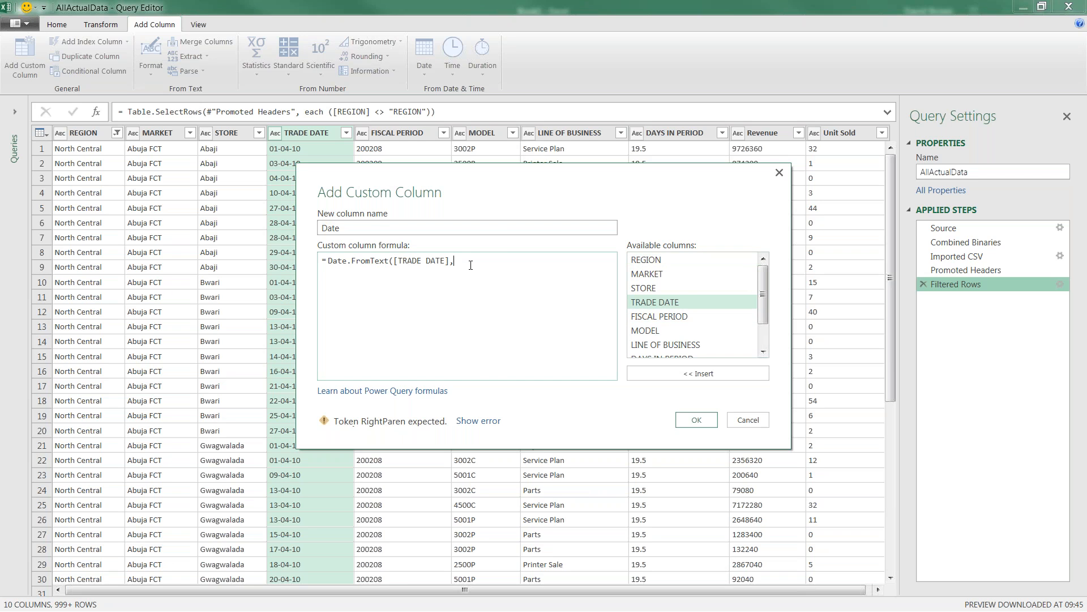
text(@)
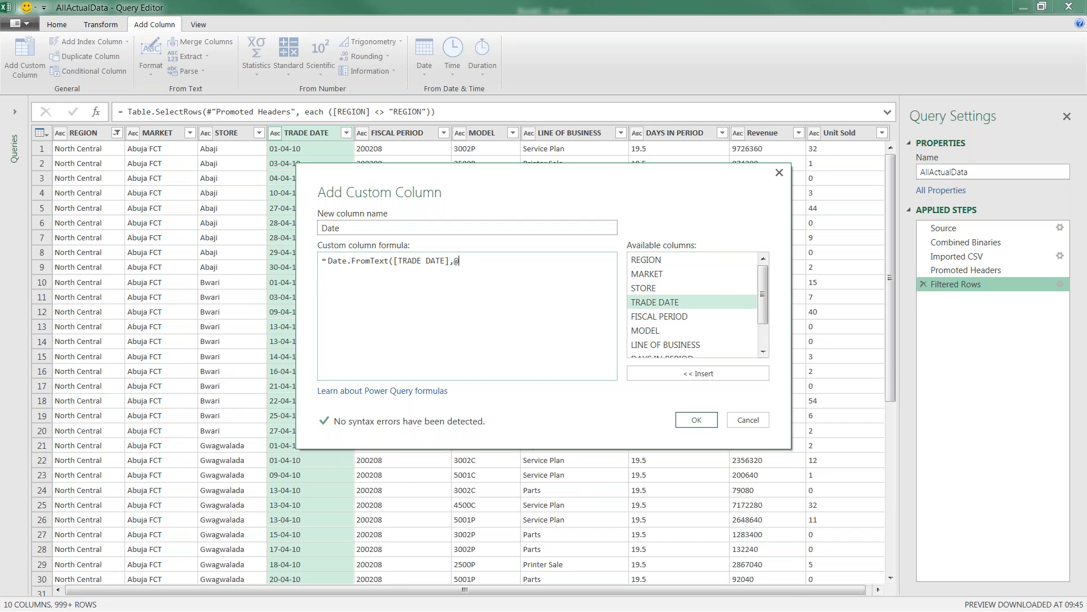
text(en-GB"))
click(697, 419)
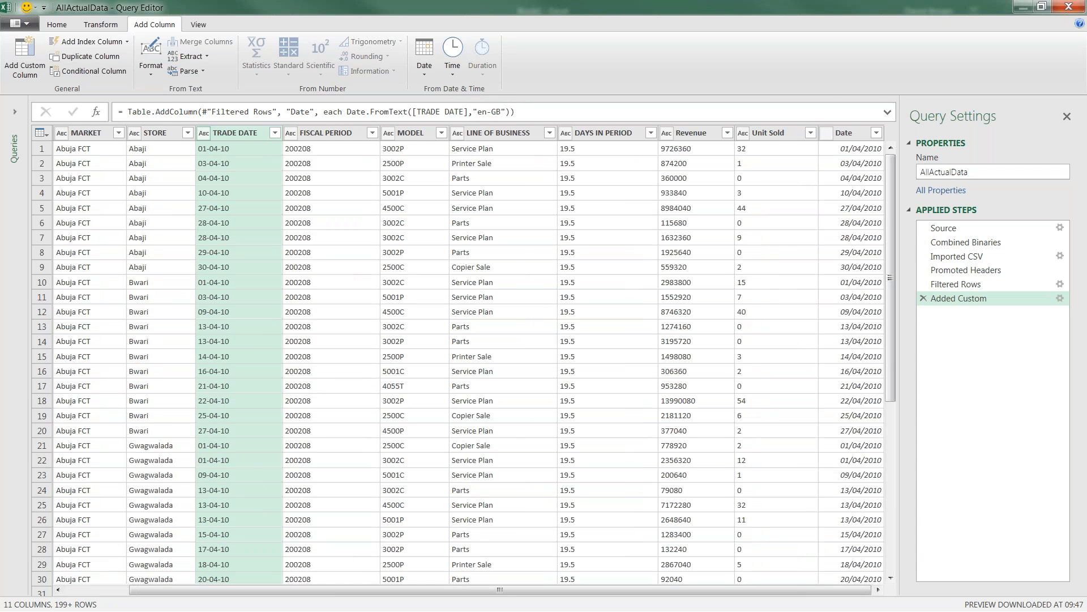
Move the new Date column to the very beginning of the table, ahead of REGION.
click(854, 193)
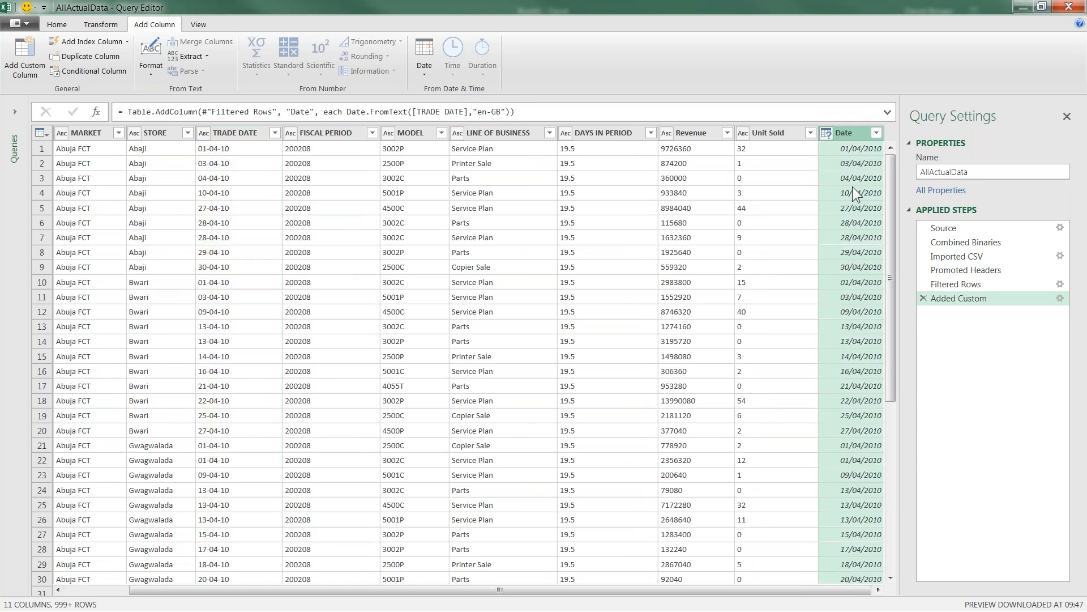
drag(851, 132, 637, 132)
drag(545, 133, 80, 127)
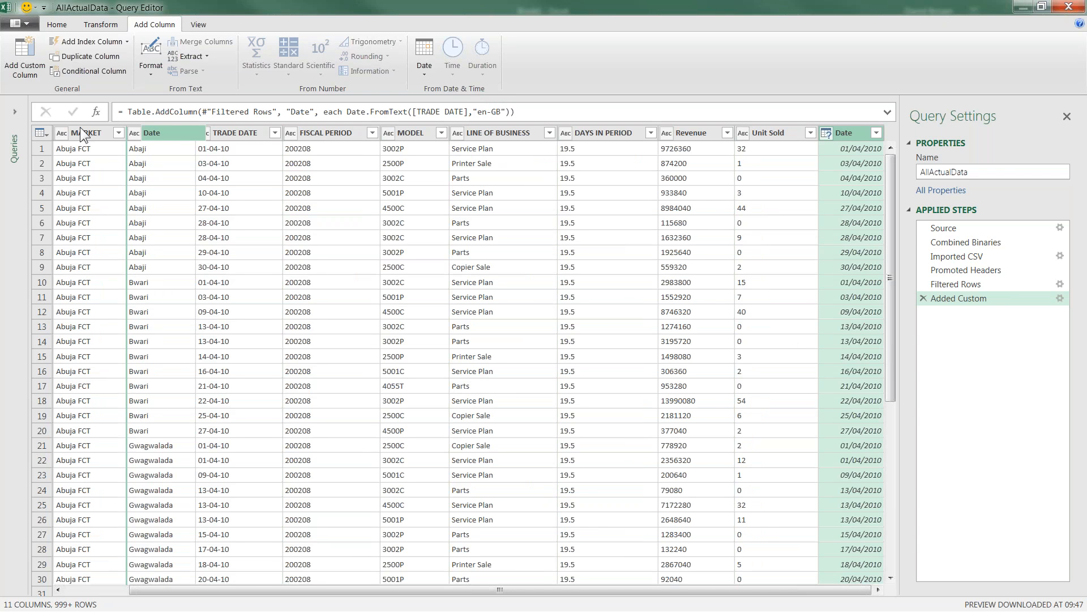
drag(80, 126, 28, 135)
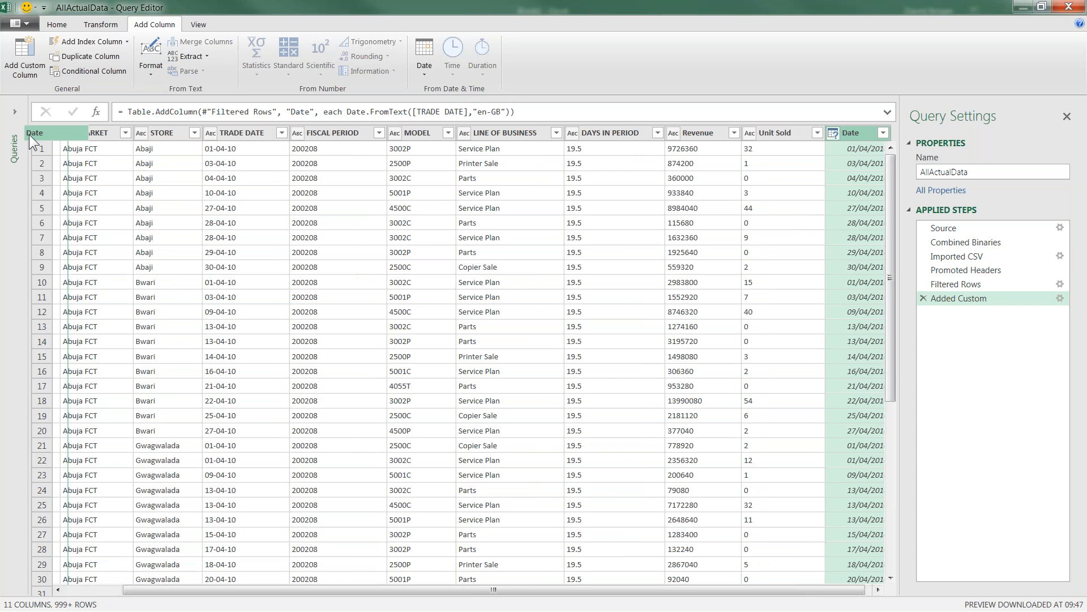
drag(28, 134, 29, 135)
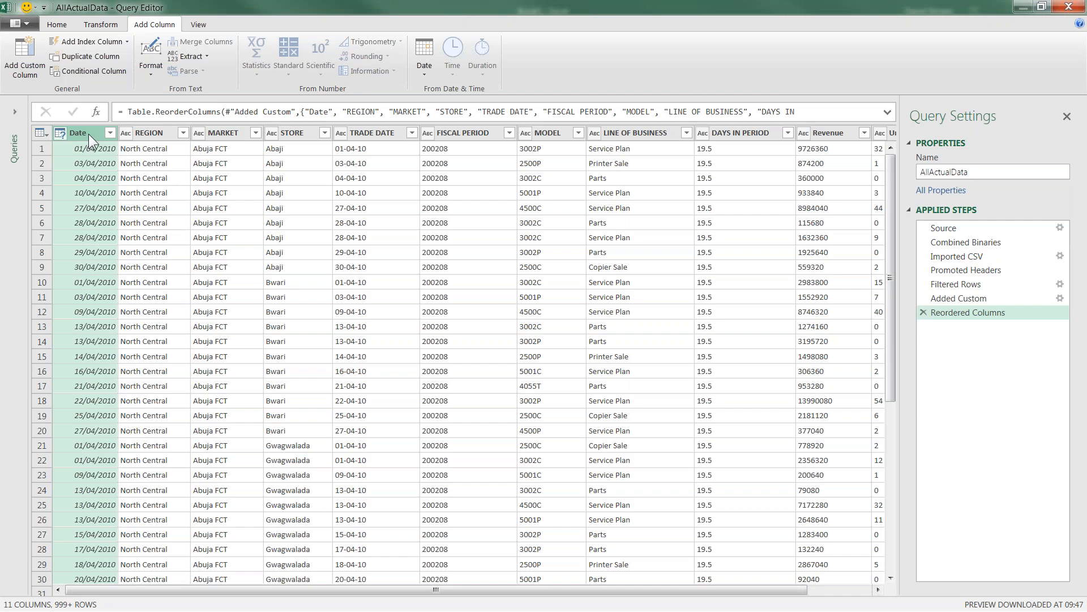
Set the data type of the Date column to Date.
click(59, 25)
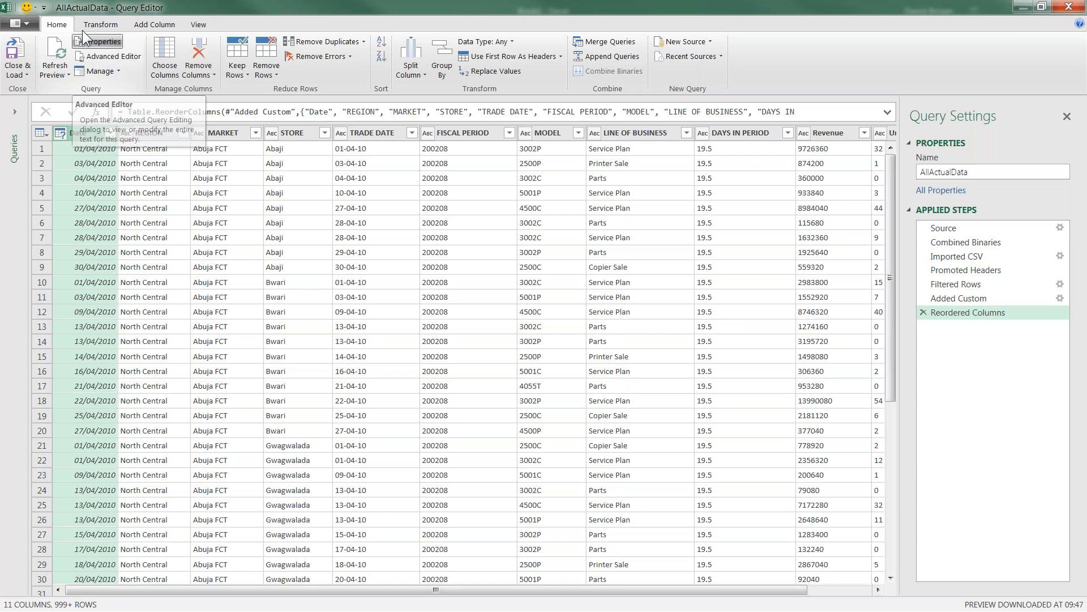
click(512, 42)
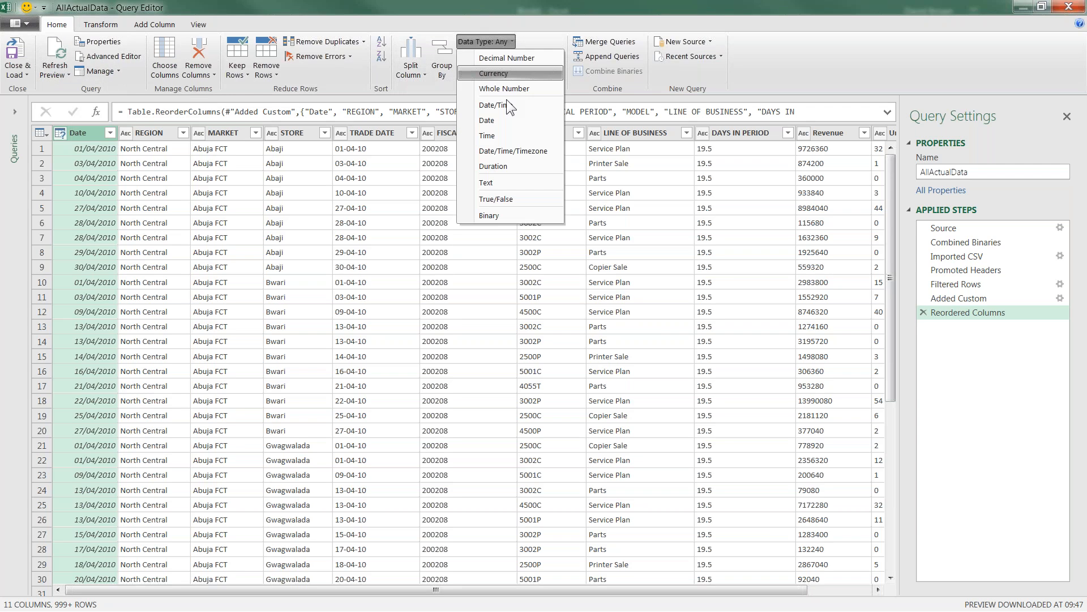
click(494, 119)
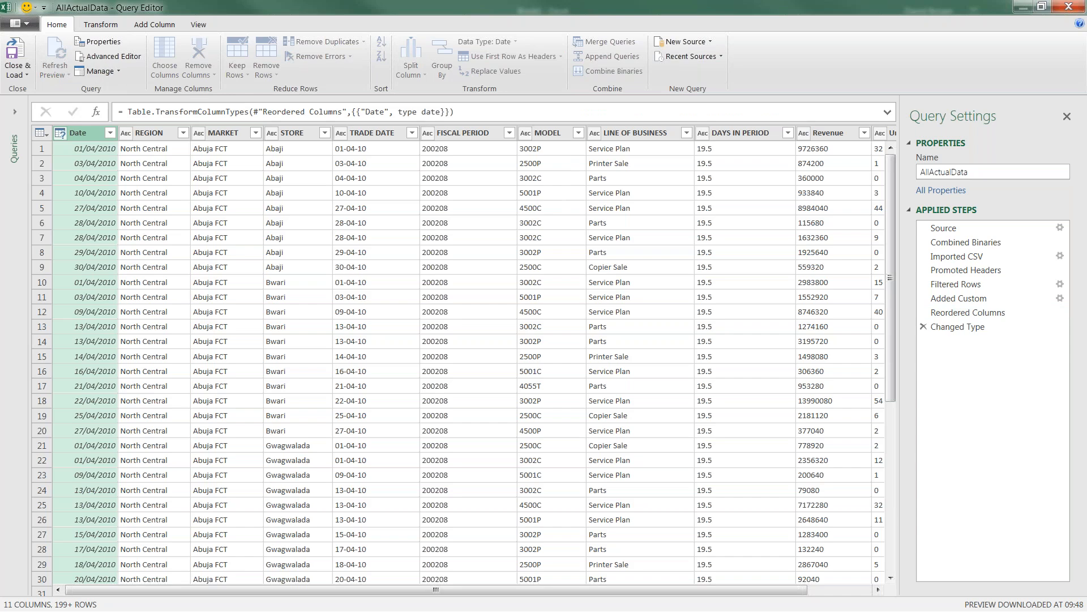
Check the data types of the REGION, MARKET and STORE columns, and remove the original TRADE DATE column.
click(149, 133)
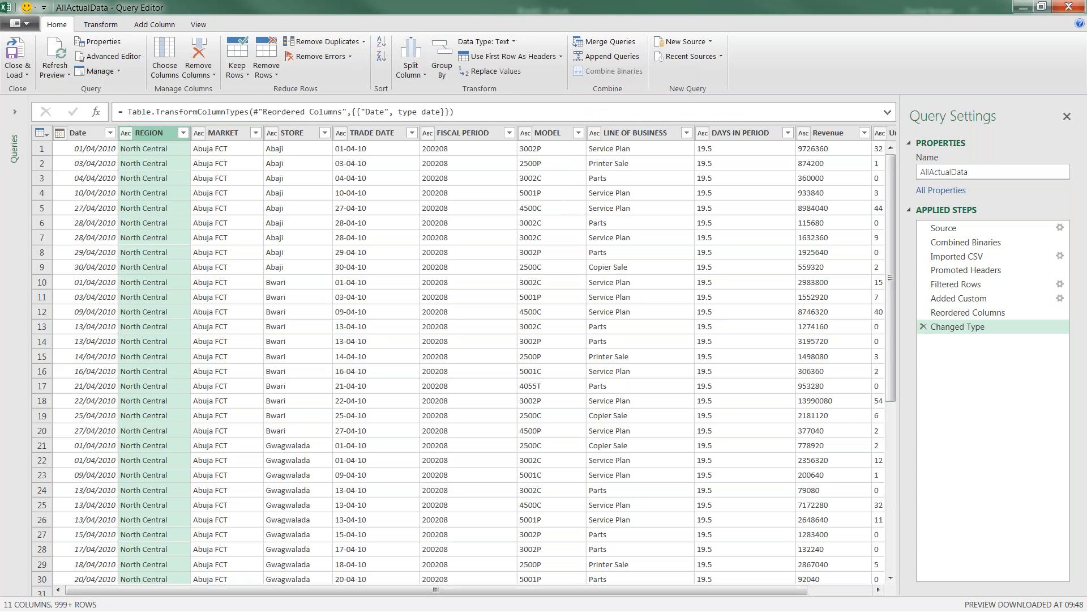
click(224, 132)
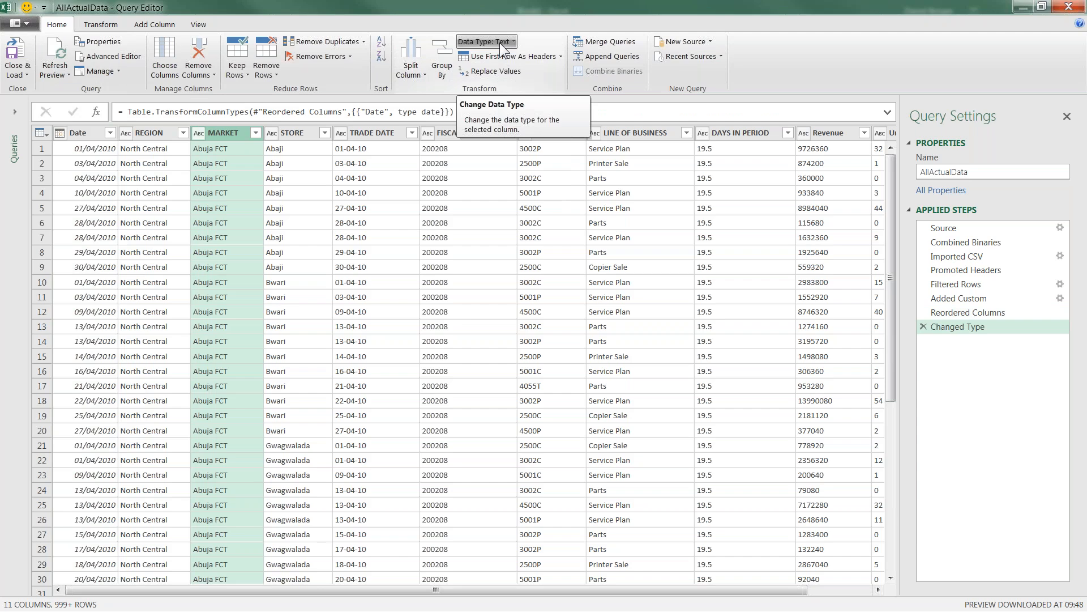
click(299, 132)
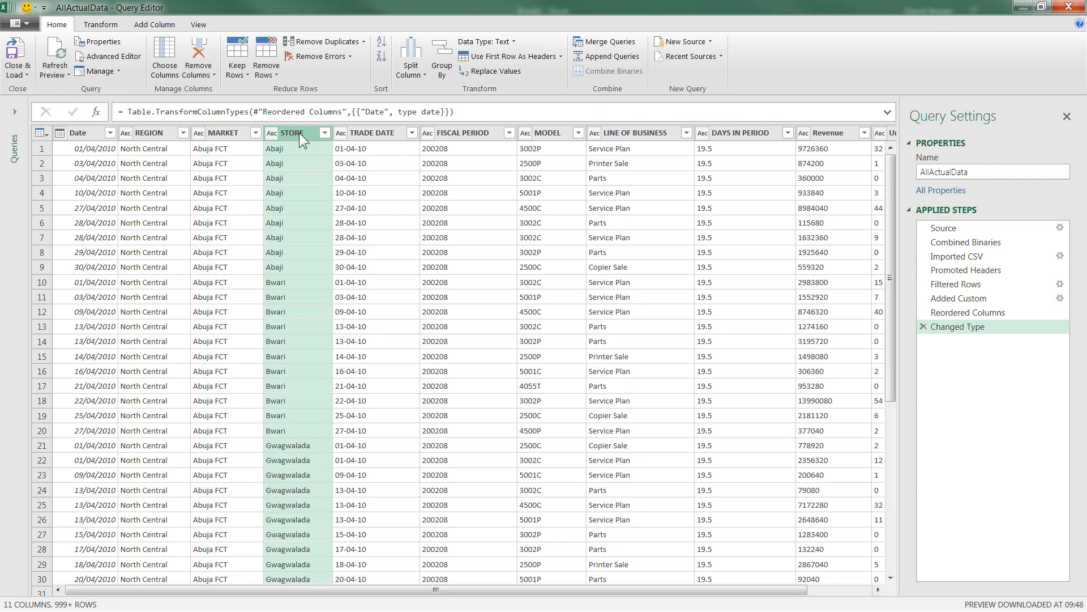
click(378, 133)
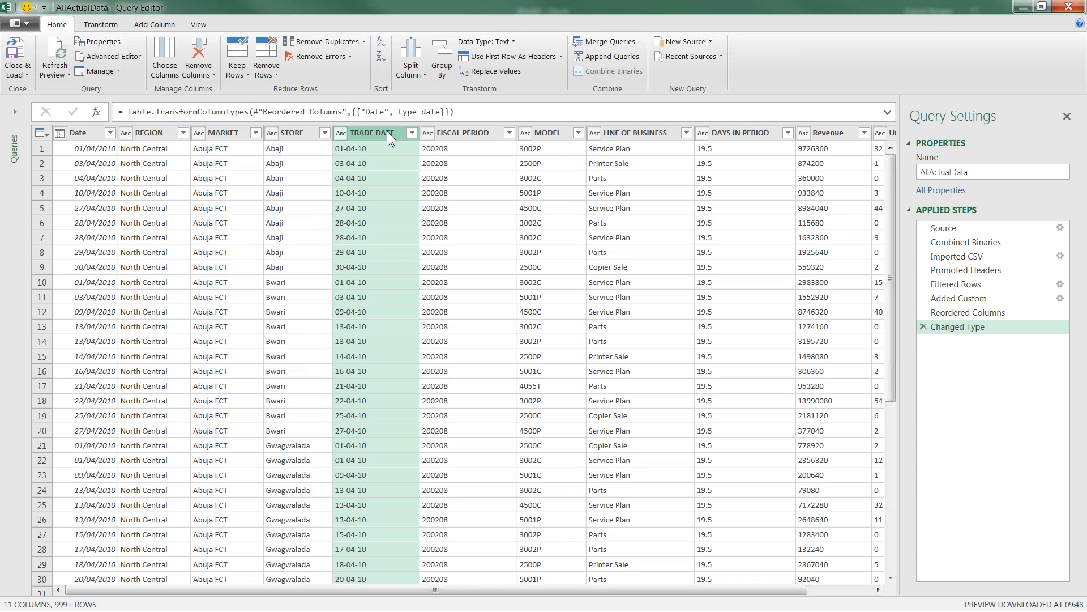
click(199, 53)
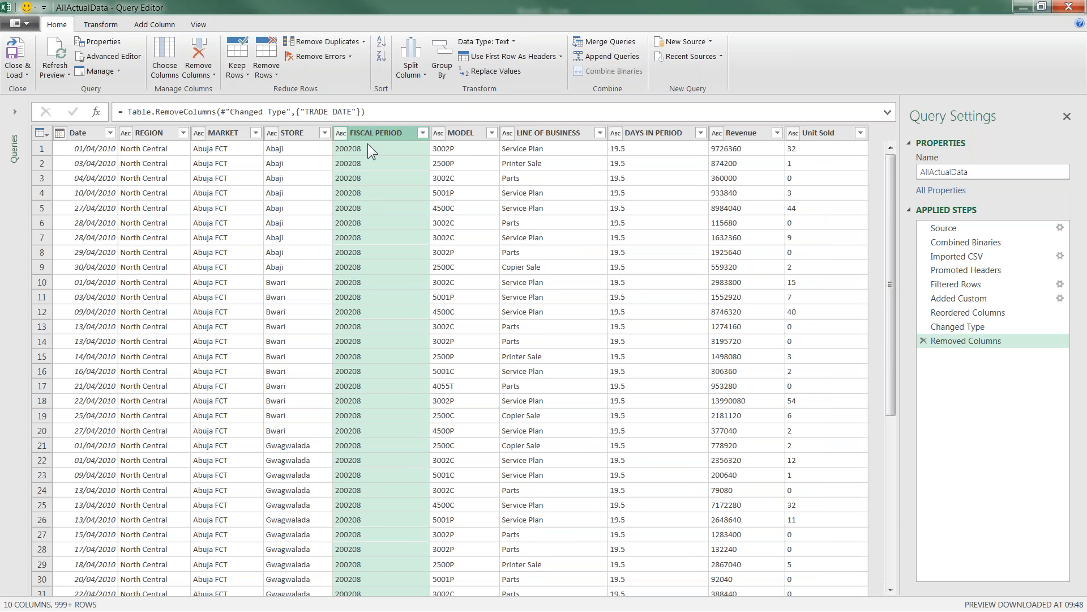
Check the MODEL and LINE OF BUSINESS types, and set the DAYS IN PERIOD and Revenue columns to Decimal Number.
click(467, 134)
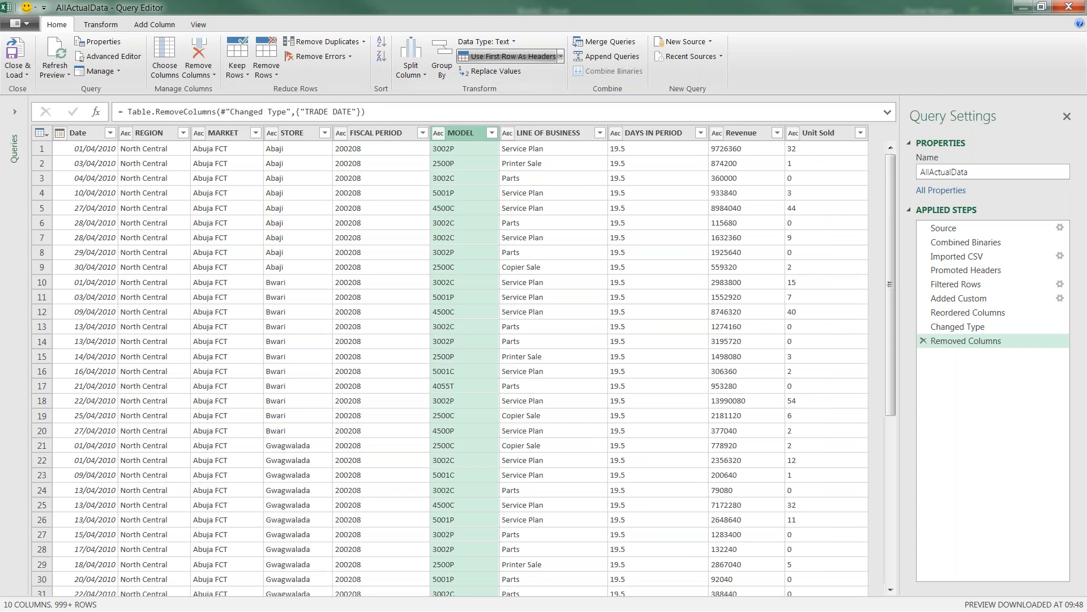
click(539, 133)
click(646, 133)
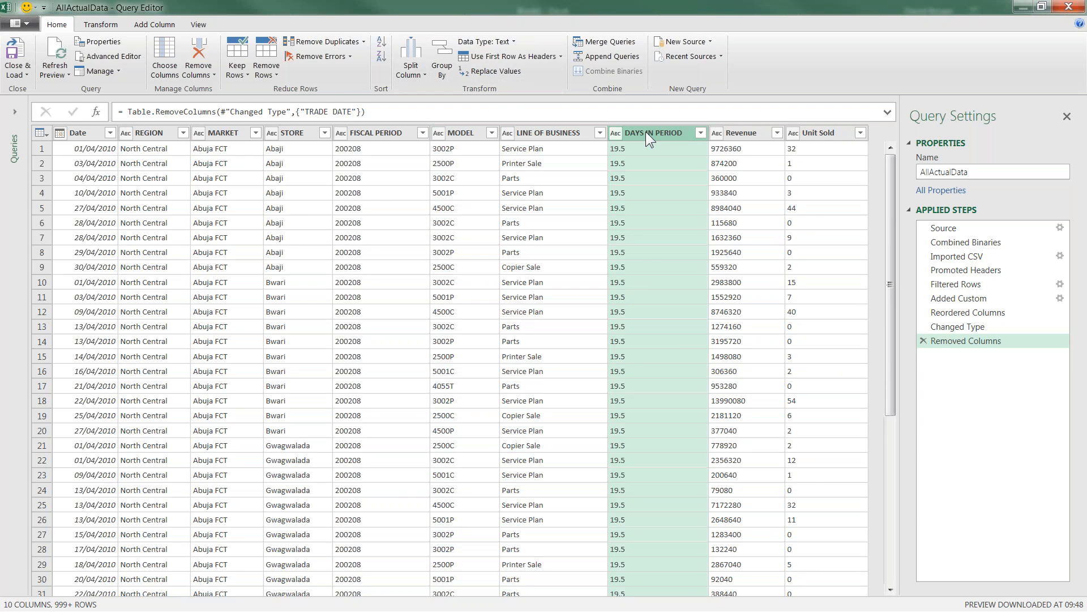
click(514, 42)
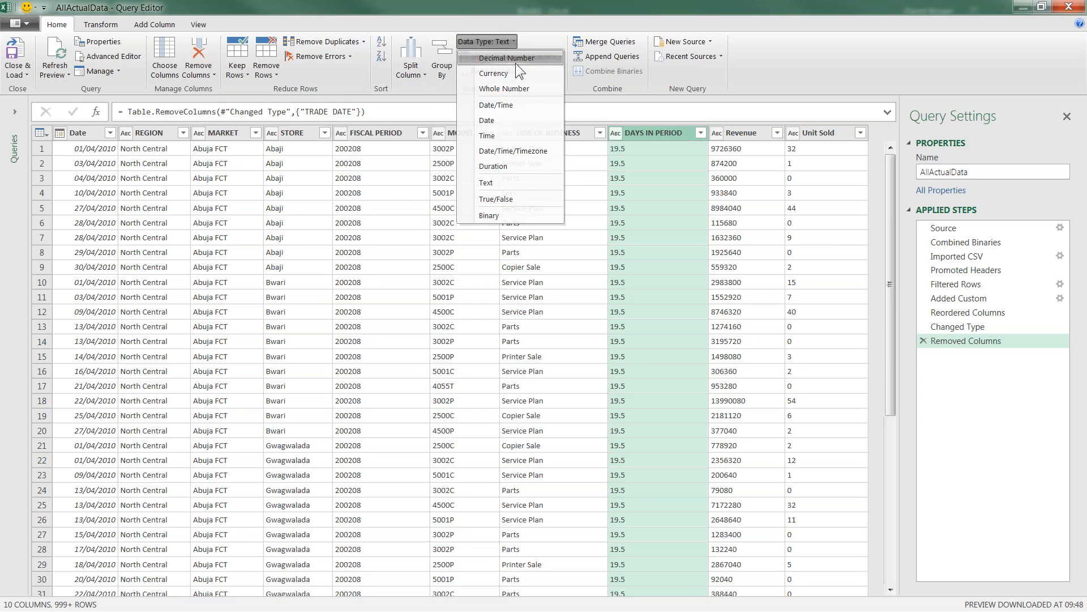
click(507, 58)
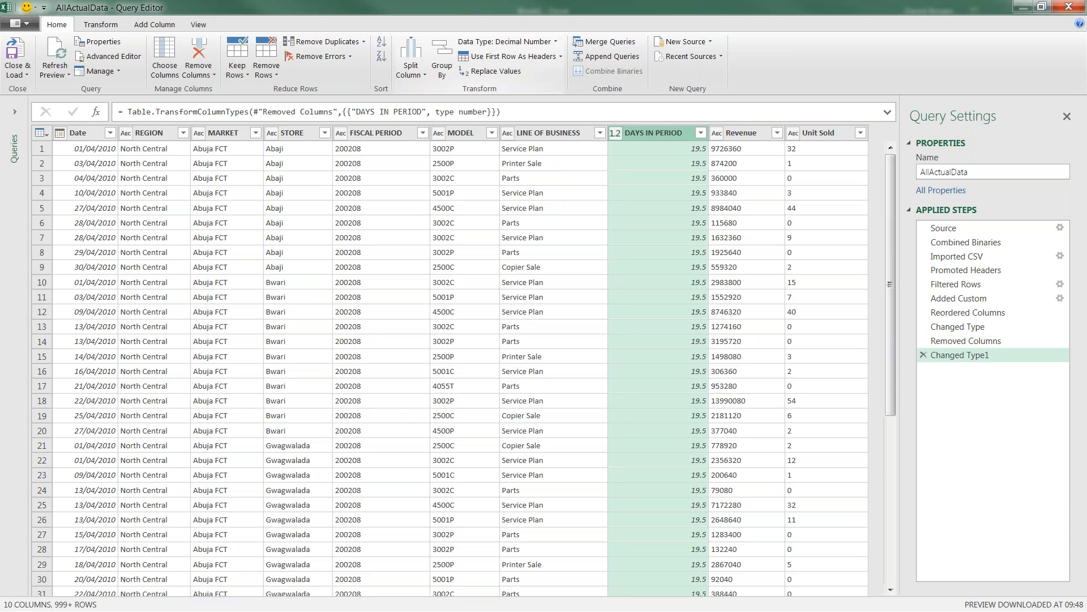
click(746, 130)
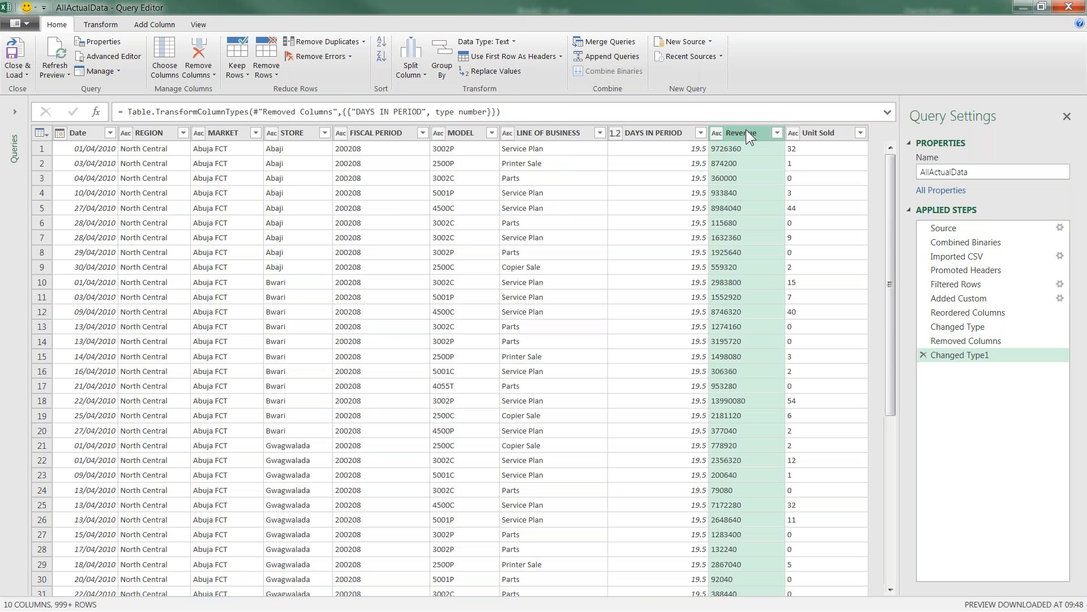
click(514, 43)
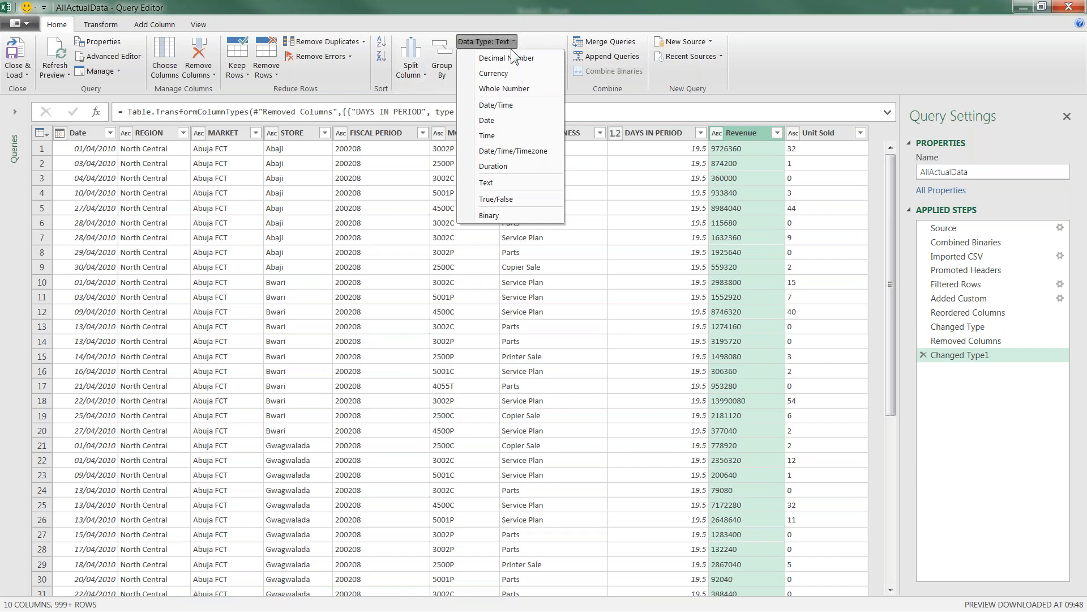
click(513, 56)
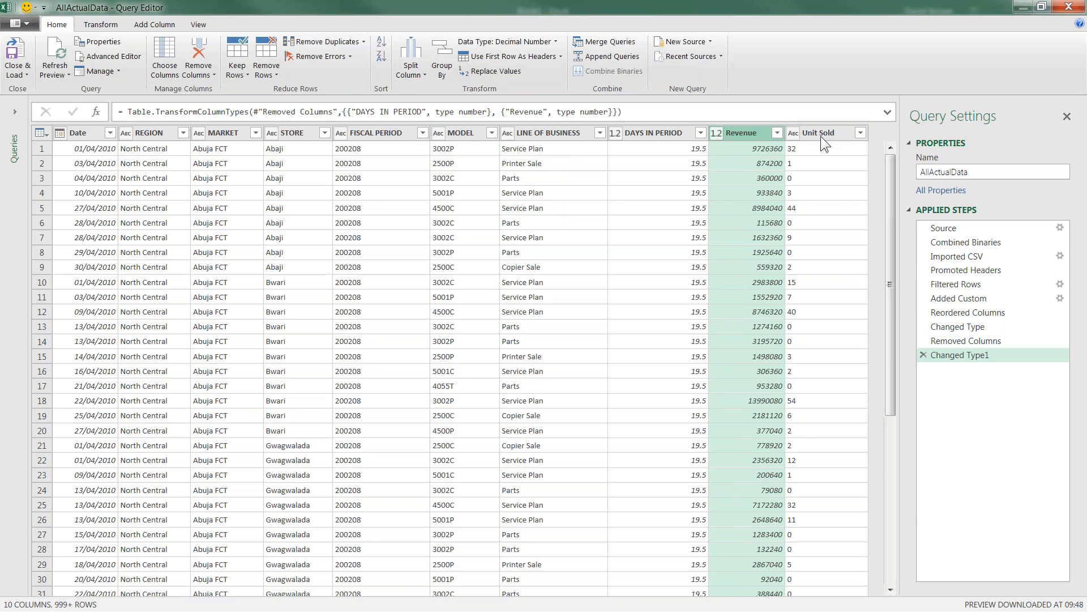
Select the Unit Sold column for a data type change.
click(821, 136)
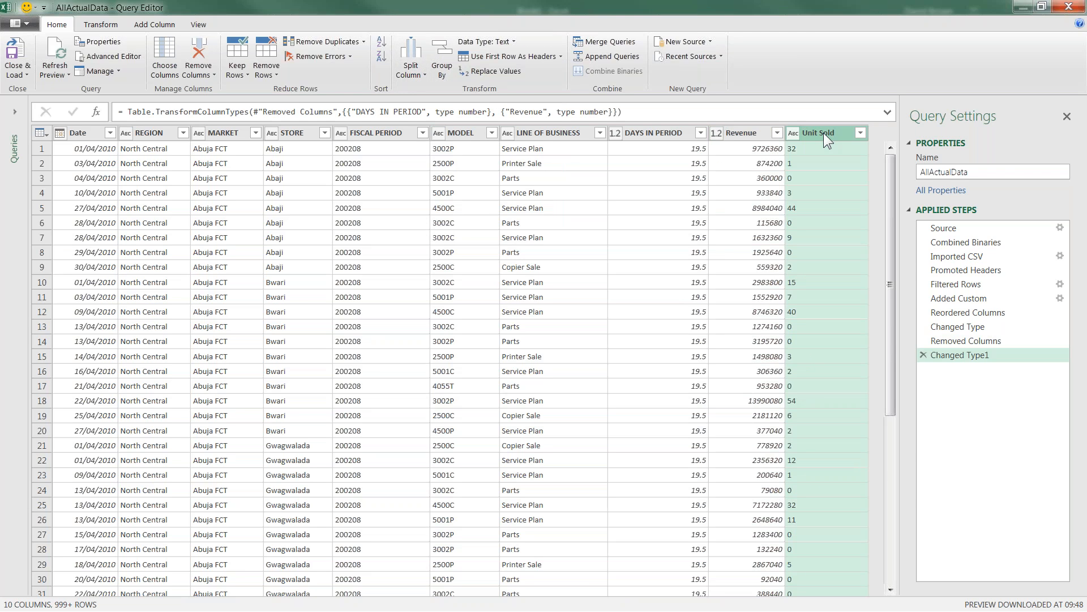
Change the data type of the Unit Sold column to Whole Number.
click(510, 39)
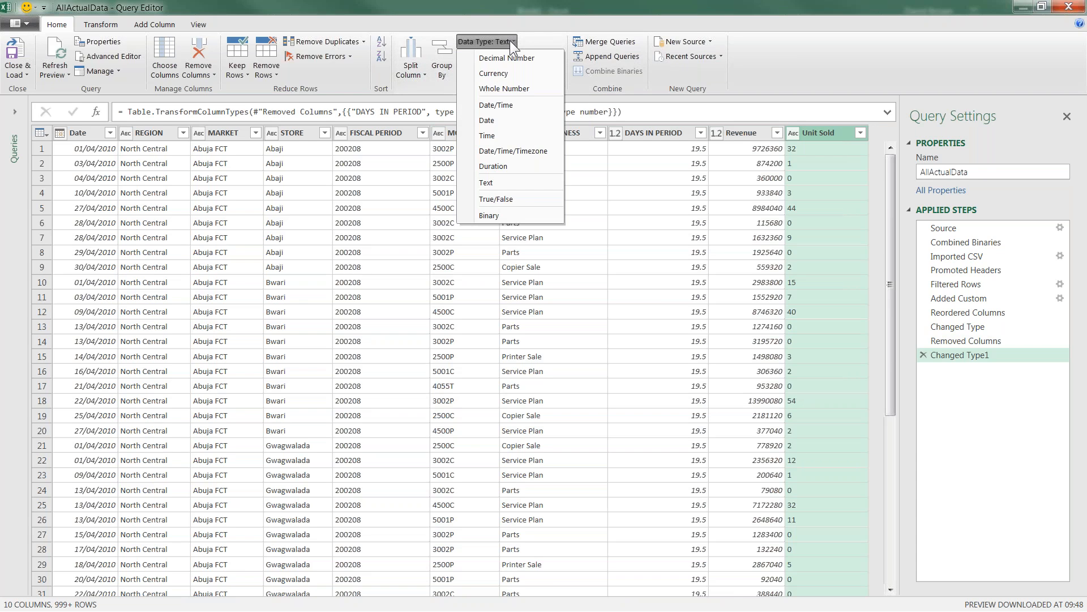
click(511, 89)
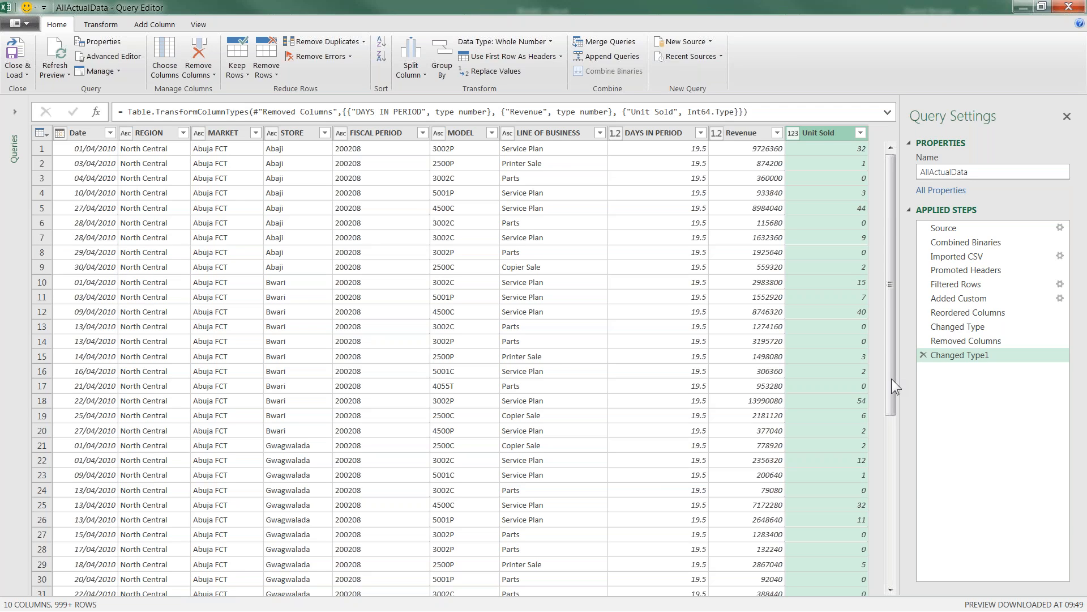
drag(892, 378, 897, 429)
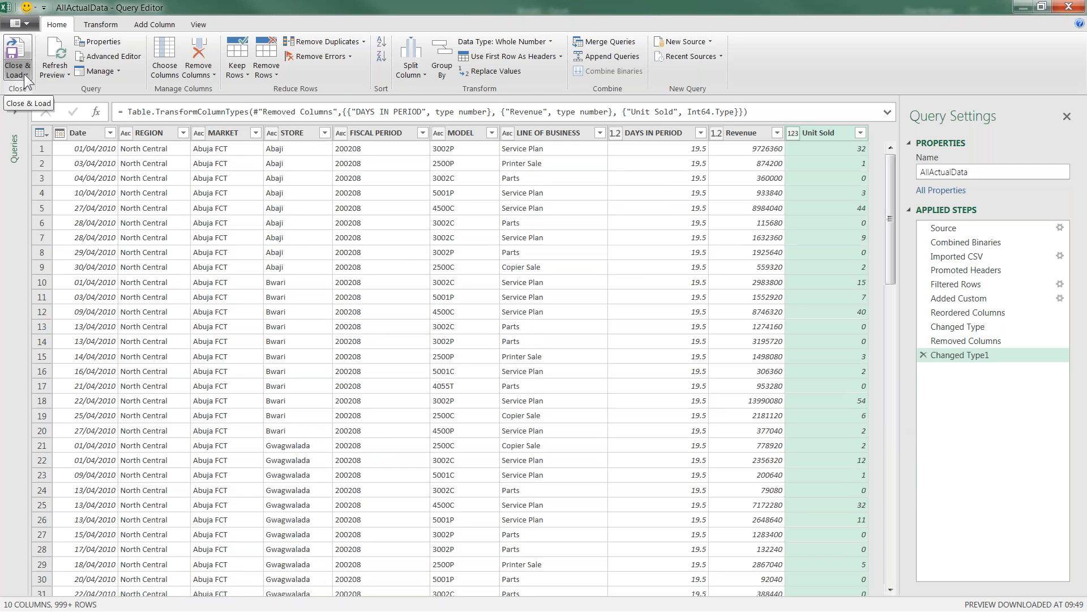
Close the query and load it as a table into the existing worksheet at $A$1.
click(24, 73)
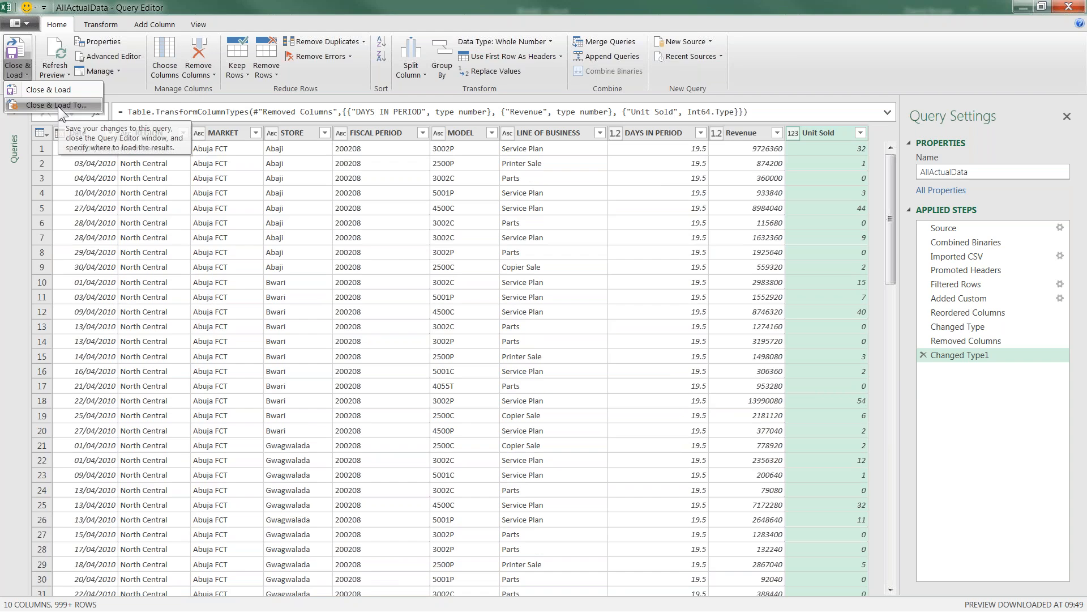
click(58, 106)
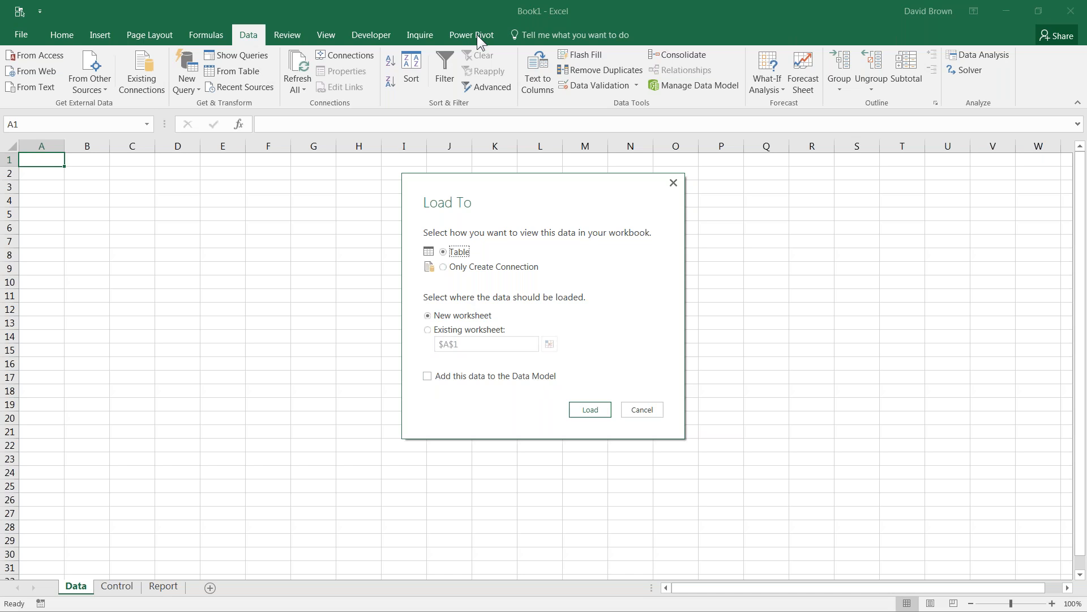
click(429, 380)
key(space)
click(443, 268)
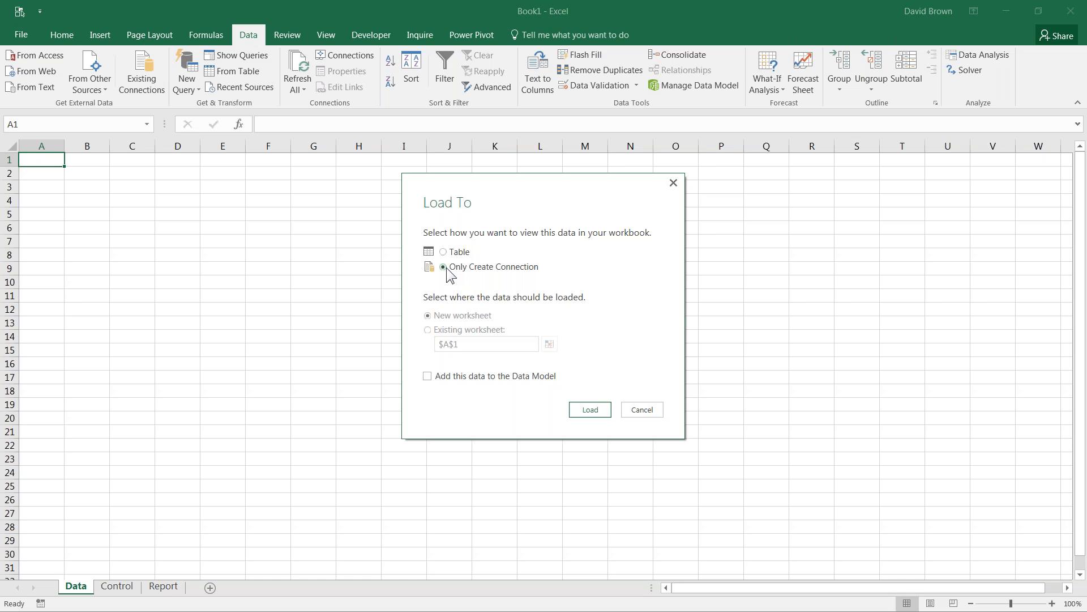
click(446, 252)
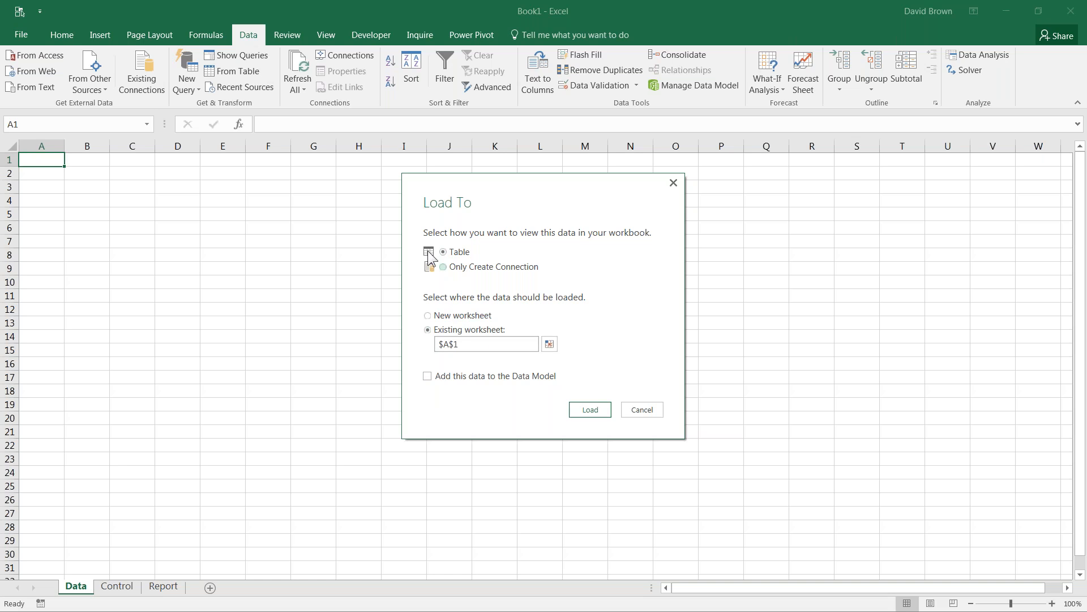
click(590, 411)
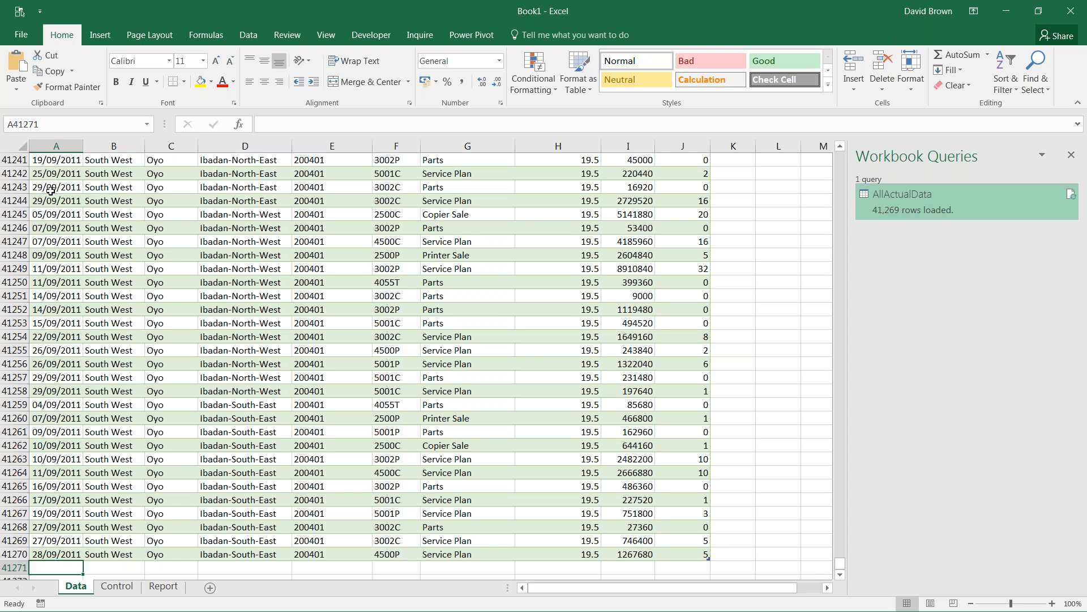
key(ctrl+Home)
click(51, 190)
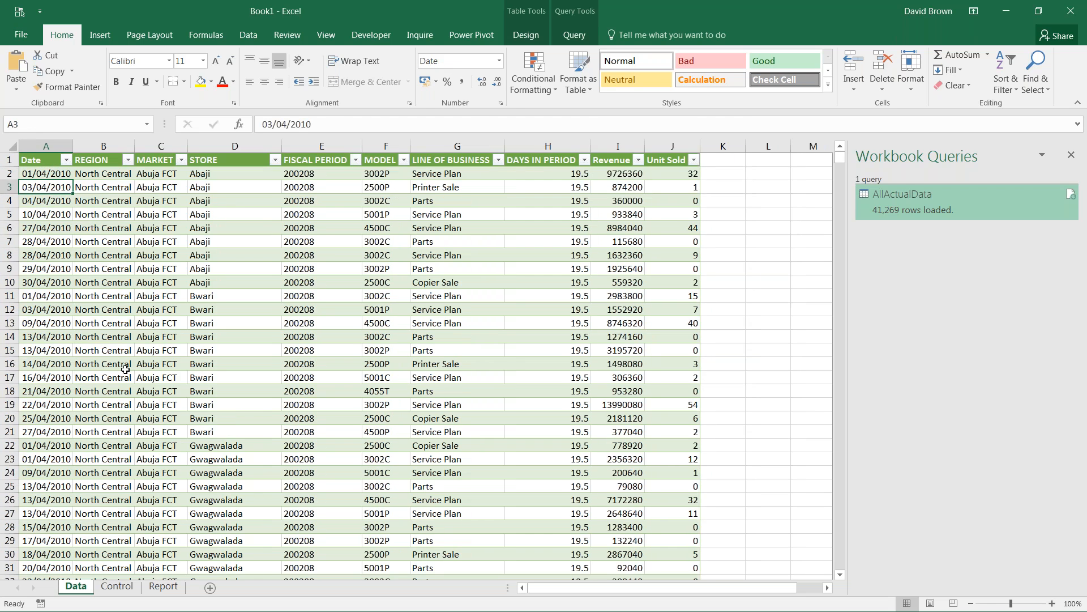
On the Control sheet, label E2 Start Date and E3 End Date, and enter the current date 17/11/2016 in F2.
key(ctrl+Page_Down)
text(End Date)
key(Tab)
click(268, 173)
key(ctrl+semicolon)
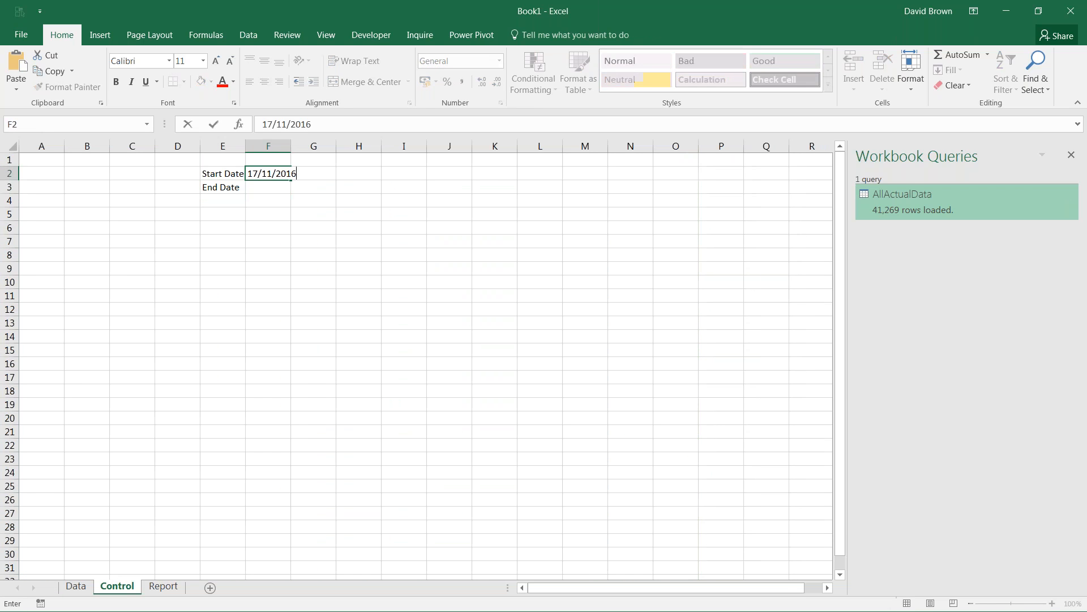
key(Return)
key(Up)
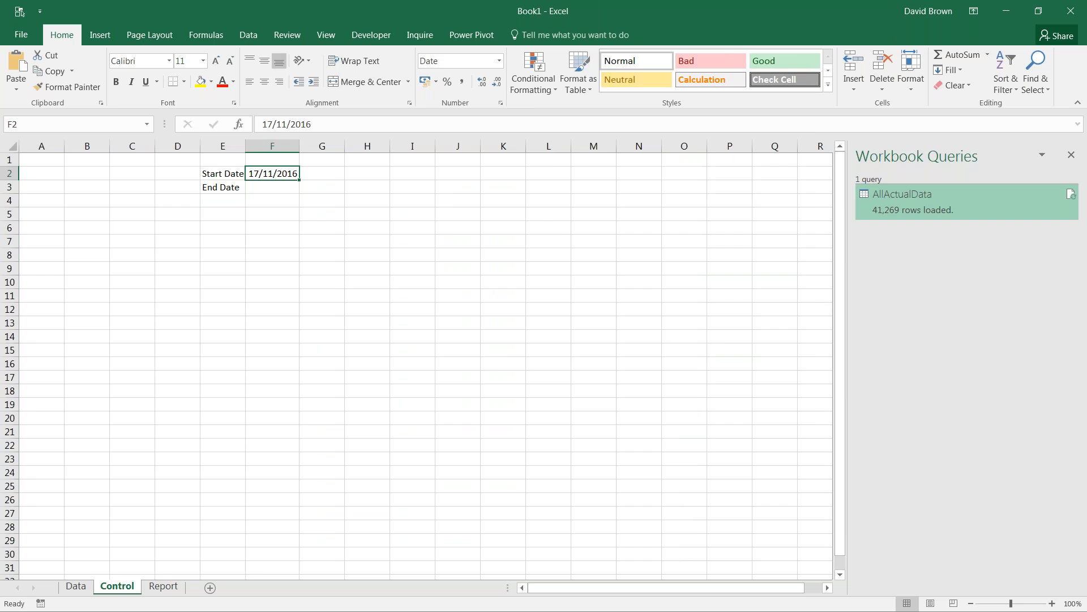
Apply the custom date format "ddd, d mmm yyy" to F2 and widen column F.
key(ctrl+1)
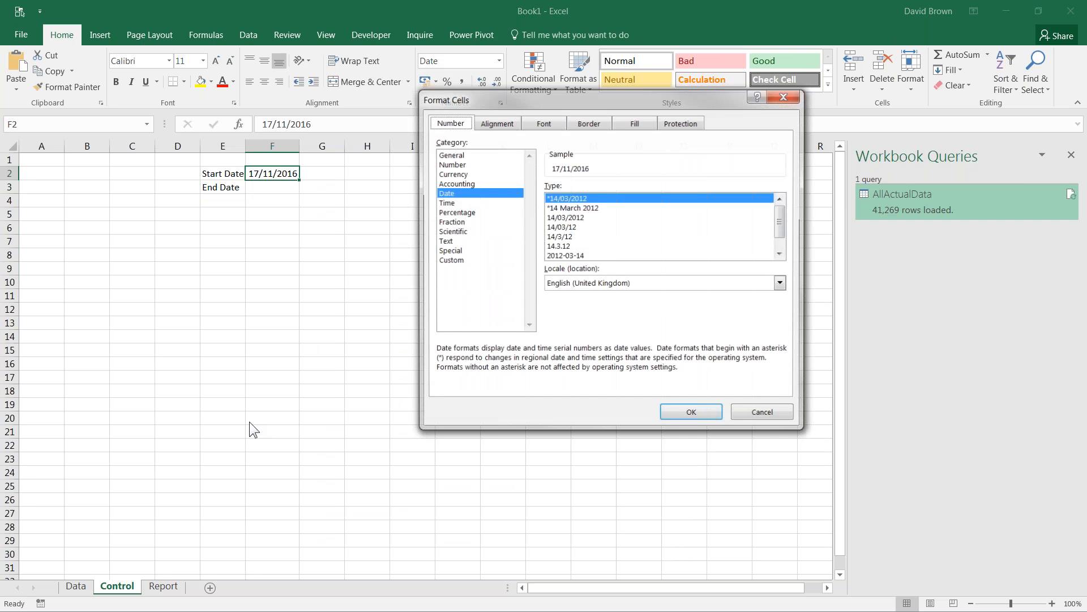
click(452, 260)
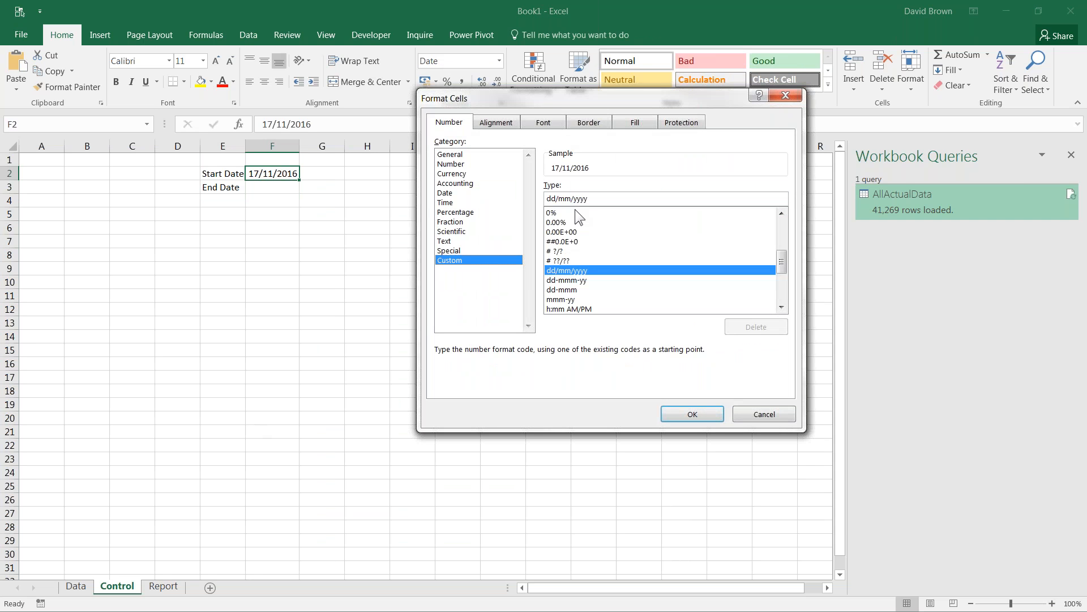
triple_click(576, 199)
text(ddd, d mmm yyy)
key(Return)
drag(299, 146, 353, 149)
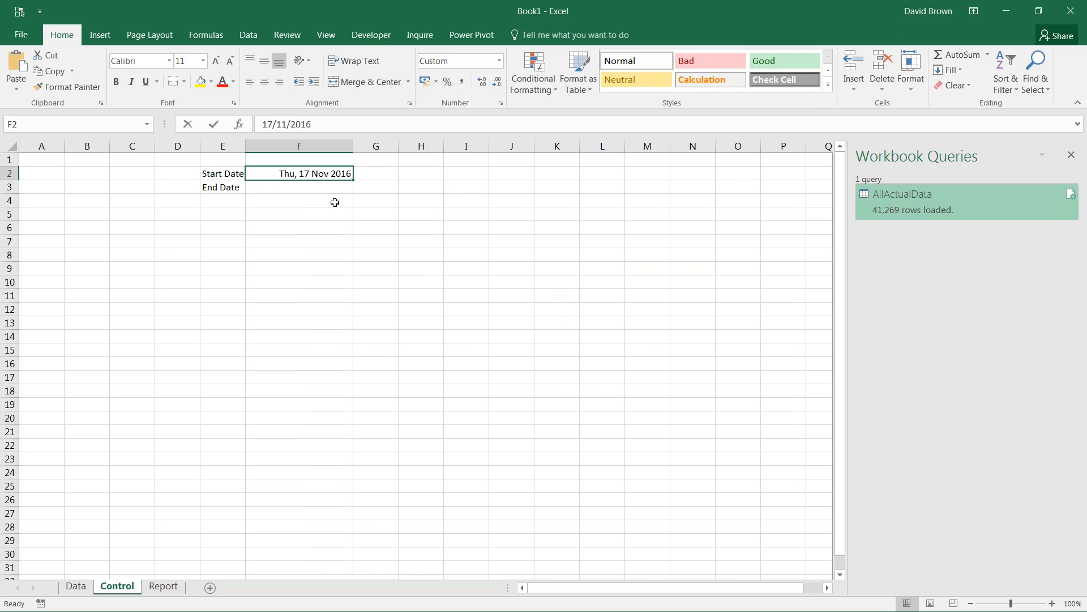
Set the start date in F2 to 23 July 2011 and the end date in F3 to 31 Dec 2011.
text(23)
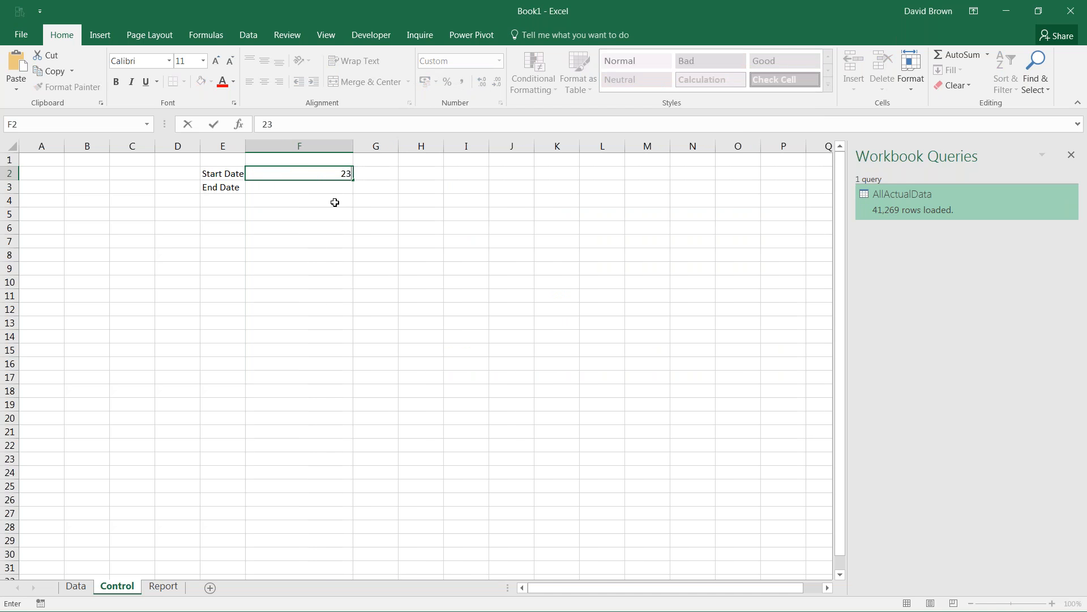
text( july 2011)
key(Return)
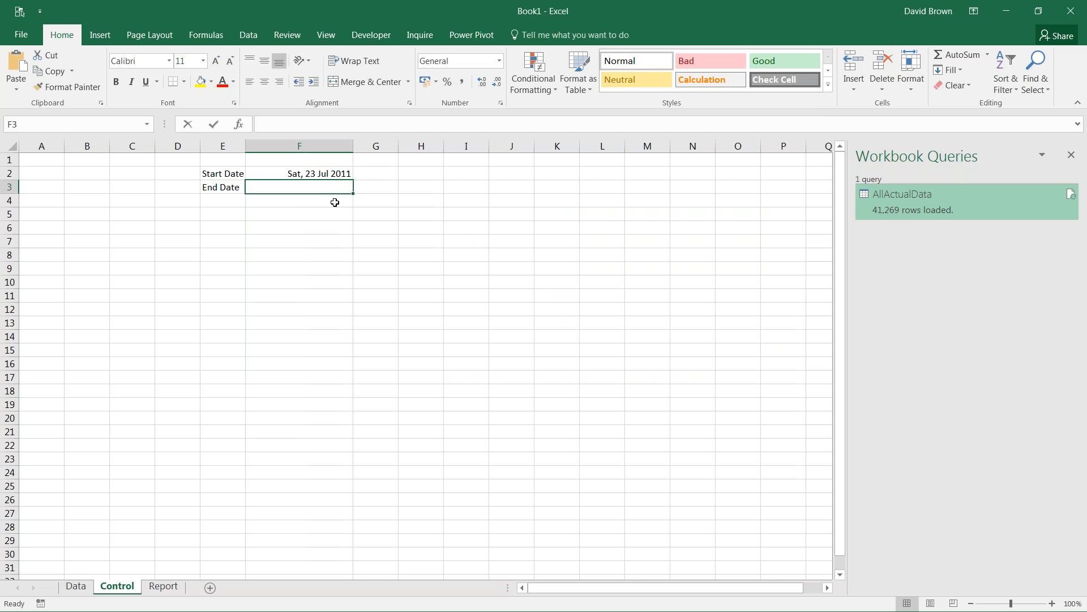
text(31 dec )
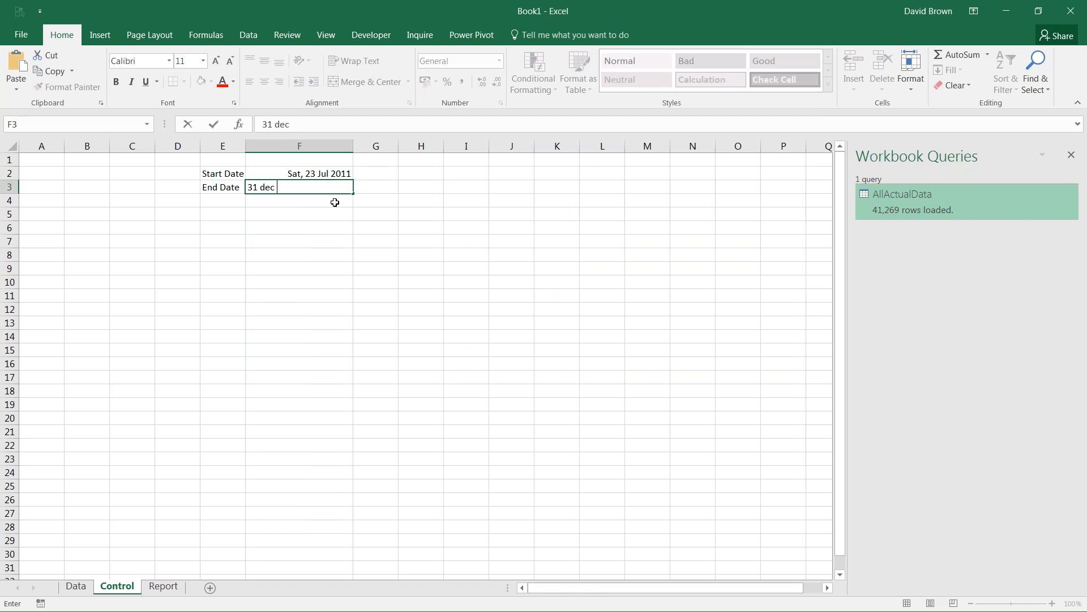
text(20111)
key(Return)
key(Up)
key(F2)
key(BackSpace)
key(Return)
key(Up)
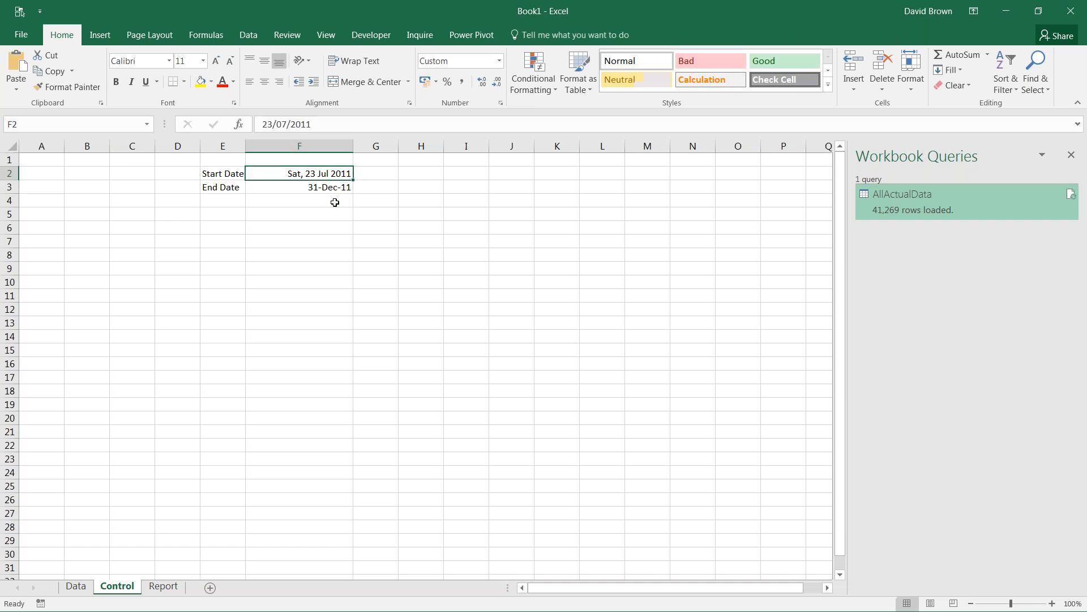
Copy only the formatting of the end date cell F3 onto the start date cell F2 with Paste Special Formats.
key(shift+Up)
key(ctrl+c)
key(alt+e)
key(s)
key(t)
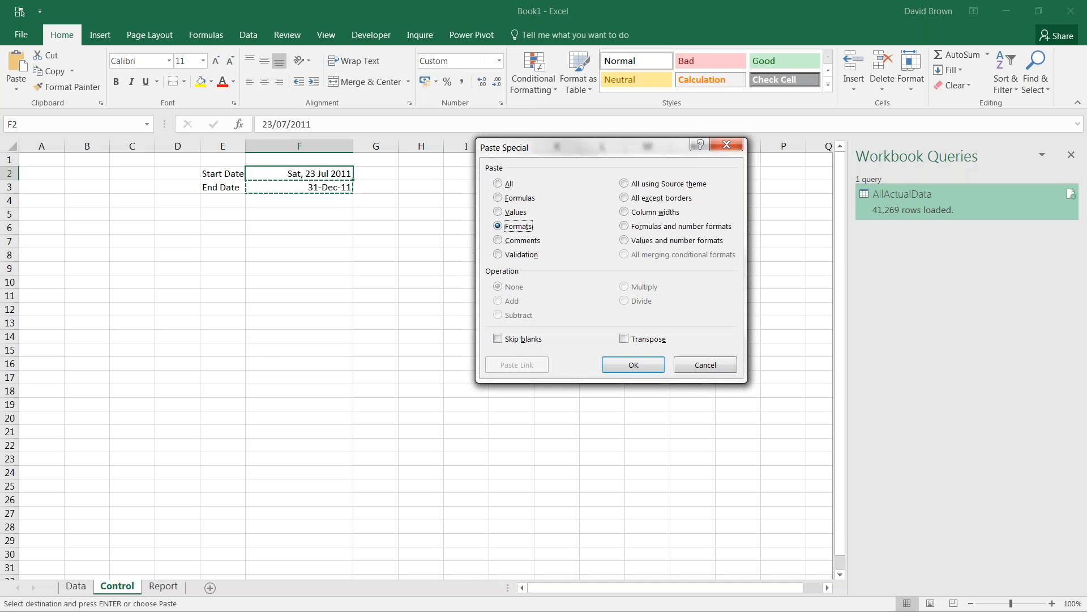
key(Return)
key(Escape)
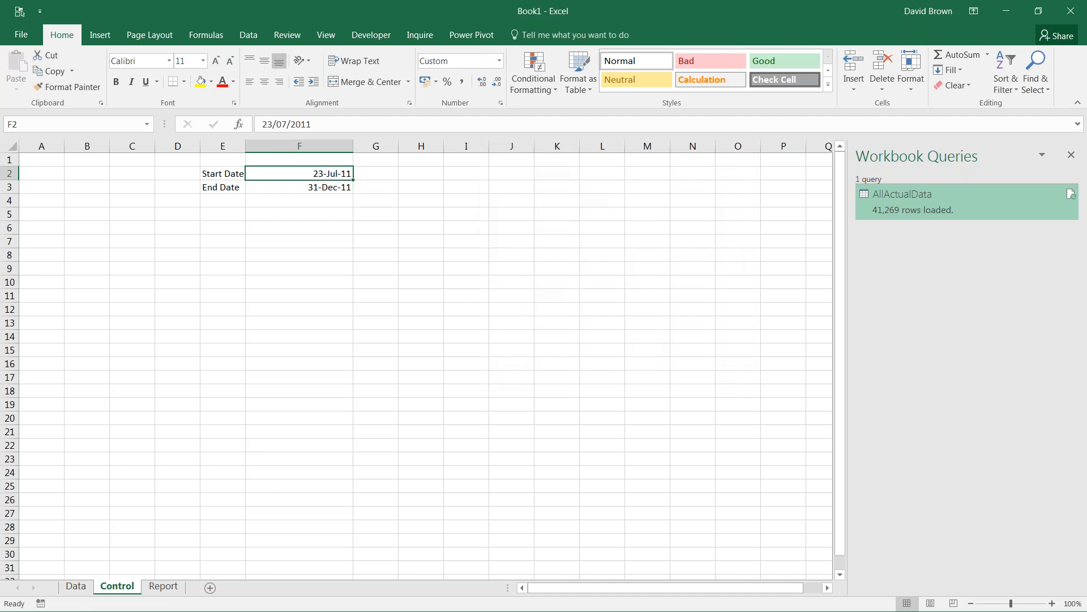
Name the start date cell F2 "Start" and the end date cell F3 "End".
click(329, 190)
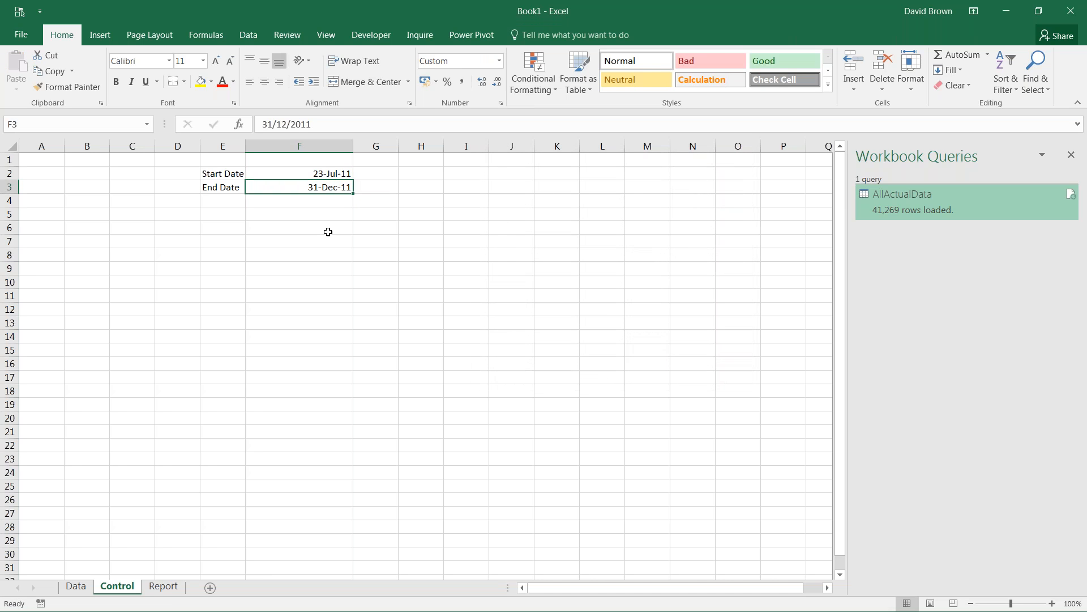
click(335, 173)
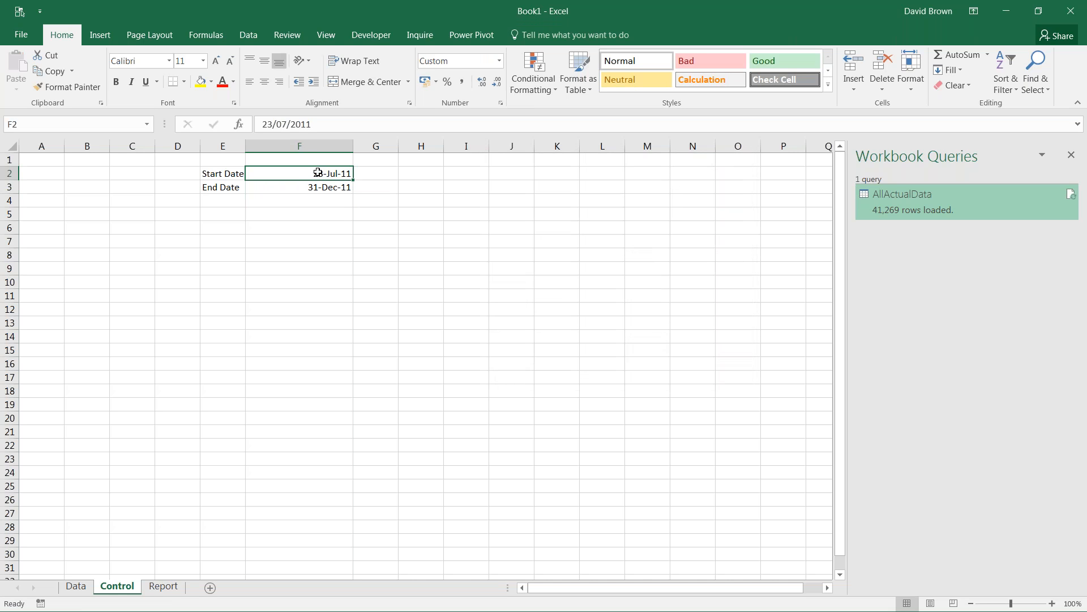
click(65, 120)
text(Start)
key(Return)
click(306, 187)
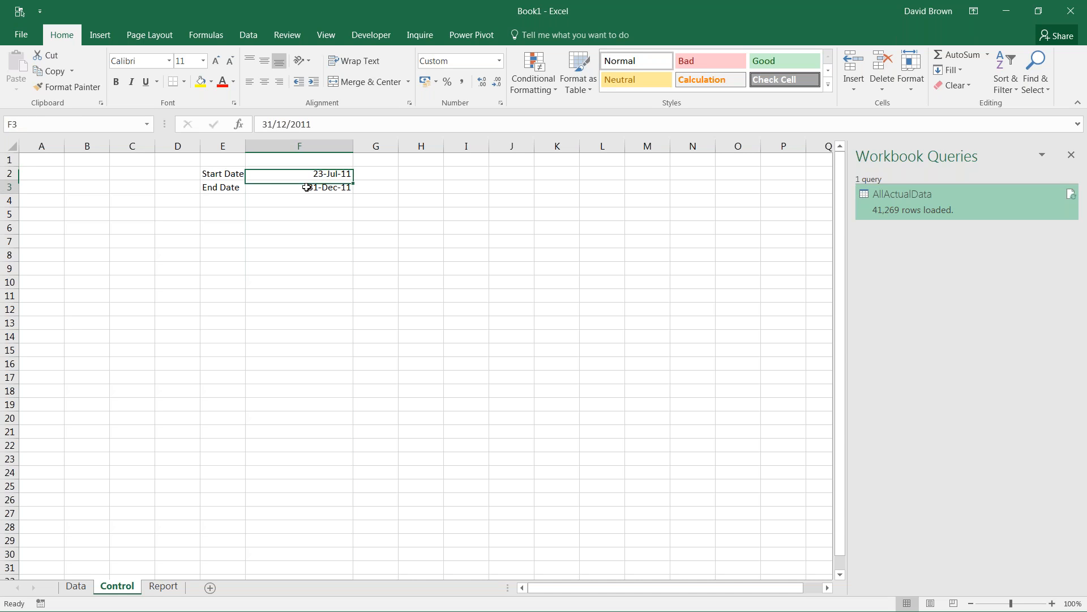
click(70, 124)
text(End)
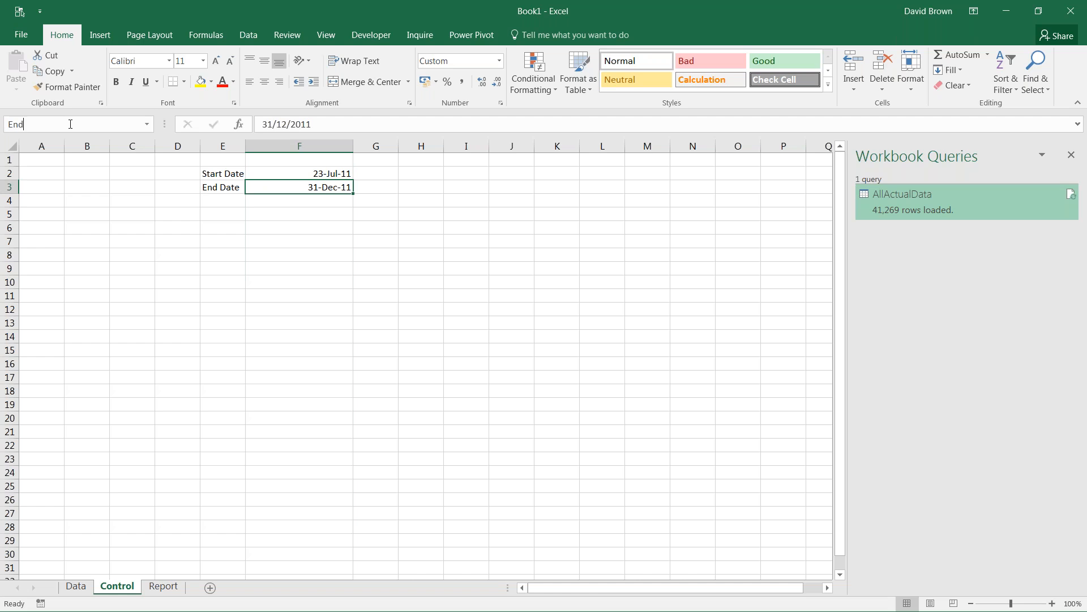
key(Return)
click(253, 395)
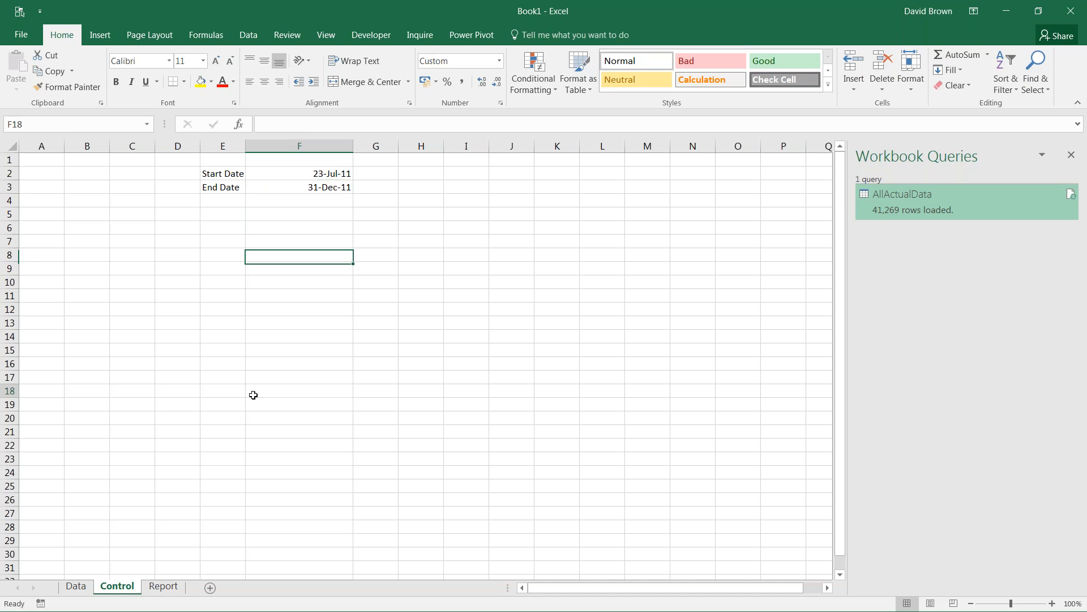
Check the range names assigned to the two date cells F2 and F3.
click(331, 173)
click(323, 189)
key(Up)
click(327, 188)
key(Up)
click(329, 189)
key(Up)
click(328, 189)
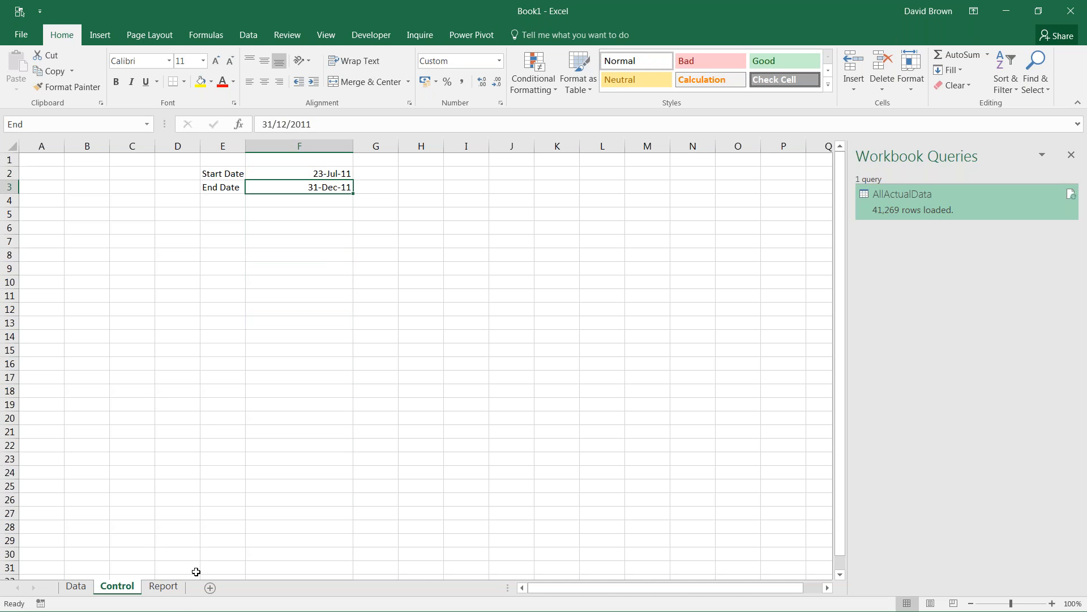
On the Report sheet, enter the headings Region in A5 and Sales in B5.
click(165, 587)
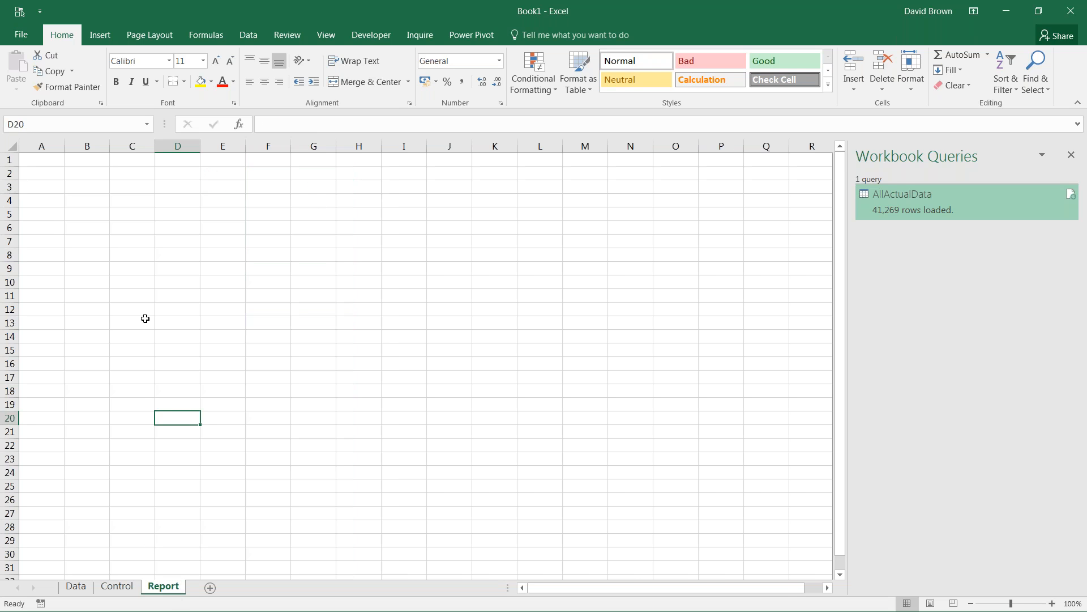
click(53, 214)
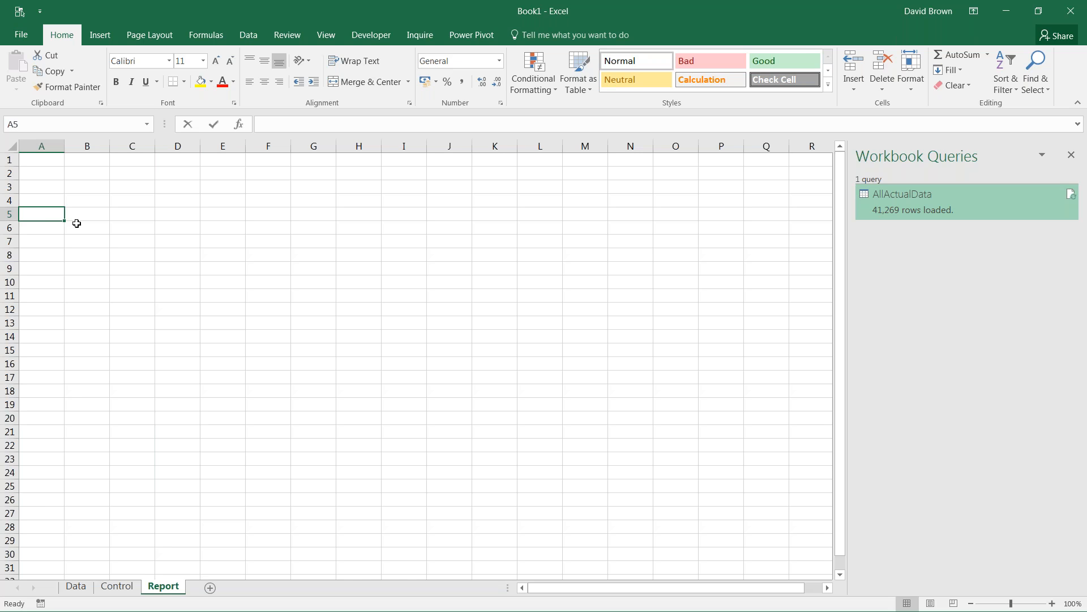
text(Regions)
key(BackSpace)
key(BackSpace)
text(n)
key(Return)
key(Up)
key(Right)
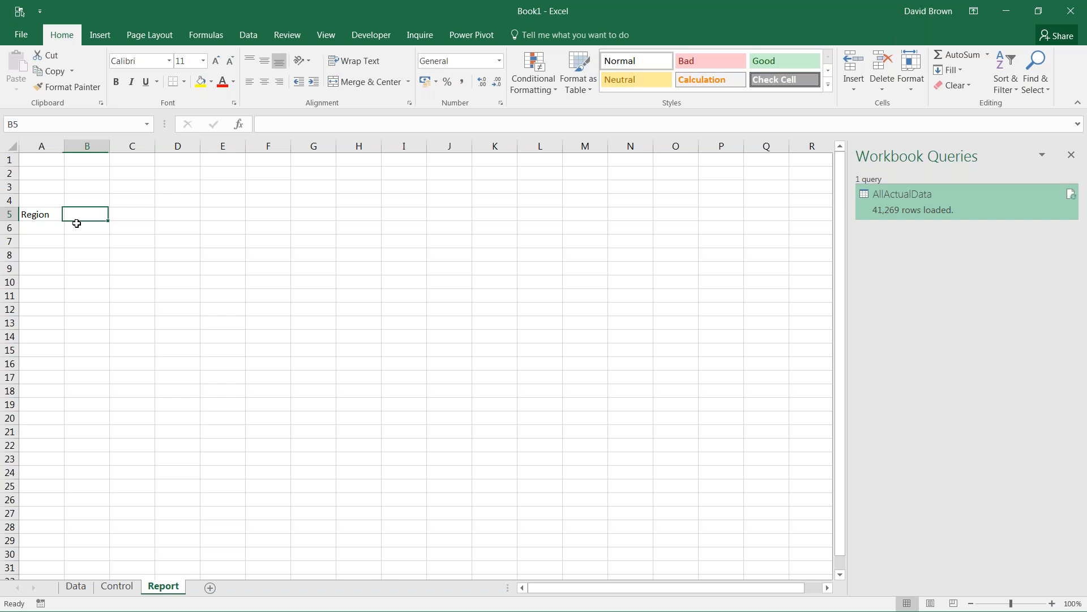
text(Sales)
key(Return)
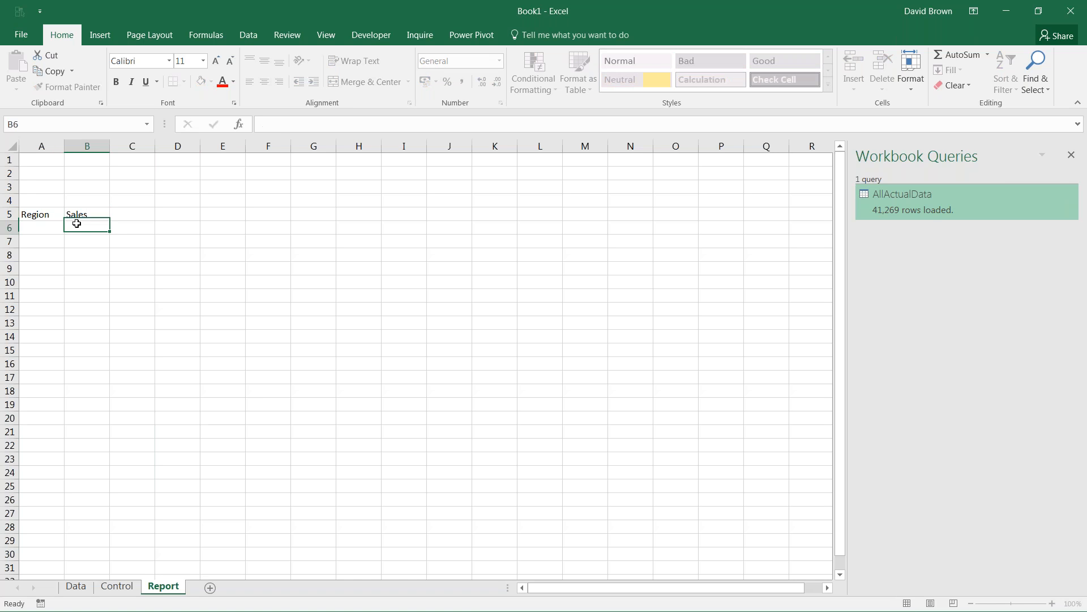
Enter the labels Start in B2 and End in B3 above the report headings.
key(Up)
key(Up)
key(Up)
key(Up)
key(F2)
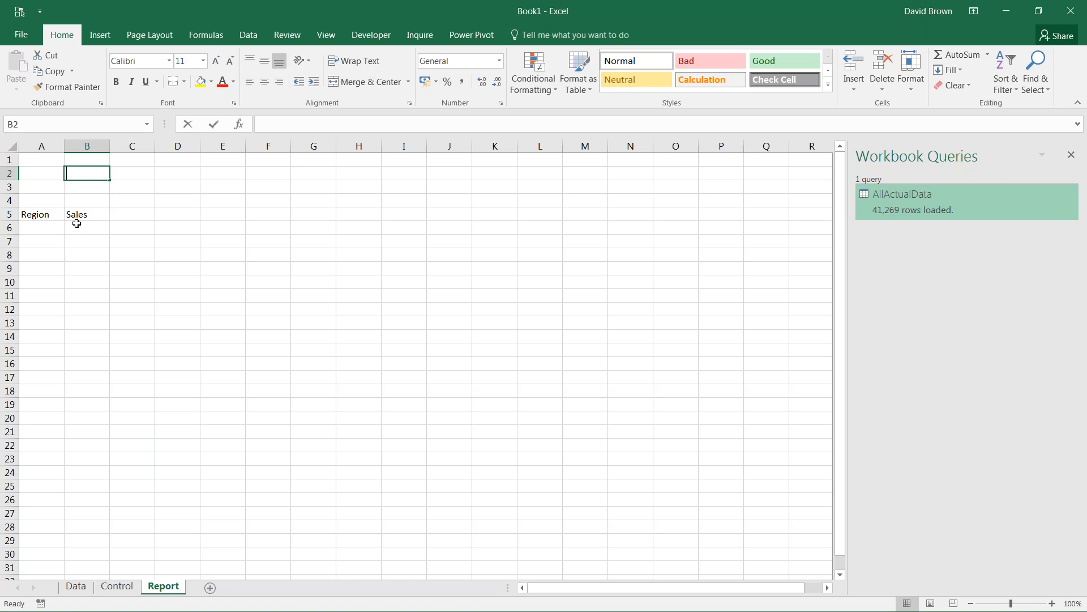
text(Start)
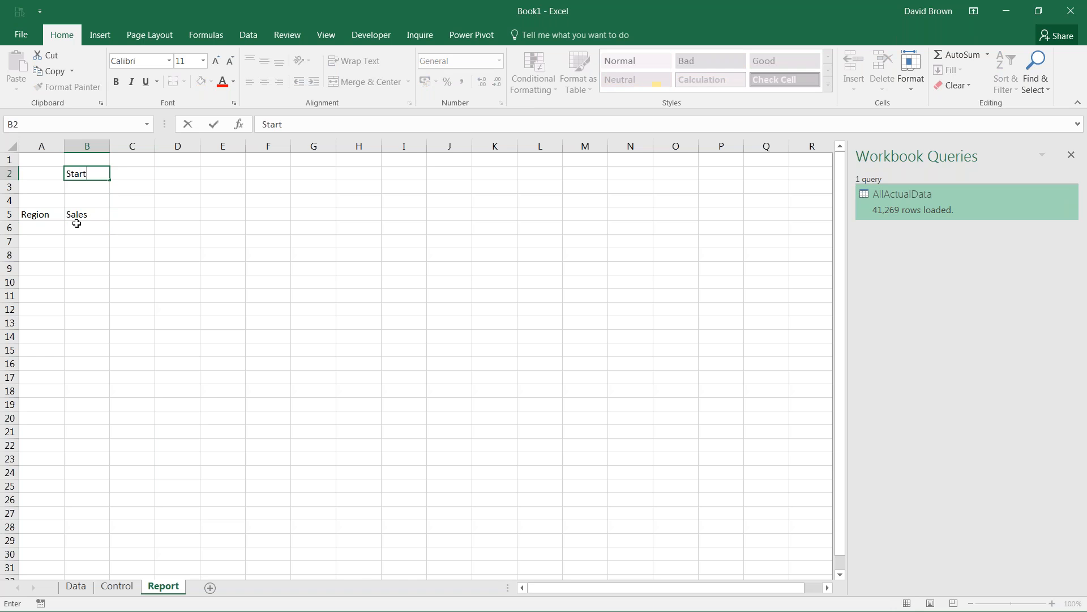
key(Return)
text(End)
key(Up)
Enter a formula in C2 that refers to the named cell Start.
key(Right)
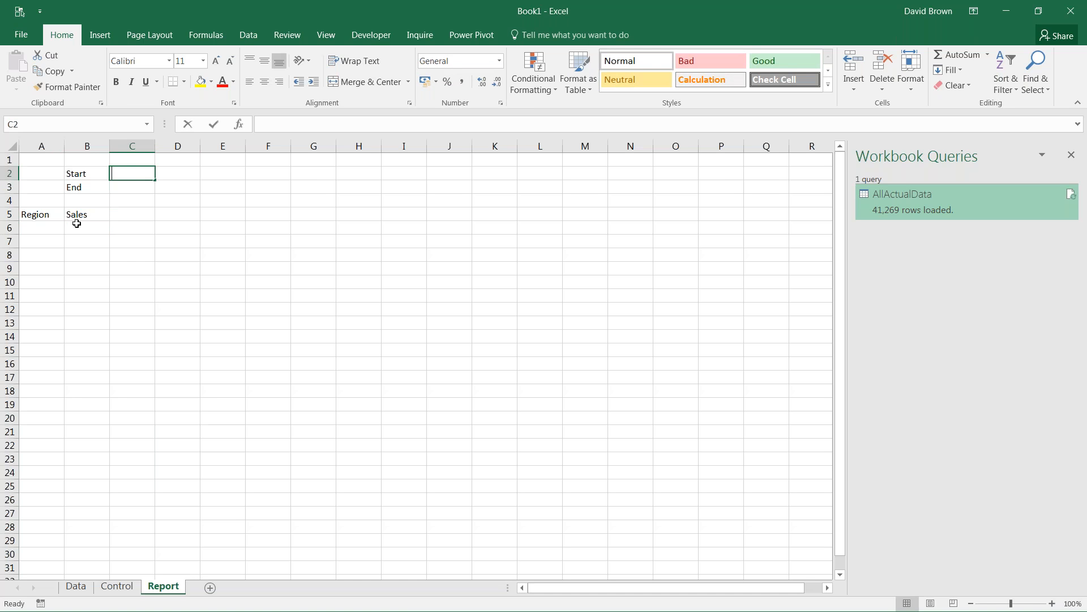
text(=sta)
key(Down)
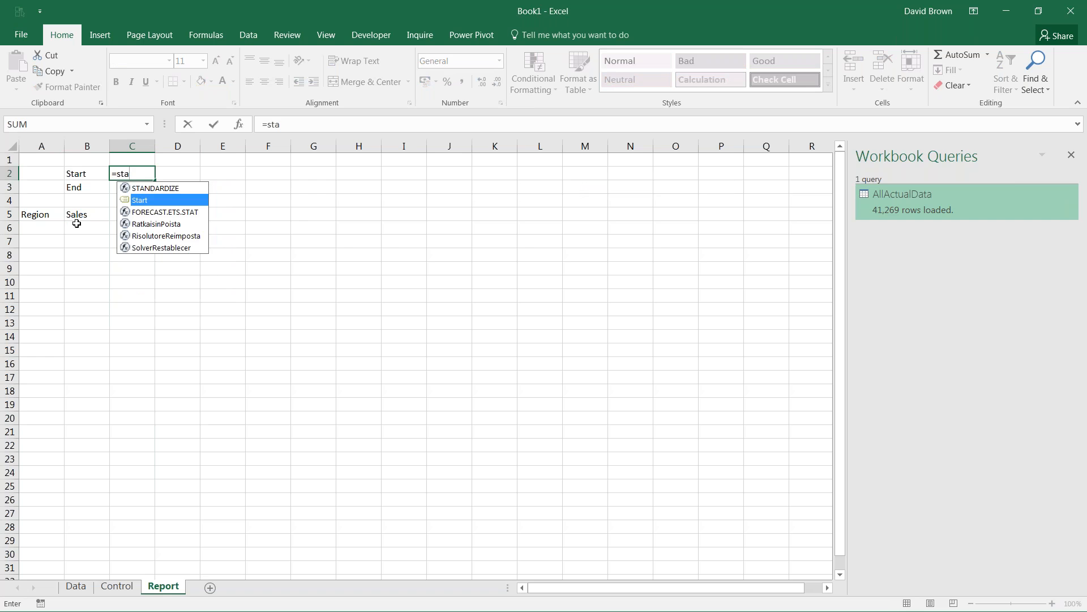
key(Tab)
key(Return)
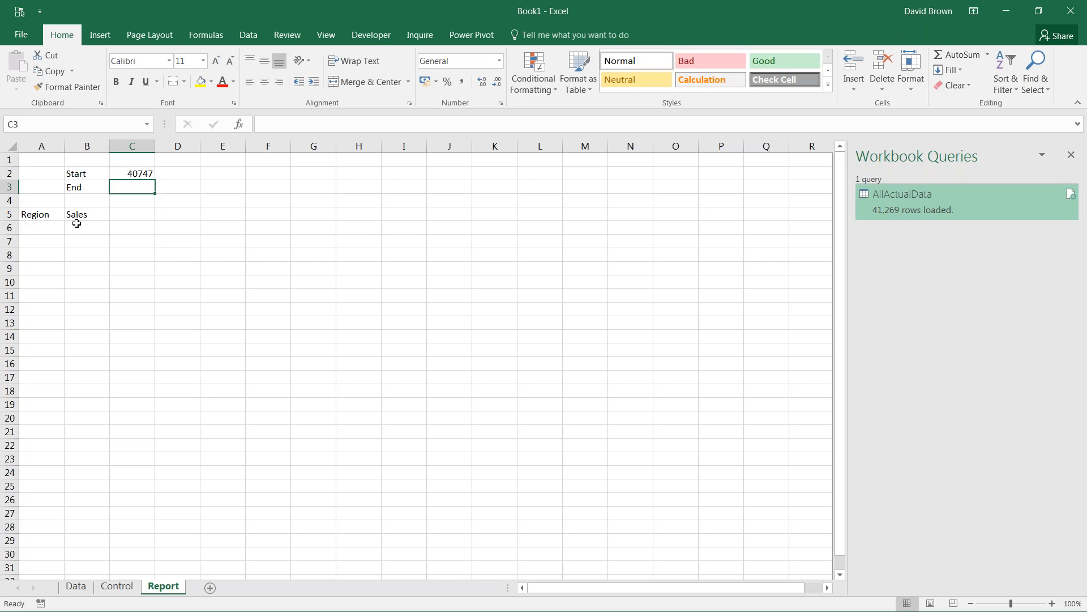
Enter a formula in C3 that refers to the named cell End.
text(=end)
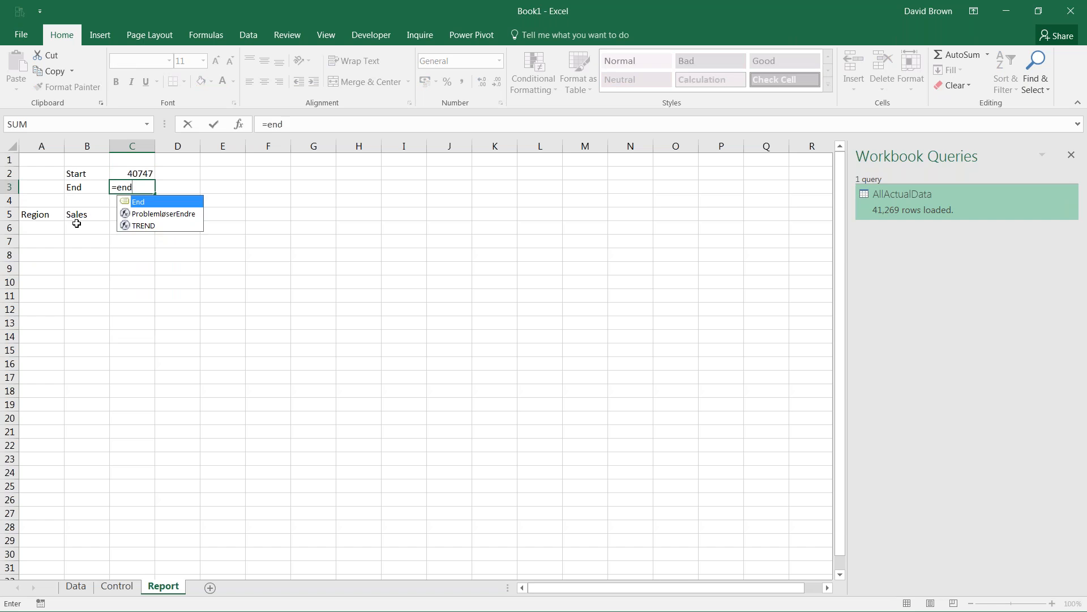
key(Tab)
key(Return)
Format the two dates in C2:C3 with the custom number format "ddd, d mmm yyyy".
key(Up)
key(Up)
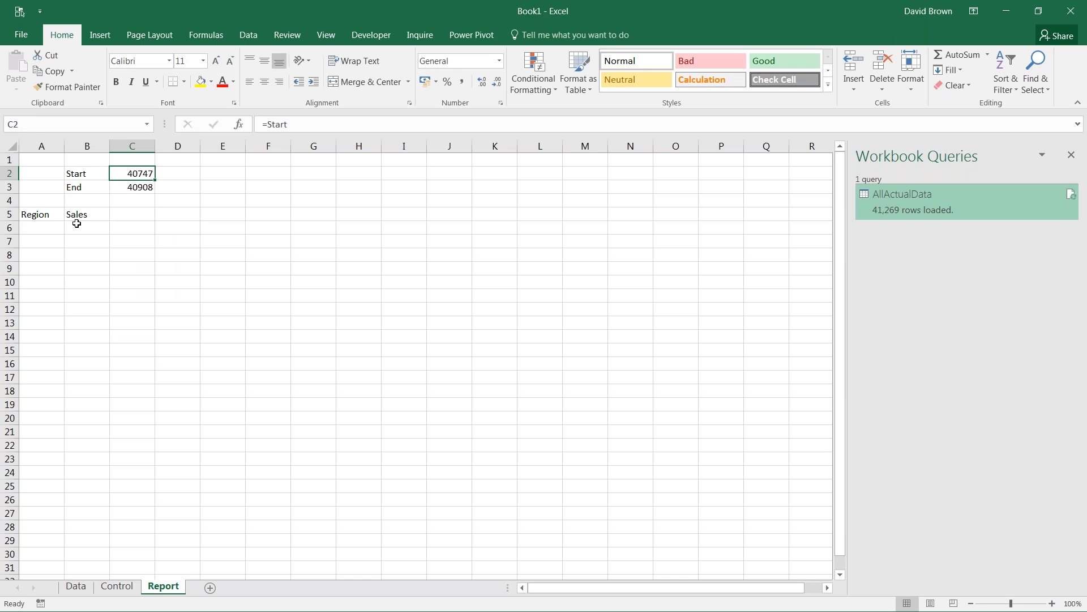
key(shift+Down)
key(ctrl+1)
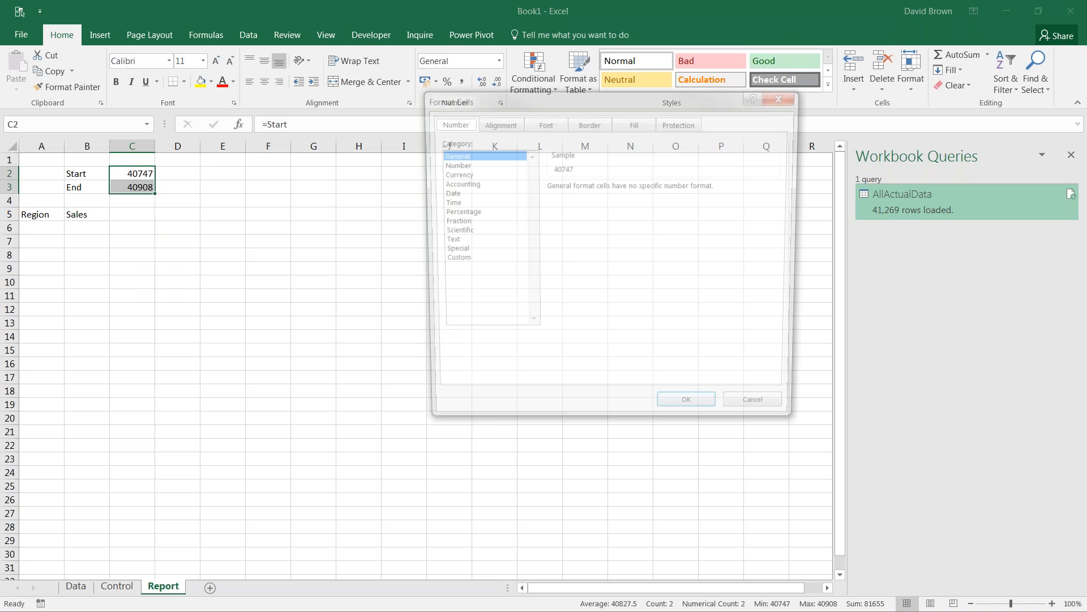
click(451, 260)
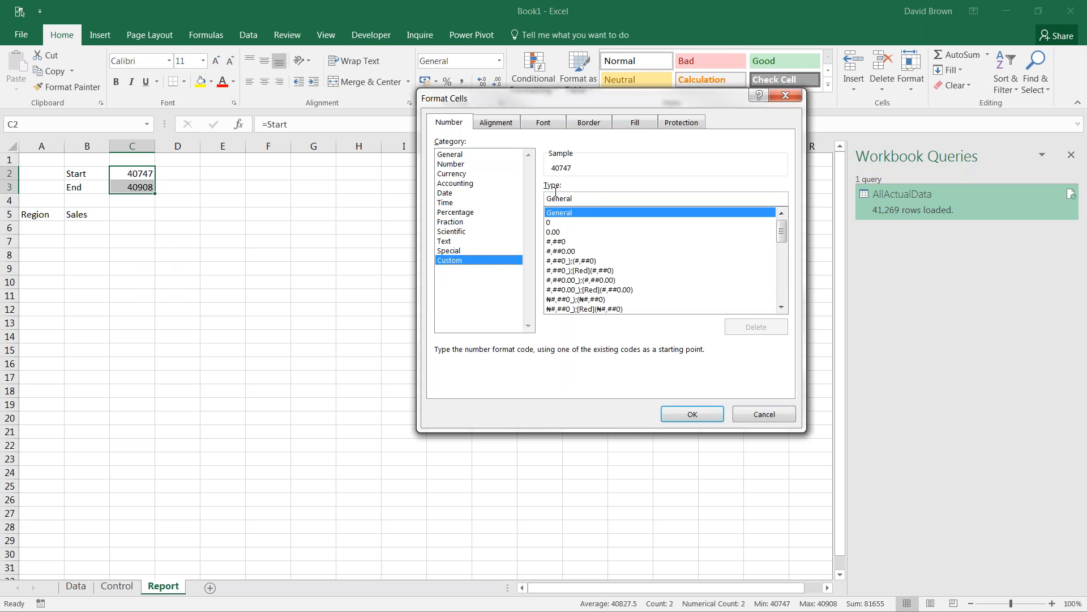
text(ddd)
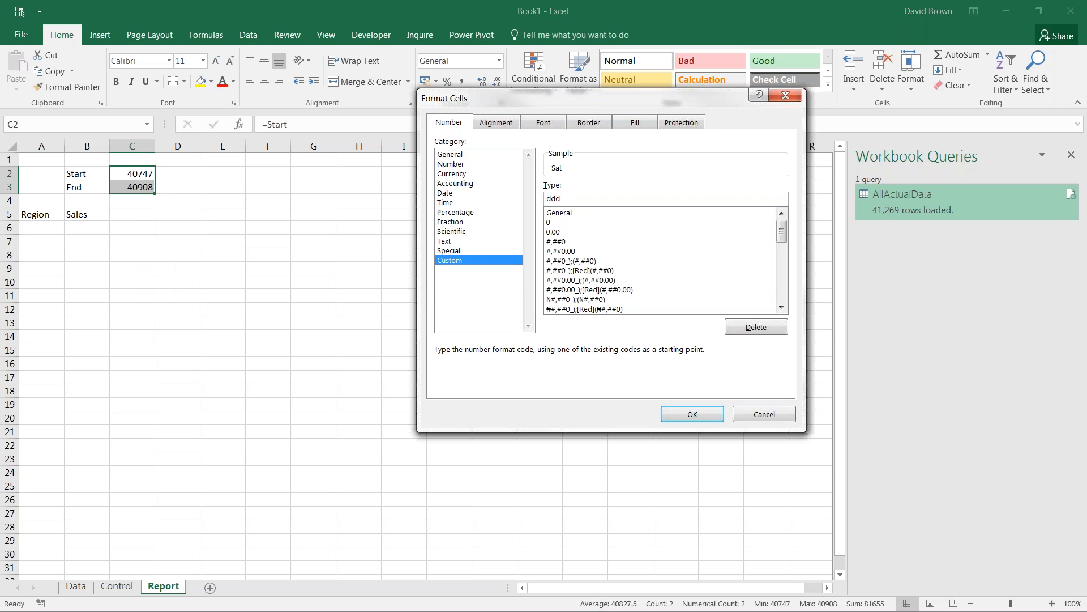
text(, d mmm yyyy)
key(Return)
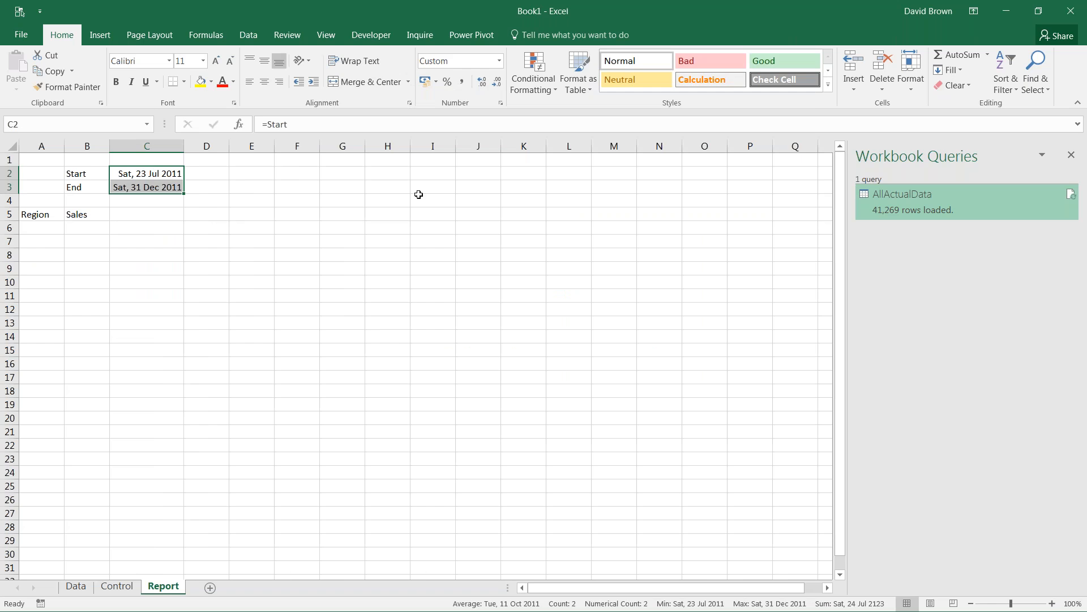
Append a ">" sign to the Start and End labels in B2 and B3.
click(139, 178)
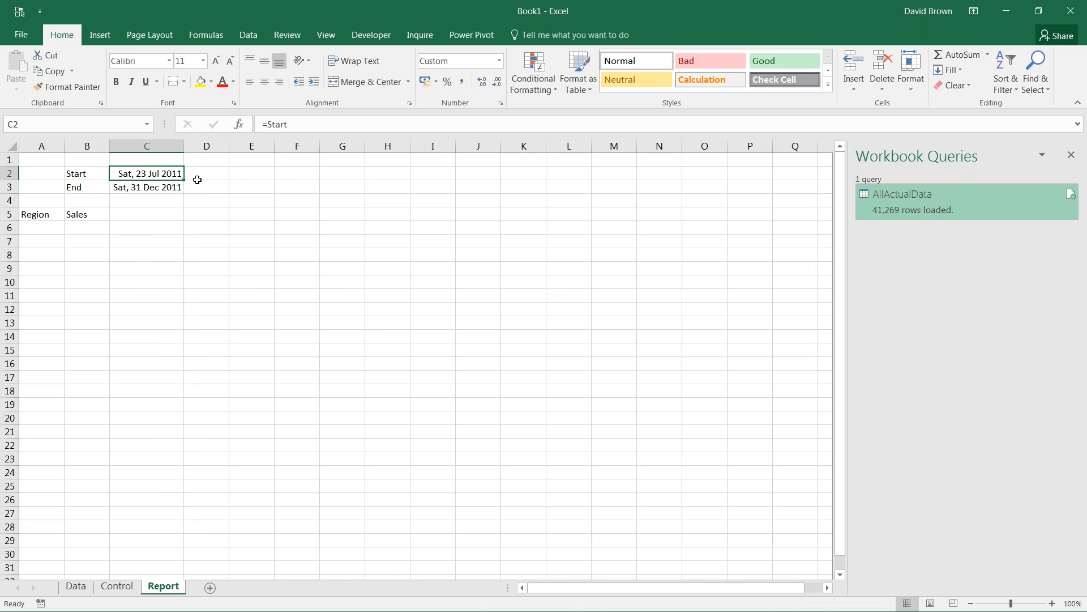
click(79, 173)
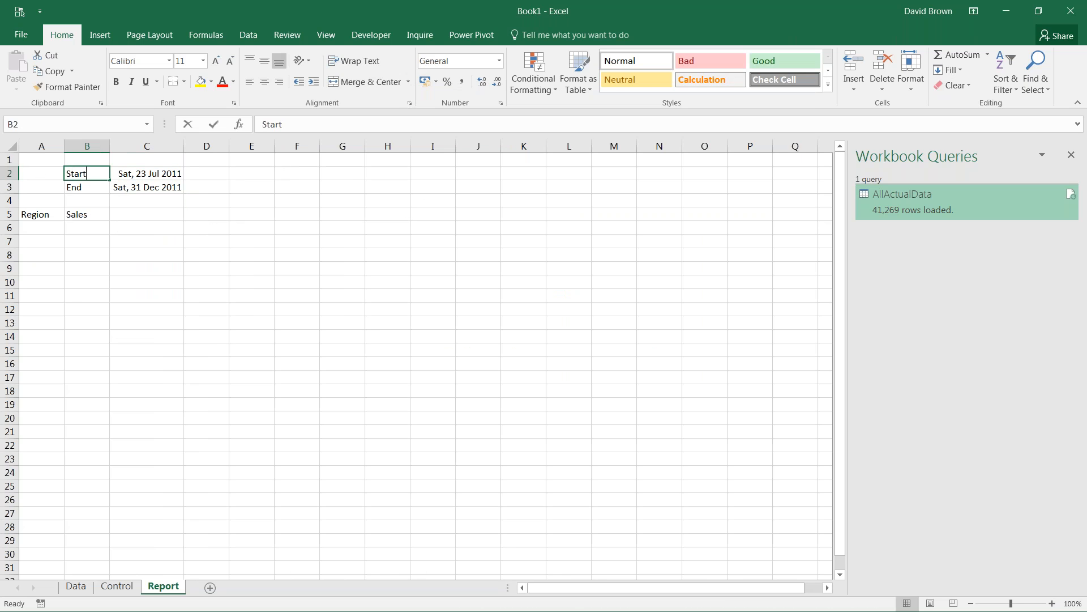
key(F2)
text(>)
key(Return)
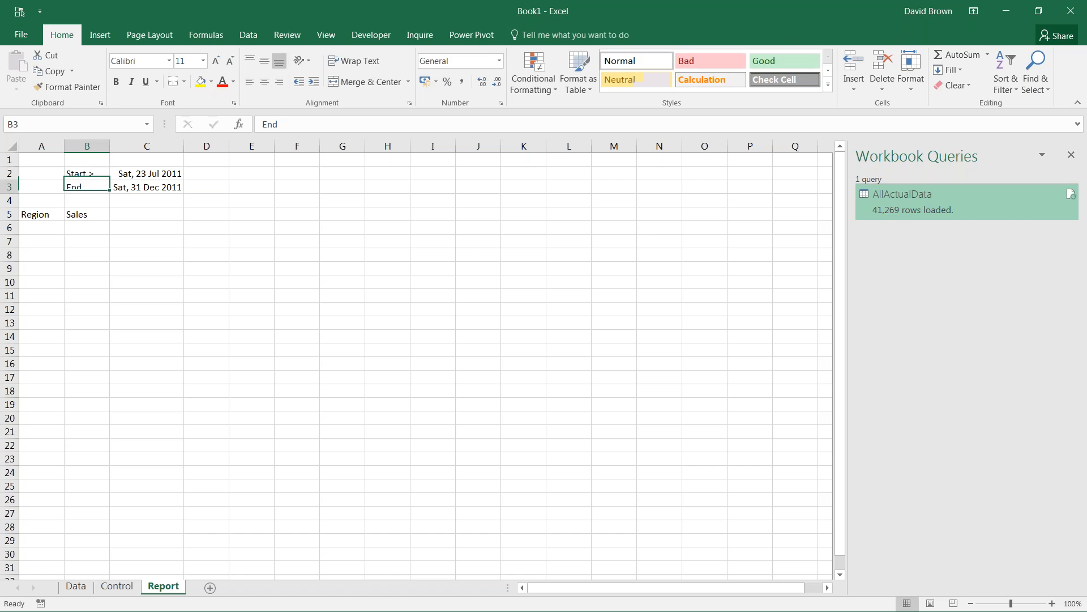
key(F2)
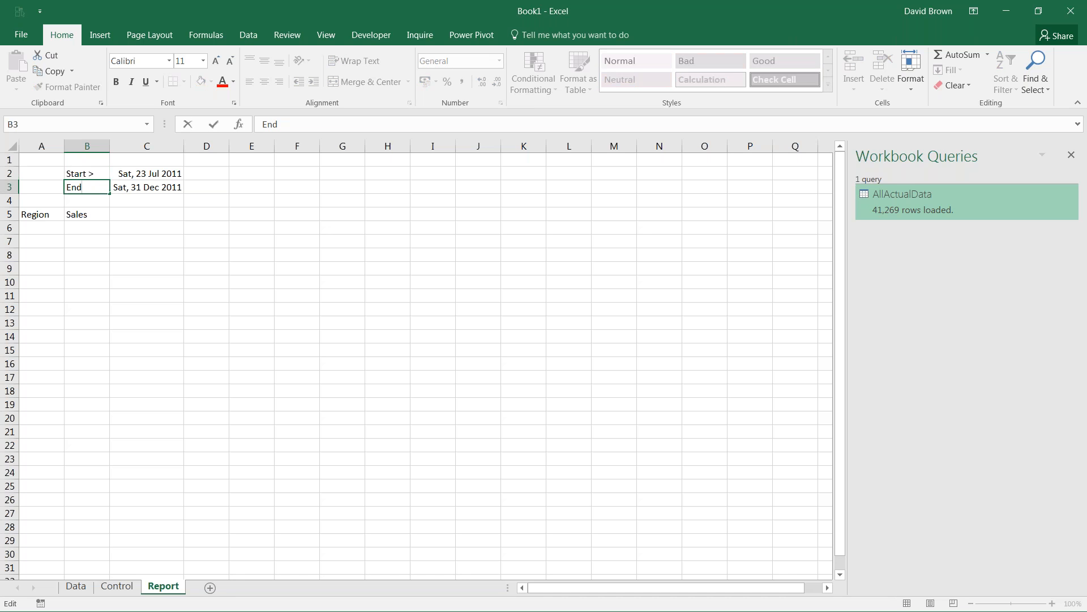
text(>)
key(Return)
click(41, 228)
click(42, 200)
click(41, 214)
click(86, 228)
click(86, 214)
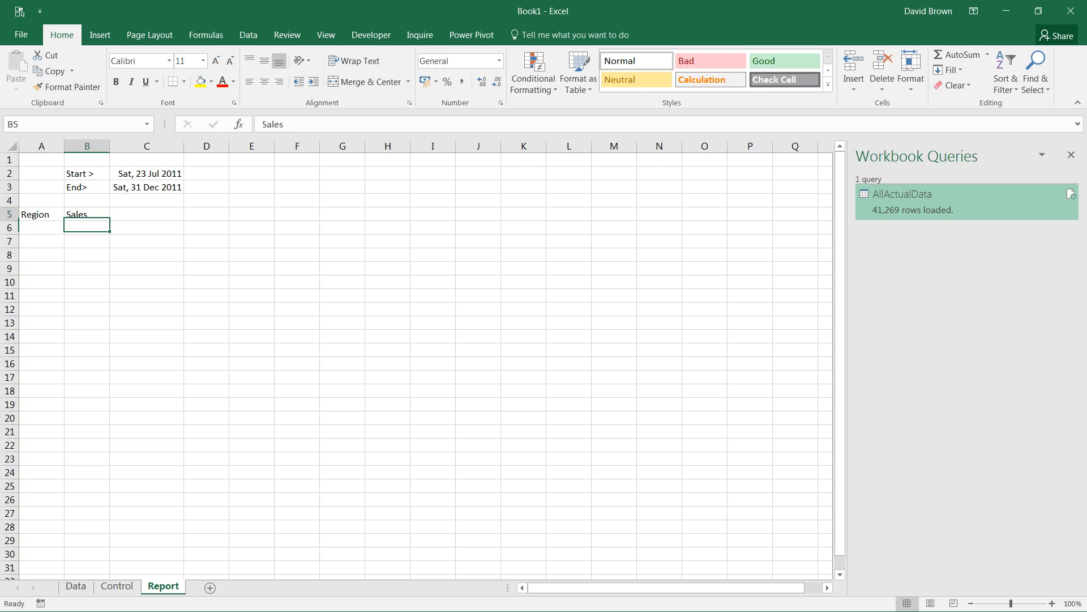
click(41, 227)
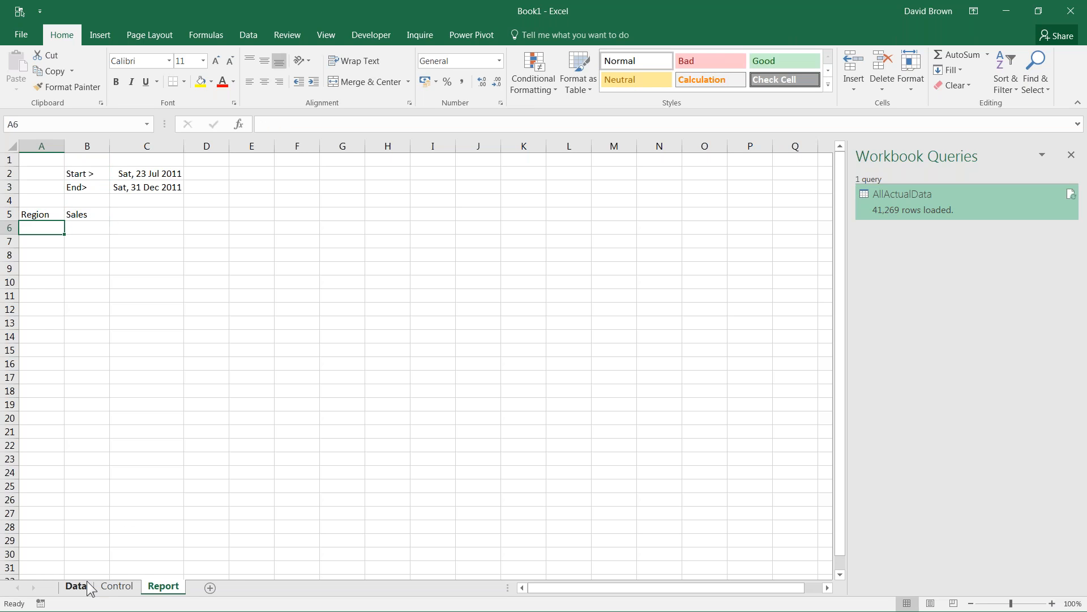
drag(39, 228, 44, 329)
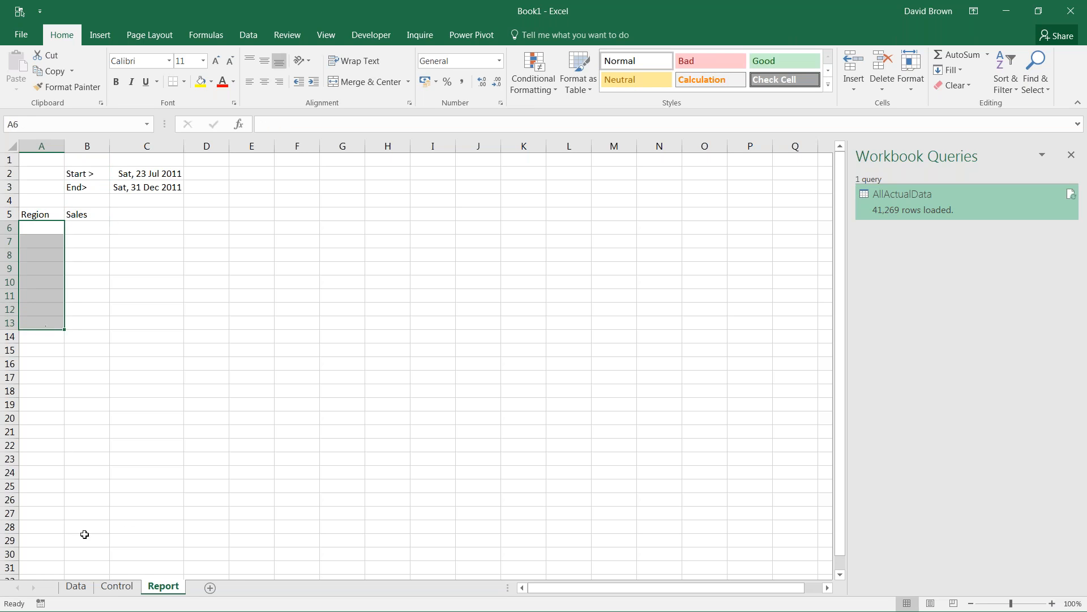
Copy all REGION values from the Data sheet's table and paste them with Paste Special on the Report sheet starting at A6.
click(81, 587)
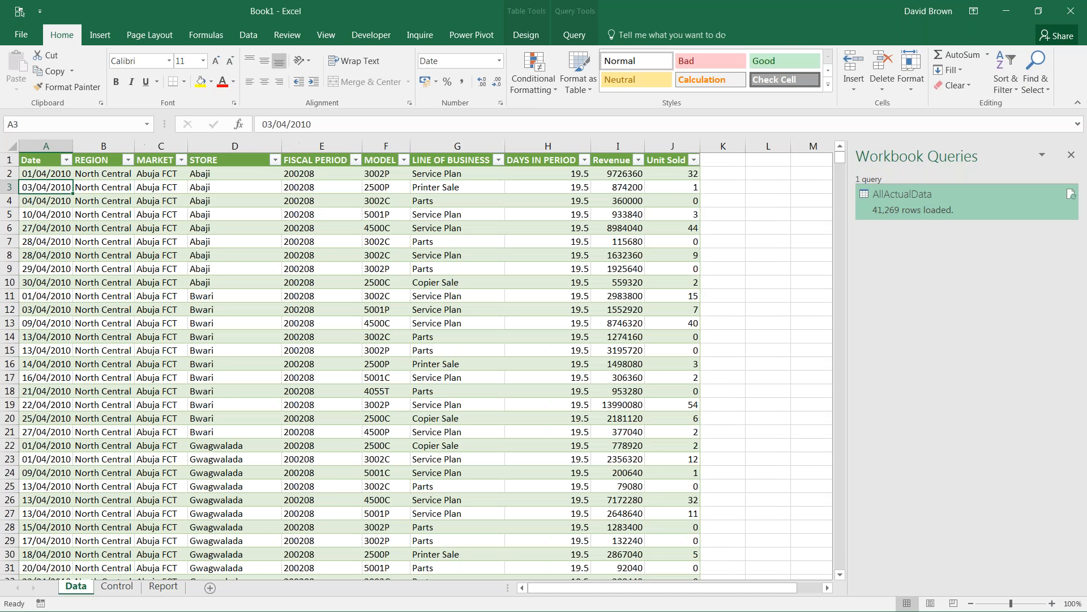
click(108, 162)
key(Down)
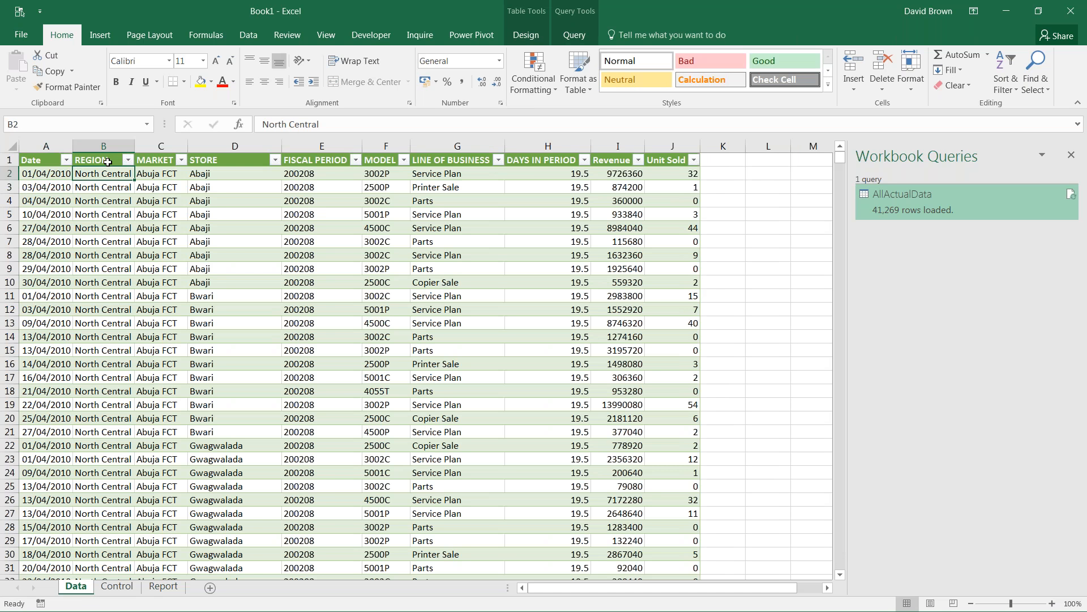
key(ctrl+shift+Down)
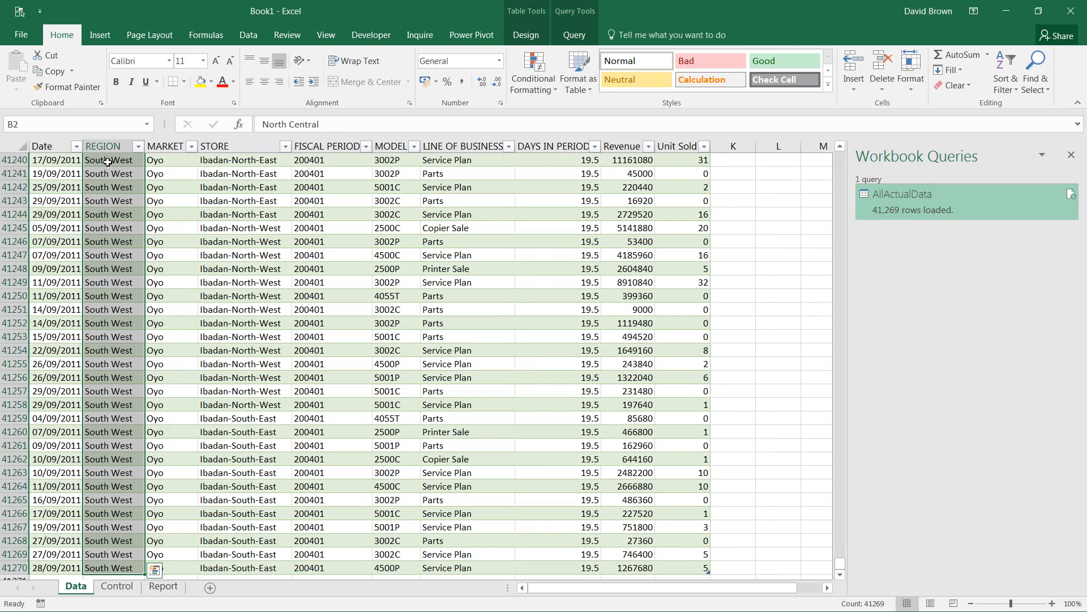
key(ctrl+c)
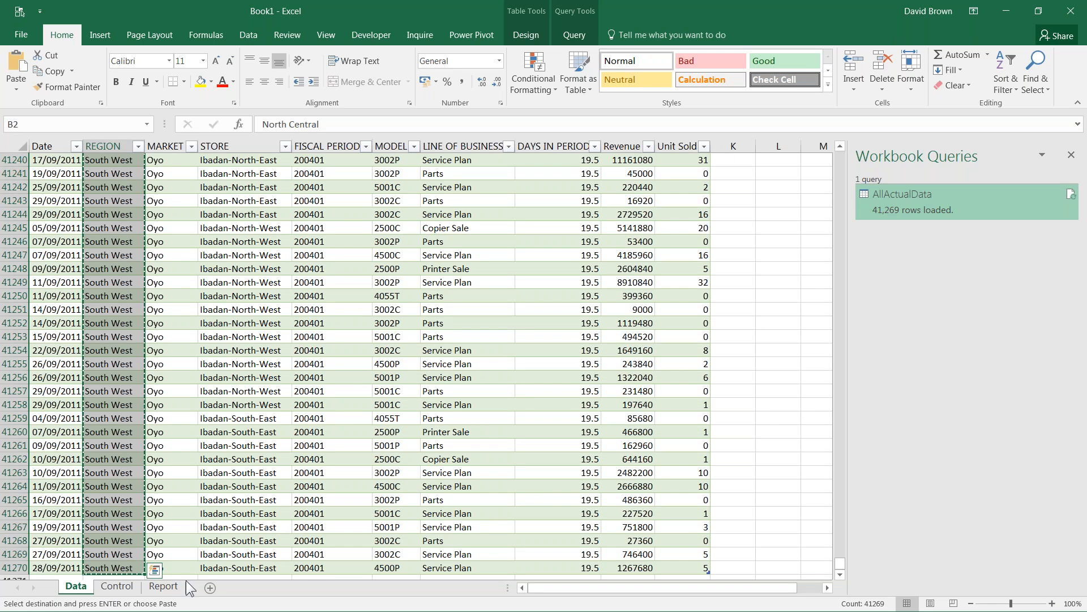
click(171, 585)
click(47, 228)
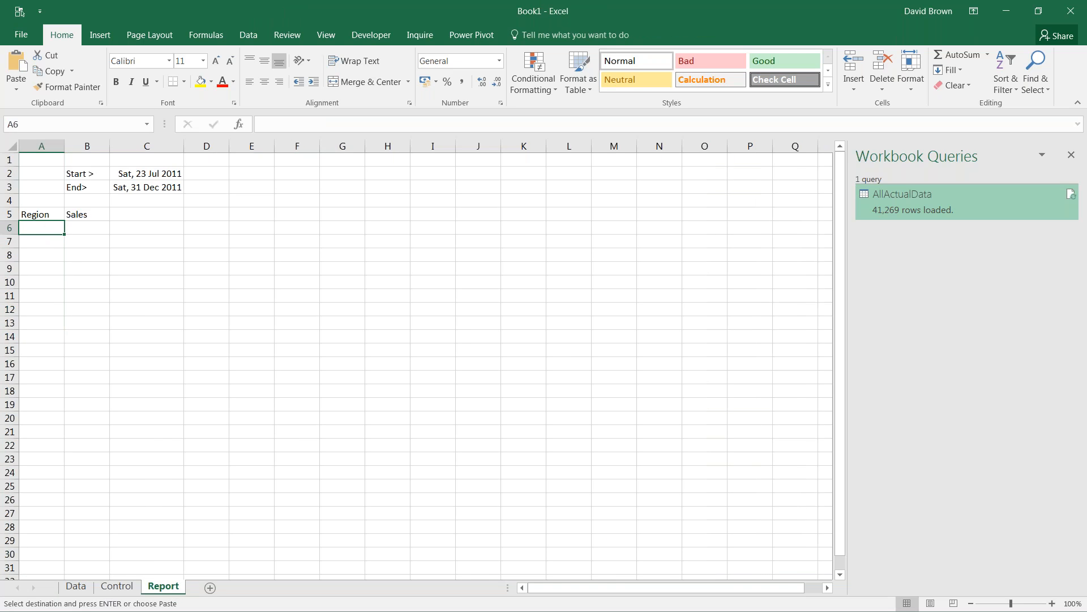
key(ctrl+alt+v)
key(Return)
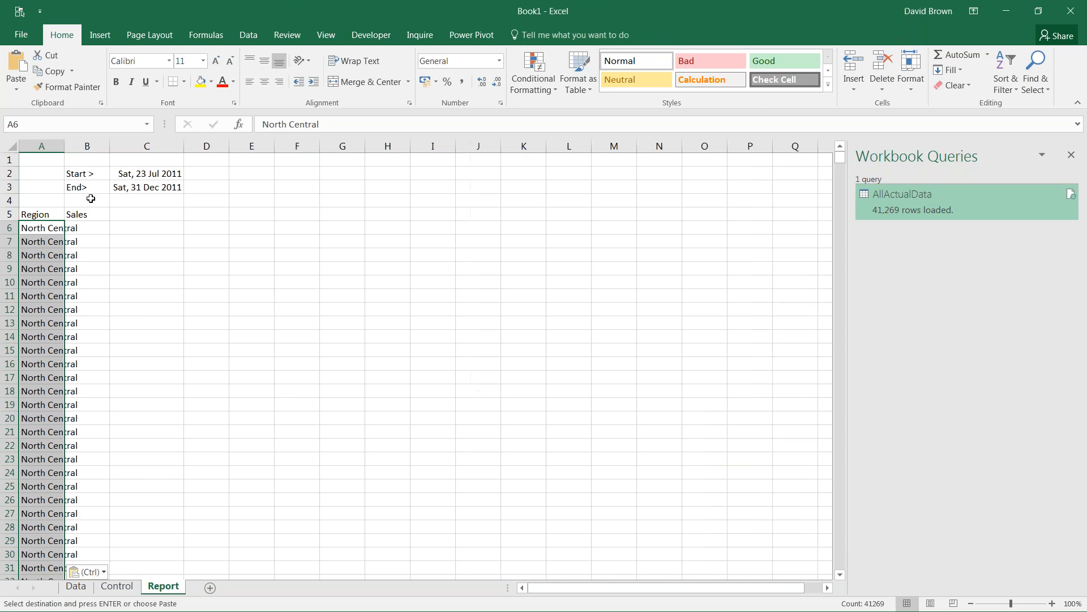
Remove the duplicates from the pasted region list, continuing with the current selection only.
click(248, 36)
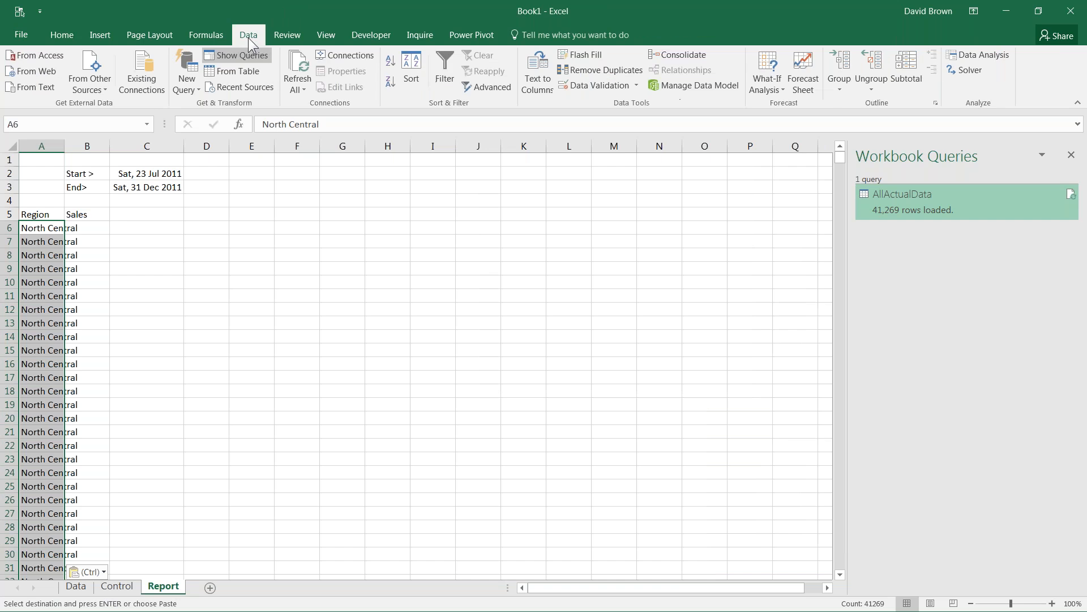
click(593, 69)
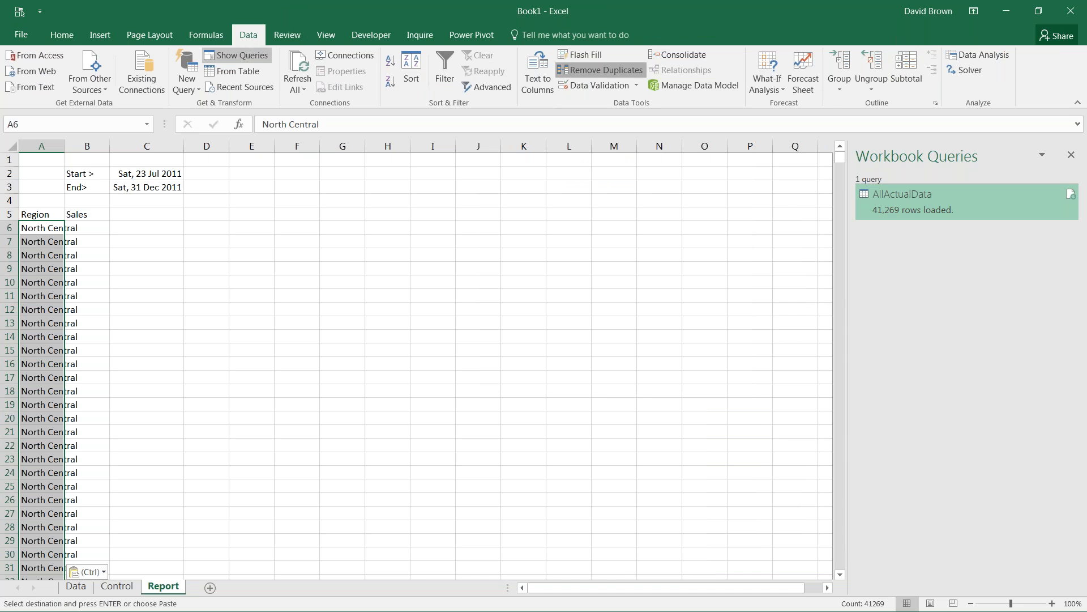
click(529, 283)
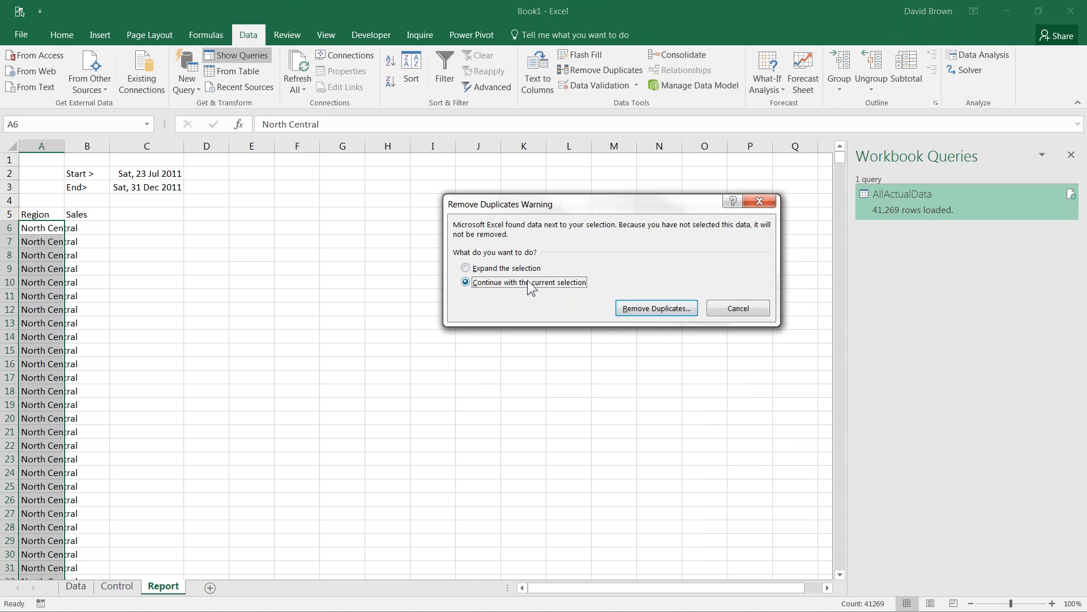
click(656, 309)
click(649, 350)
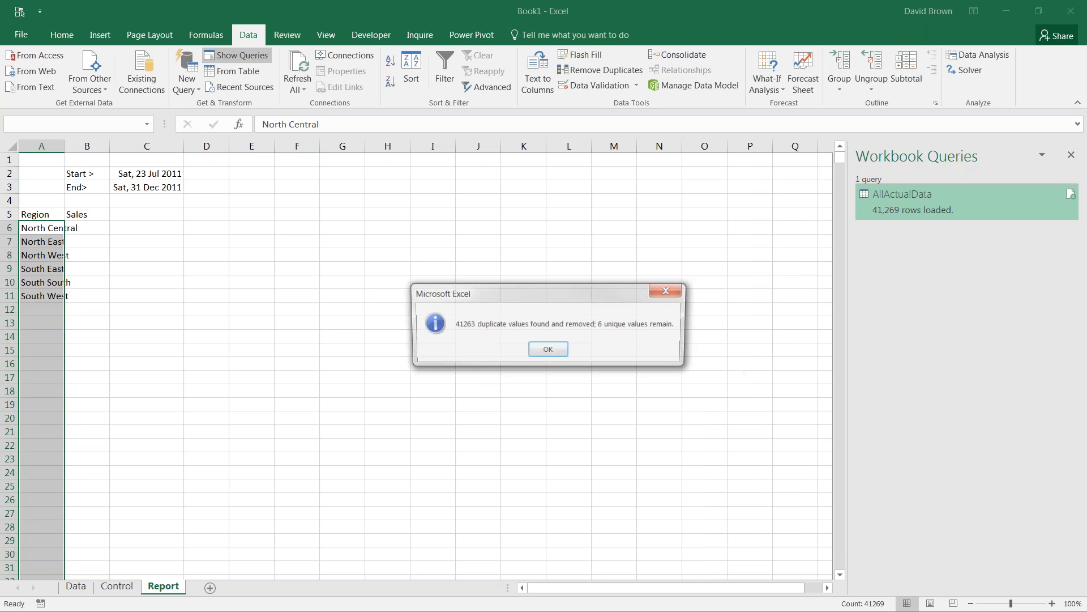
key(Return)
Move the Region and Sales table so its headings start at B7, and widen columns A and B to fit the region names.
click(87, 255)
drag(76, 151, 78, 150)
drag(42, 214, 177, 326)
click(177, 307)
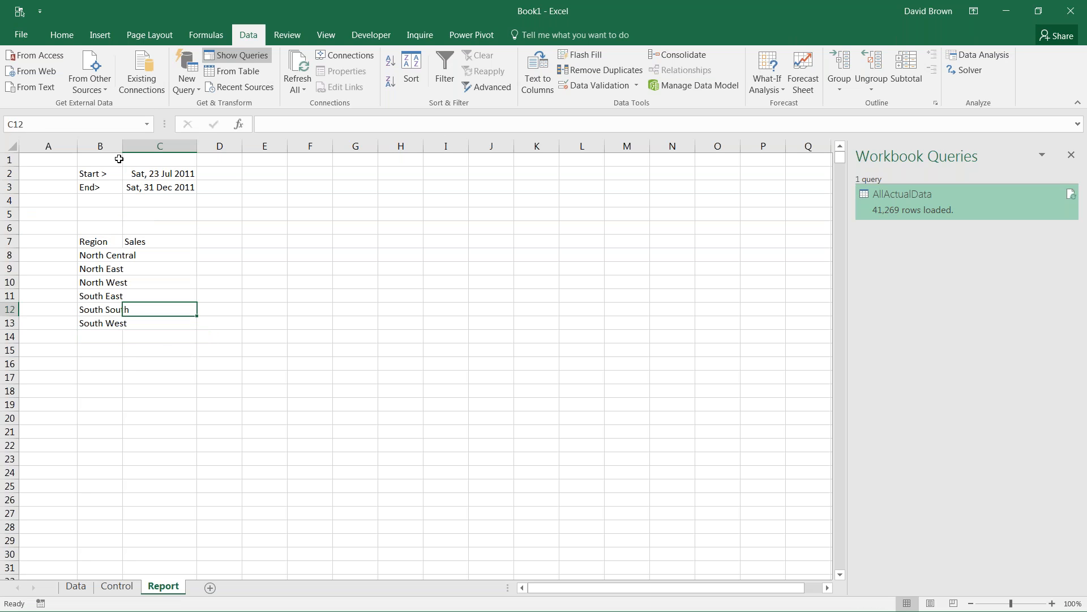
drag(122, 146, 139, 147)
click(199, 258)
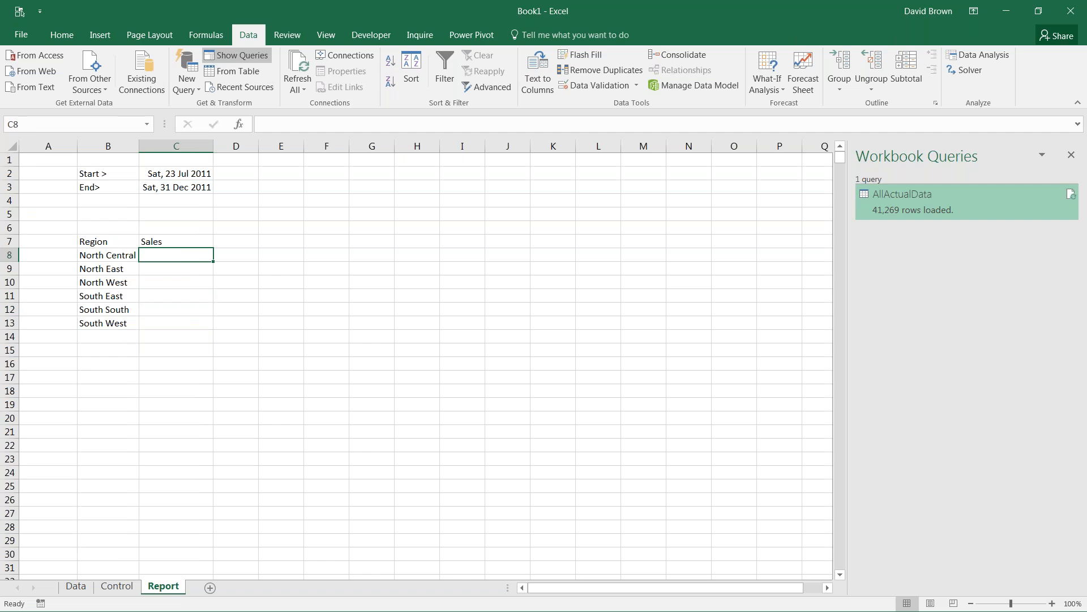
click(115, 255)
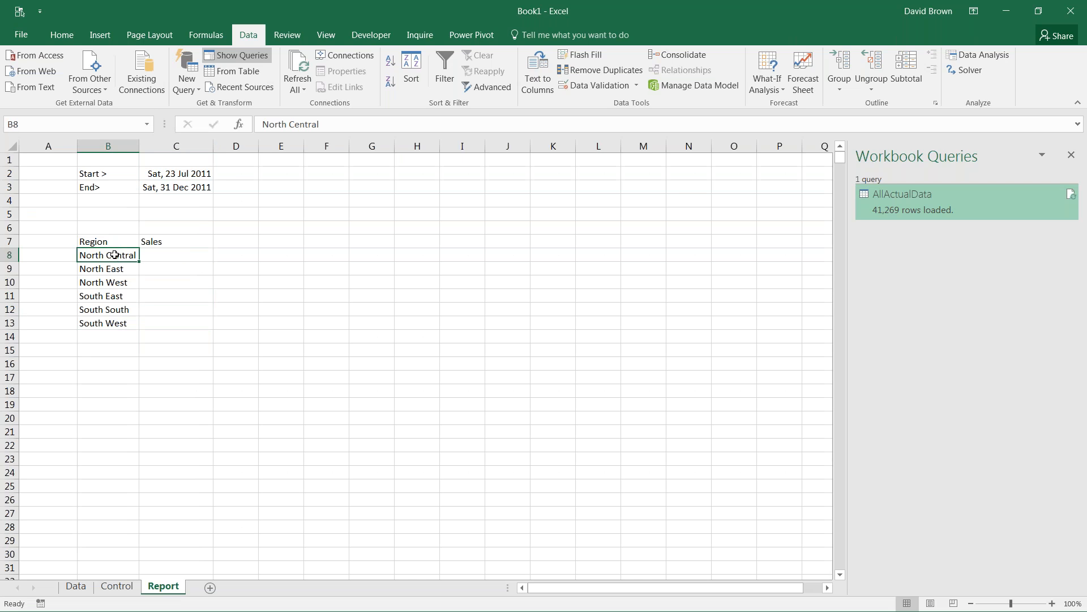
click(176, 176)
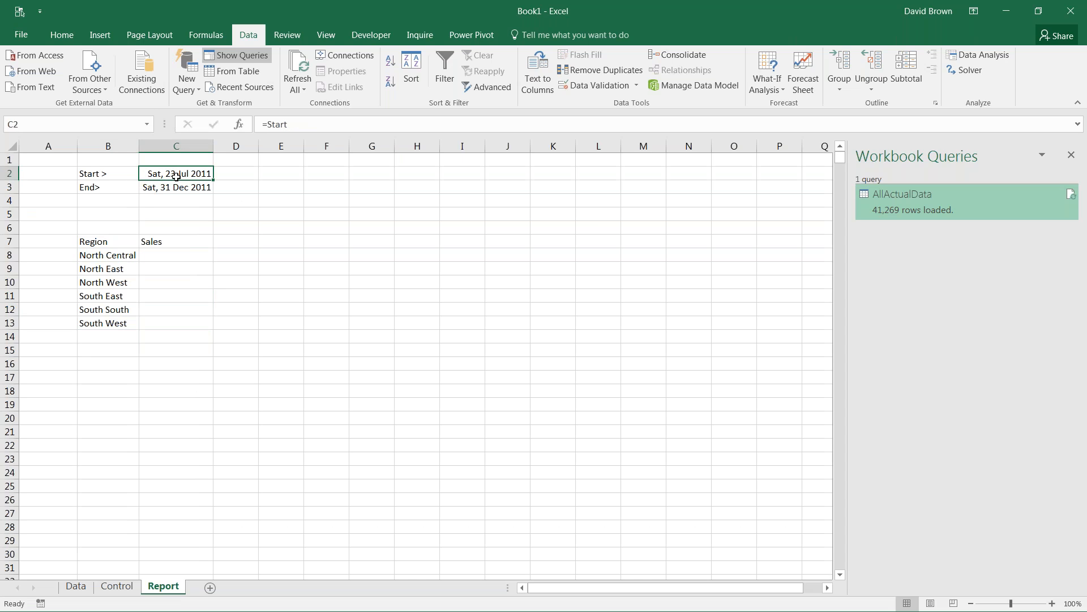
click(193, 188)
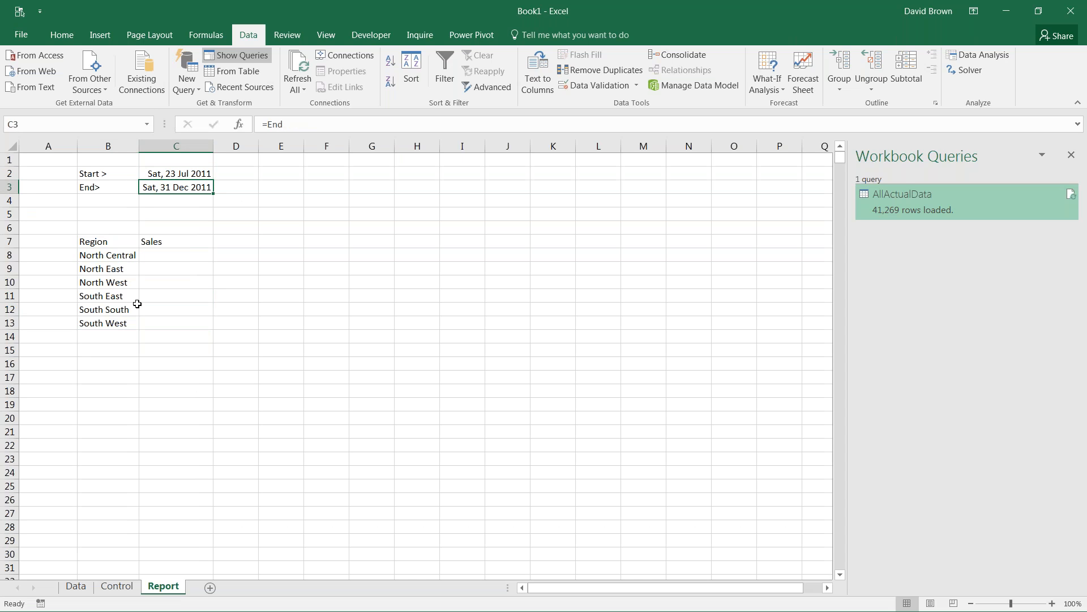
drag(179, 253, 180, 324)
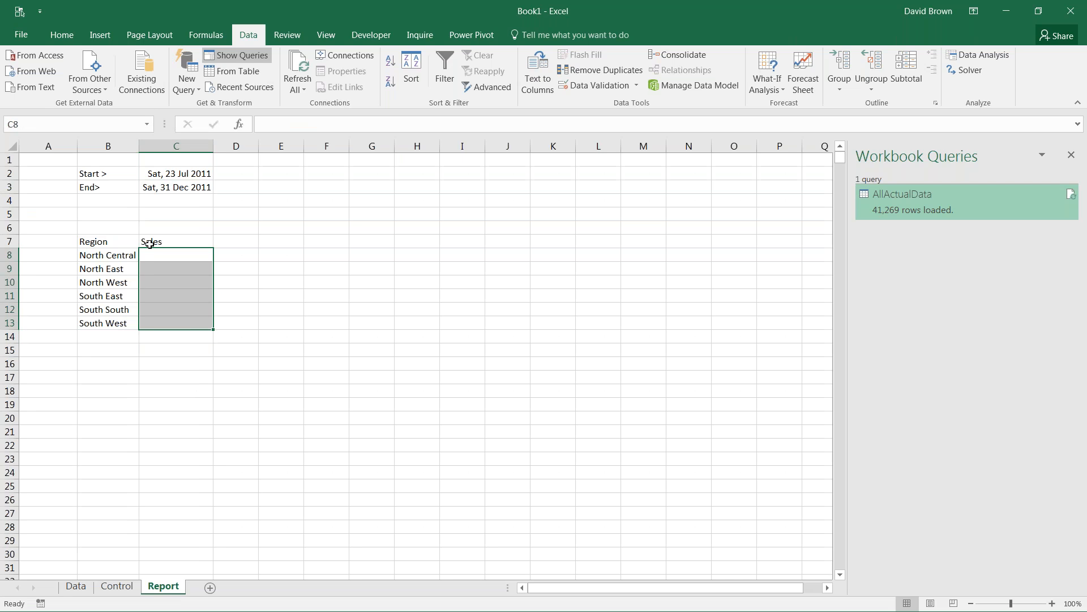
Start a SUMIFS formula in C8 for North Central and bring up its function arguments with fields for two criteria.
click(169, 259)
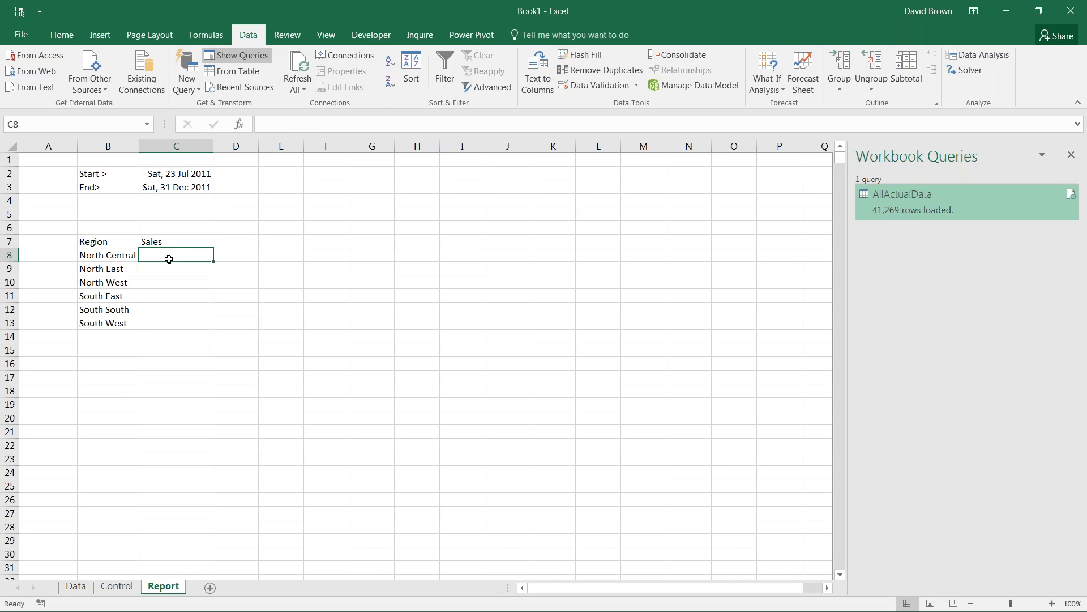
key(F2)
text(=sun)
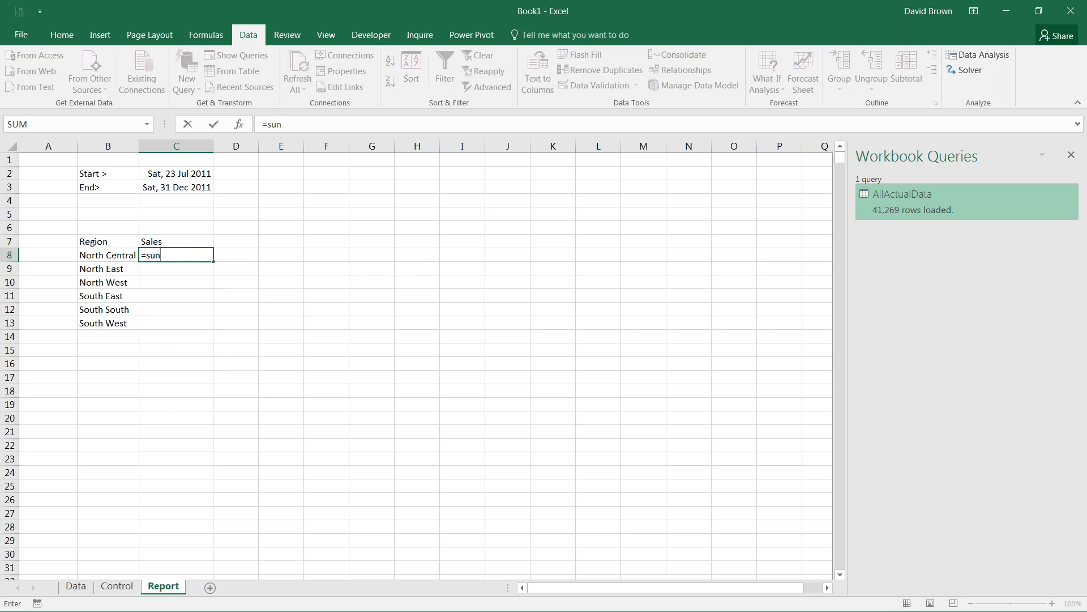
key(BackSpace)
text(m)
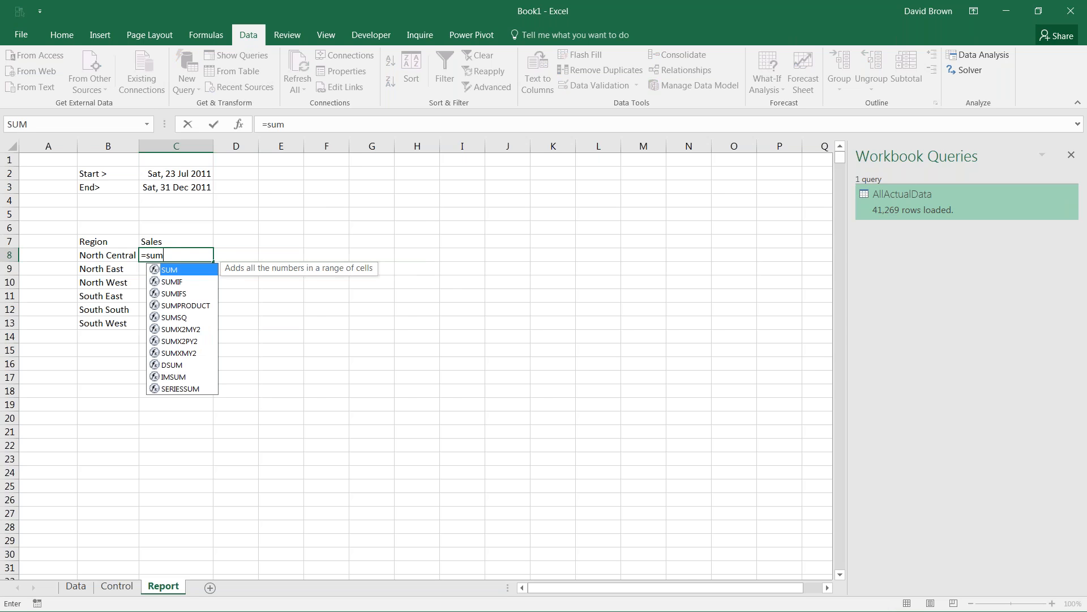
text(ifs)
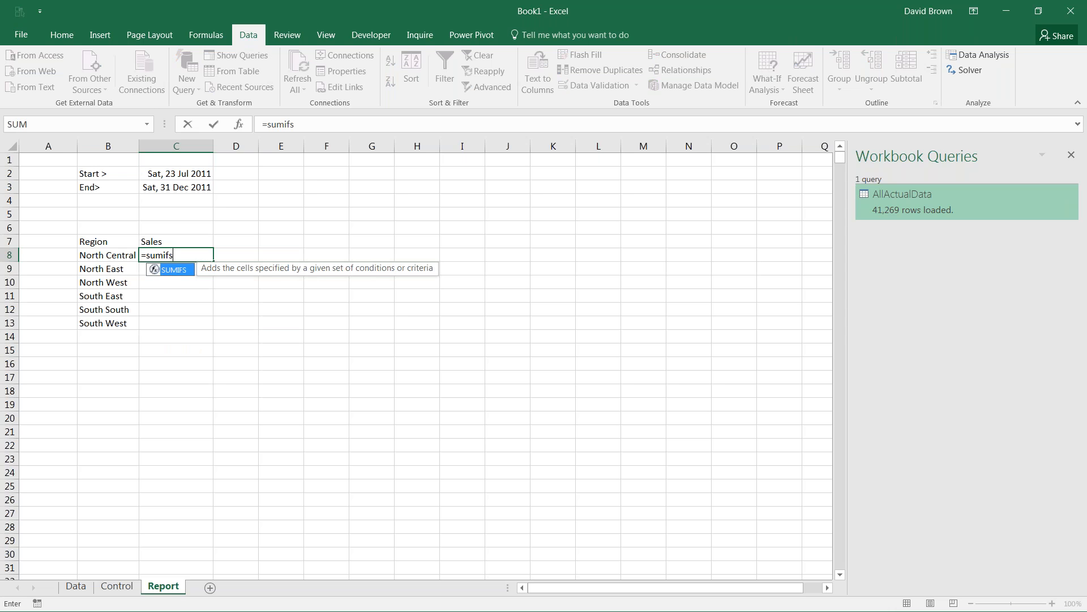
key(Tab)
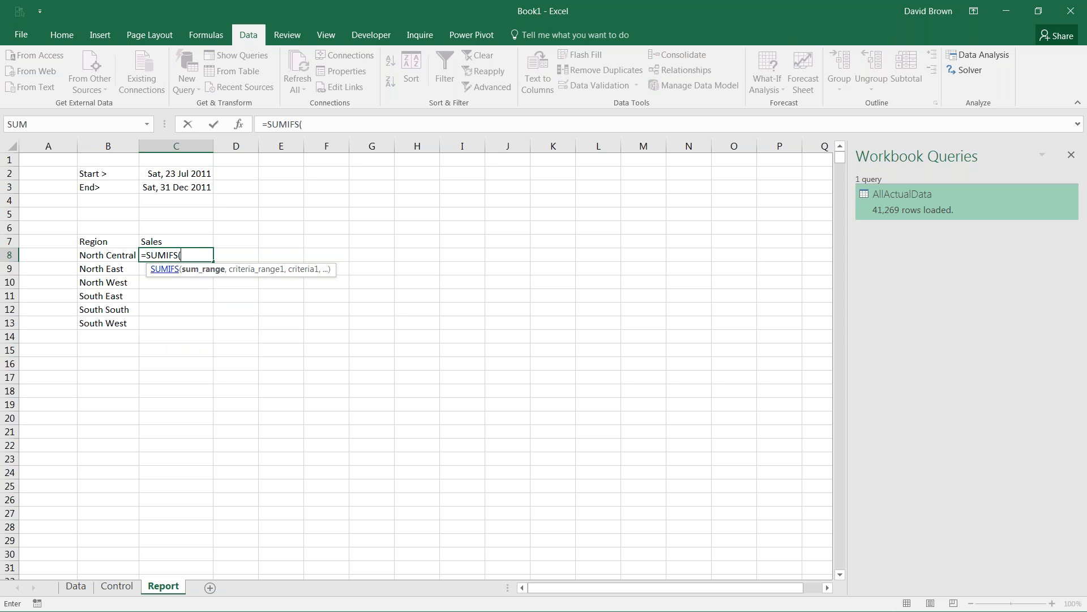
key(ctrl+a)
drag(470, 154, 442, 225)
click(465, 289)
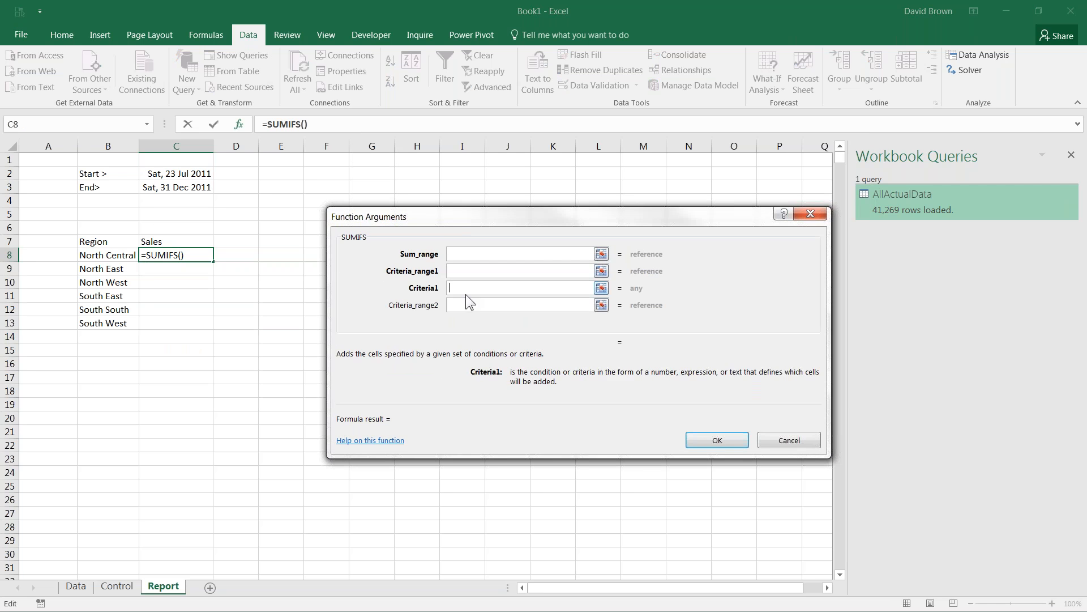
click(466, 305)
click(467, 323)
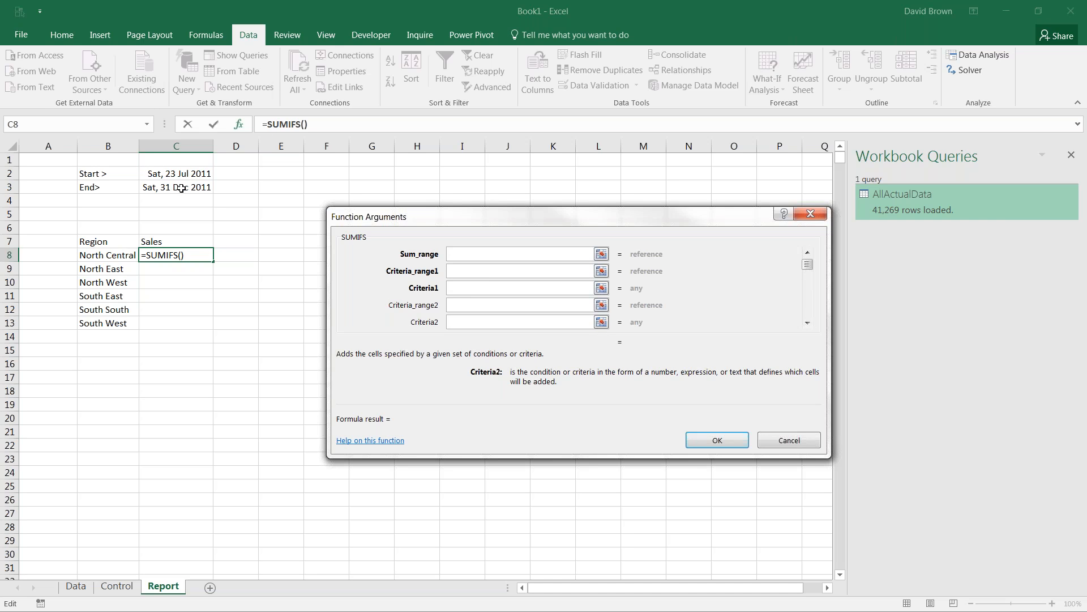
Set the Sum_range of the SUMIFS function to the Revenue column of the AllActualData table on the Data sheet.
click(461, 254)
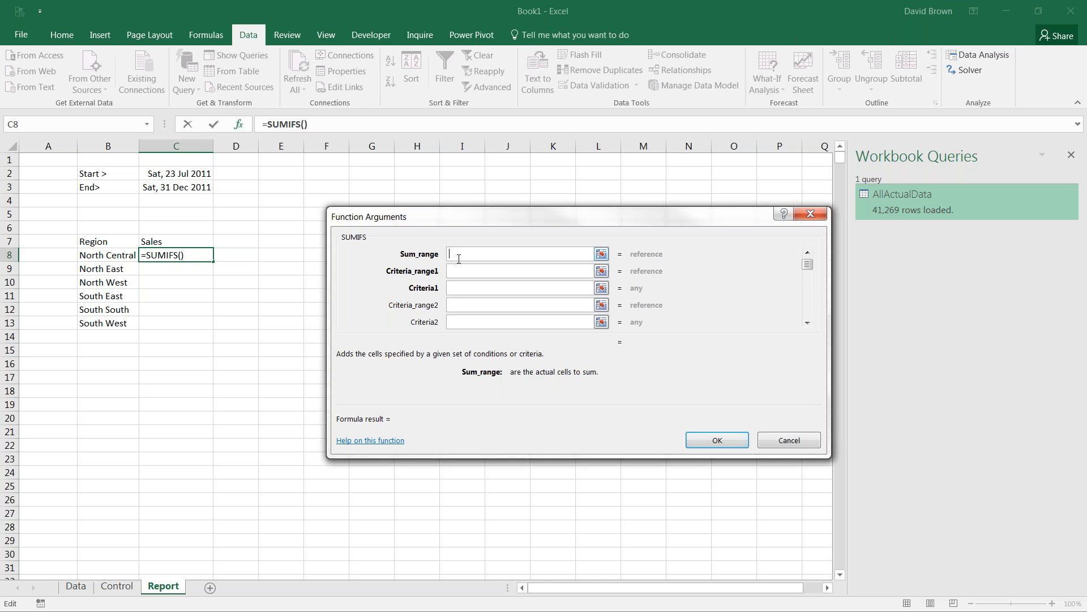
click(76, 587)
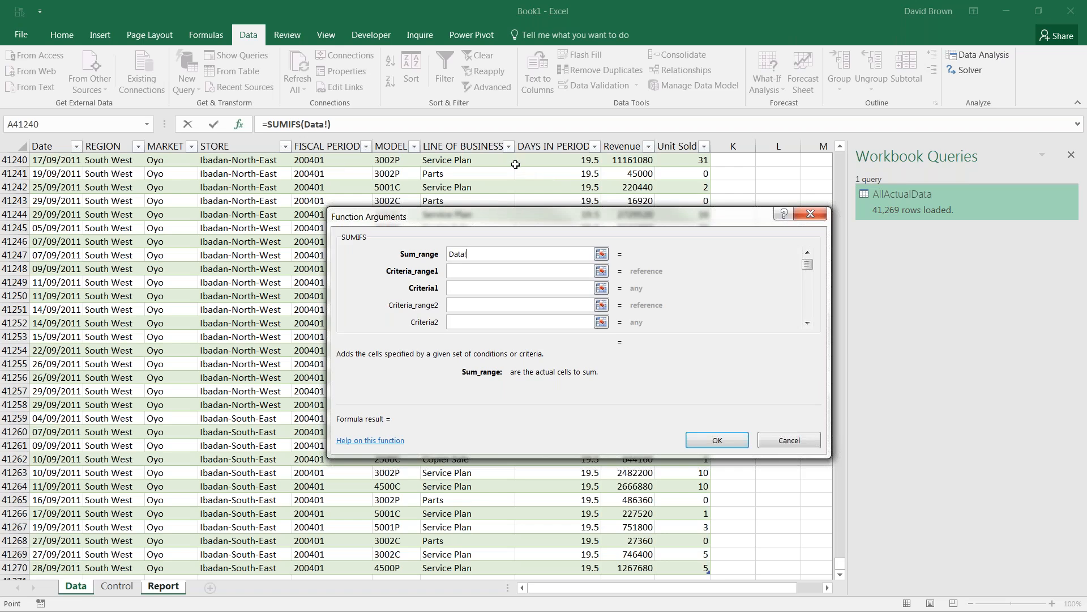
click(624, 146)
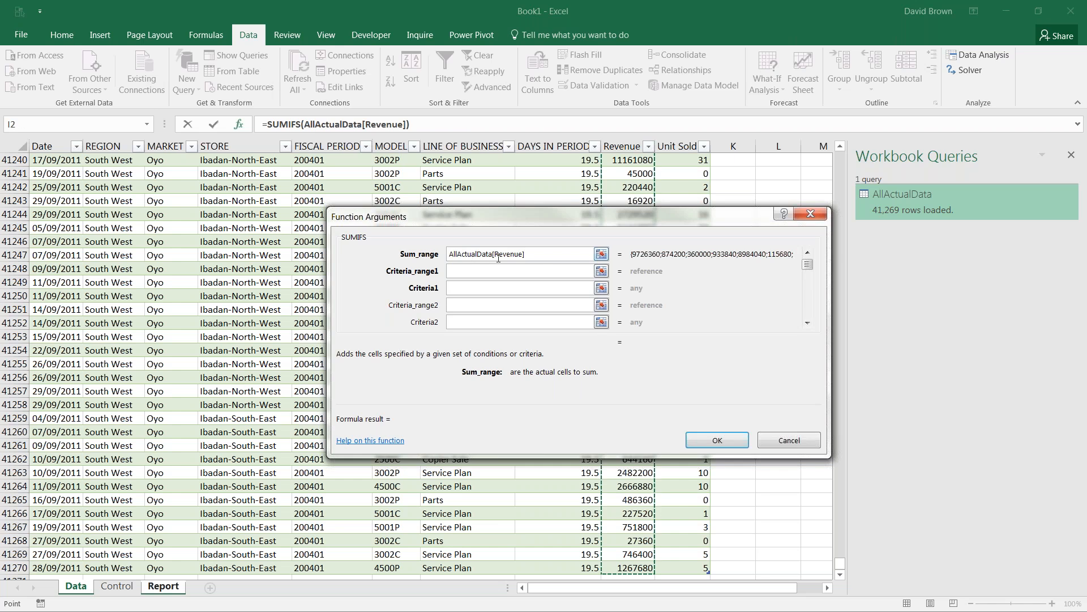
key(Tab)
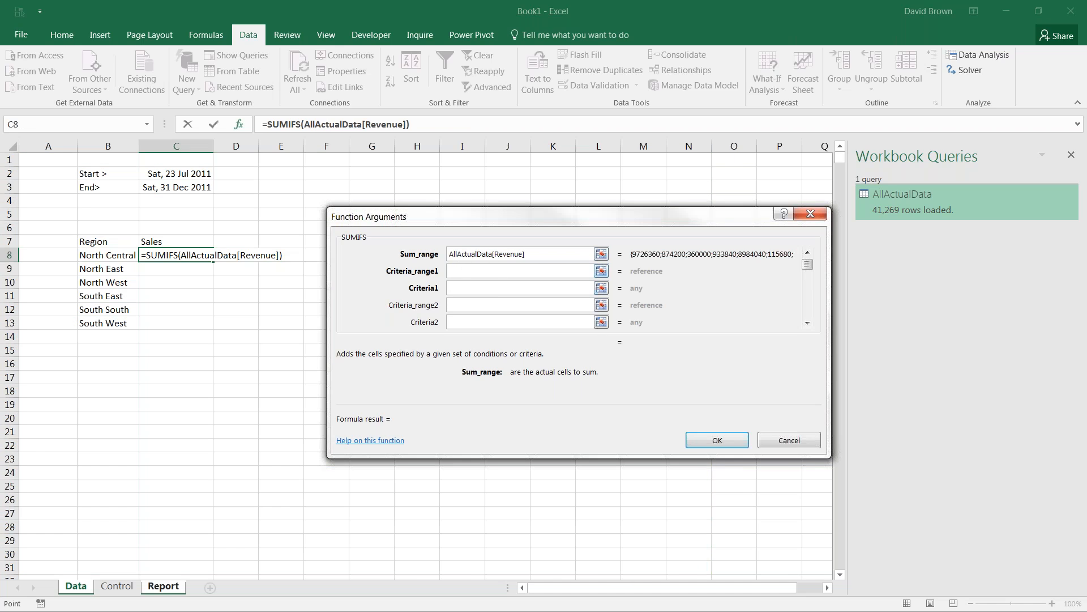
Set Criteria1 to $B8 with only the column locked, and Criteria_range1 to AllActualData[REGION].
click(456, 287)
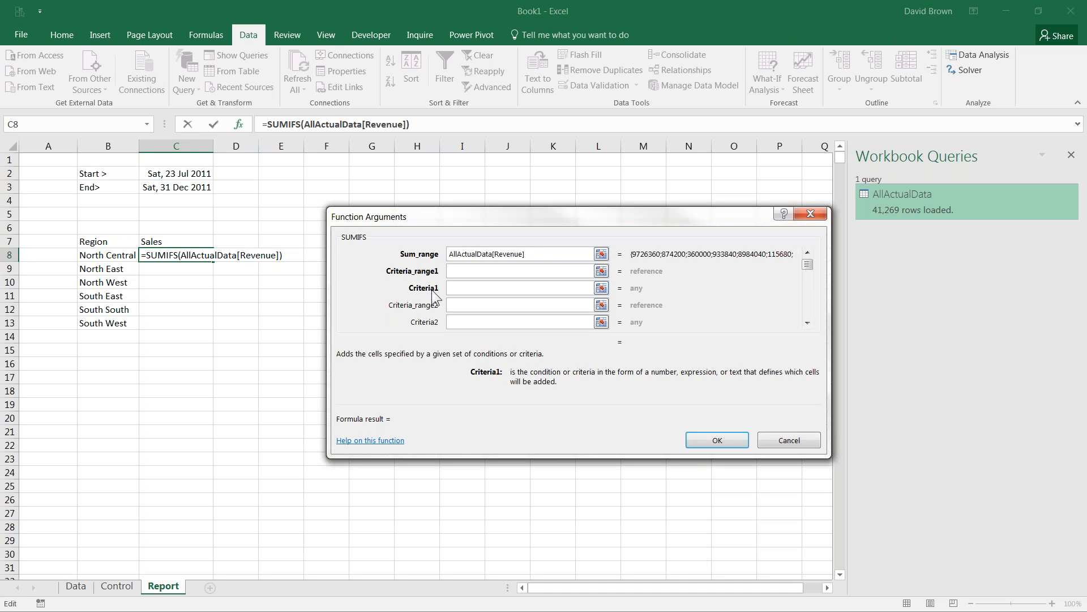
click(108, 255)
key(F4)
key(F4)
key(F4)
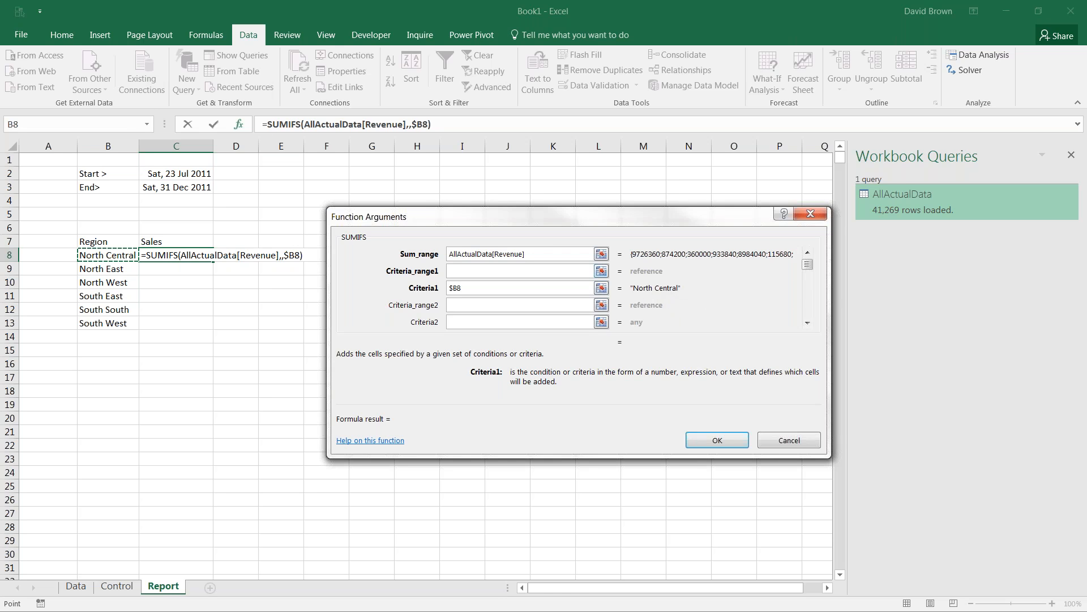
click(499, 270)
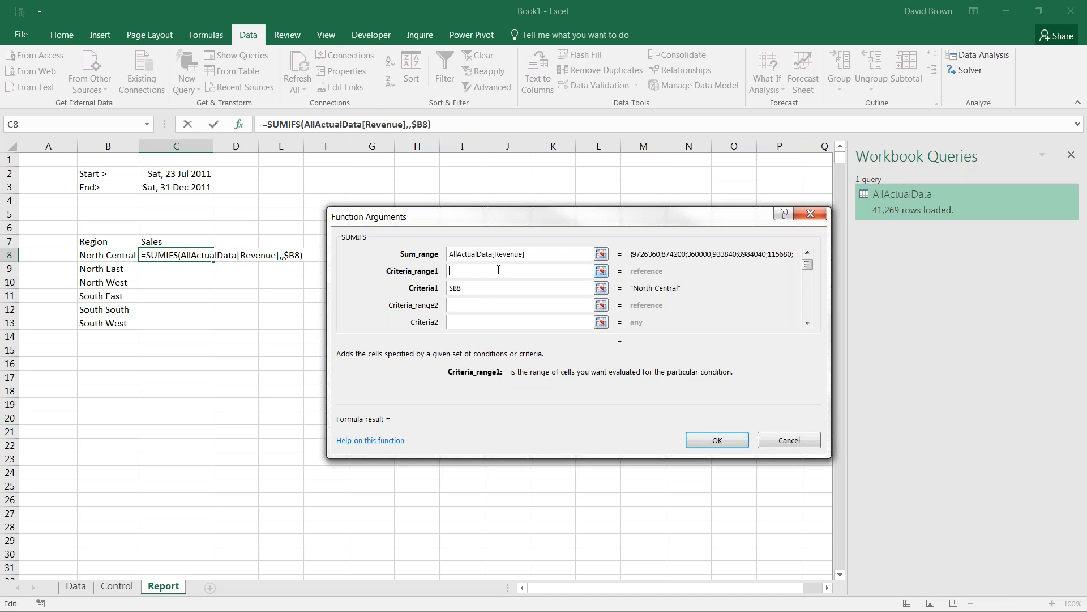
click(75, 587)
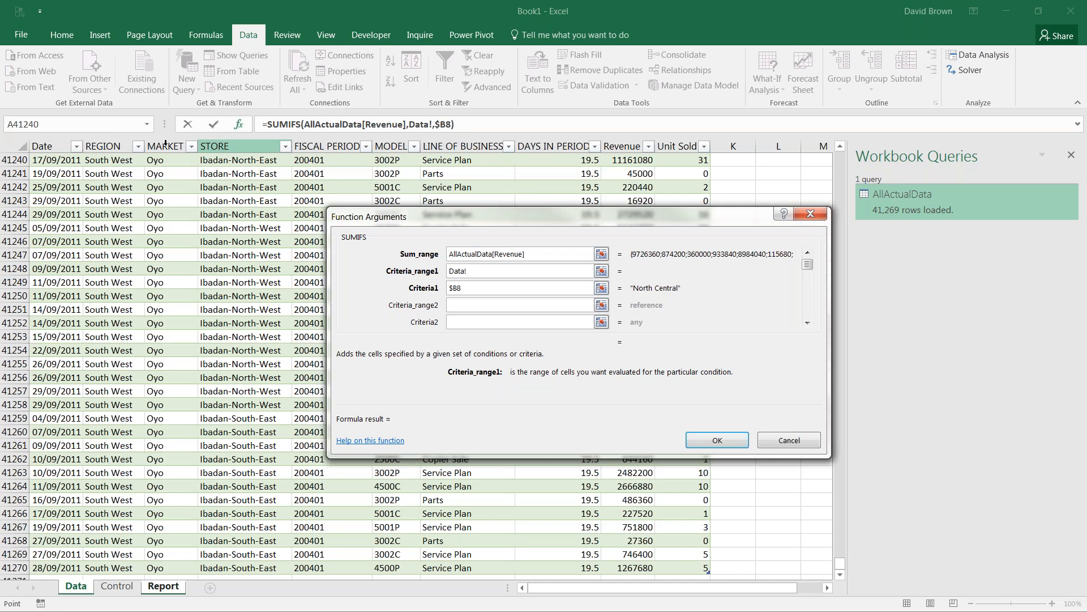
click(116, 146)
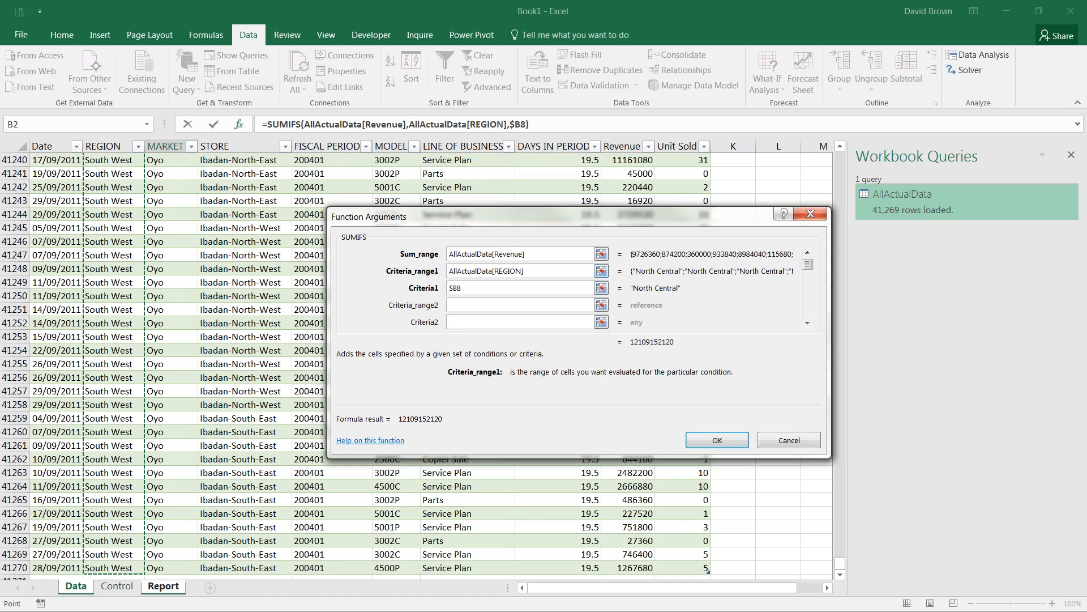
Set Criteria2 to ">="&Start, inserting the defined name Start from the list of names.
click(463, 322)
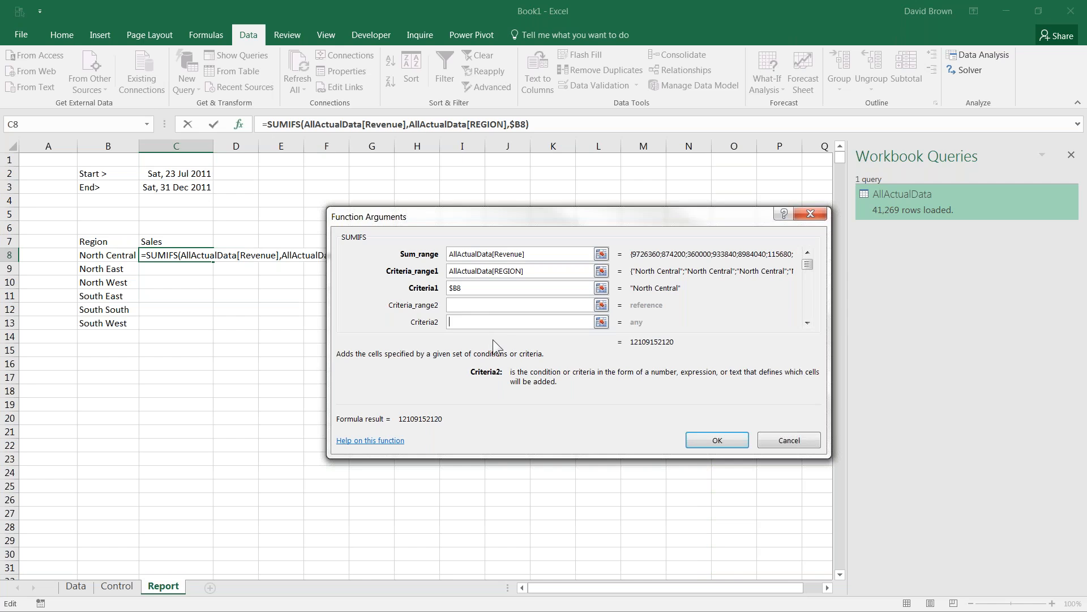
text(@)
key(BackSpace)
text(">=)
text(&)
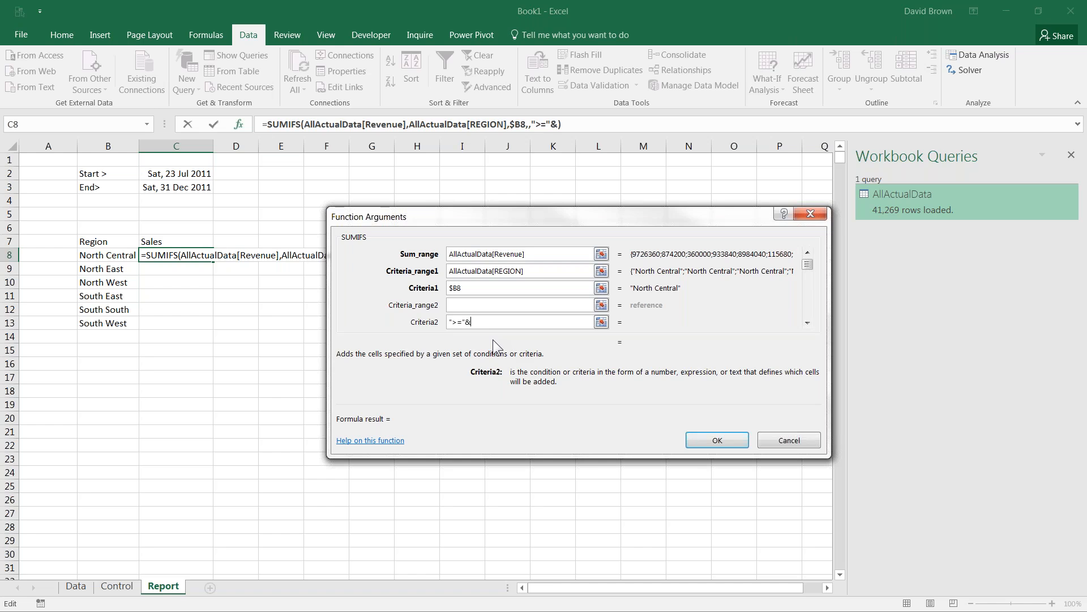
key(F3)
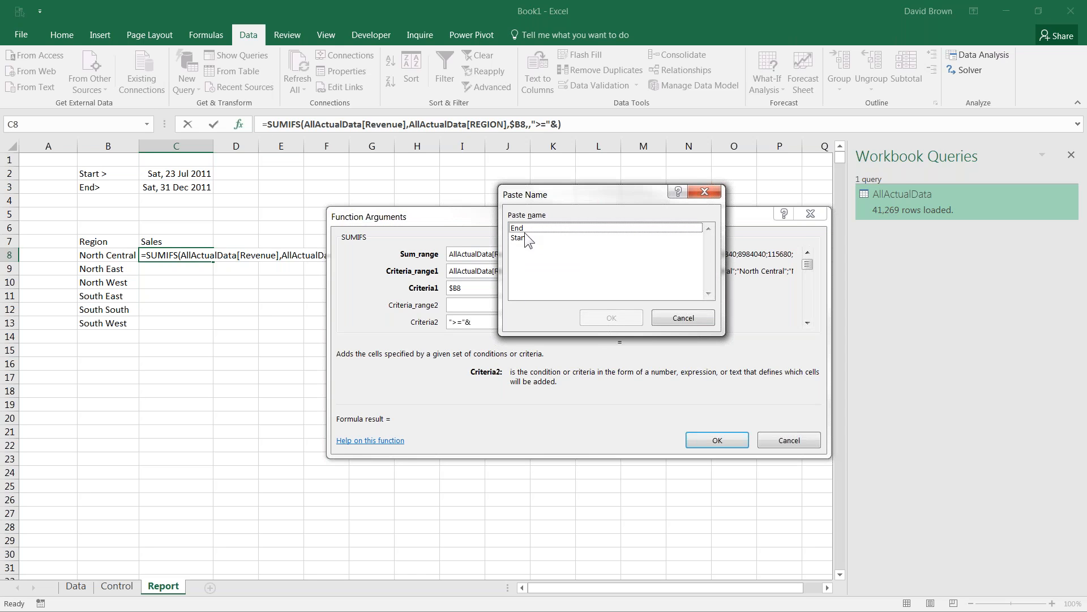
click(522, 238)
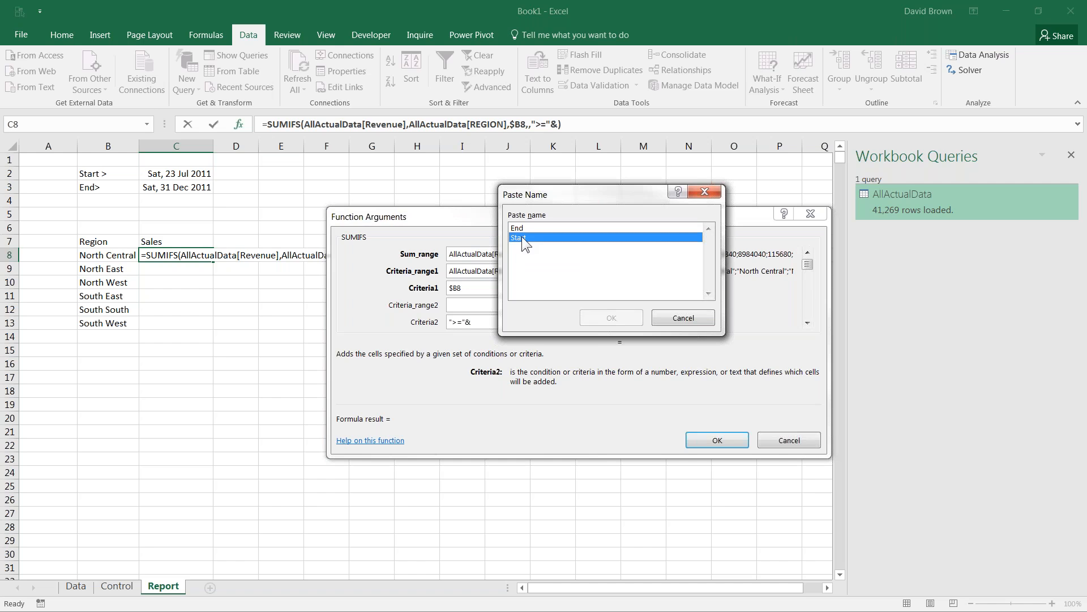
click(620, 320)
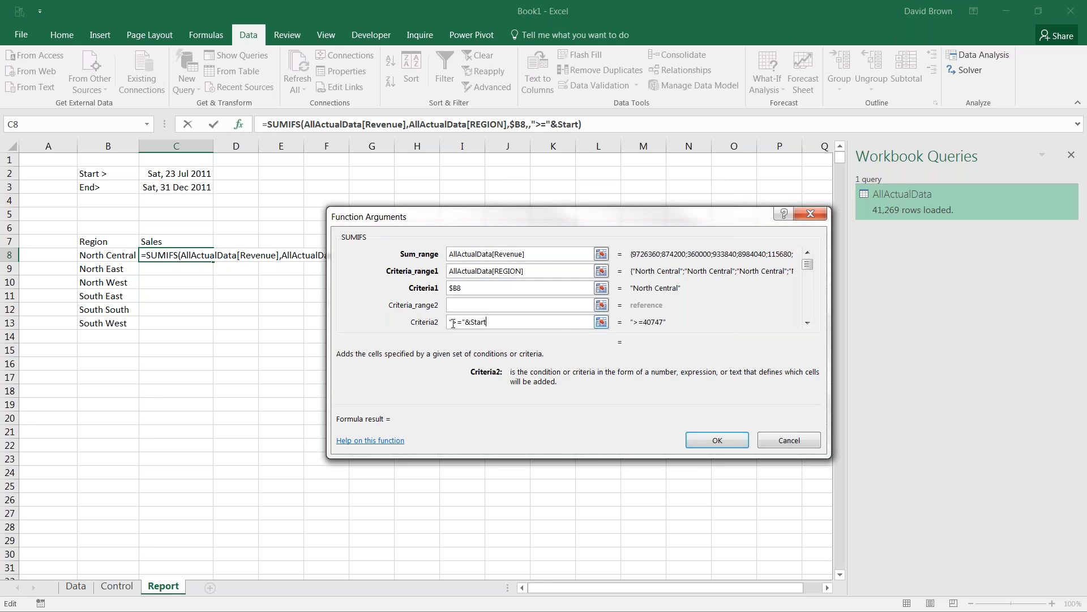
key(Right)
key(Right)
key(Right)
key(Right)
key(Right)
key(Right)
key(Right)
key(Right)
key(Right)
key(Right)
Set Criteria_range2 to the Date column of the AllActualData table on the Data sheet.
key(shift+Tab)
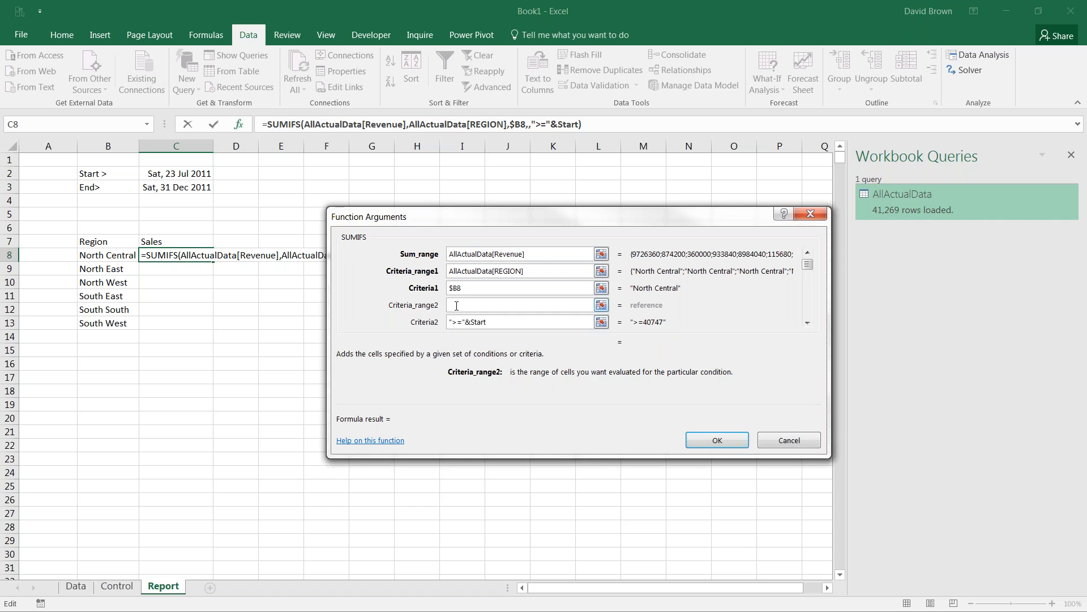
click(76, 586)
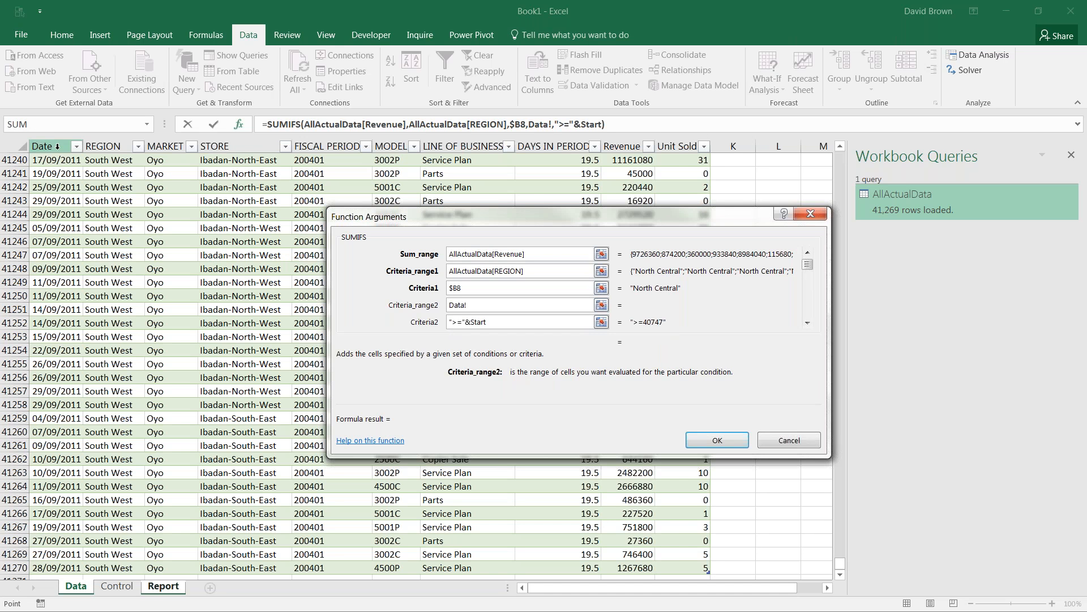
click(57, 146)
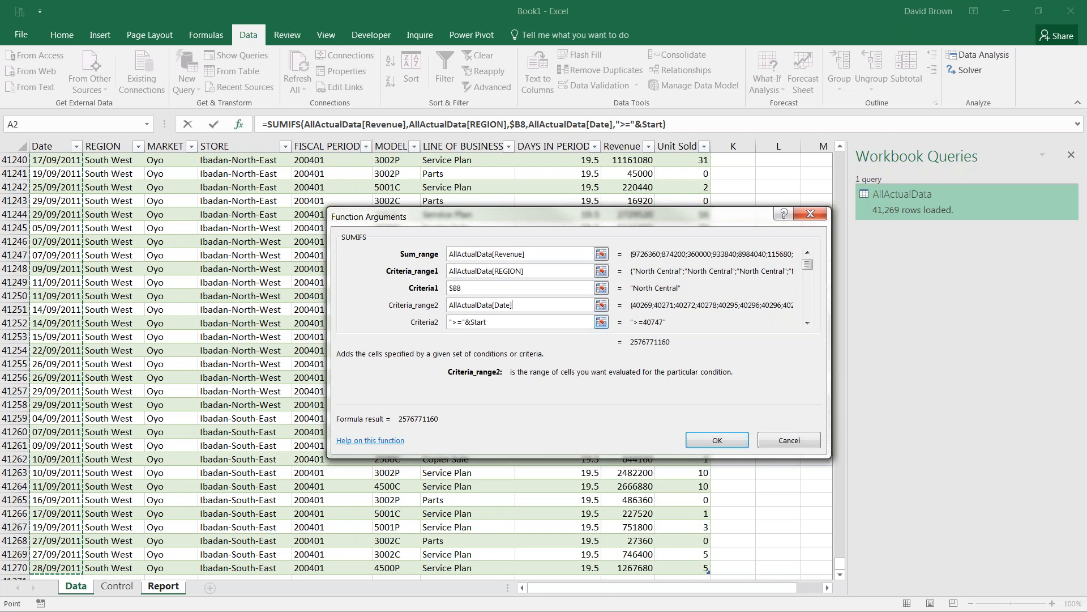
Add a third condition with Criteria3 as "<="&End, using the defined name End, and Criteria_range3 as AllActualData[Date].
click(807, 322)
click(807, 322)
click(470, 322)
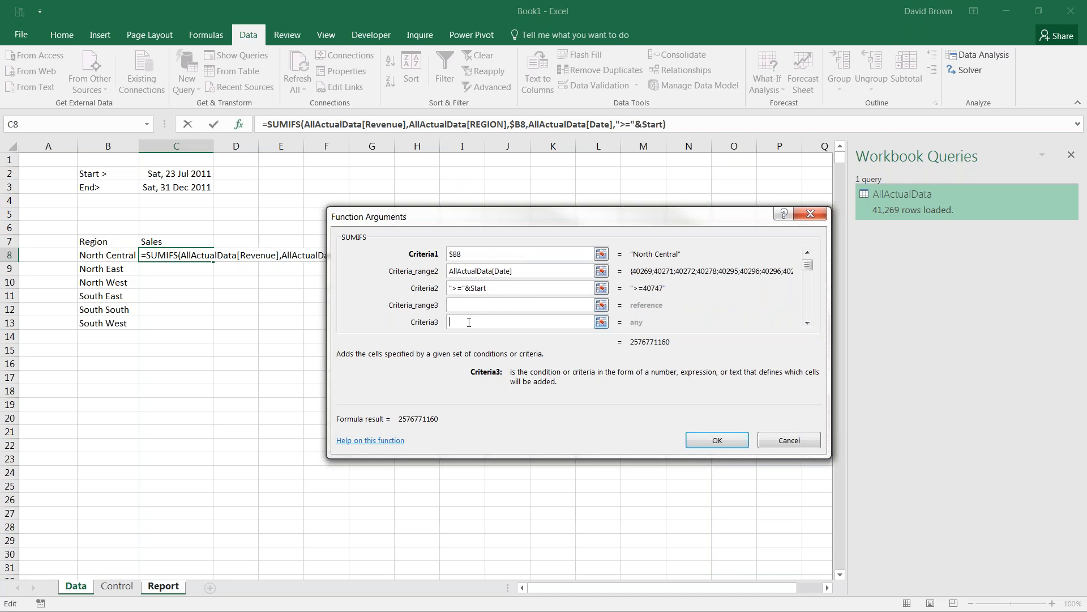
text("<="&)
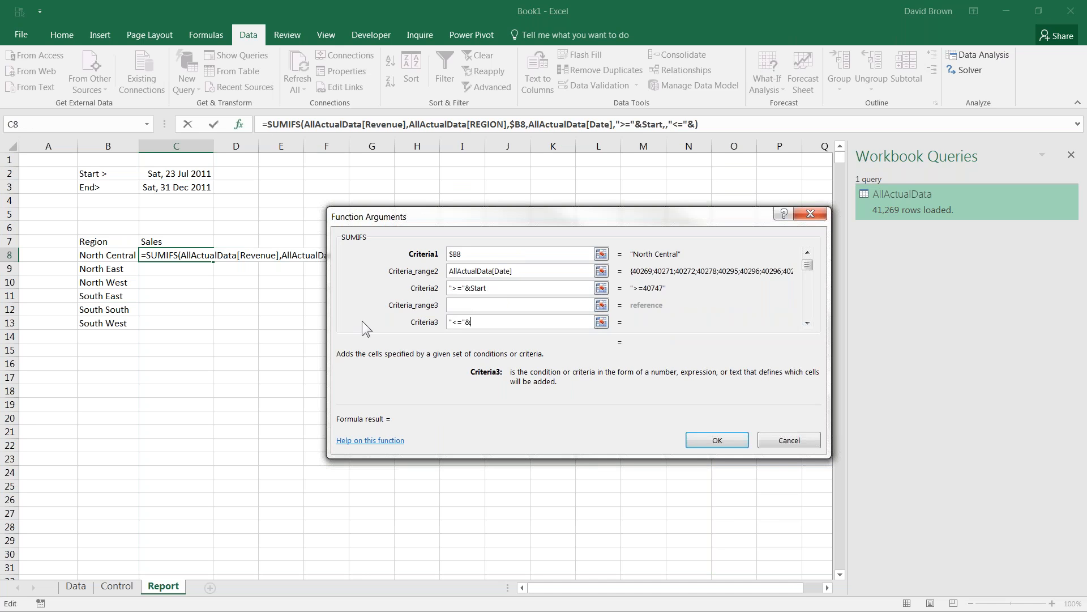
key(F3)
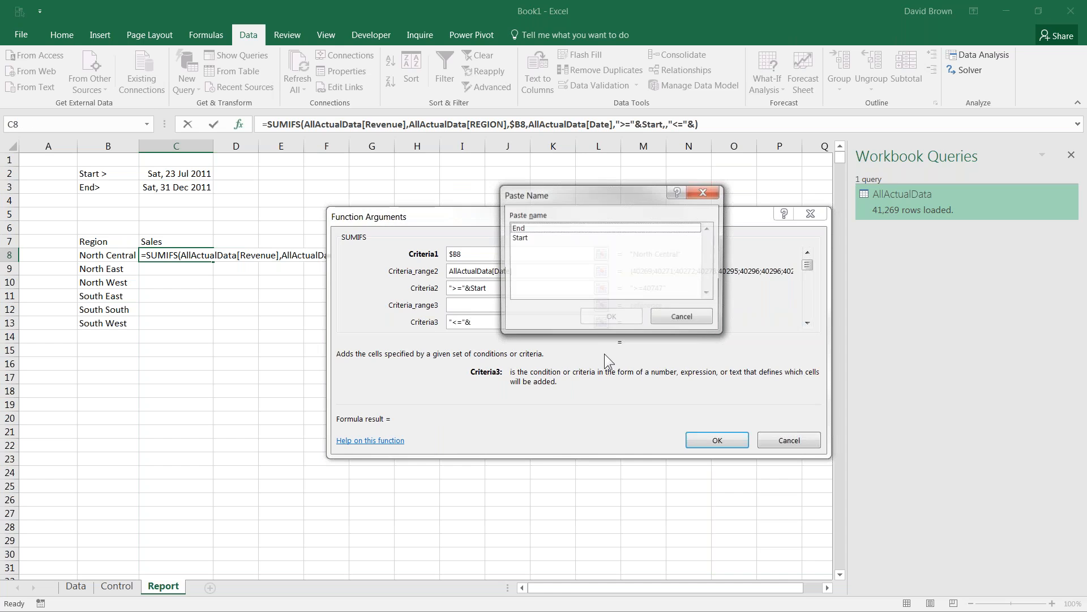
click(601, 317)
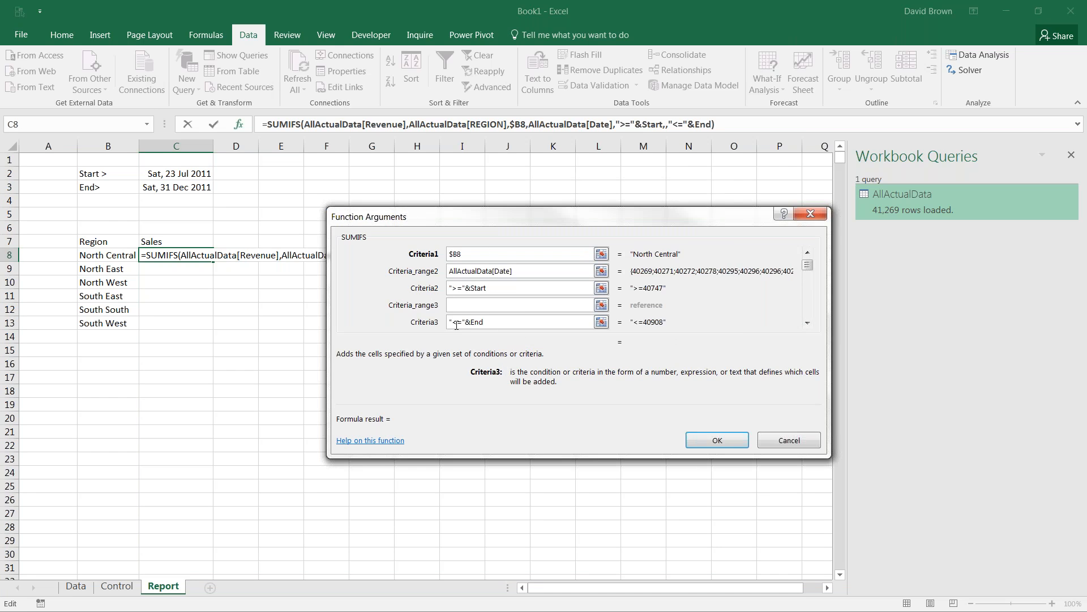
click(469, 305)
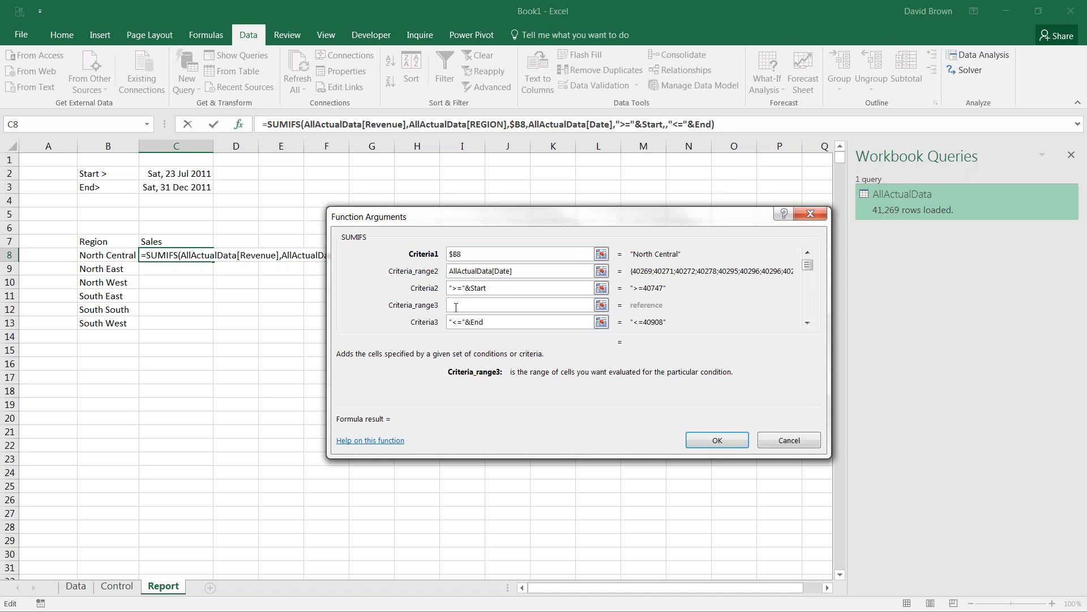
click(76, 586)
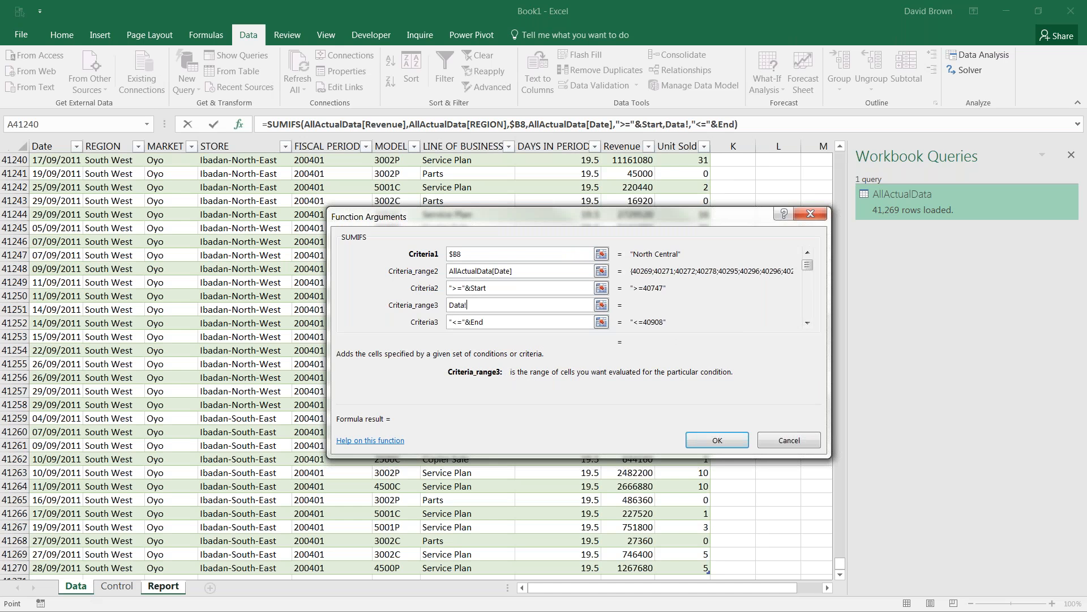
click(54, 145)
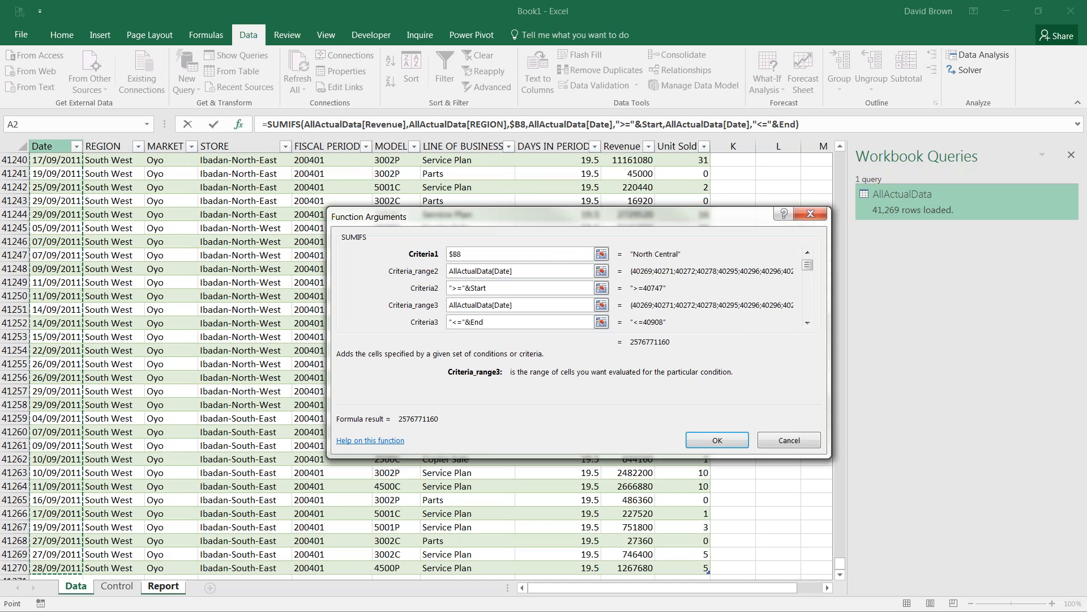
Review the arguments, accept the SUMIFS formula, and format C8 with thousands separators and two decimal places.
click(808, 252)
click(808, 252)
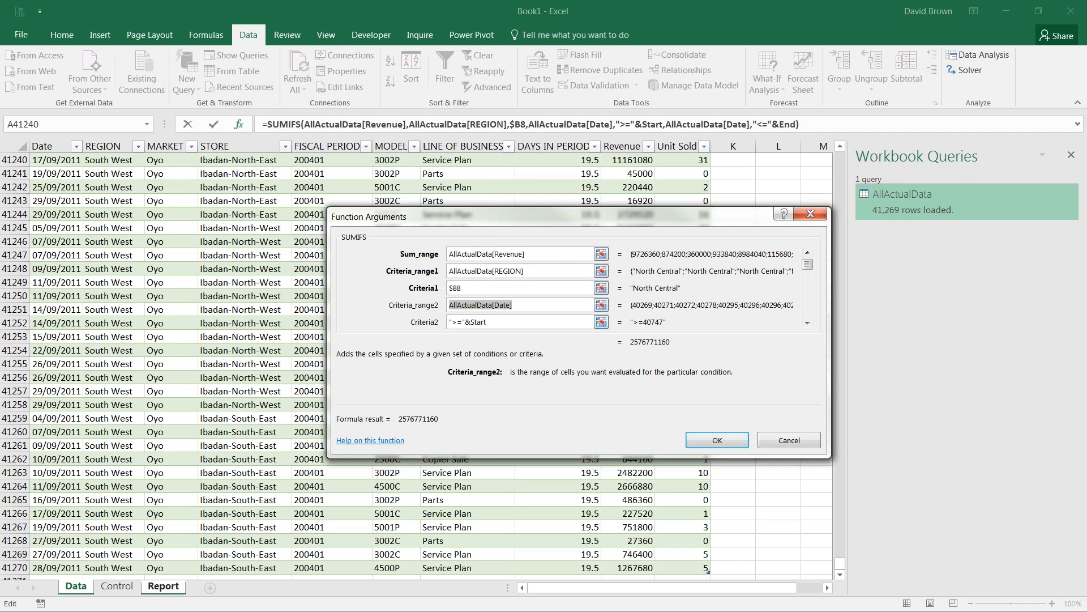
click(808, 322)
click(807, 323)
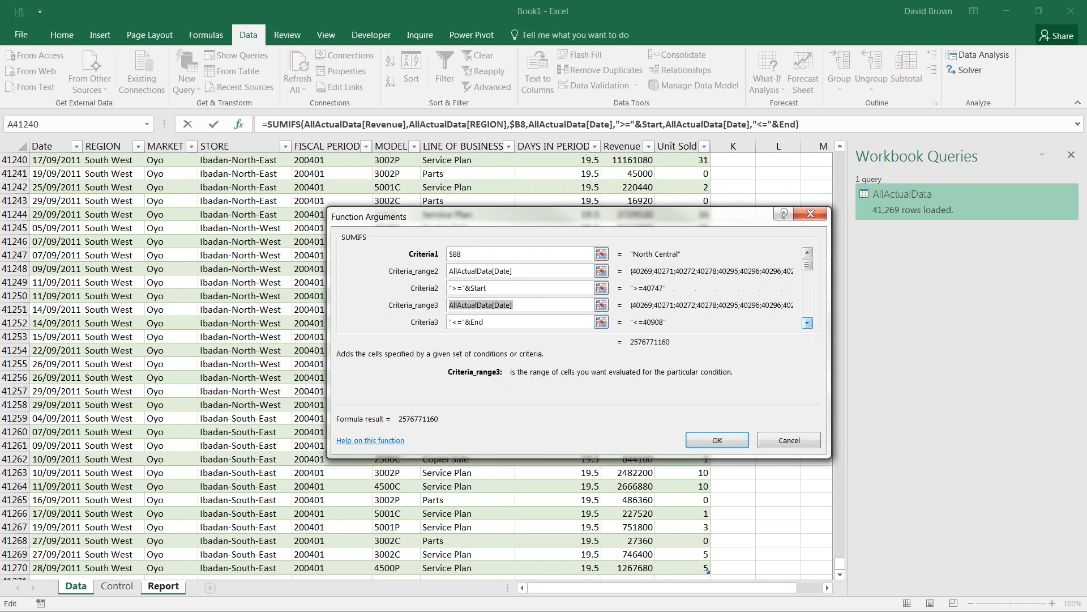
click(715, 440)
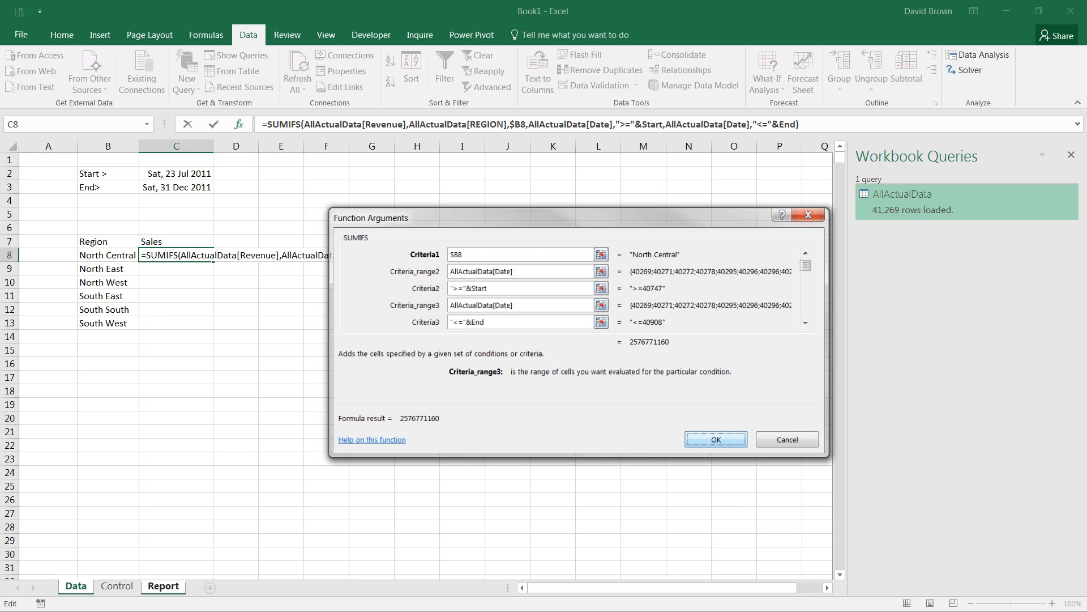
key(ctrl+shift+1)
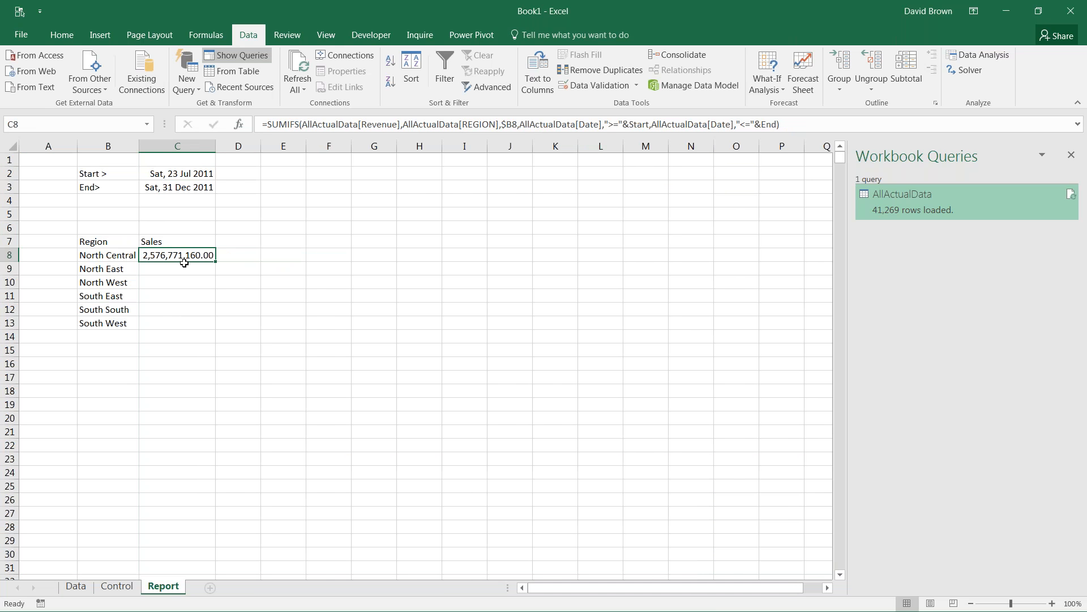
Apply the custom number format #,##0.0,,"m" to C8 and fill its formula and format down to C13.
key(ctrl+1)
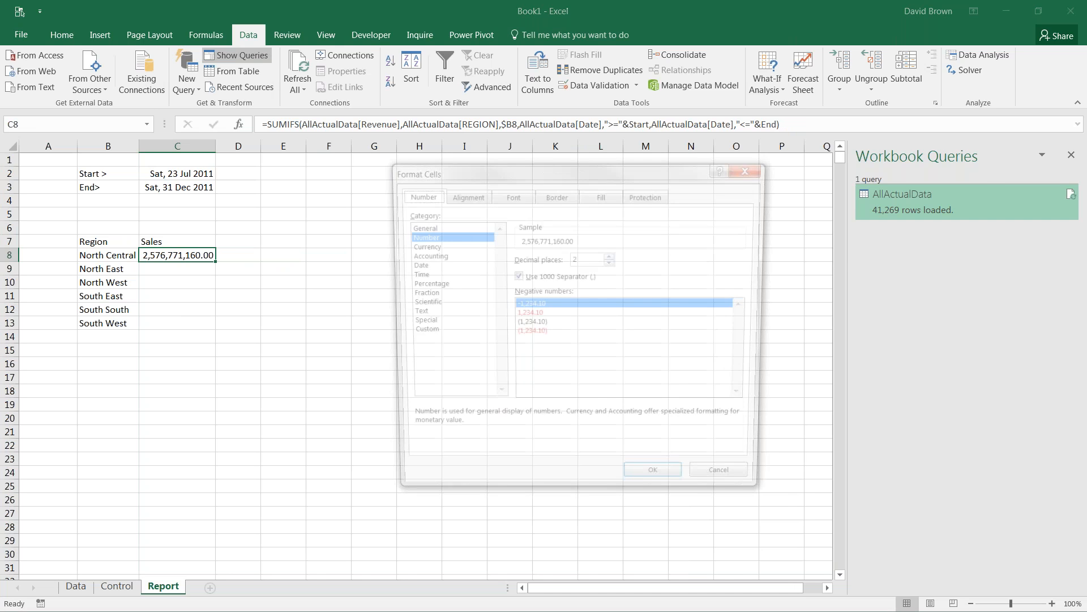
click(424, 332)
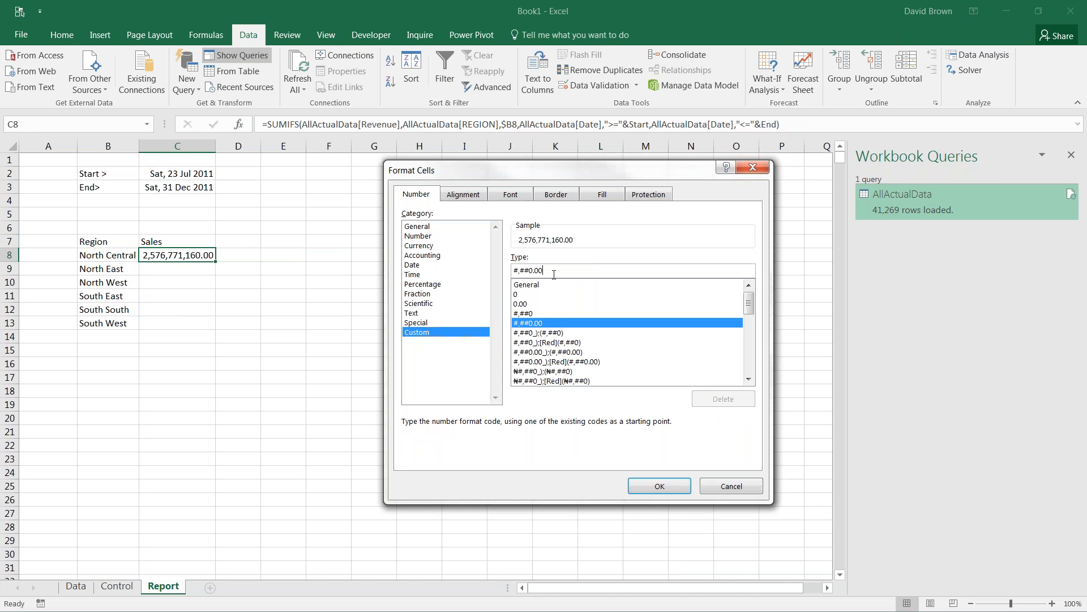
text(,,"m")
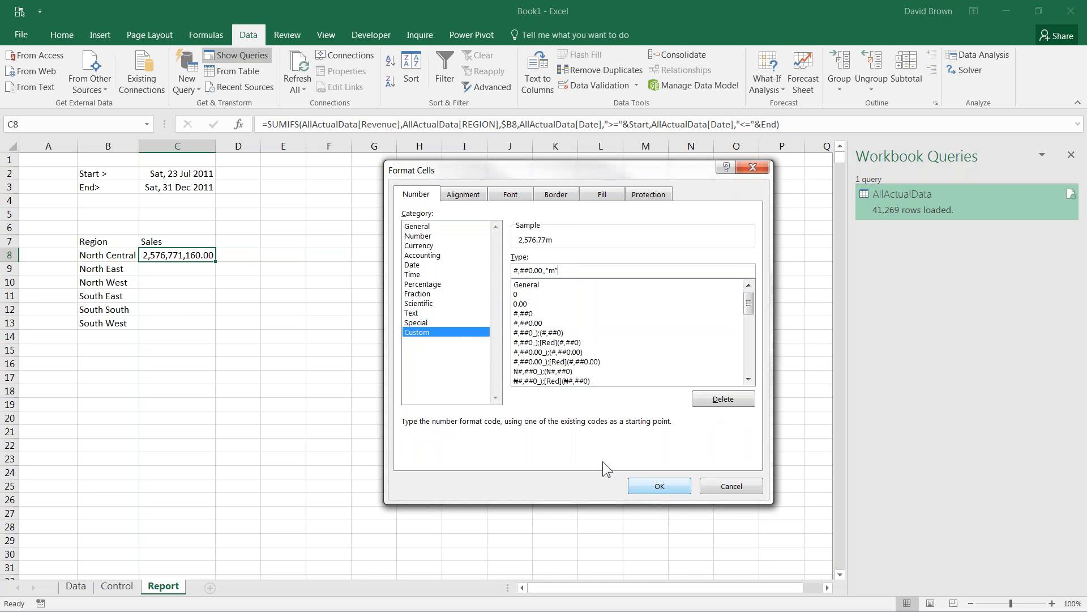
click(540, 271)
key(BackSpace)
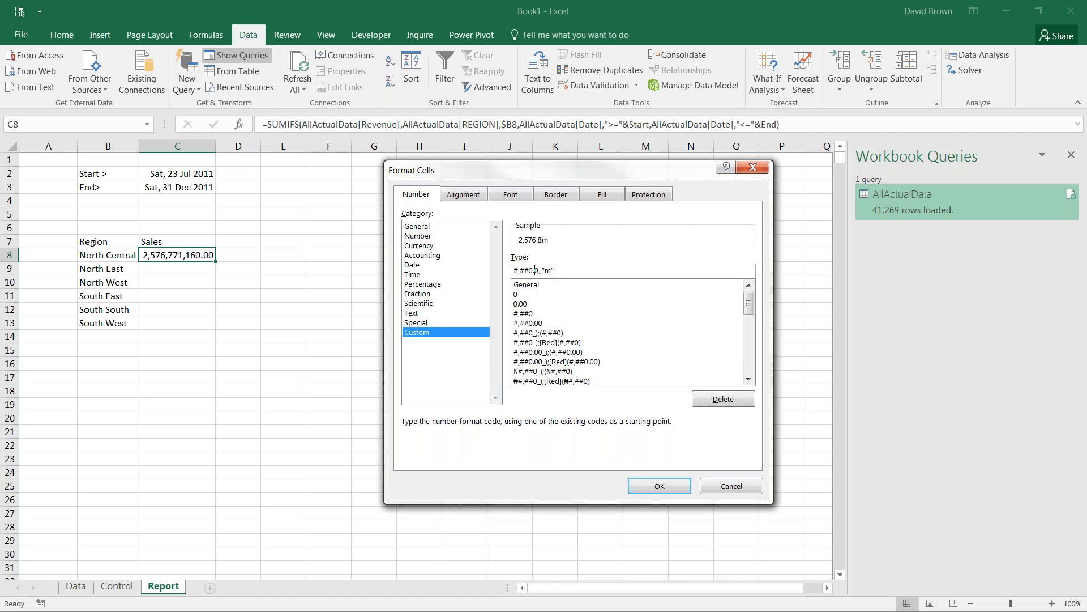
click(649, 485)
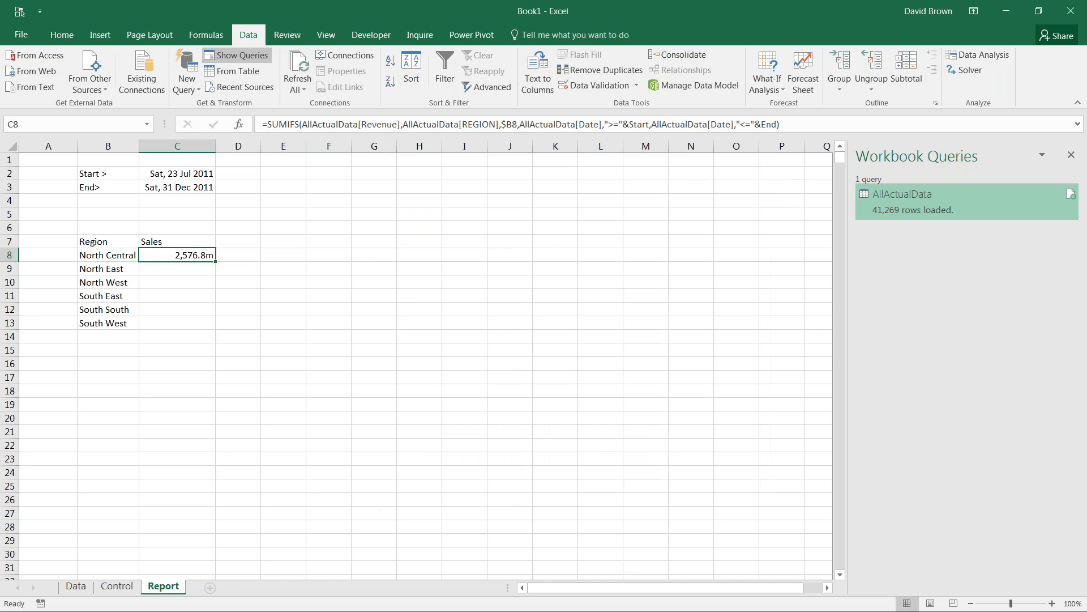
drag(215, 261, 218, 332)
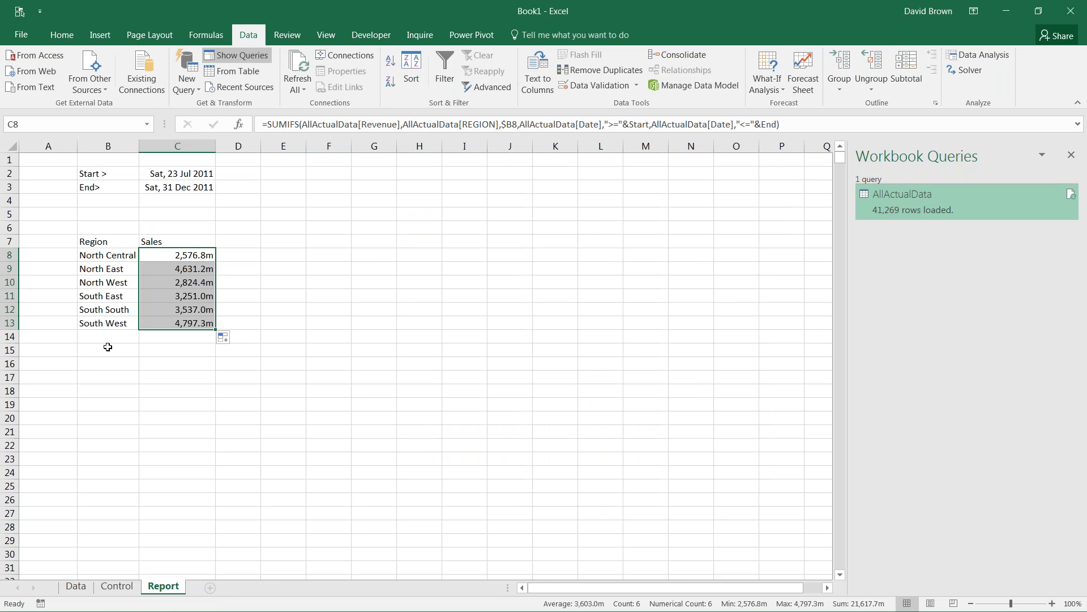
Add a Total row with the label "Total" in B15 and the formula =SUM(C8:C14) in C15.
click(107, 347)
text(Total)
key(Return)
key(Up)
key(Right)
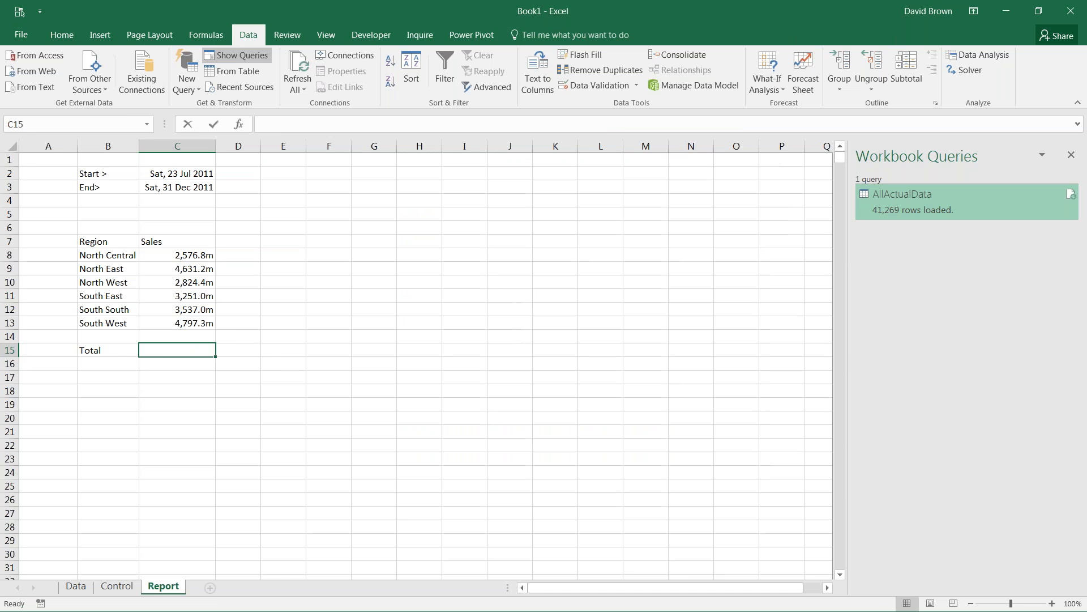
key(alt+equal)
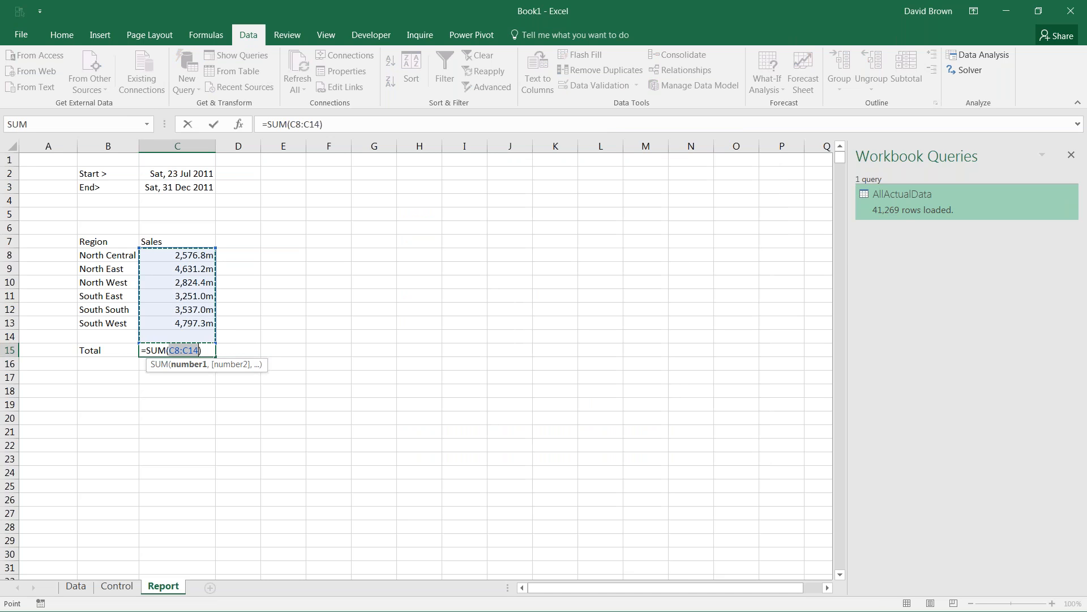
key(Return)
Make the sum in C15 and its Total label in B15 bold.
key(Up)
key(ctrl+b)
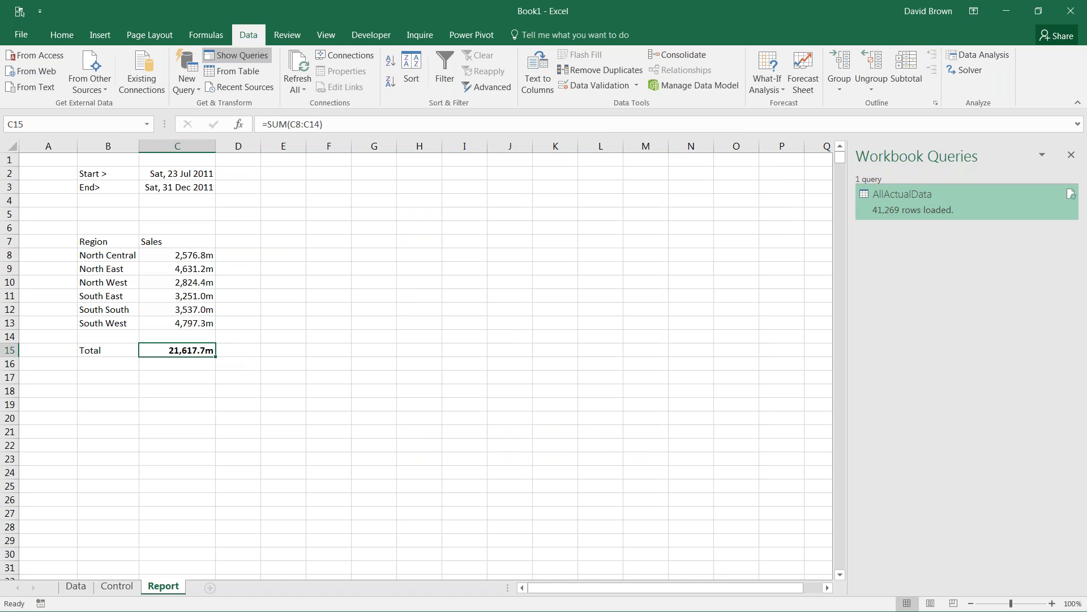
key(Left)
key(ctrl+b)
key(Right)
Format the Region and Sales headers in B7:C7 with a light grey fill and bold text.
click(112, 244)
shift+click(170, 237)
click(62, 34)
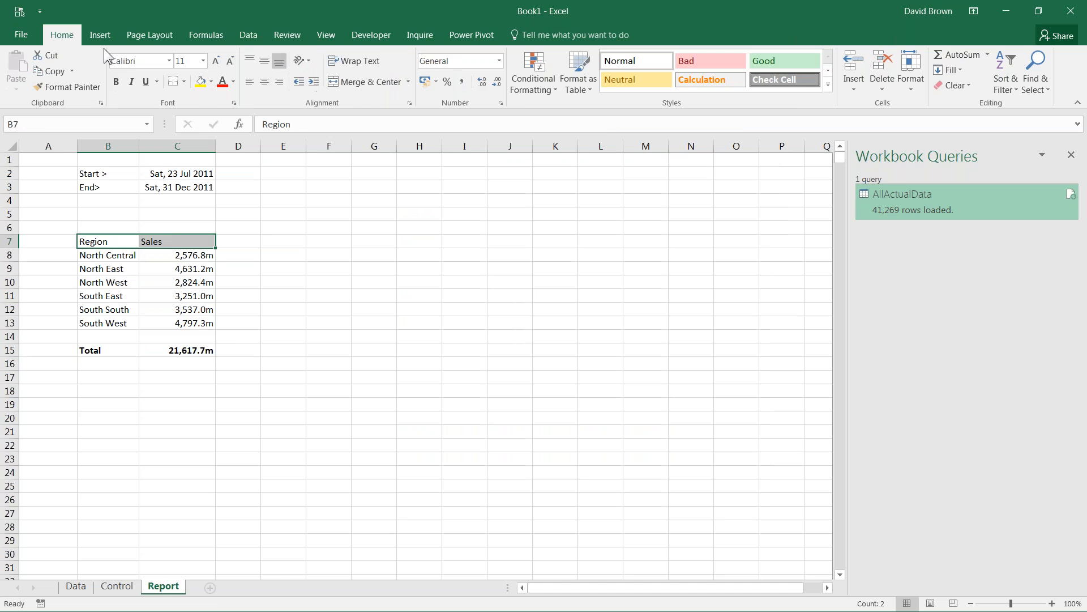
click(211, 84)
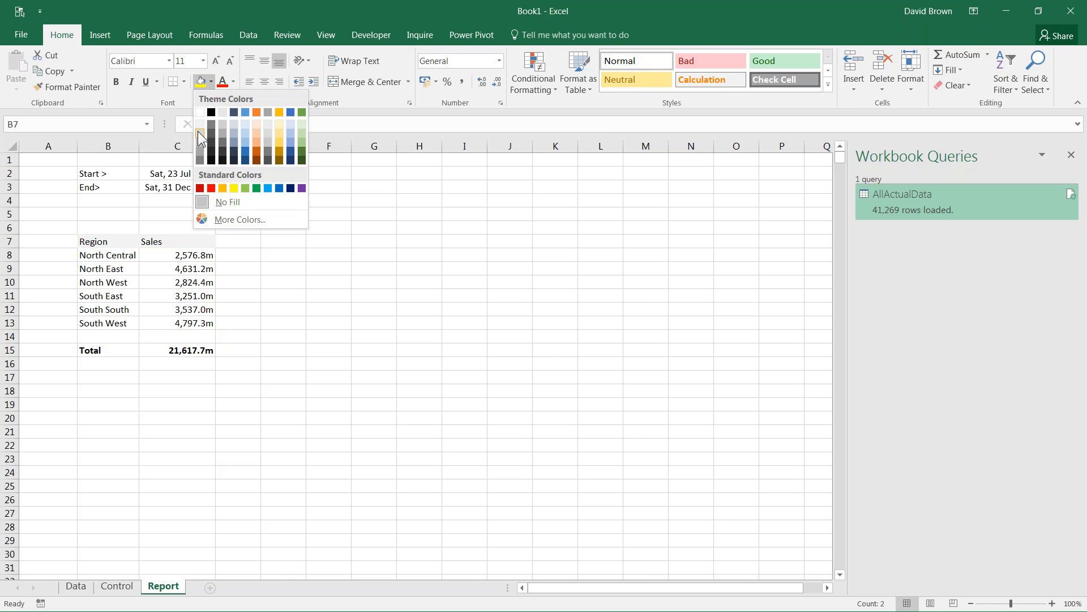
click(198, 131)
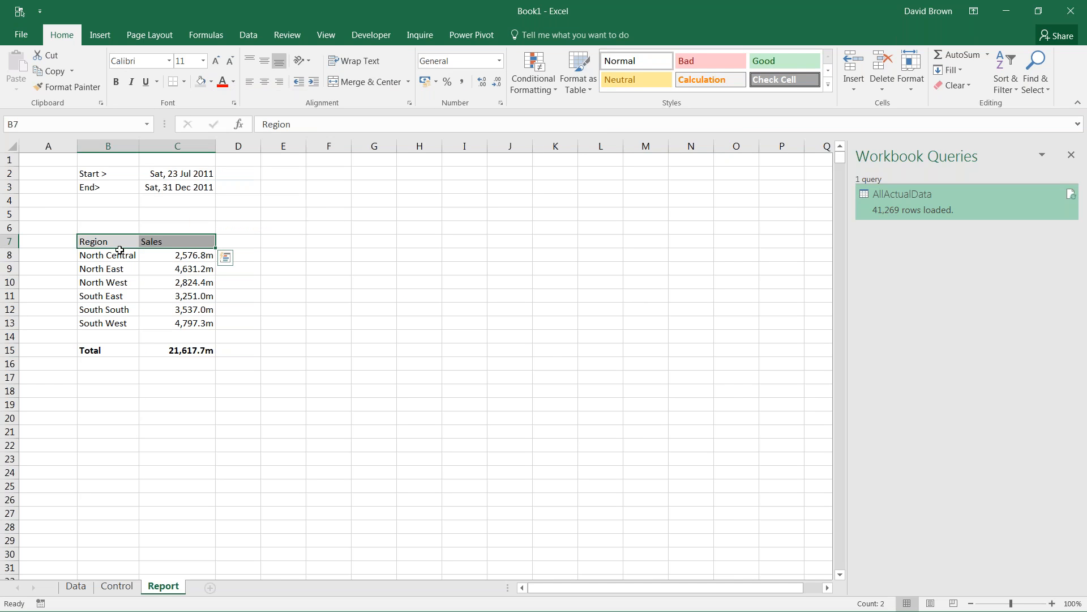
key(ctrl+b)
click(105, 283)
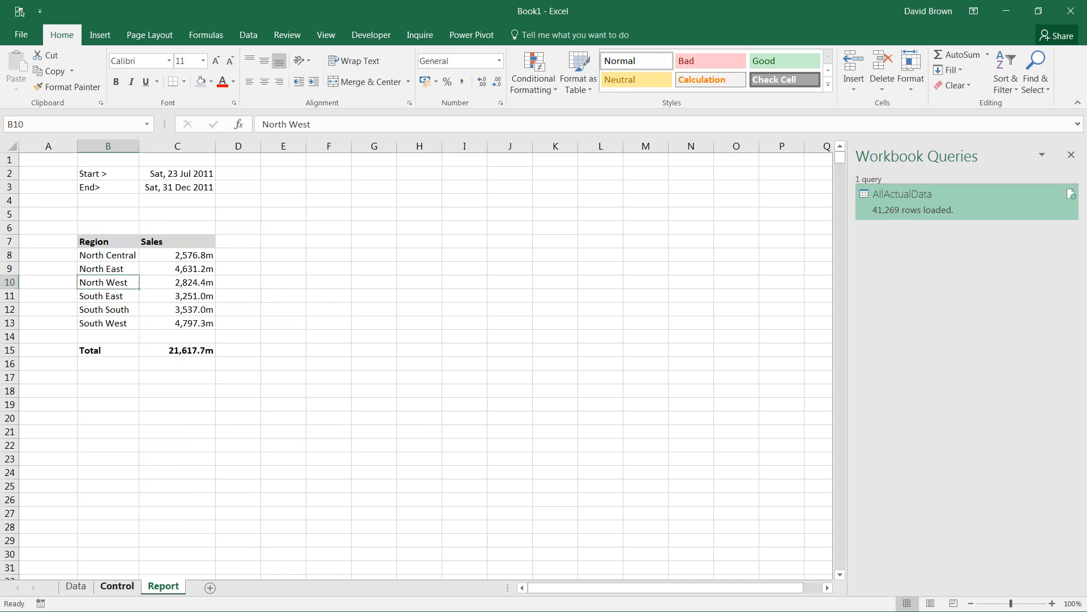
Set the Start Date on the Control sheet to 1 Jan 2011 and check the Report sheet.
click(117, 585)
click(343, 173)
key(F2)
text(1)
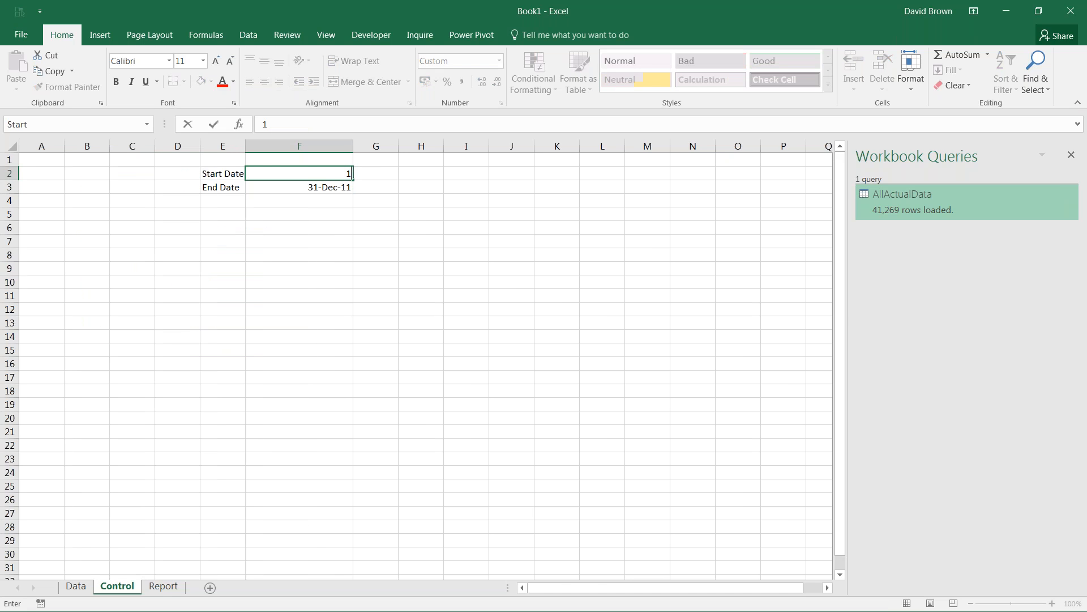
text( jan 2011)
key(Return)
key(Up)
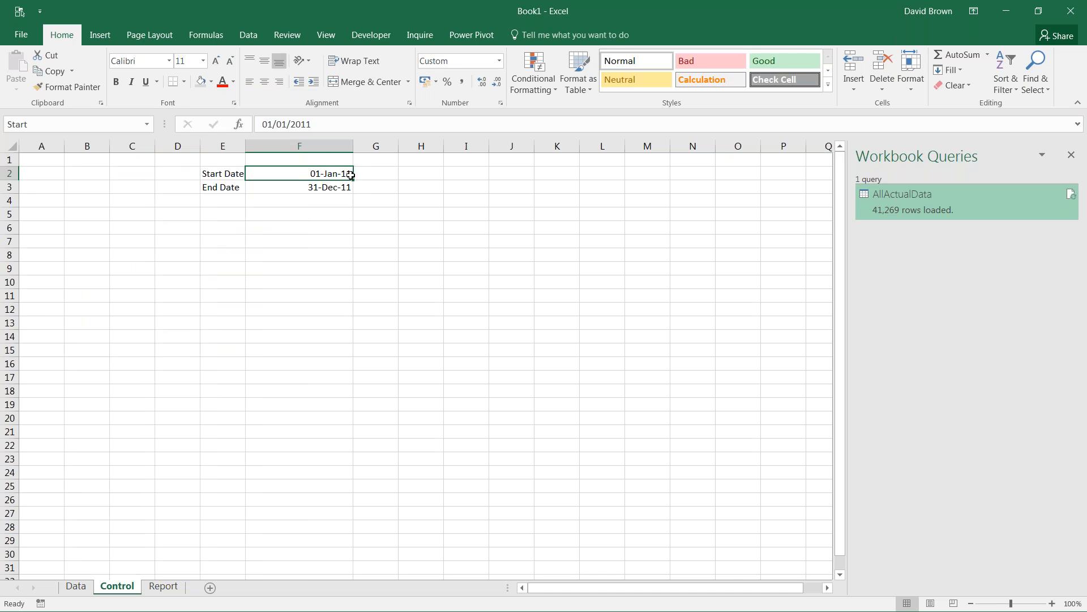
click(161, 586)
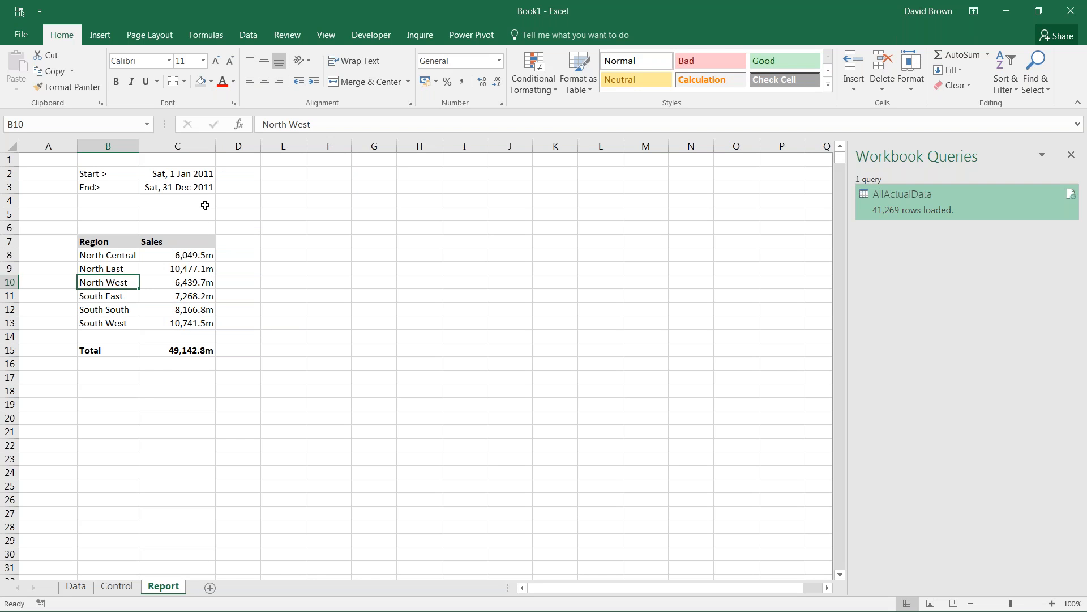
Switch to File Explorer, open the AllActualData folder inside PowerQueryDemo, and delete the Nov-2011 text file.
click(77, 587)
click(349, 268)
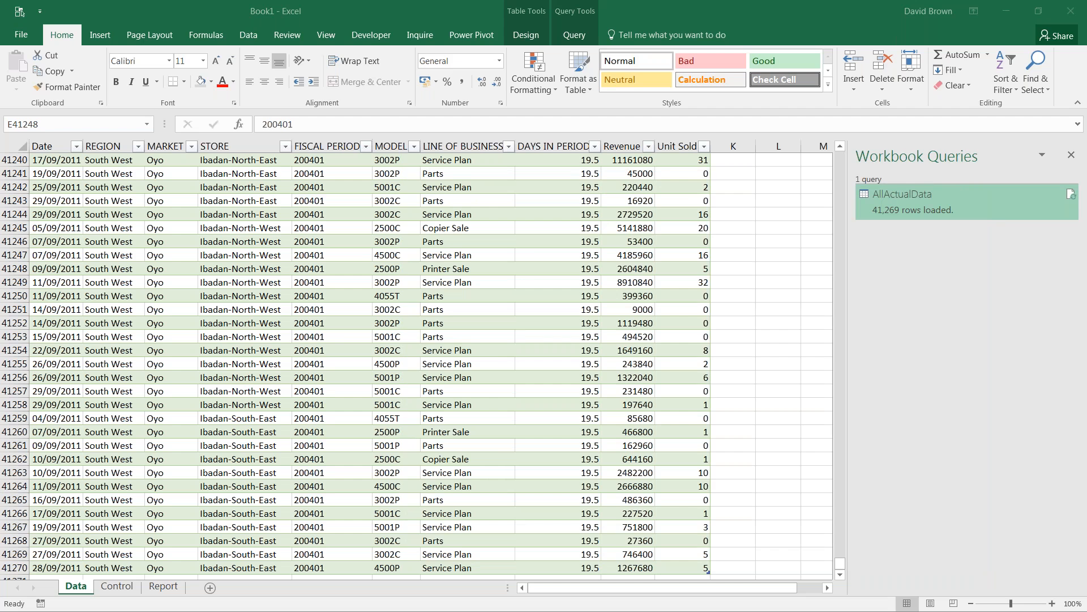
drag(0, 8, 65, 8)
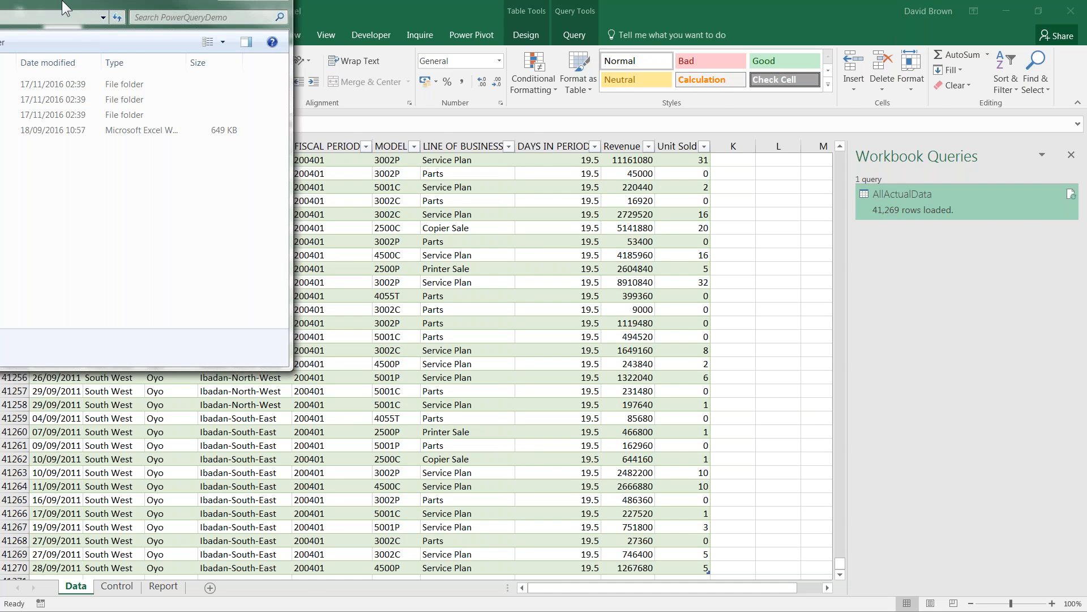
drag(65, 8, 376, 25)
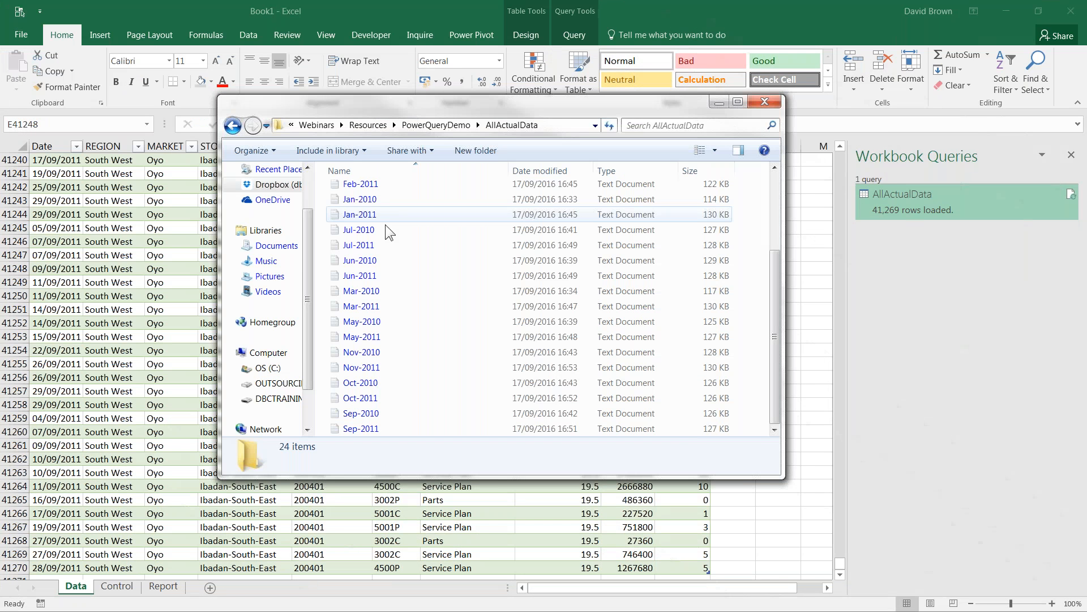
click(369, 368)
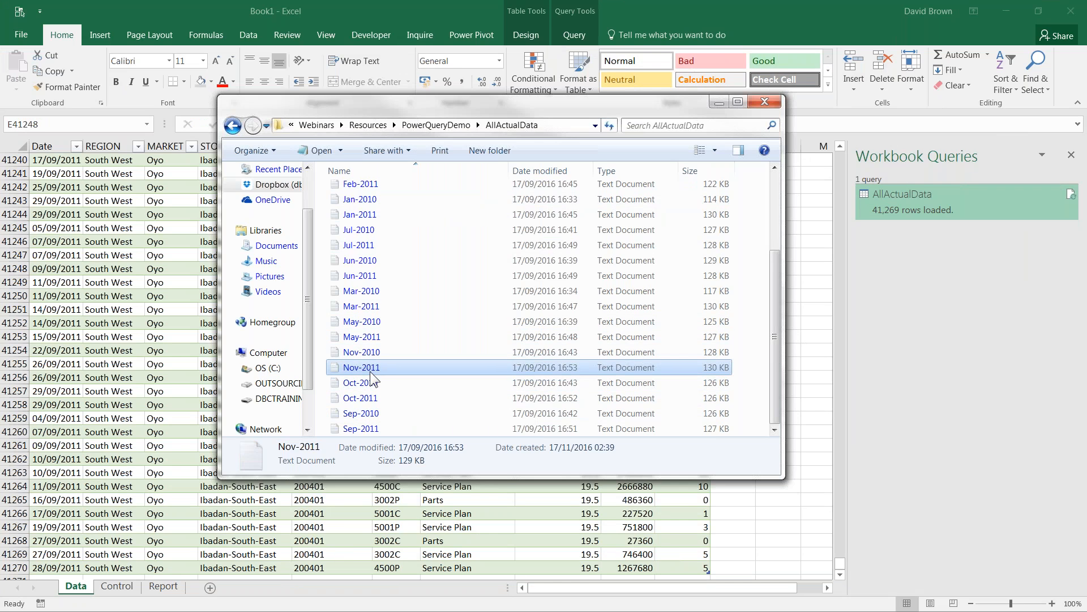
key(Delete)
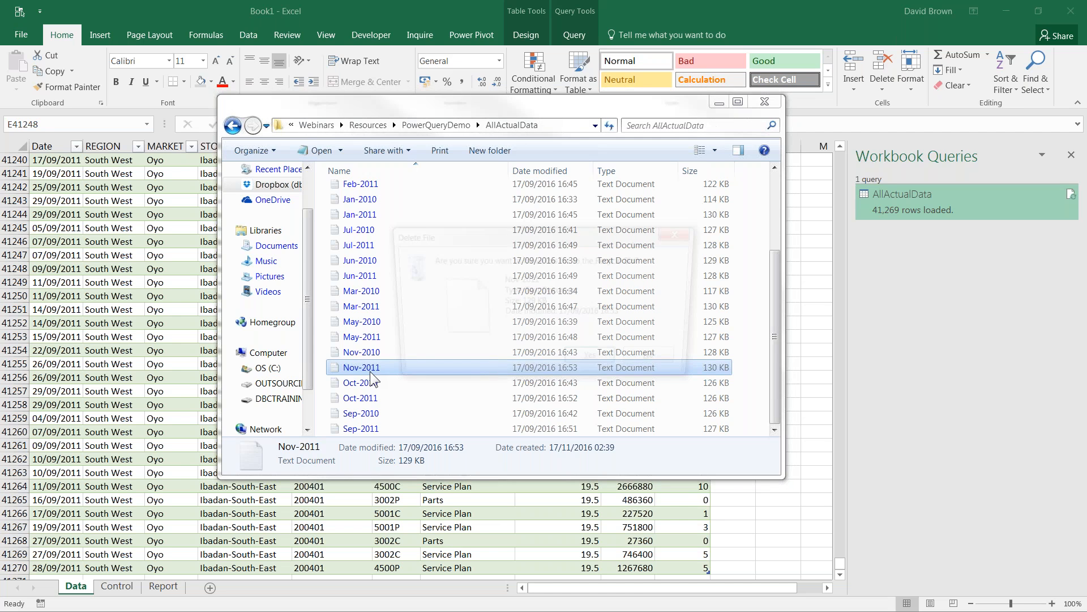
key(Return)
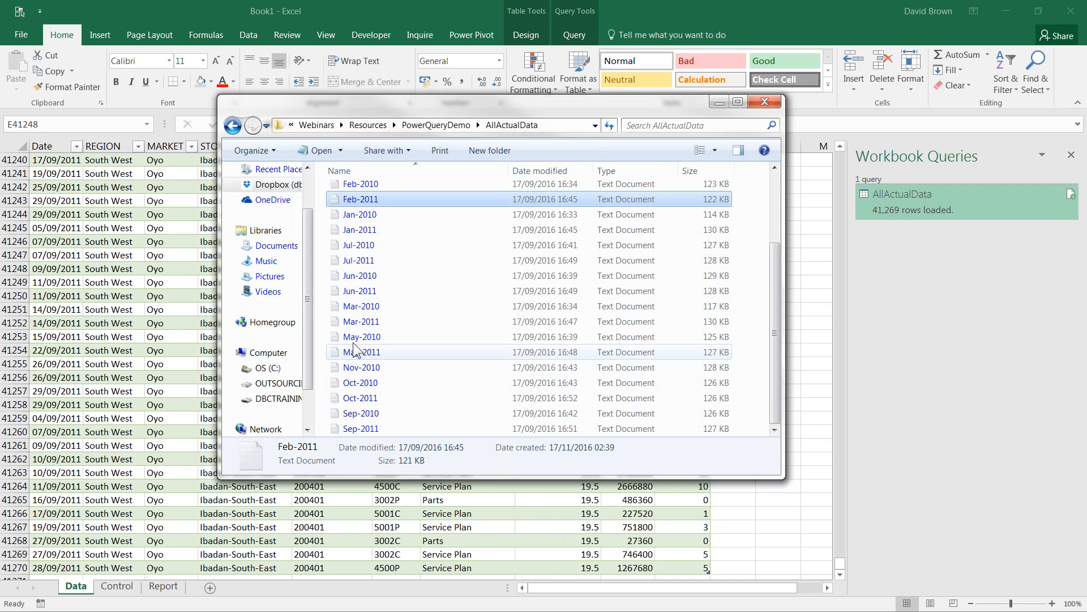
Delete the Dec-2011 text file from the AllActualData folder.
scroll(353, 300, up, 1)
scroll(351, 294, up, 2)
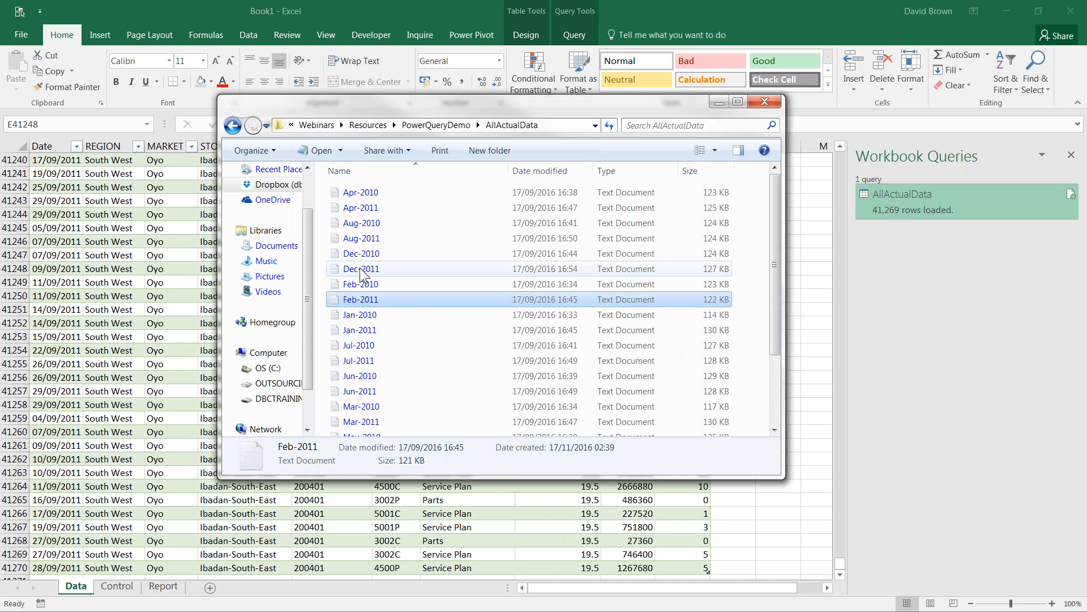
click(363, 268)
key(Delete)
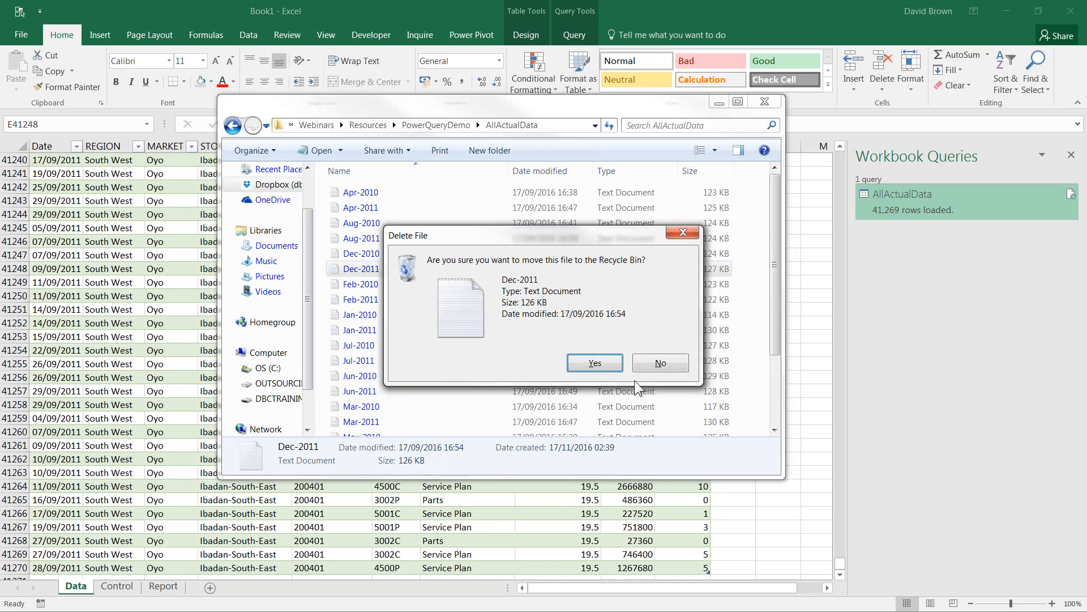
key(Return)
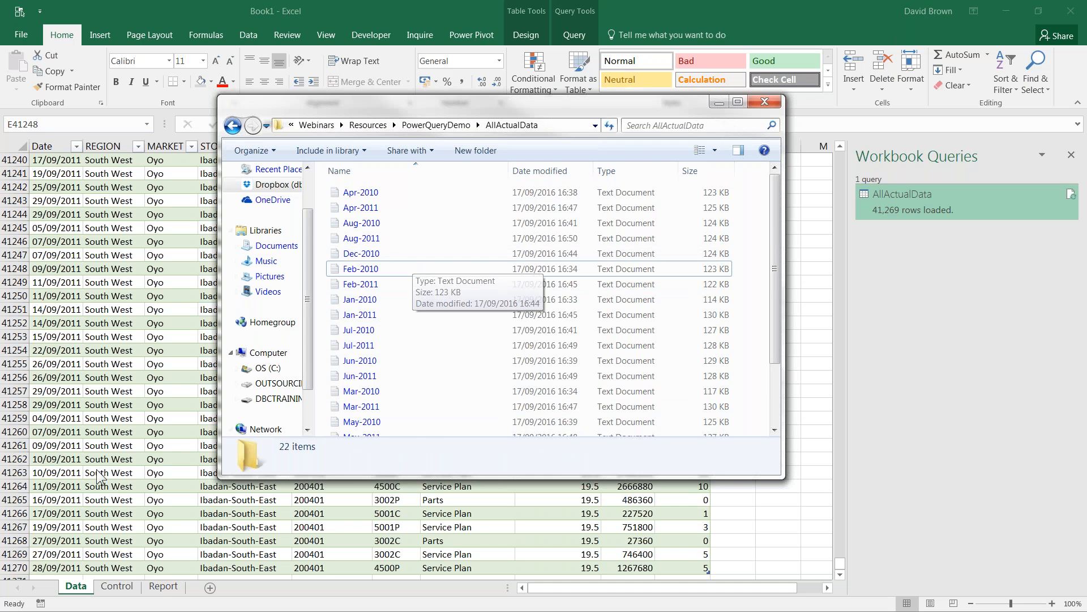
Switch back to Excel and set the Start Date on the Control sheet to 1 Nov 2011.
key(alt+Tab)
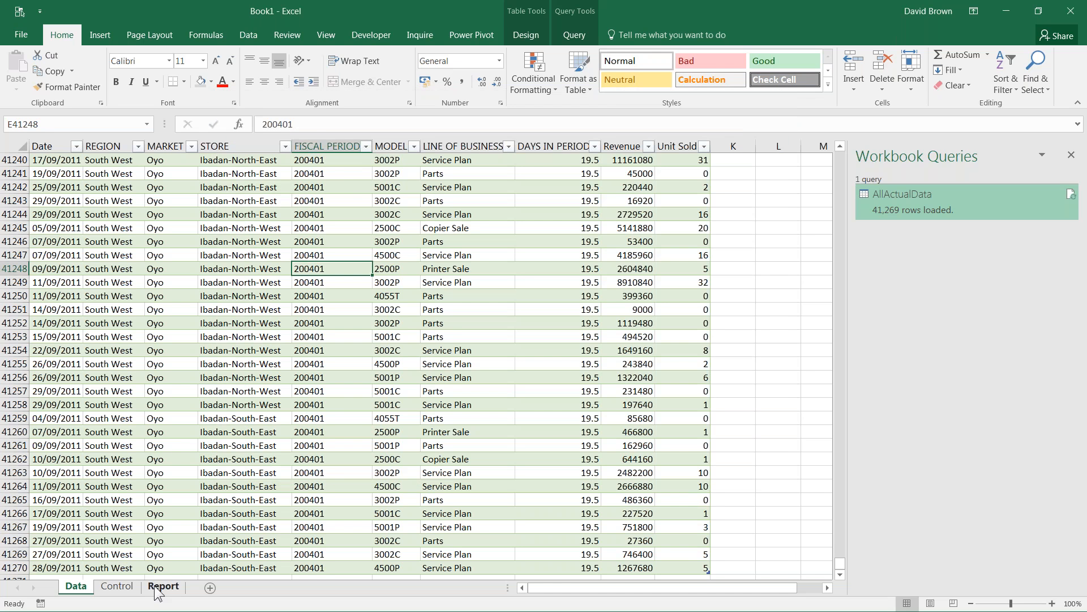
click(116, 586)
double_click(332, 175)
text(1 nov 2011)
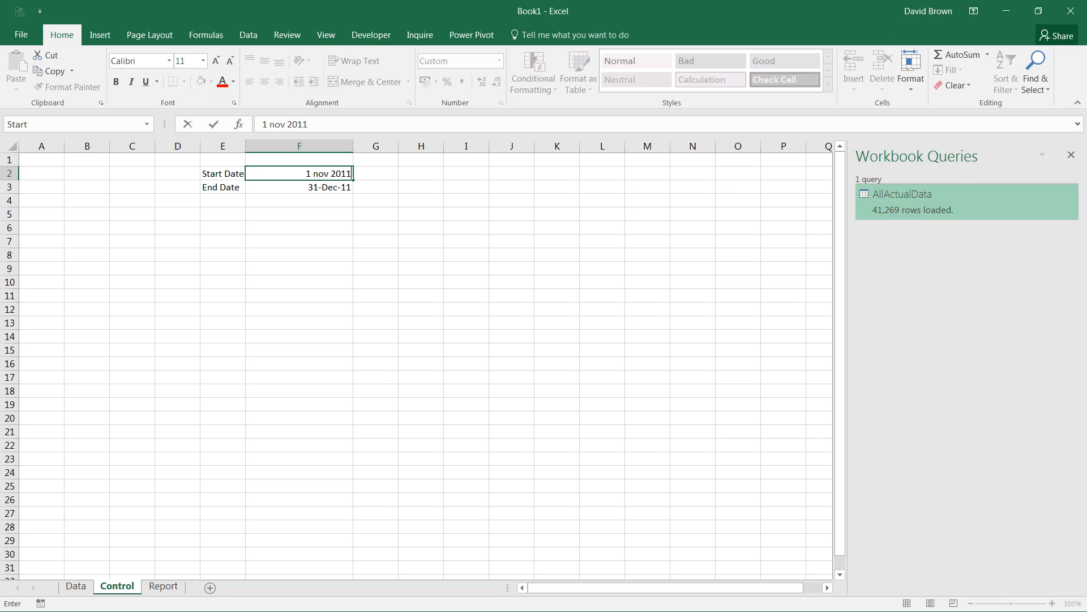
key(Return)
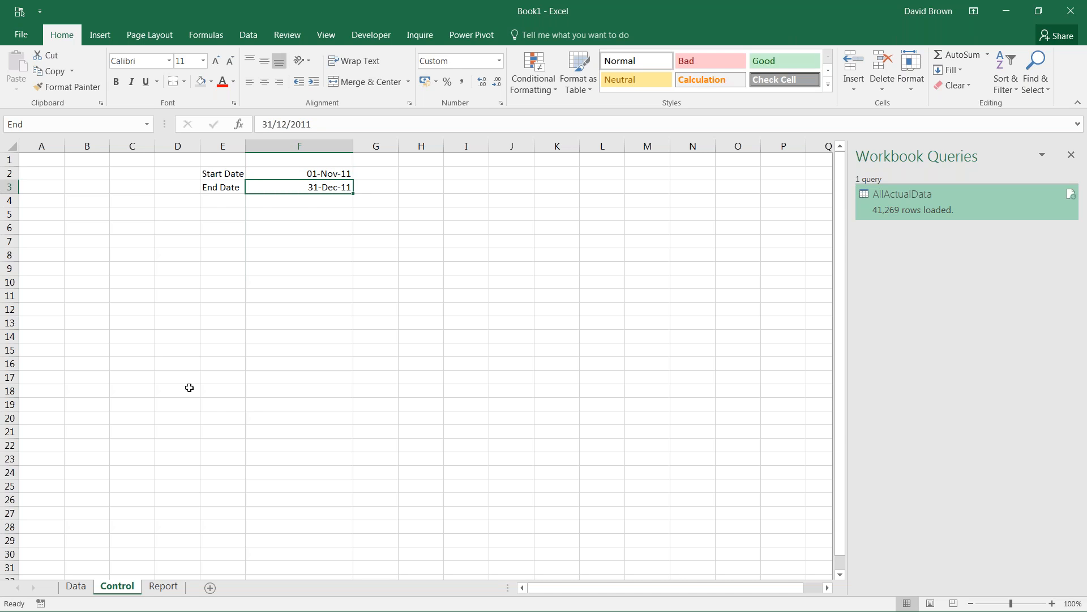
Examine the Start and End dates and the regional sales figures in C8:C13 on the Report sheet.
click(162, 587)
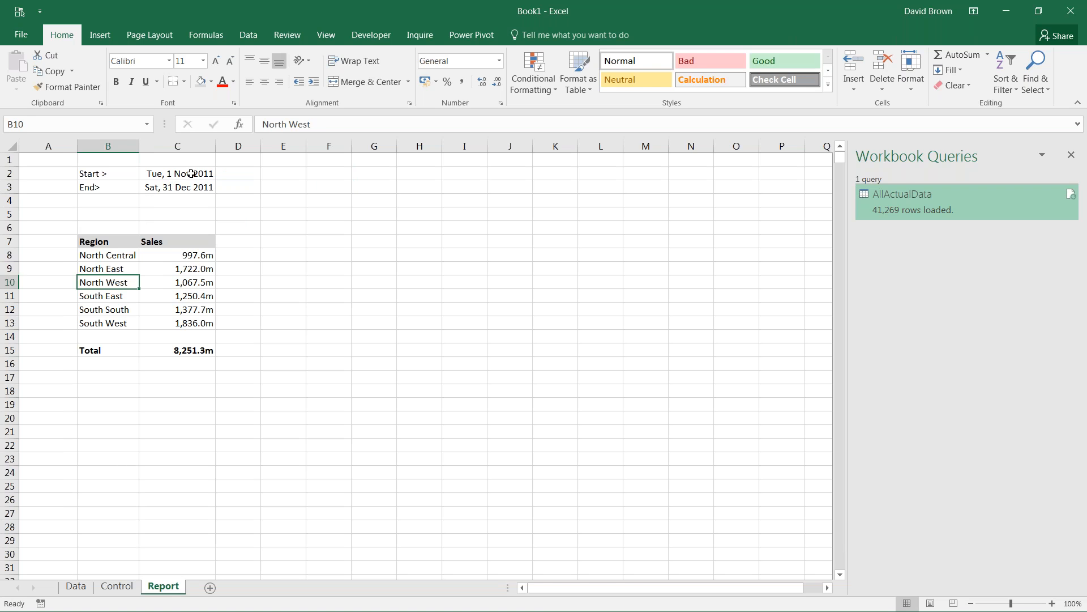
click(191, 173)
click(189, 188)
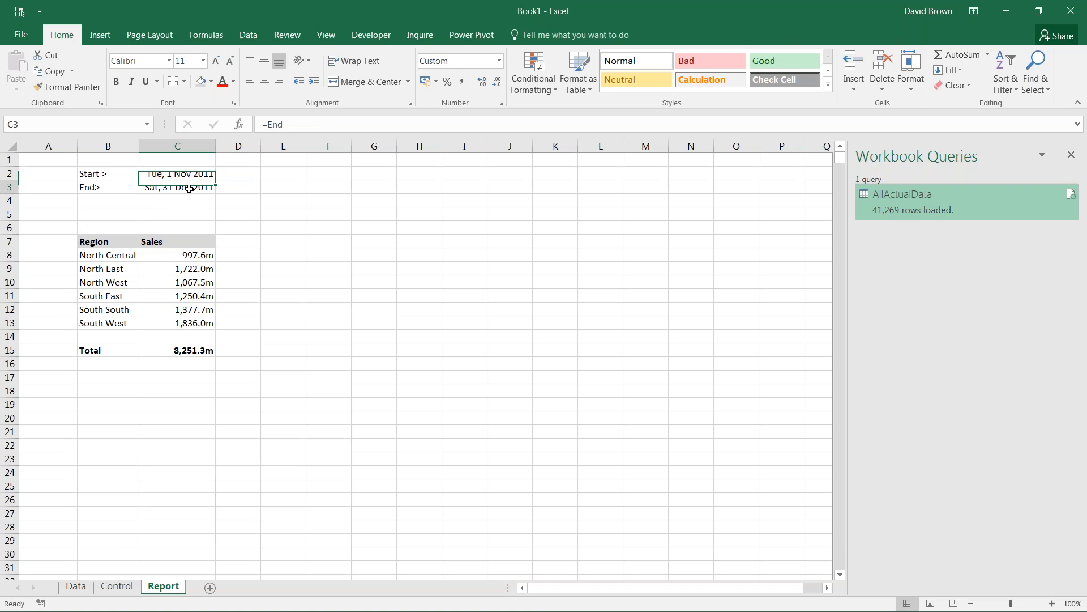
key(Down)
key(Down)
key(Down)
key(Down)
key(Down)
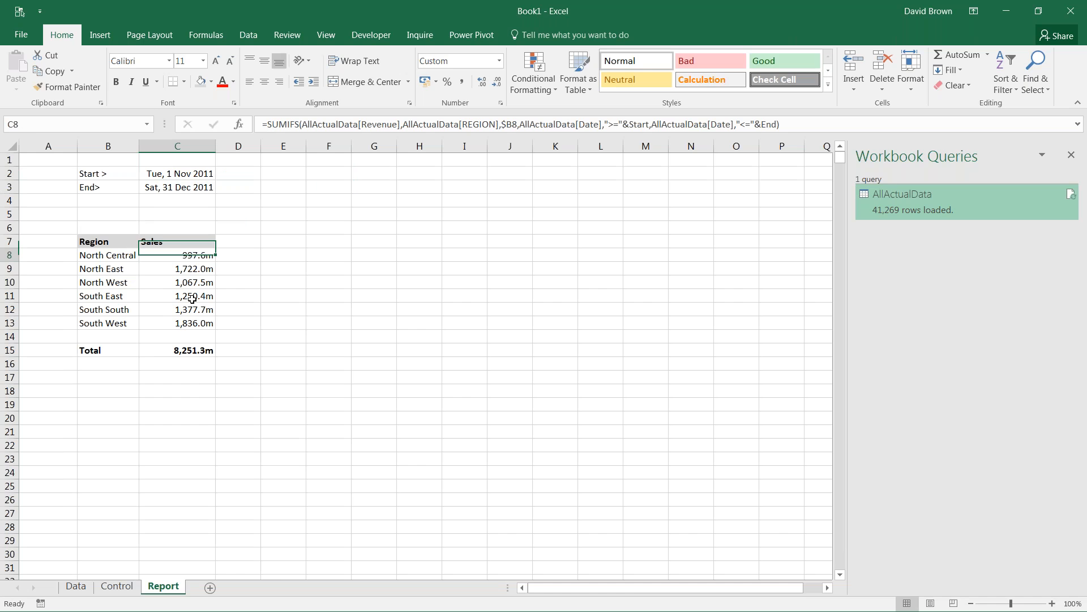
key(ctrl+shift+Down)
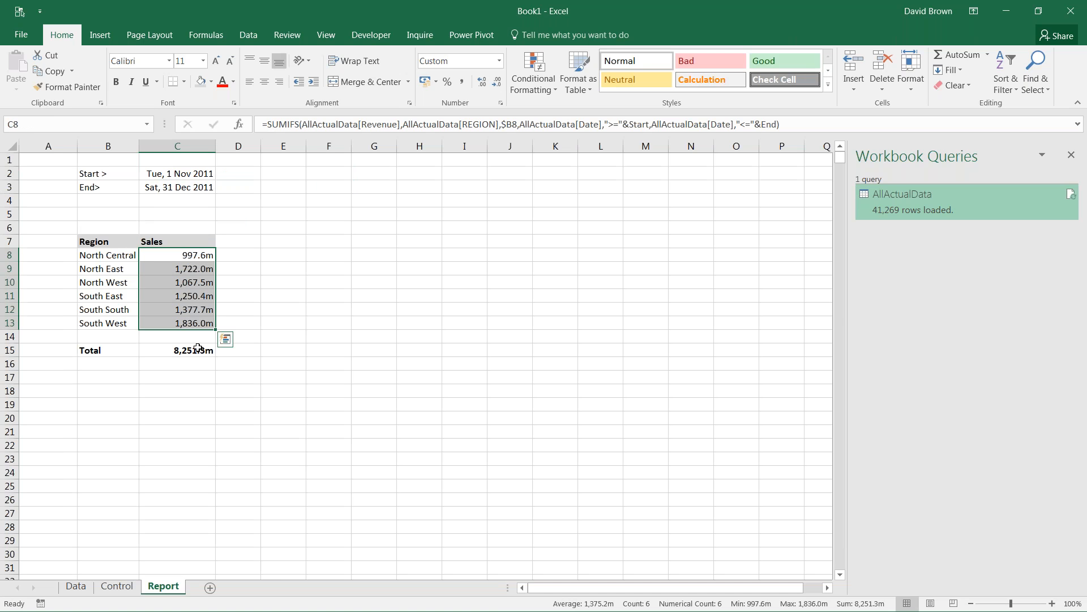
Refresh the AllActualData table on the Data sheet from its source folder.
click(77, 587)
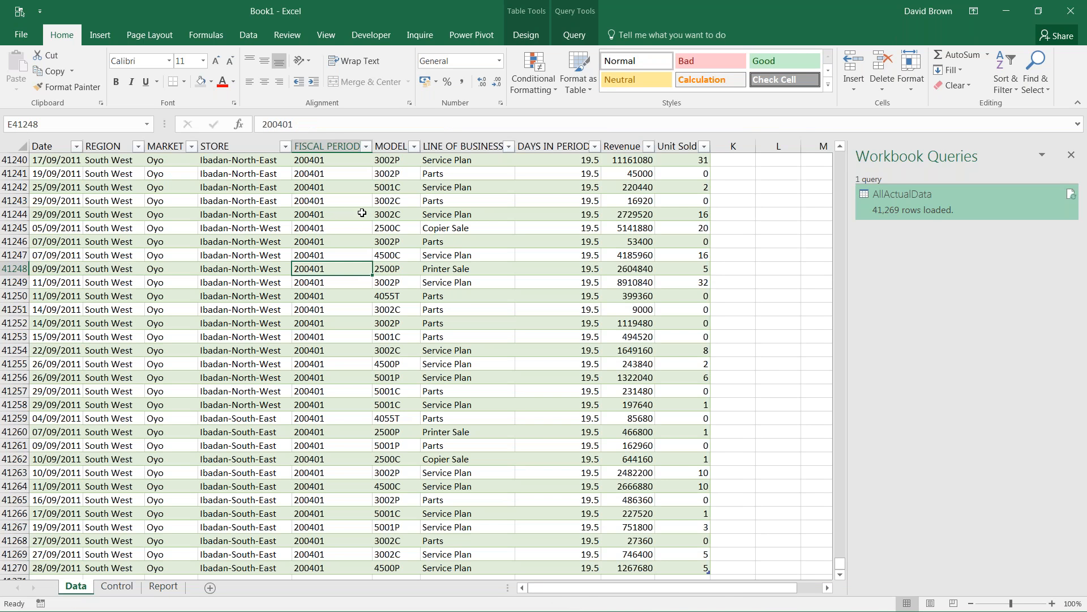
right_click(306, 205)
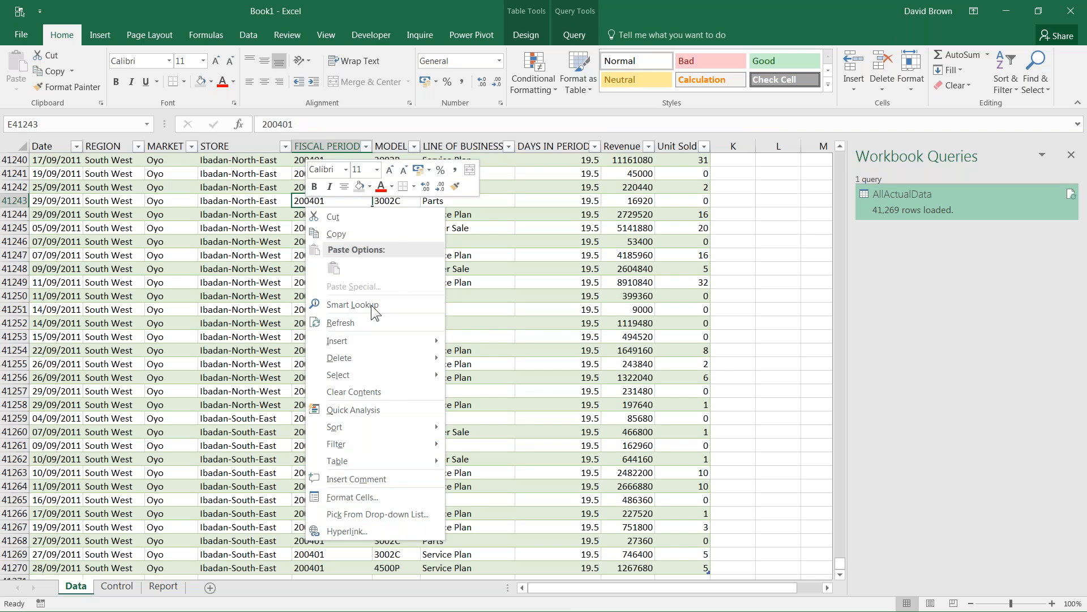
click(357, 323)
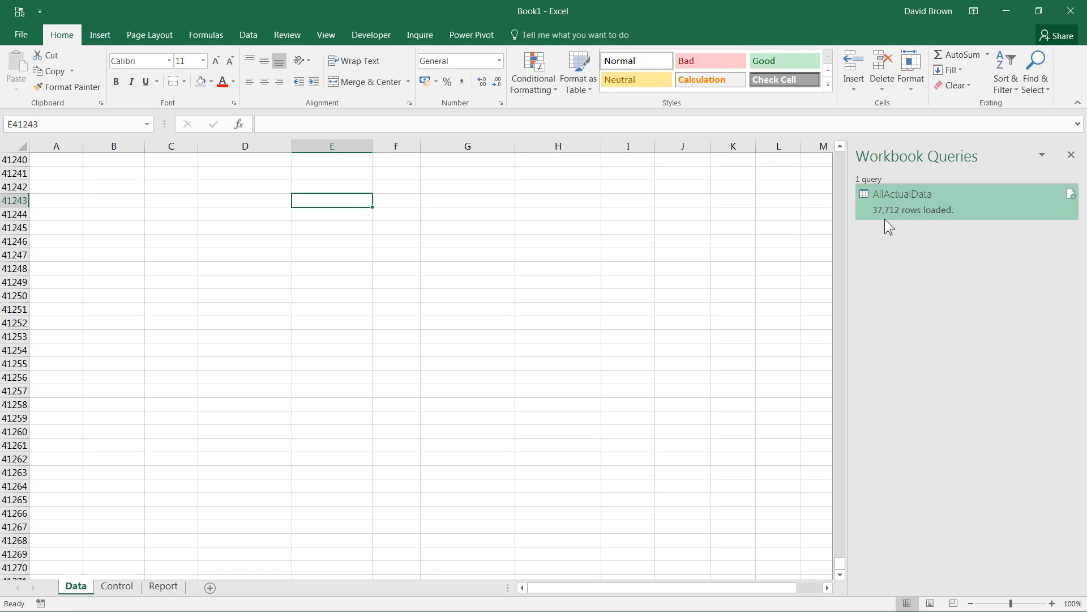
Examine the AllActualData query details and the table's last row on the Data sheet, and check the regional sales on the Report sheet.
mouse_move(885, 219)
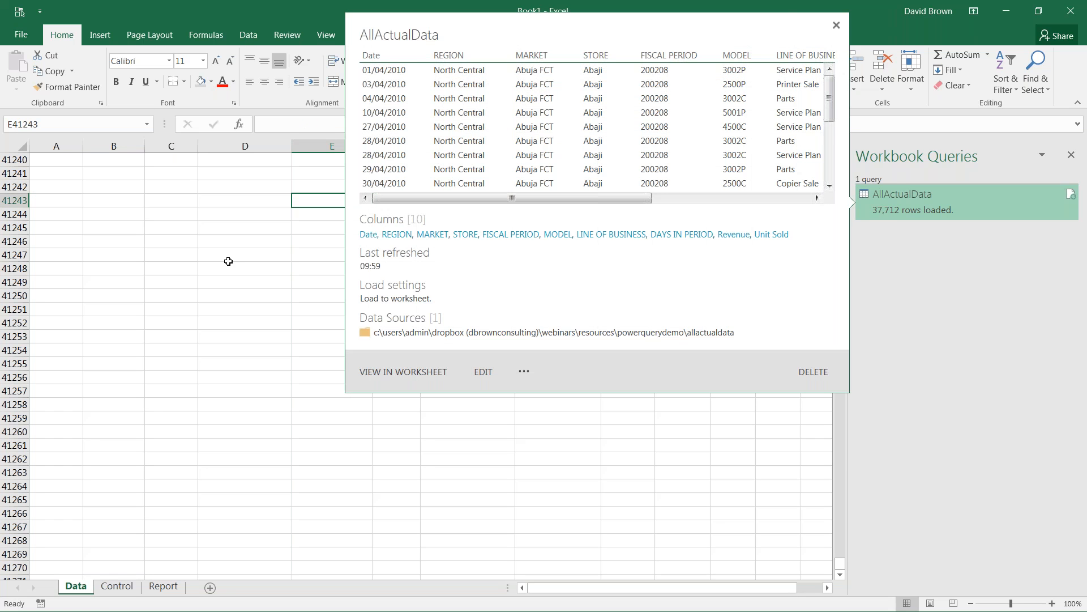
click(228, 261)
key(ctrl+Up)
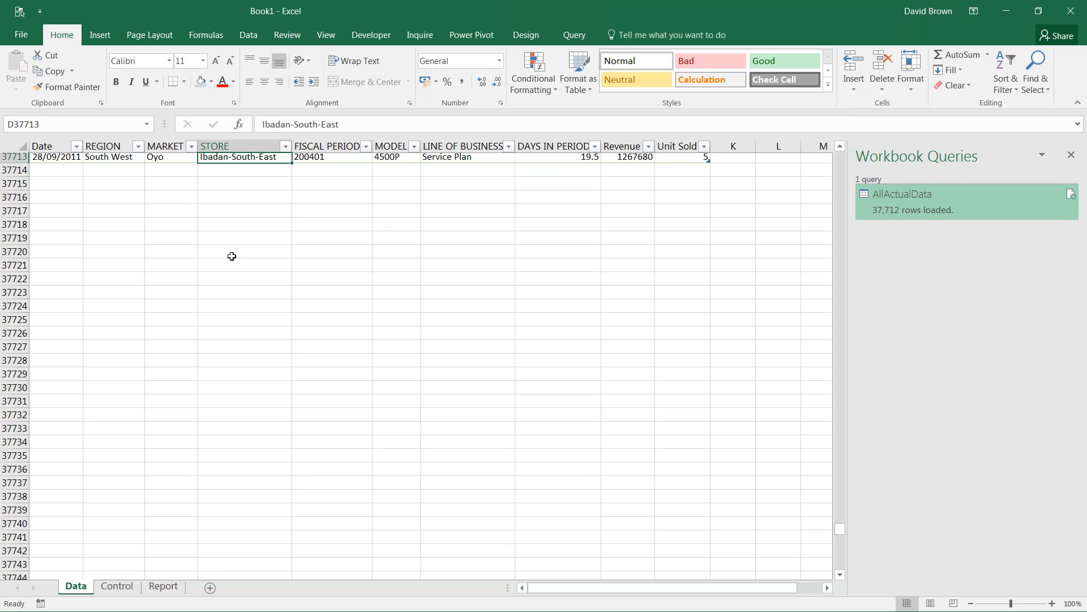
key(ctrl+Up)
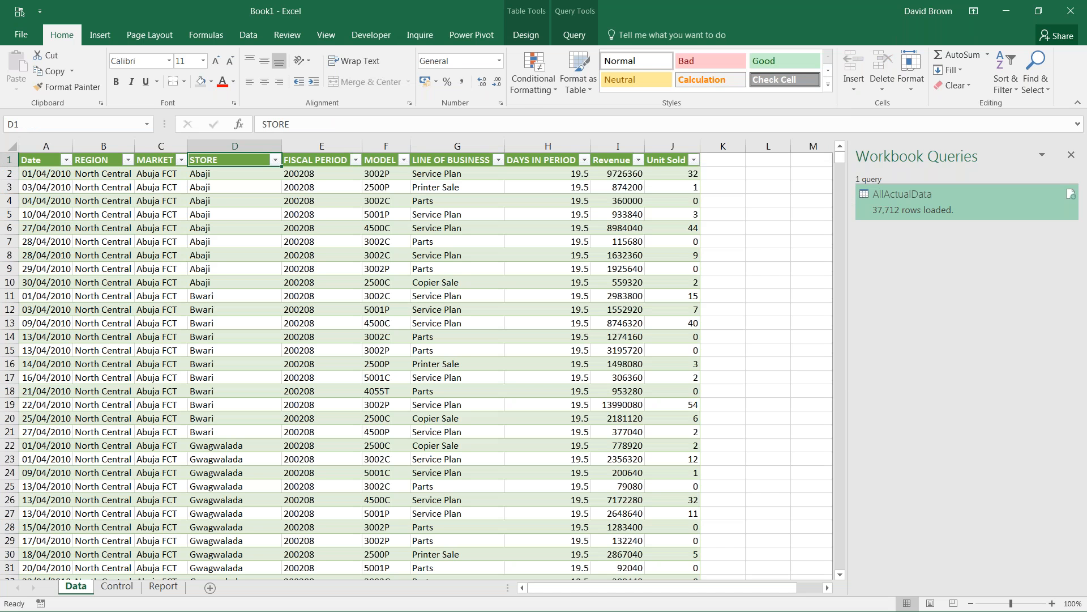
mouse_move(903, 210)
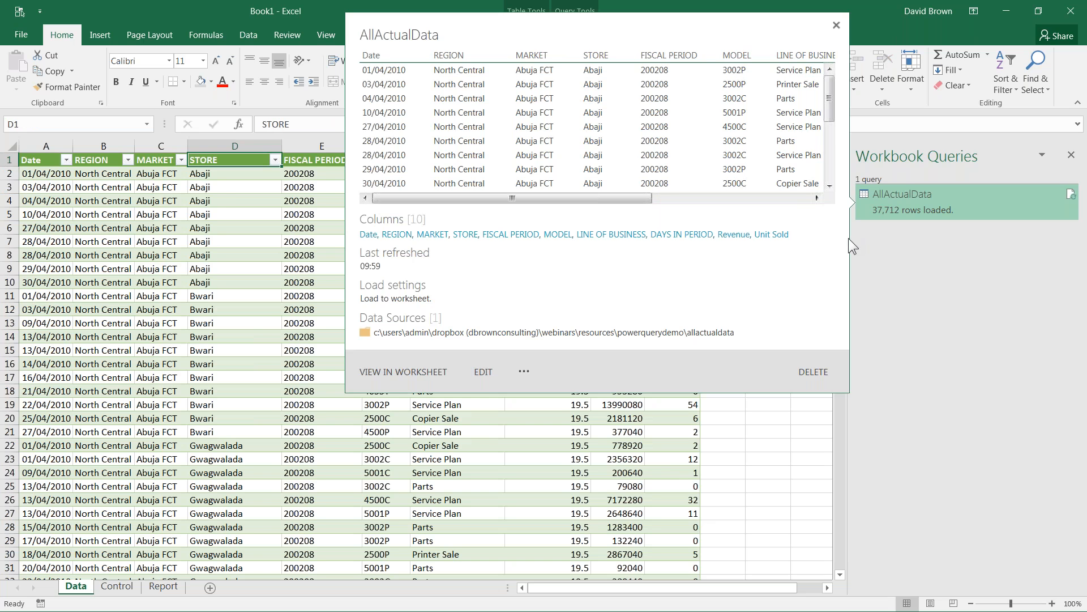
click(263, 497)
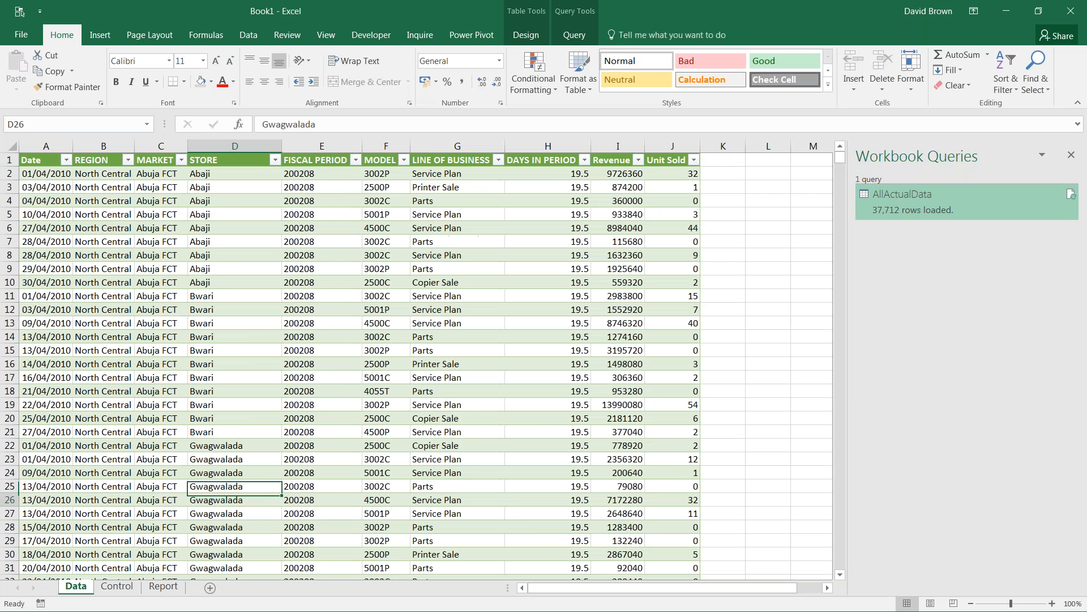
click(166, 587)
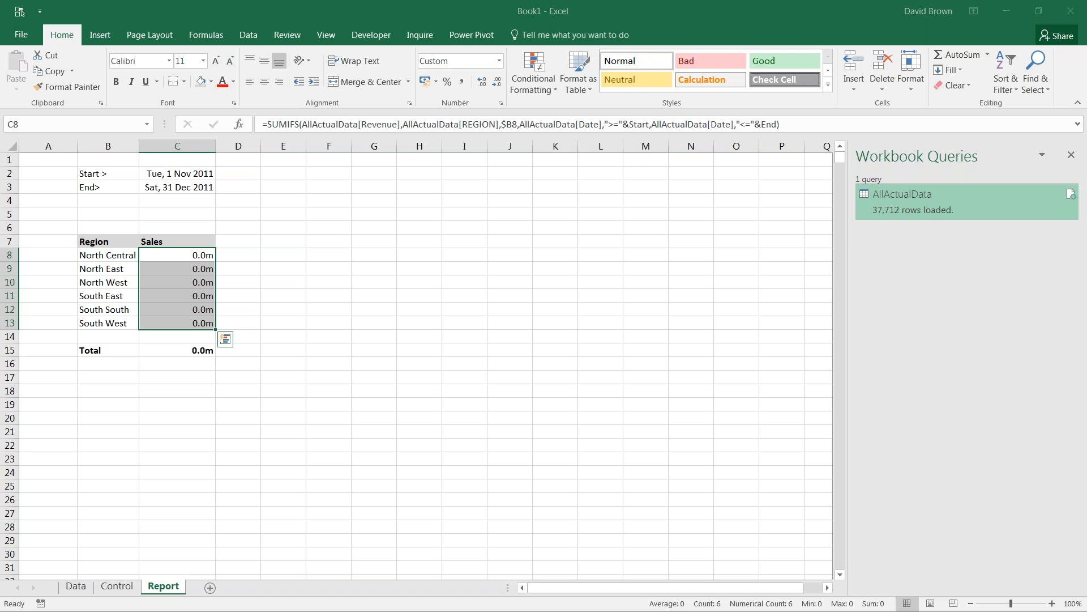
Copy the Nov-2011 and Dec-2011 text files from the From IT Dept folder into the AllActualData folder and close the folder window.
key(alt+Tab)
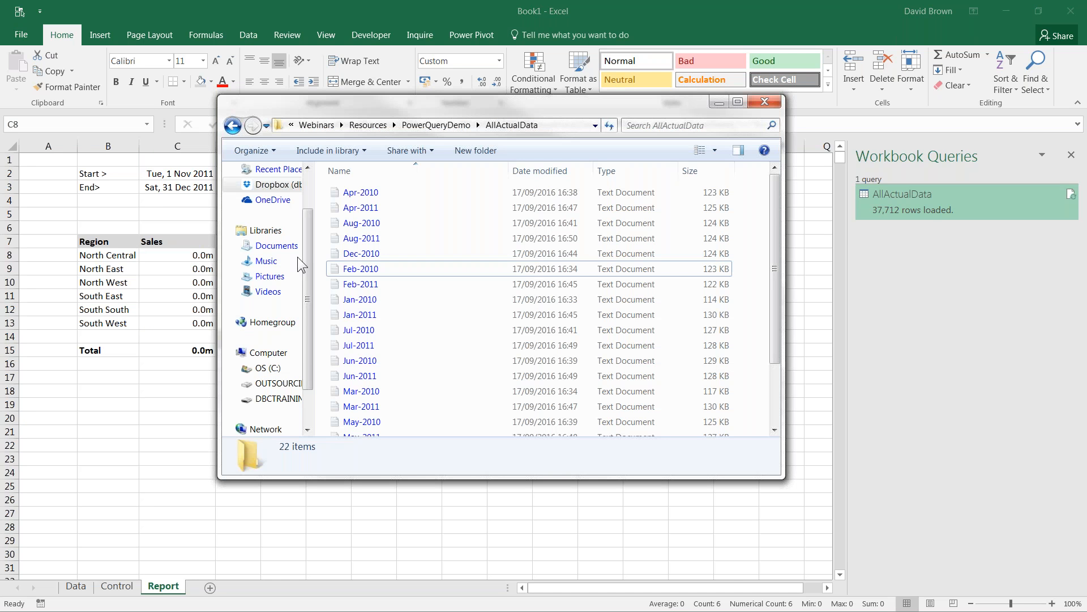
key(alt+Up)
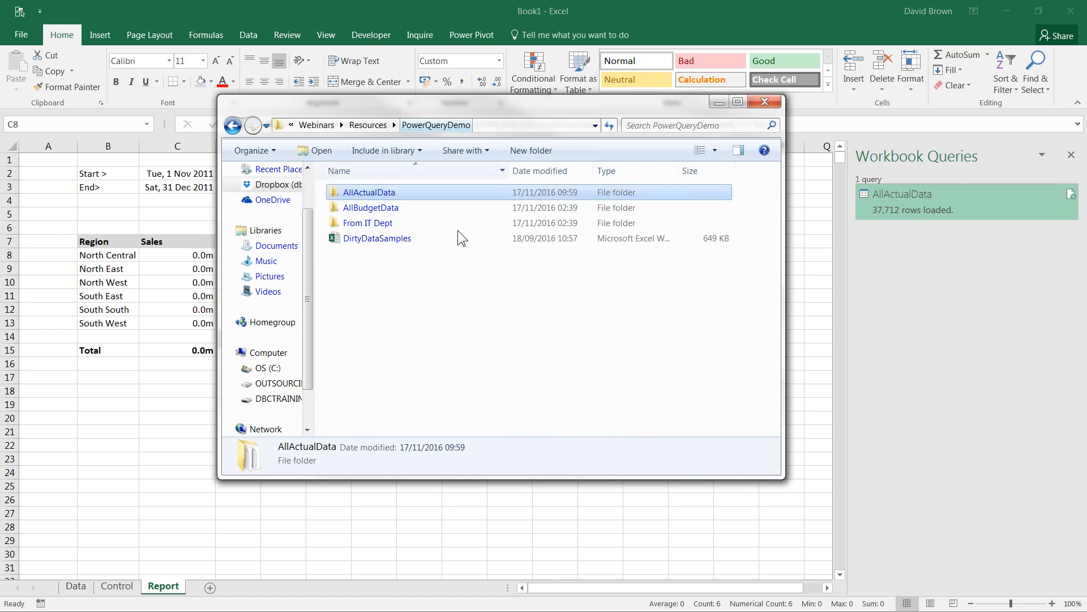
double_click(383, 223)
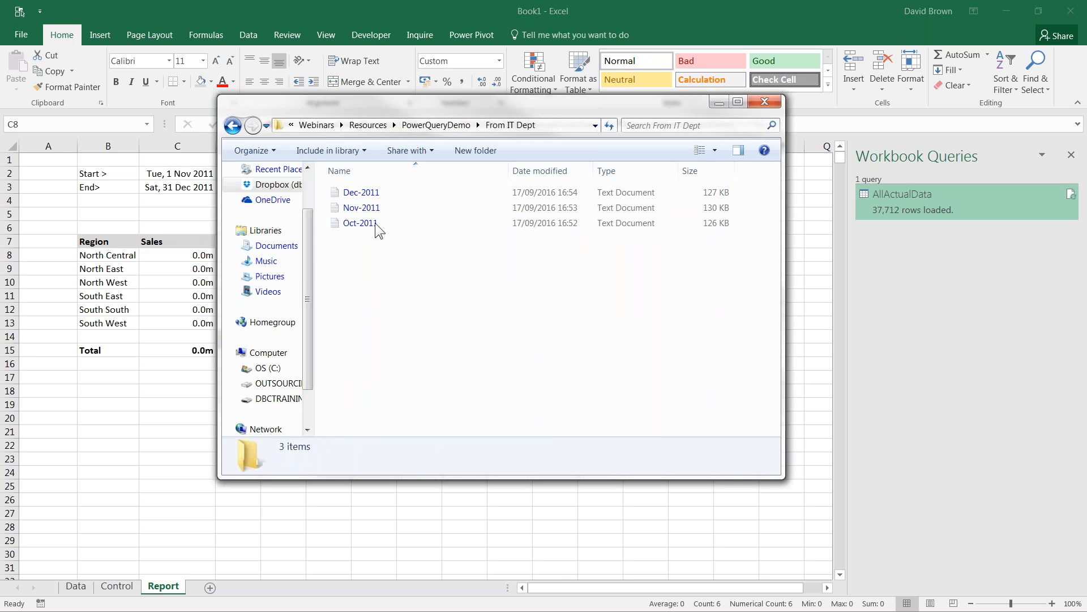
click(375, 208)
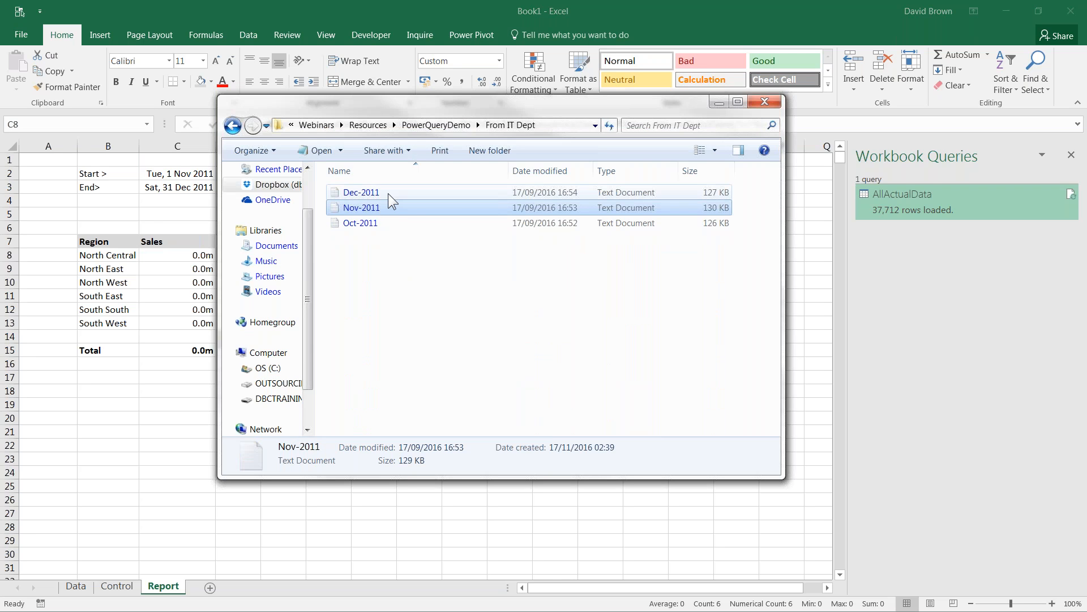
ctrl+click(388, 192)
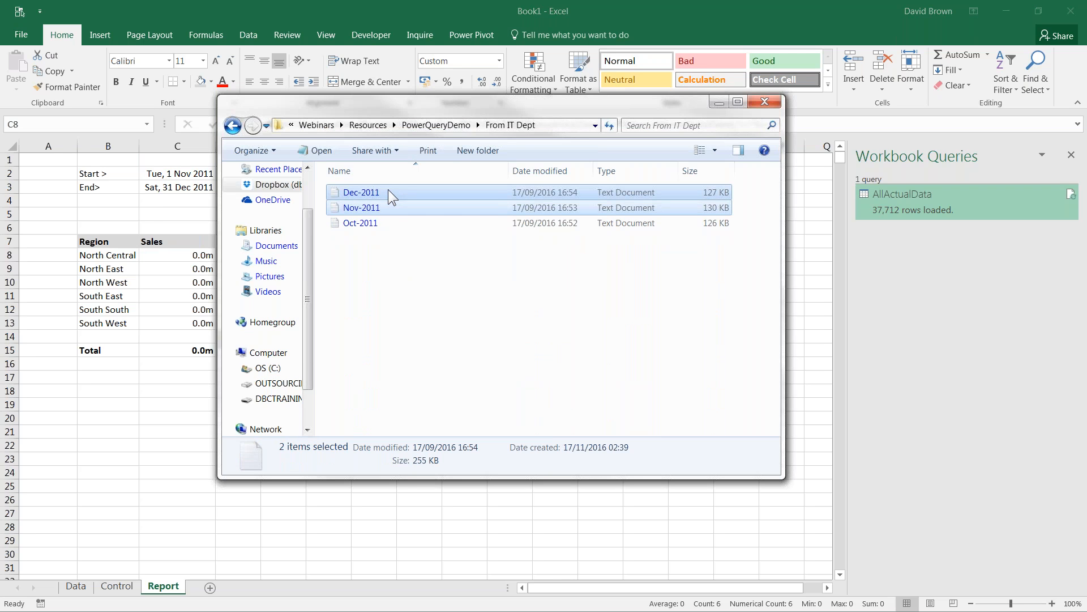
click(440, 124)
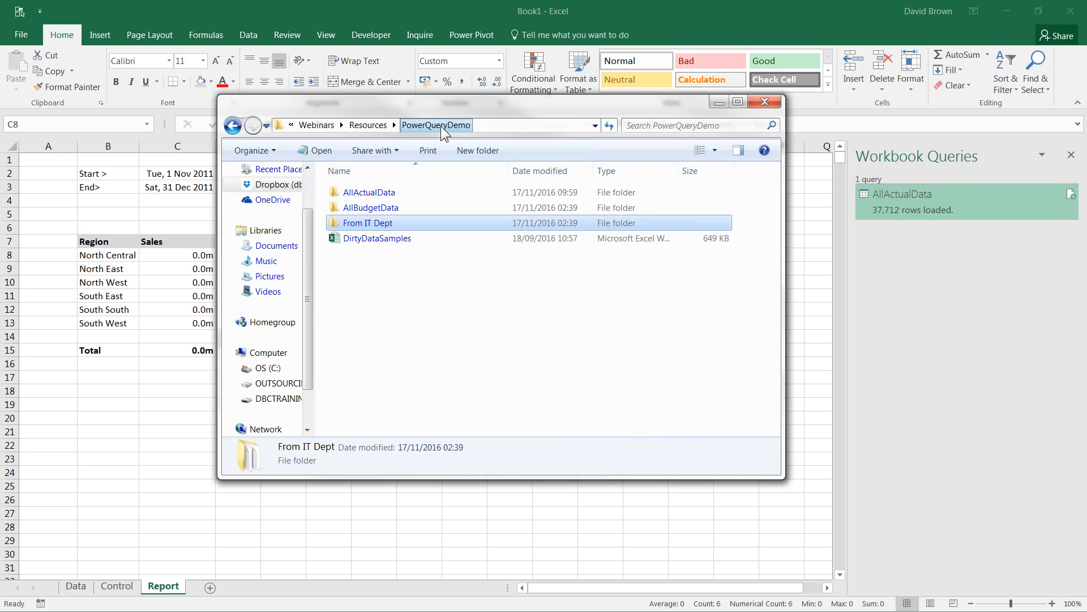
double_click(385, 195)
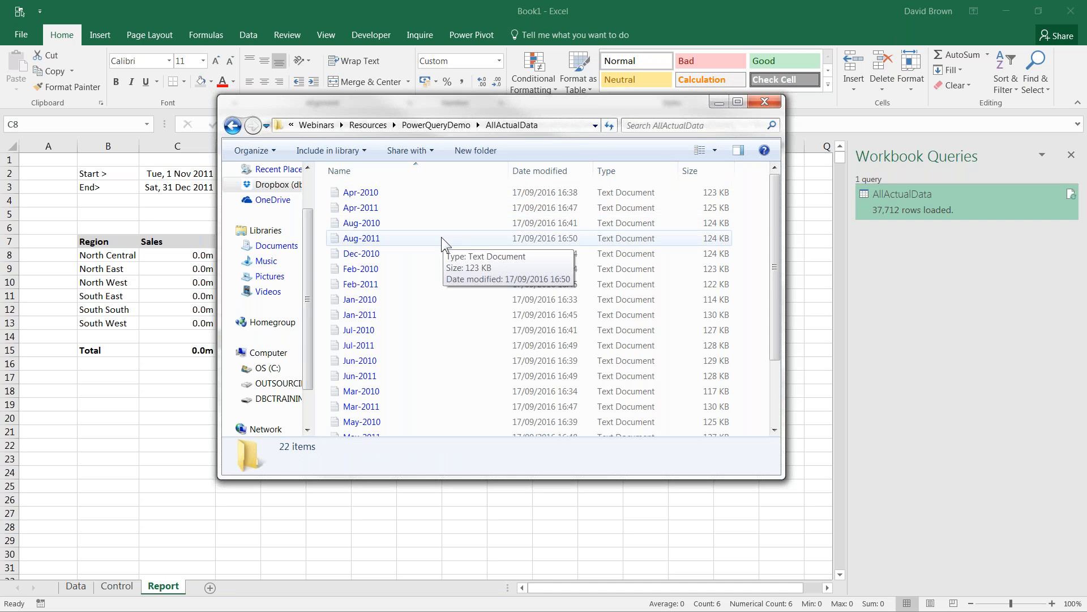
key(ctrl+v)
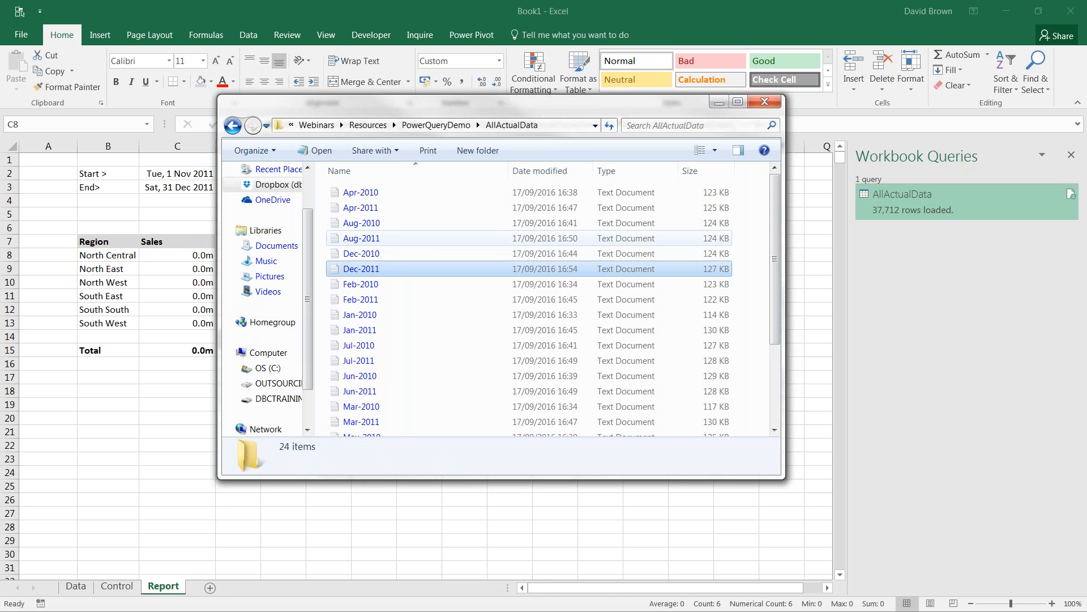
click(765, 101)
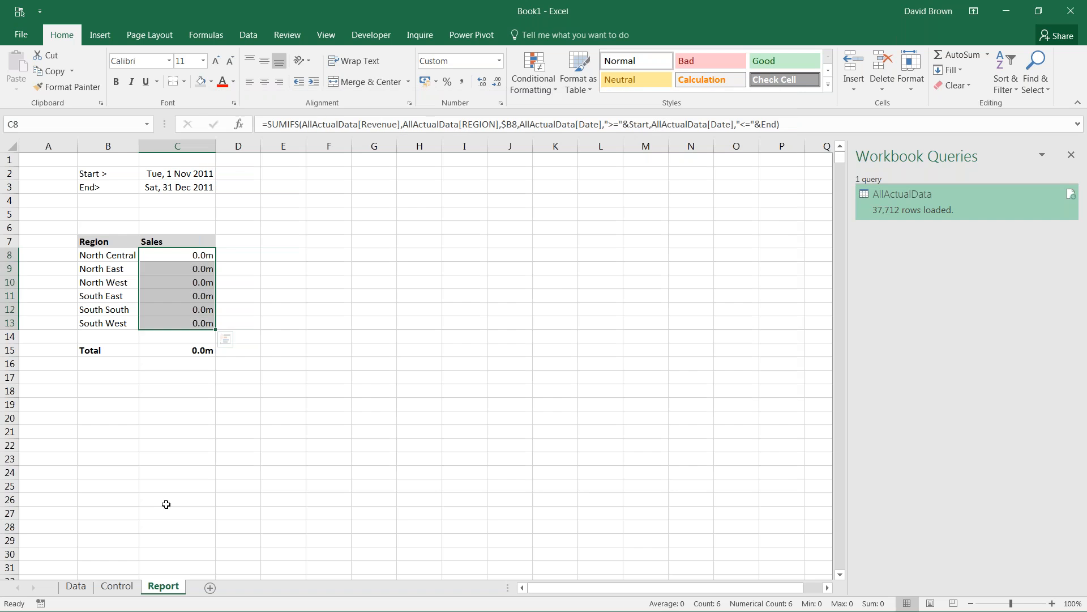
Refresh the AllActualData table on the Data sheet and show the updated regional sales on the Report sheet.
click(76, 586)
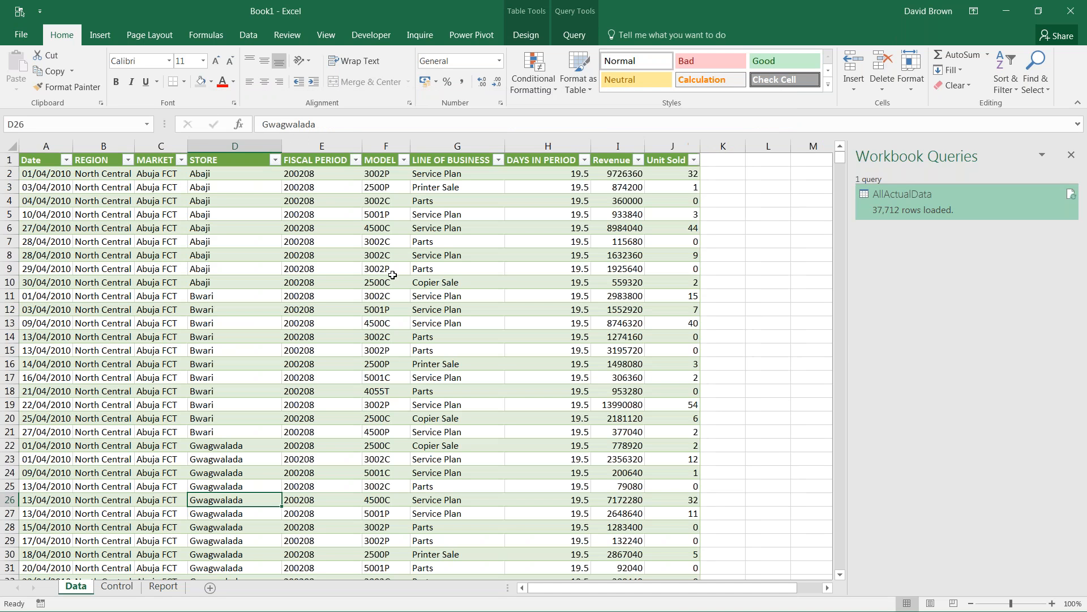
click(363, 241)
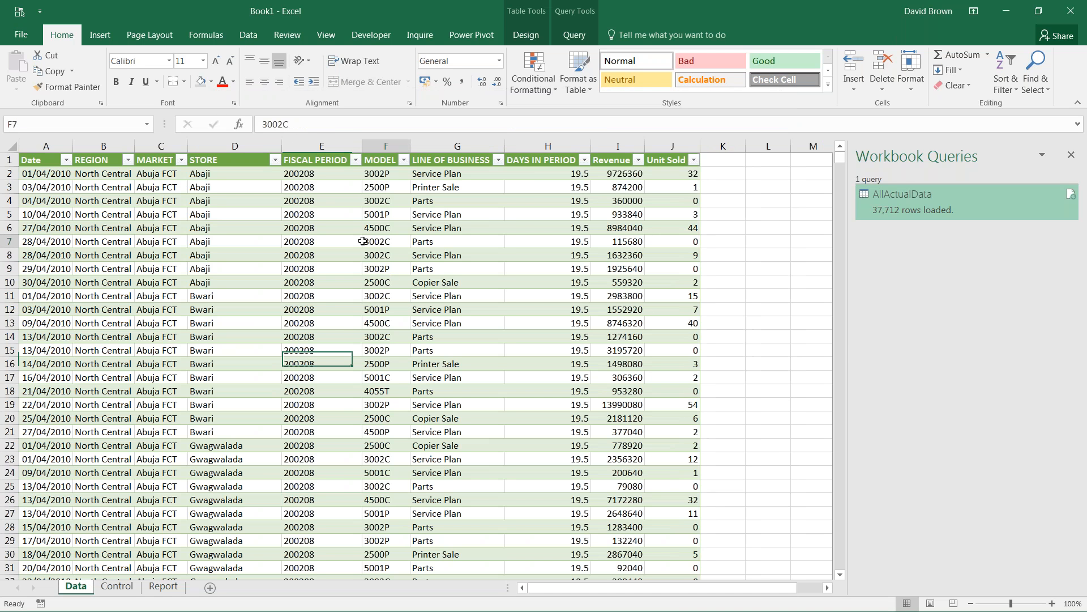
right_click(363, 241)
click(414, 360)
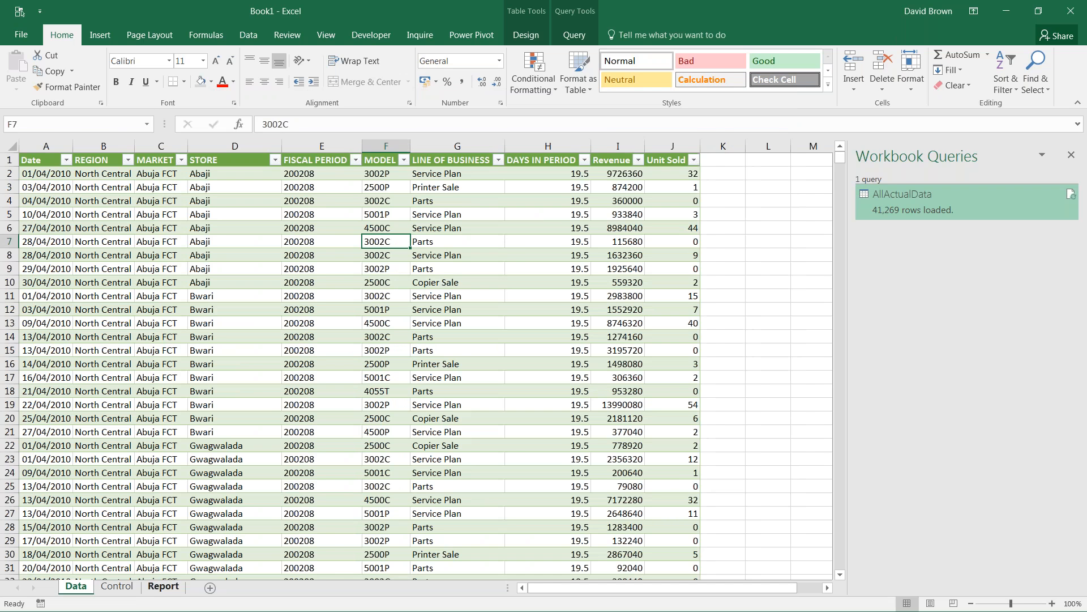
click(163, 586)
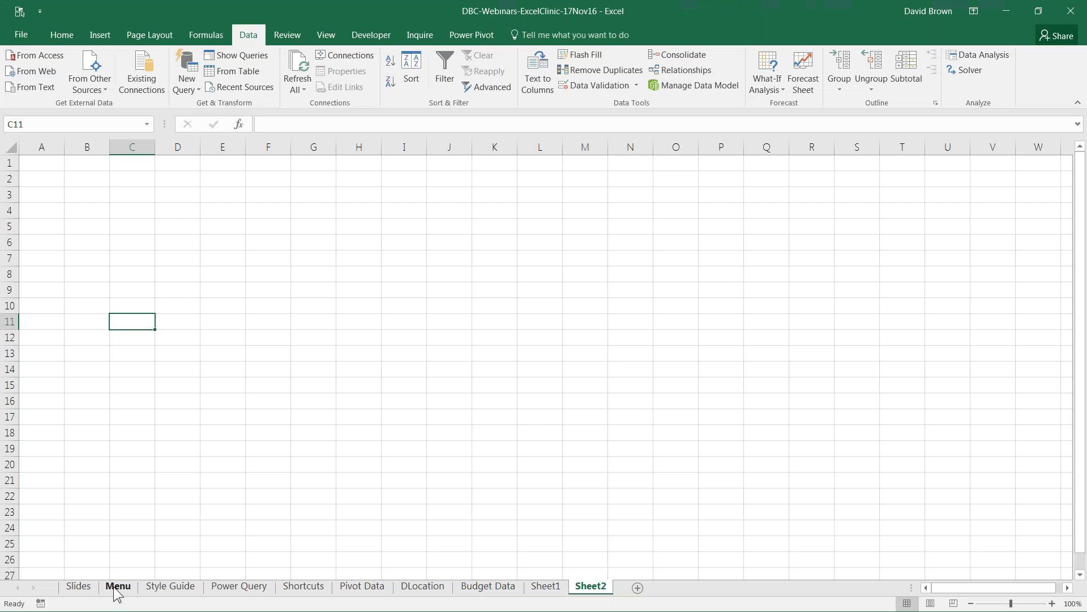
click(117, 586)
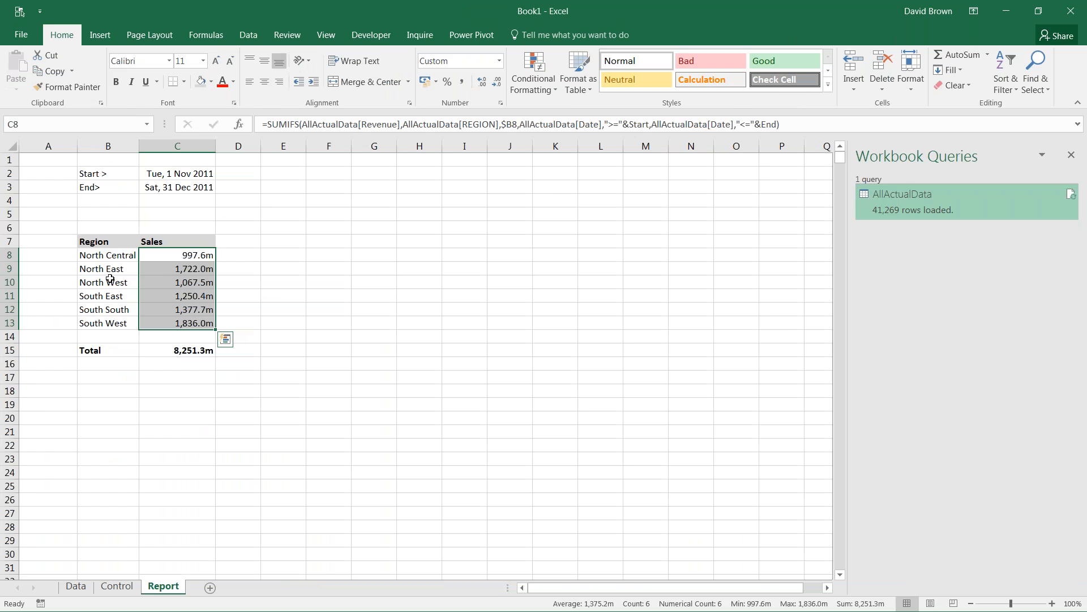
Insert a default column chart of sales by region from B7:C13 on the Report sheet.
click(111, 276)
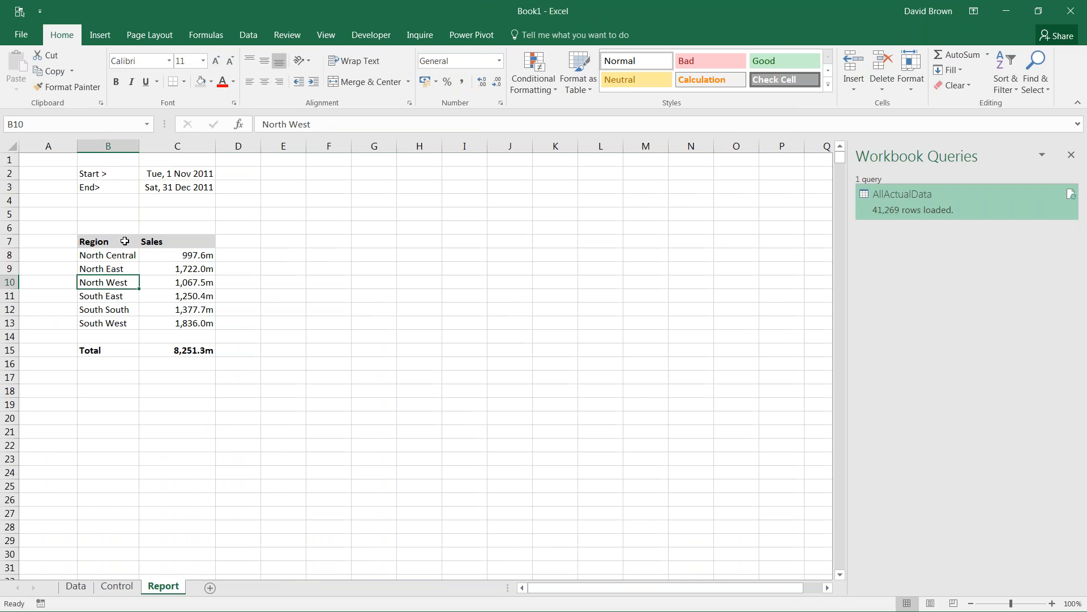
drag(115, 243, 176, 321)
key(alt+F1)
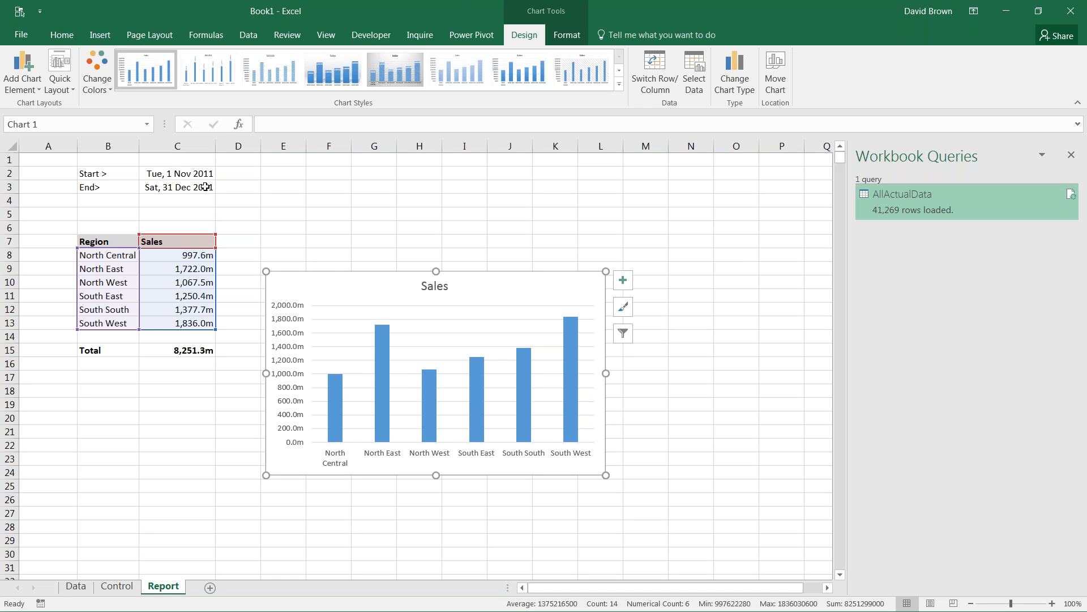
key(Escape)
drag(178, 187, 177, 174)
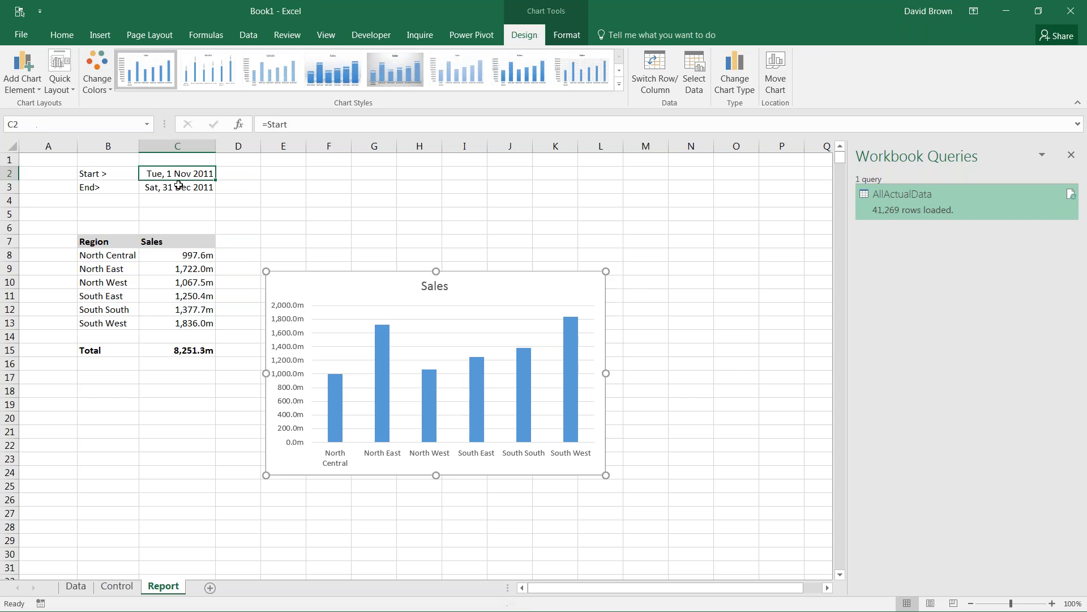
Move the Sales chart beside the region table and shrink it to cover about G7:M17.
click(359, 300)
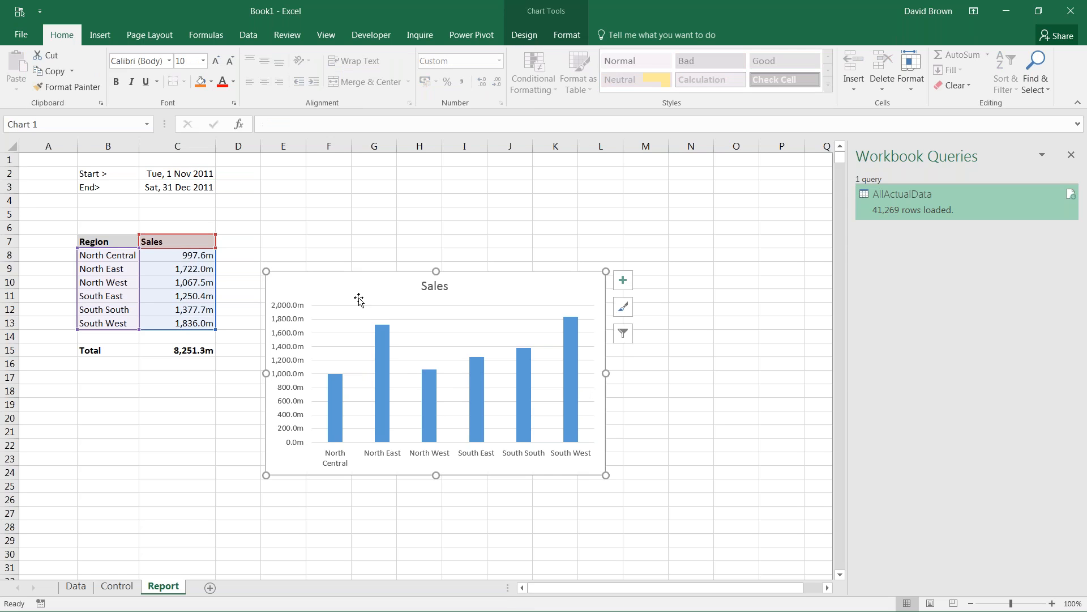
drag(359, 299, 446, 258)
drag(694, 439, 649, 384)
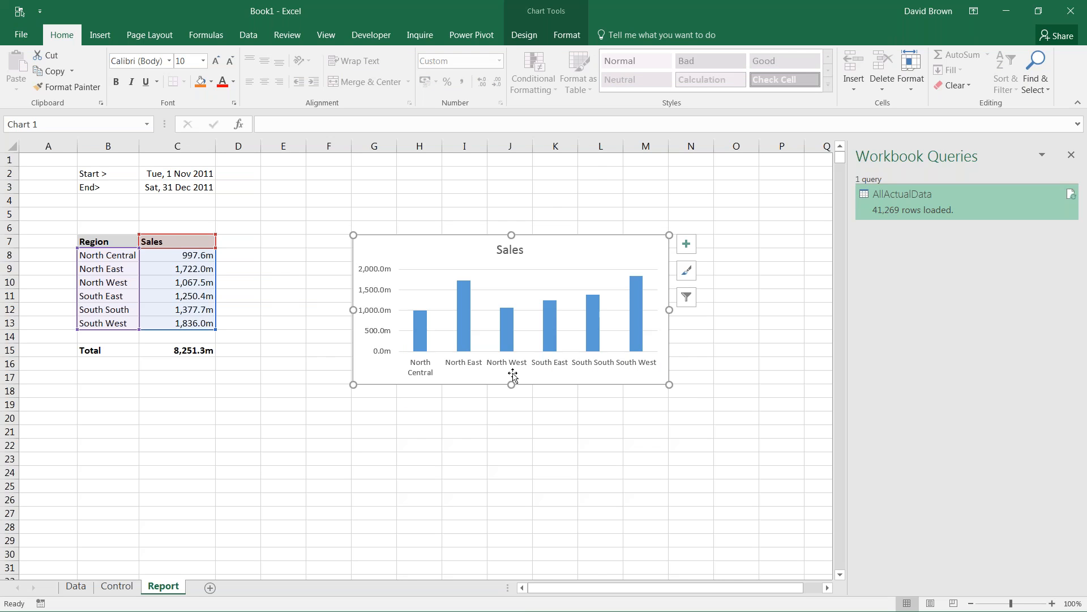
click(502, 454)
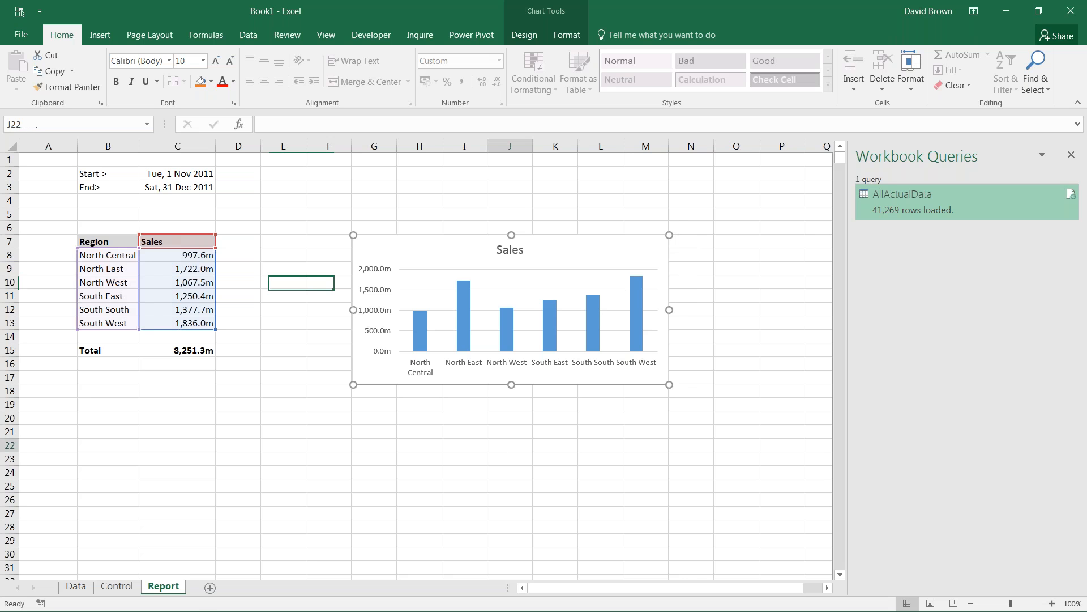
Add a new worksheet after the Report sheet and name it Dashboard.
click(210, 587)
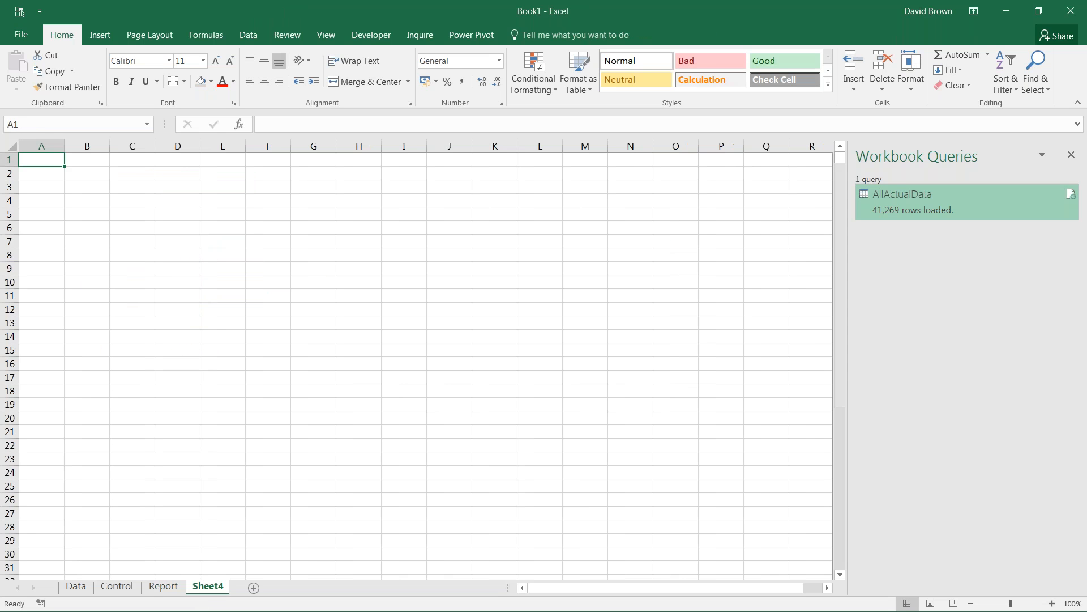
double_click(199, 586)
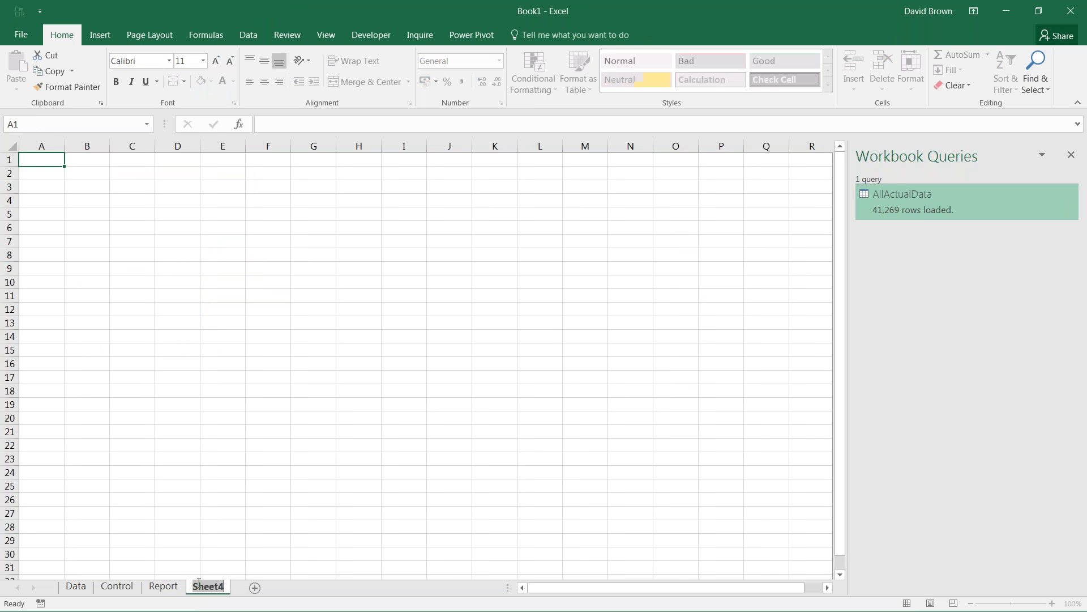
text(Dashboard)
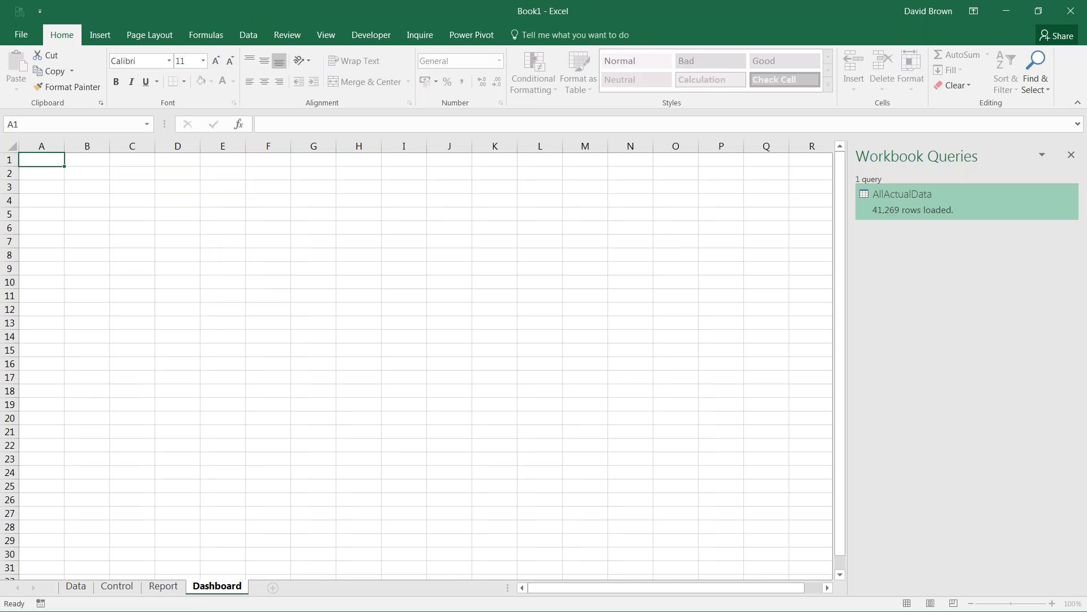
click(177, 526)
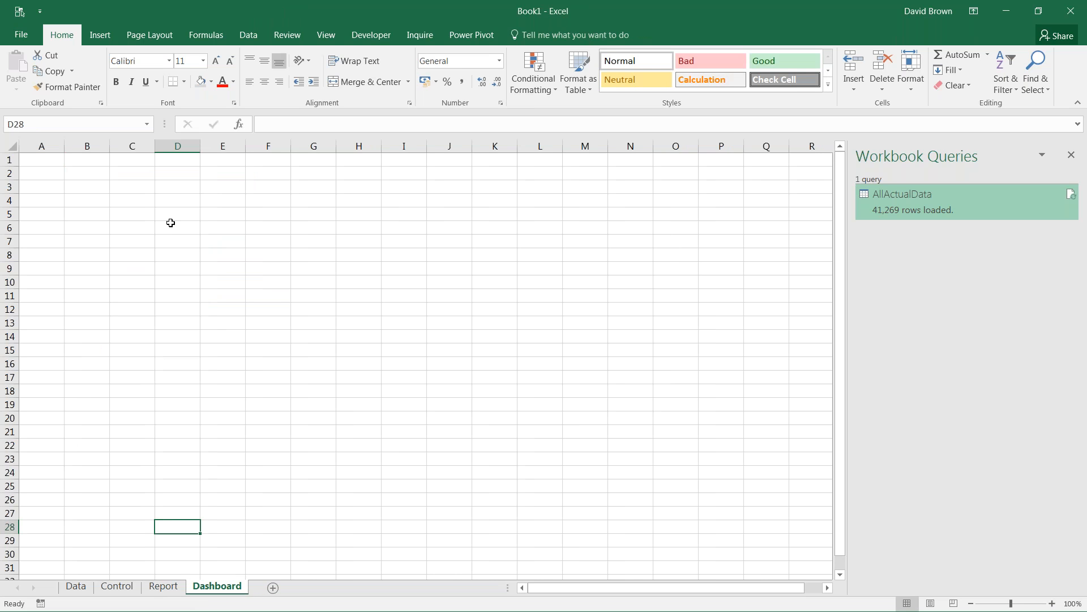
Set the Dashboard sheet to landscape orientation and display it in Page Layout view.
click(160, 38)
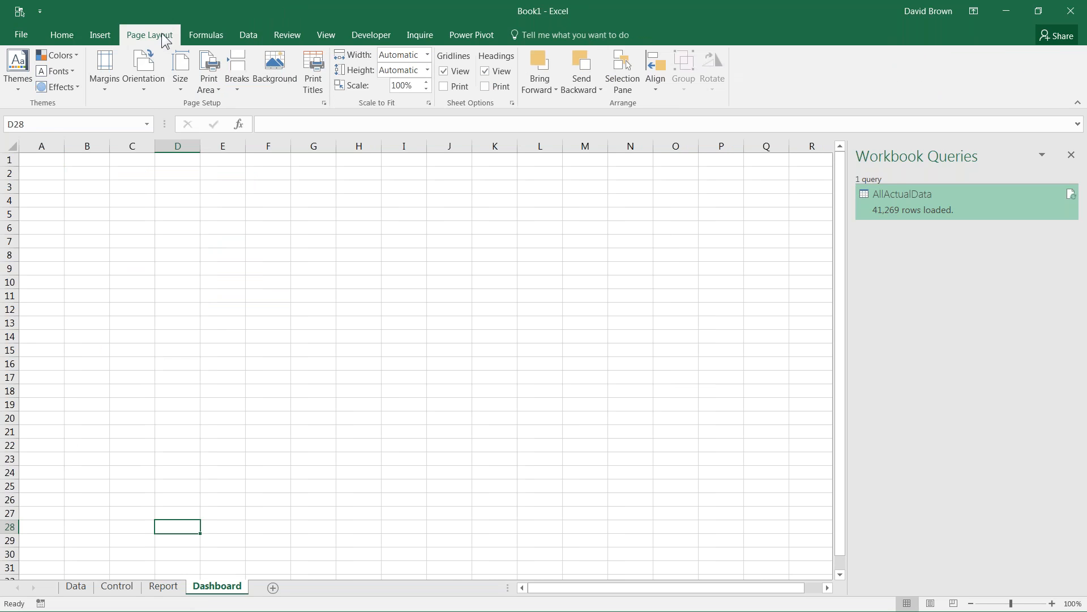
click(145, 90)
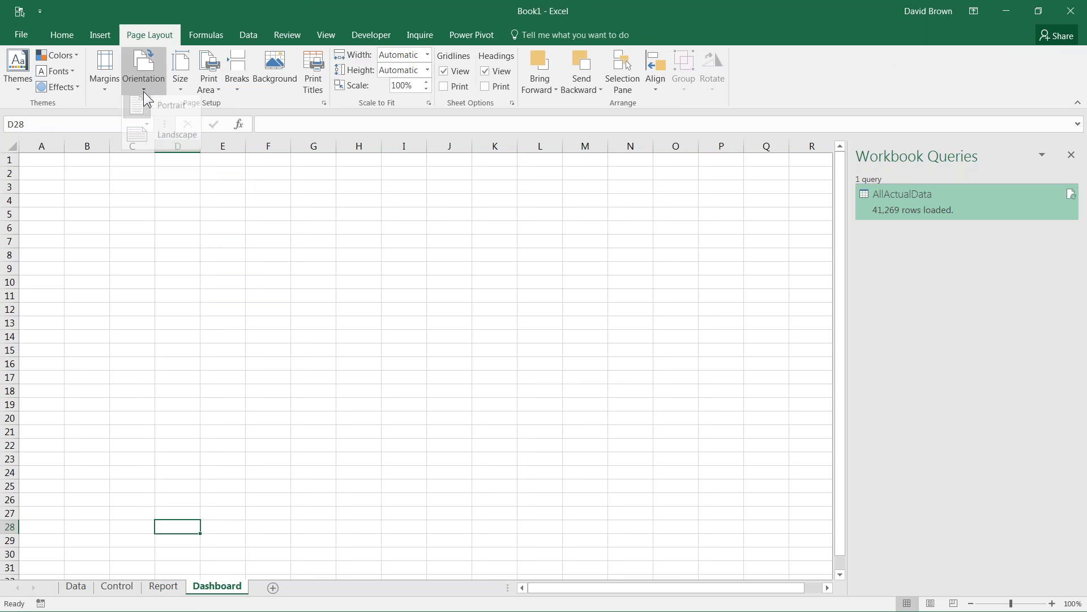
click(165, 147)
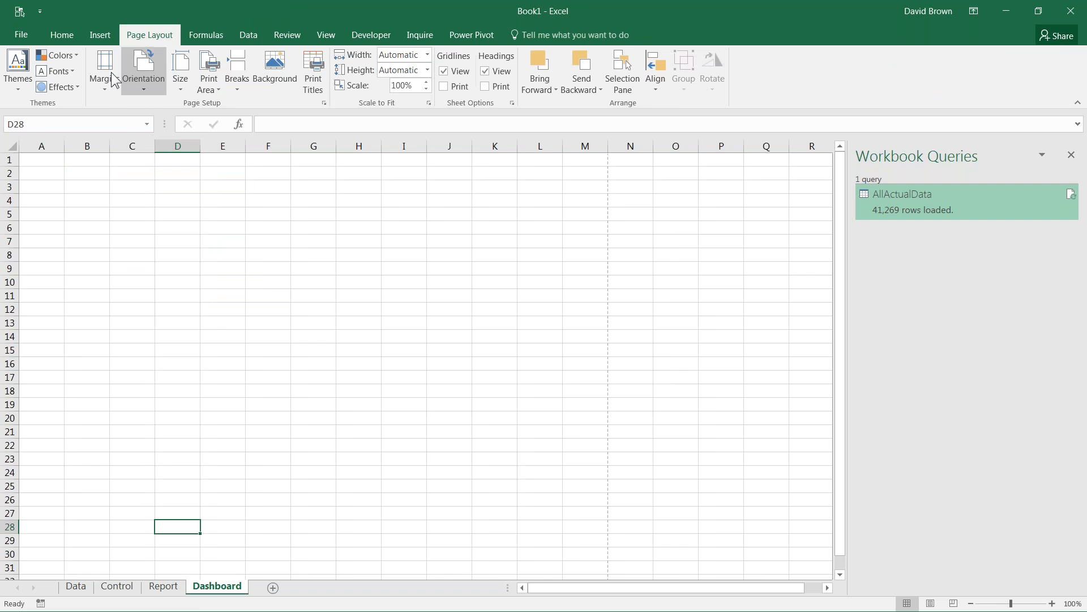
click(326, 34)
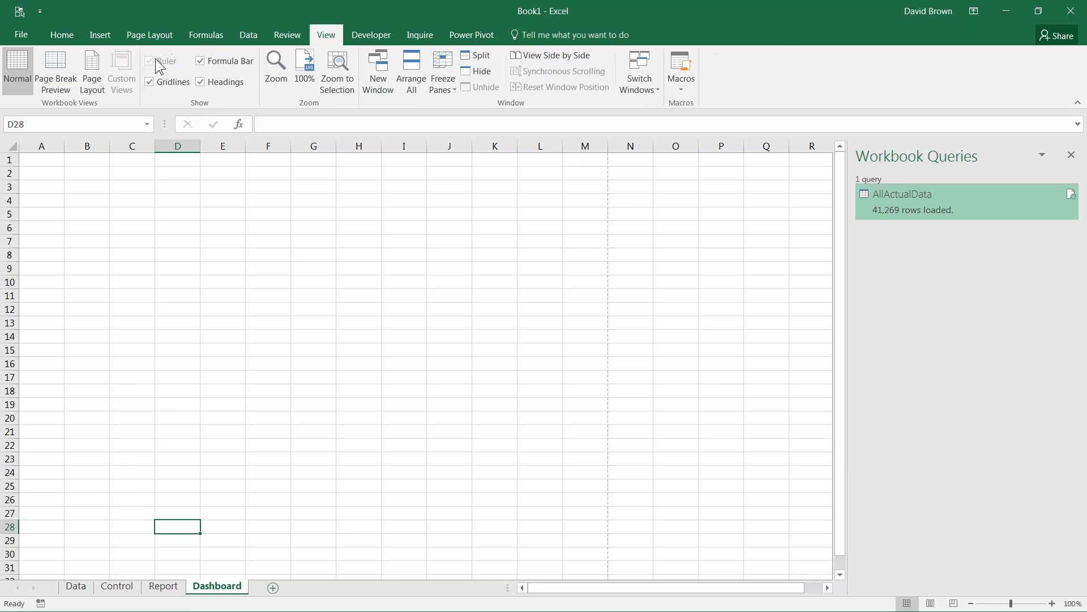
click(95, 80)
click(365, 297)
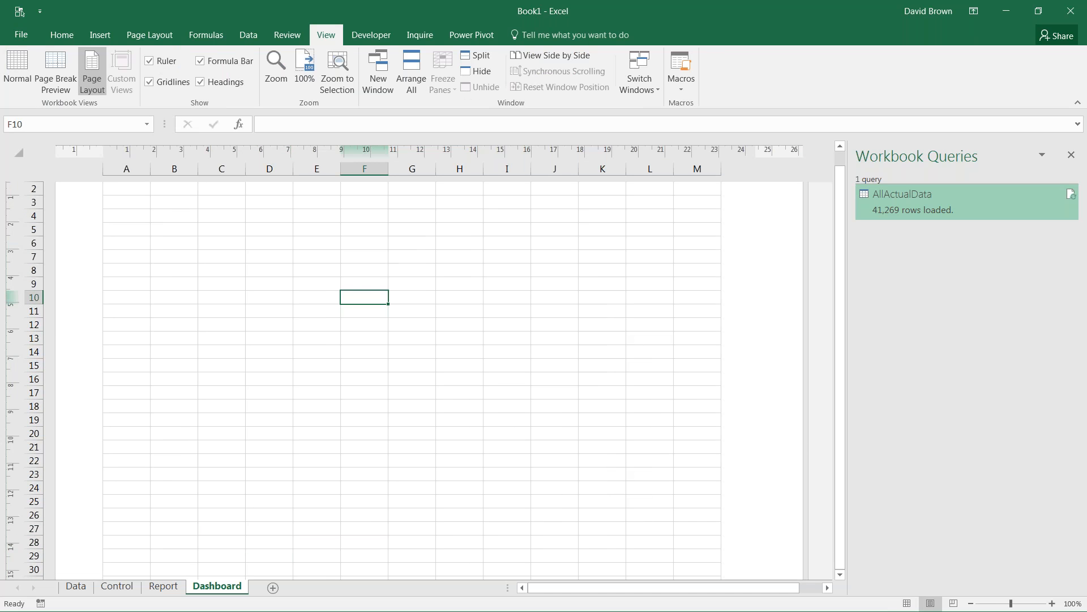
Zoom the Dashboard page out to 85% and collapse the ribbon to enlarge the work area.
scroll(364, 297, up, 1)
scroll(324, 327, down, 2)
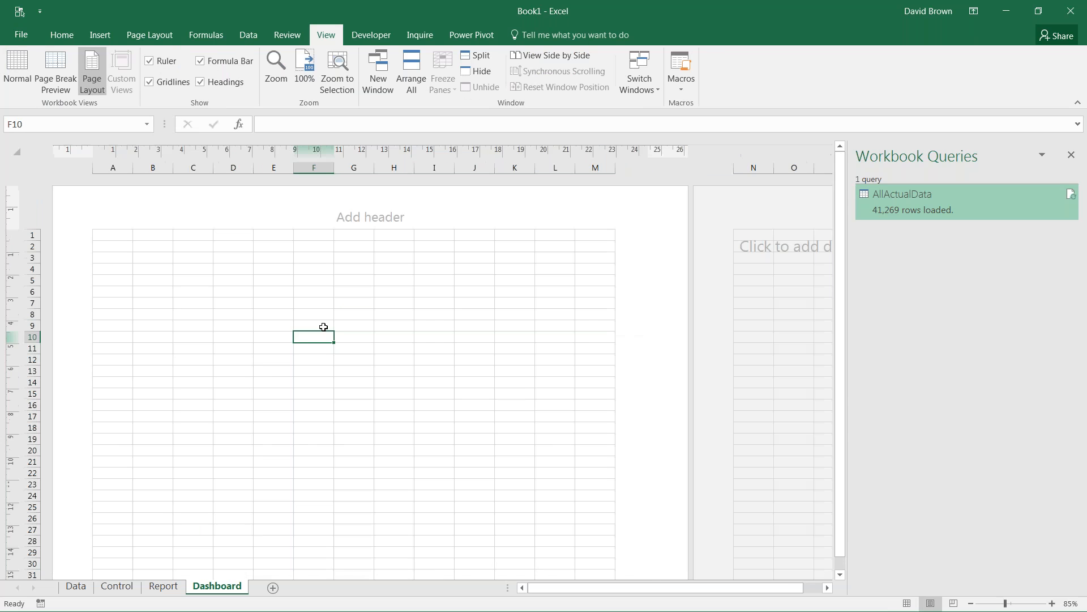
scroll(324, 327, down, 2)
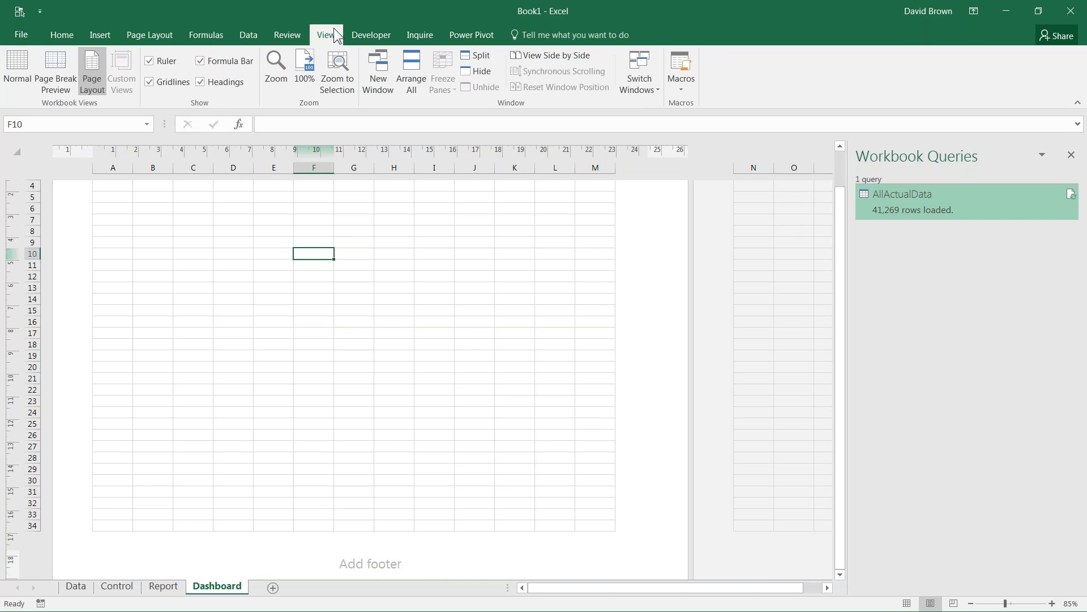
double_click(336, 35)
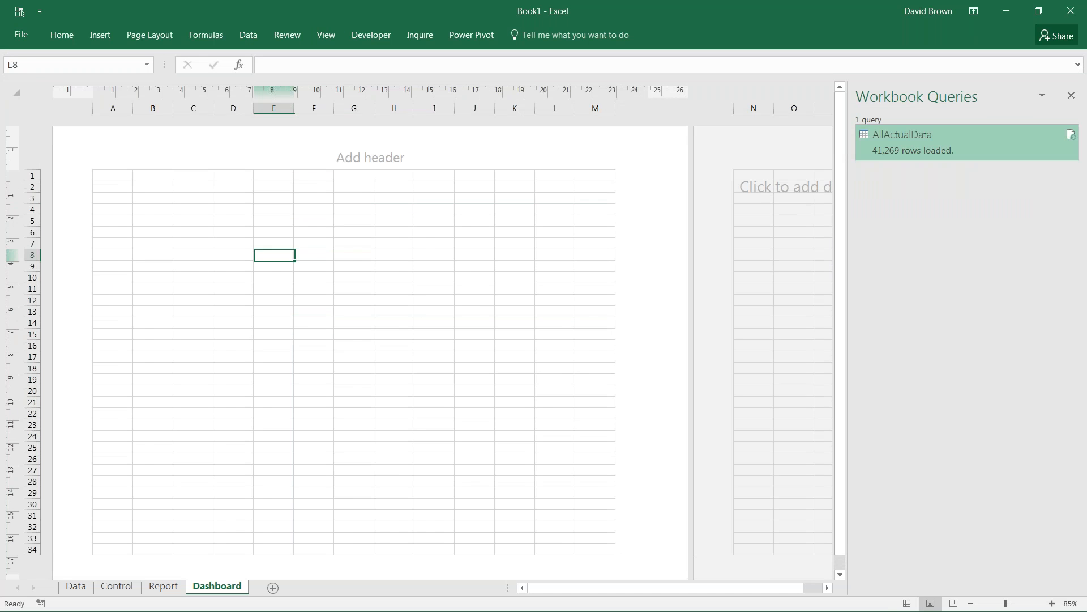
Switch to the Report sheet and highlight the region table with its total row, B7:C15.
key(ctrl+Page_Up)
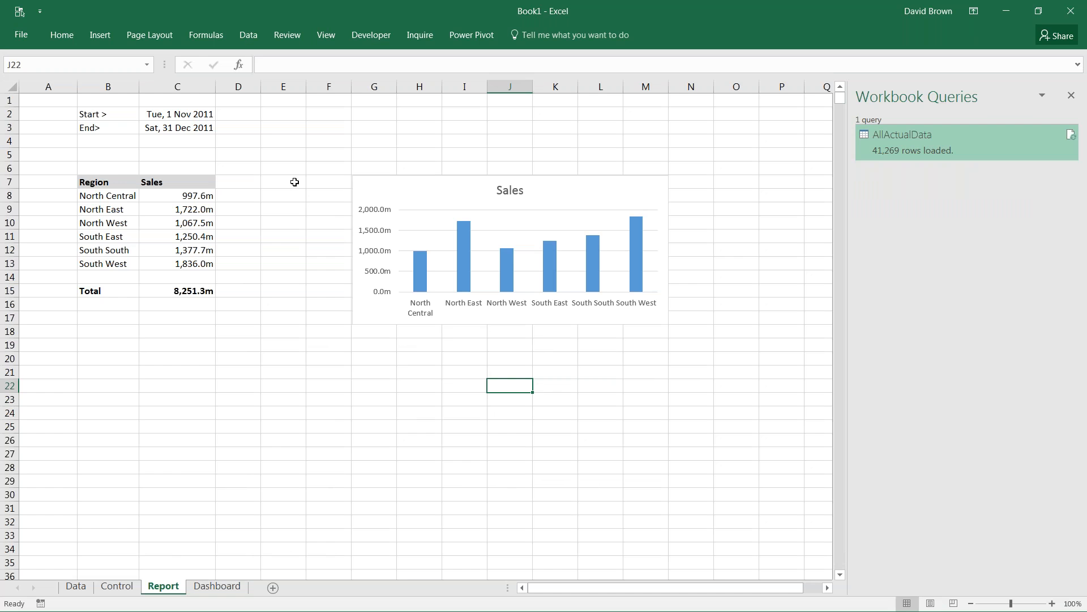
click(107, 182)
shift+click(187, 286)
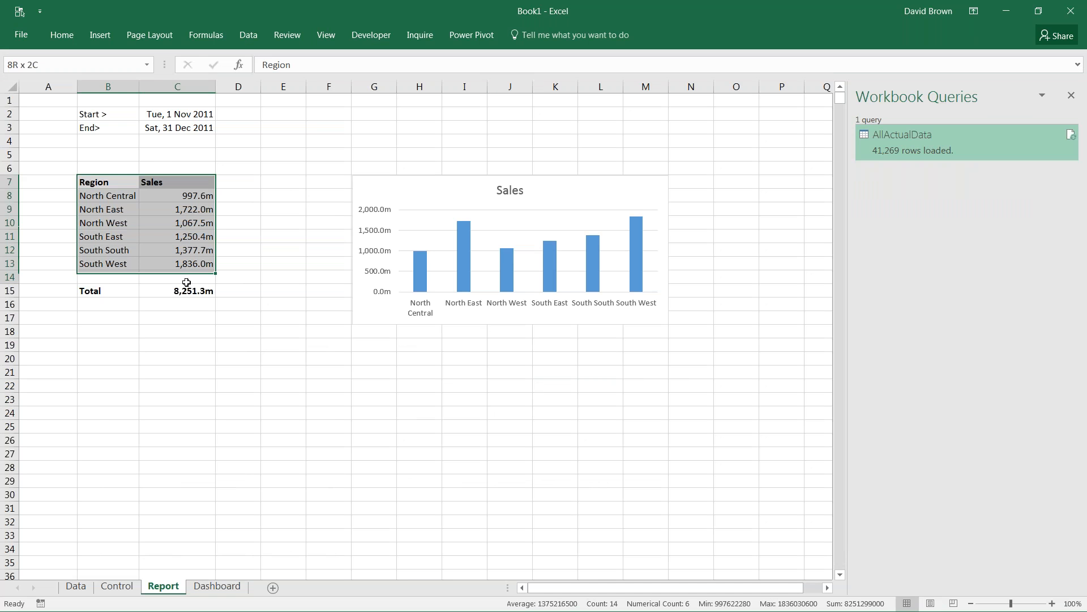
drag(109, 181, 192, 290)
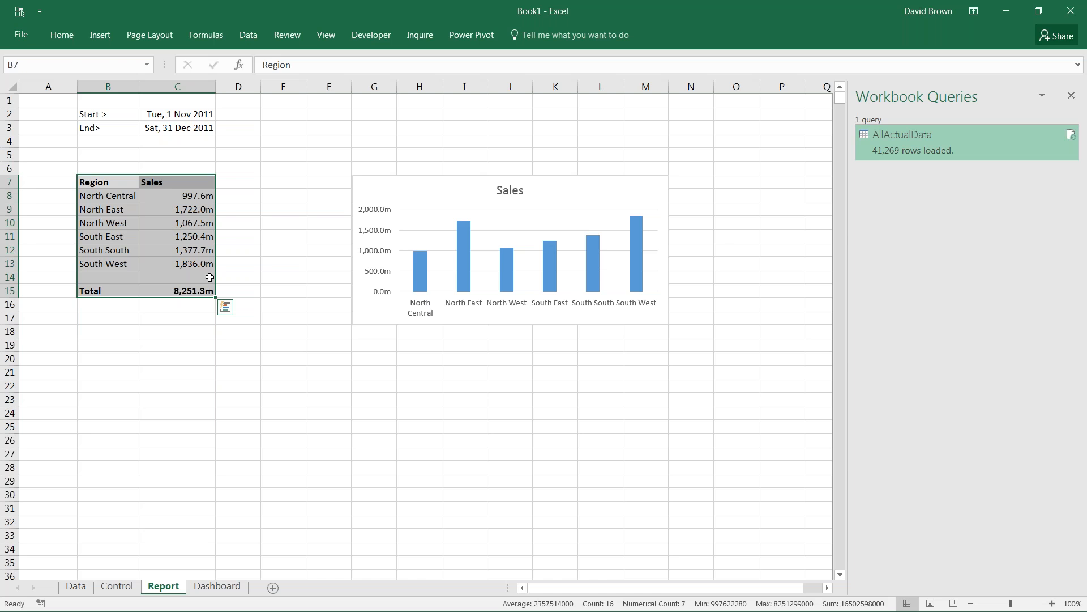
click(270, 306)
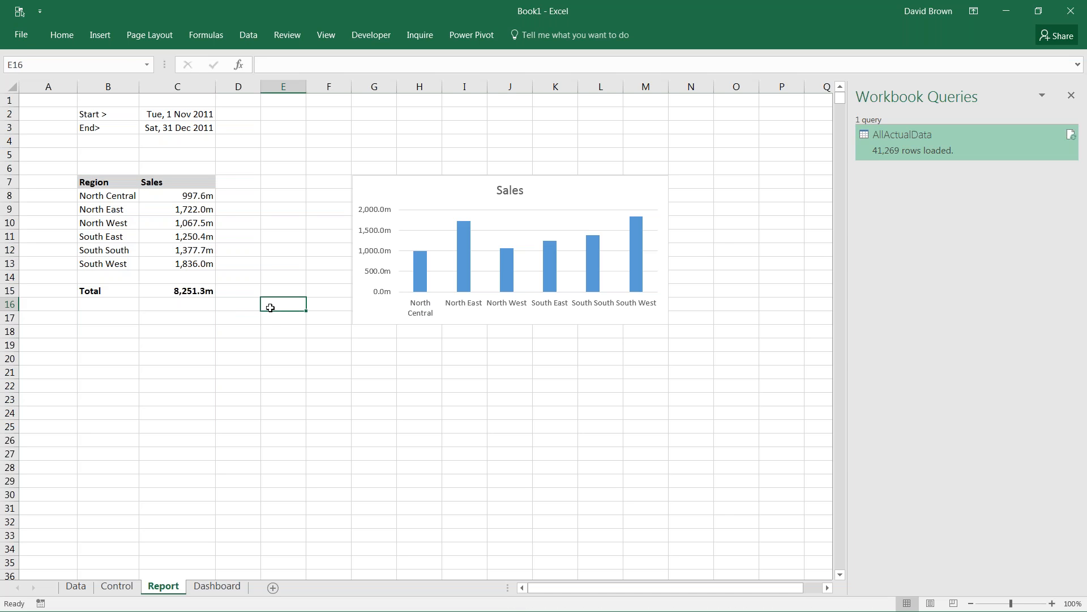
Pin the ribbon open, and list the commands not in the ribbon in the Quick Access Toolbar customization options.
click(63, 36)
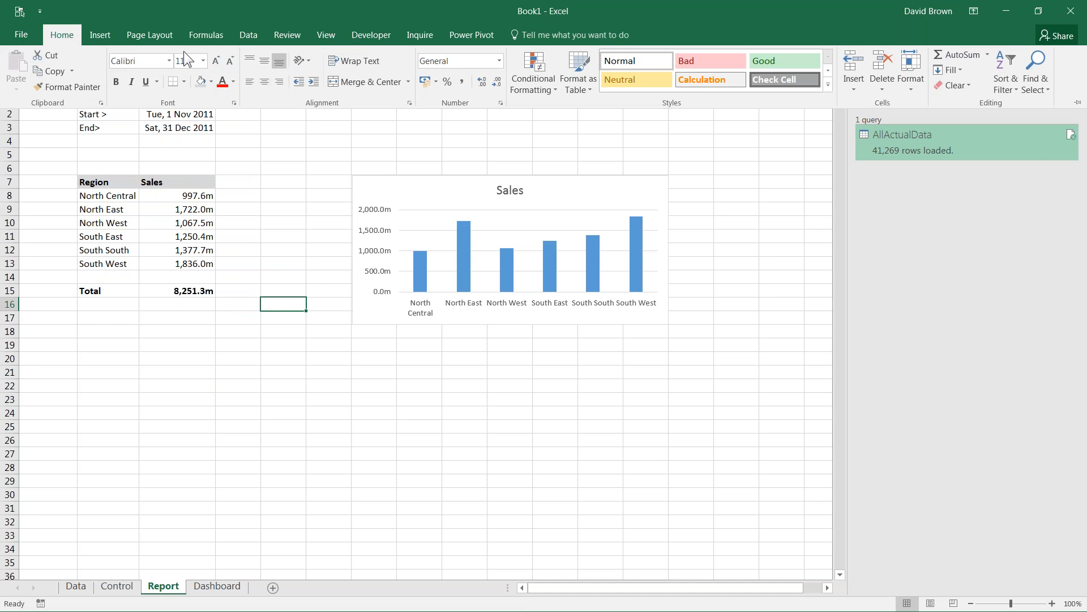
key(ctrl+F1)
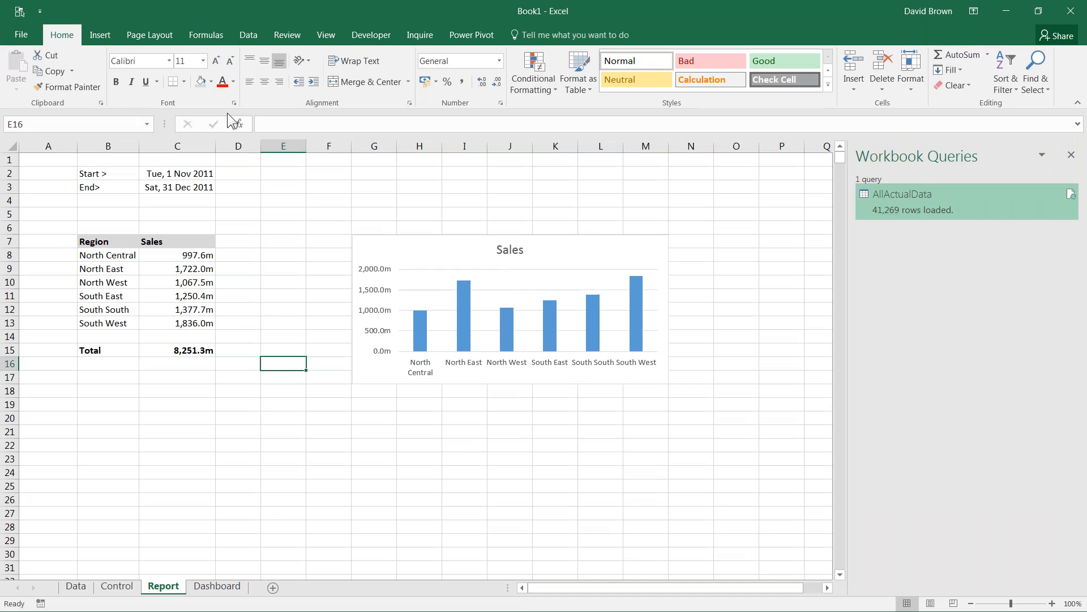
click(25, 34)
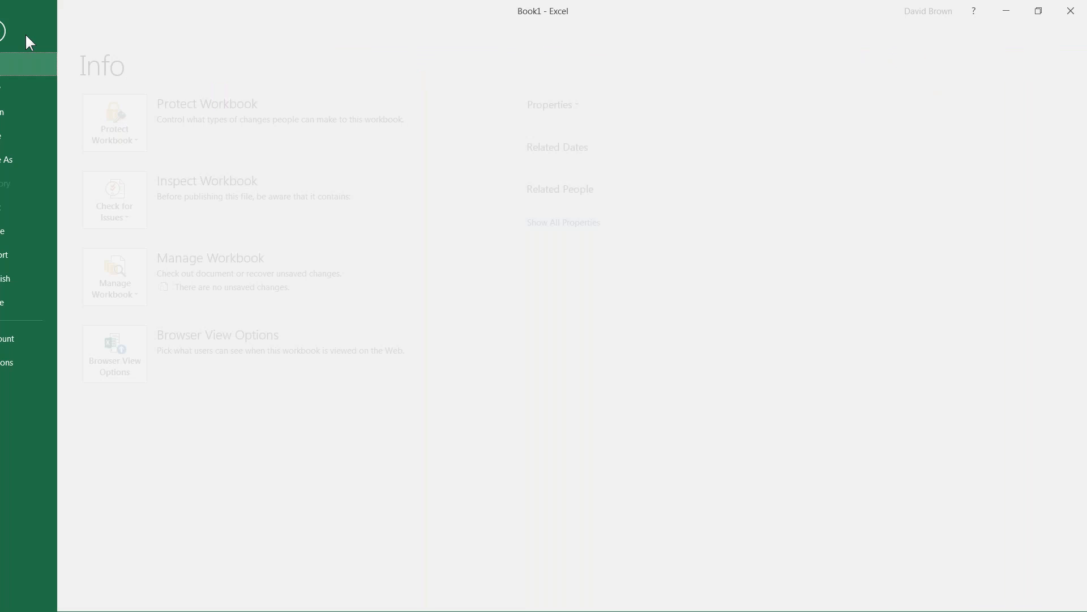
click(32, 361)
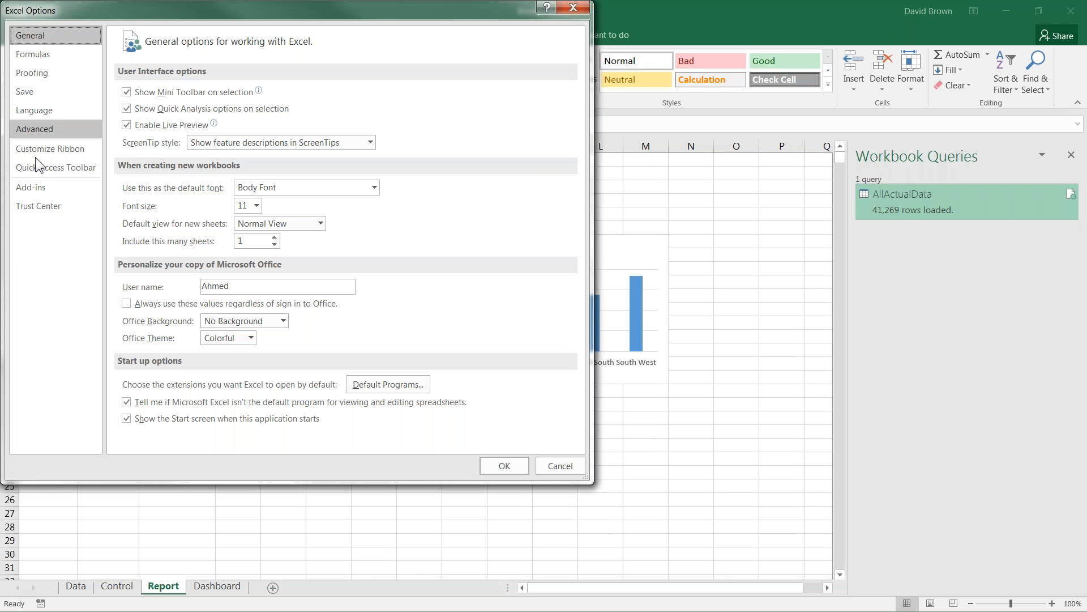
click(36, 163)
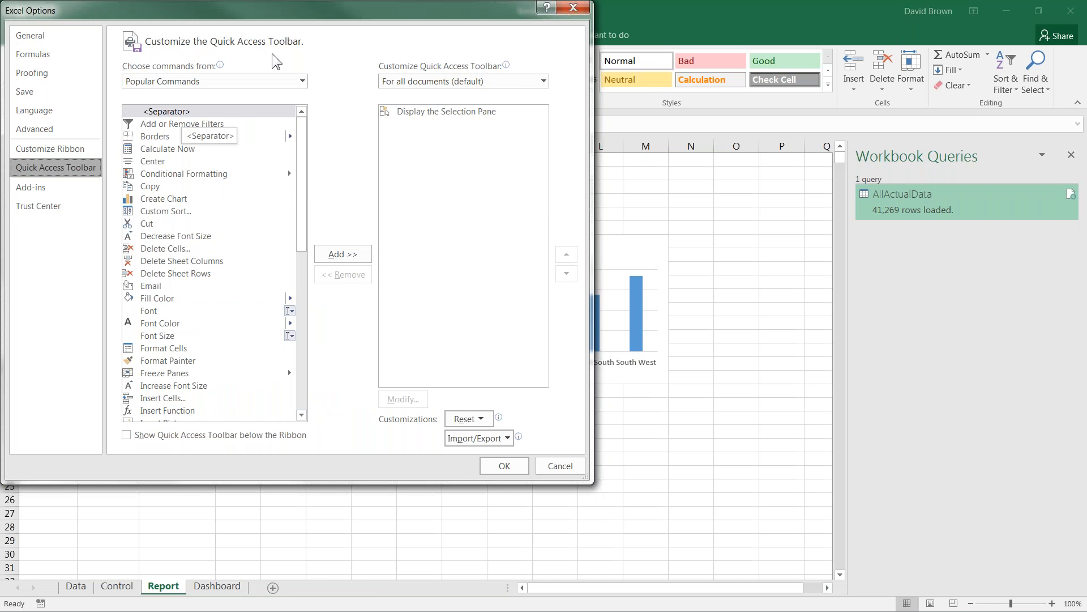
click(302, 81)
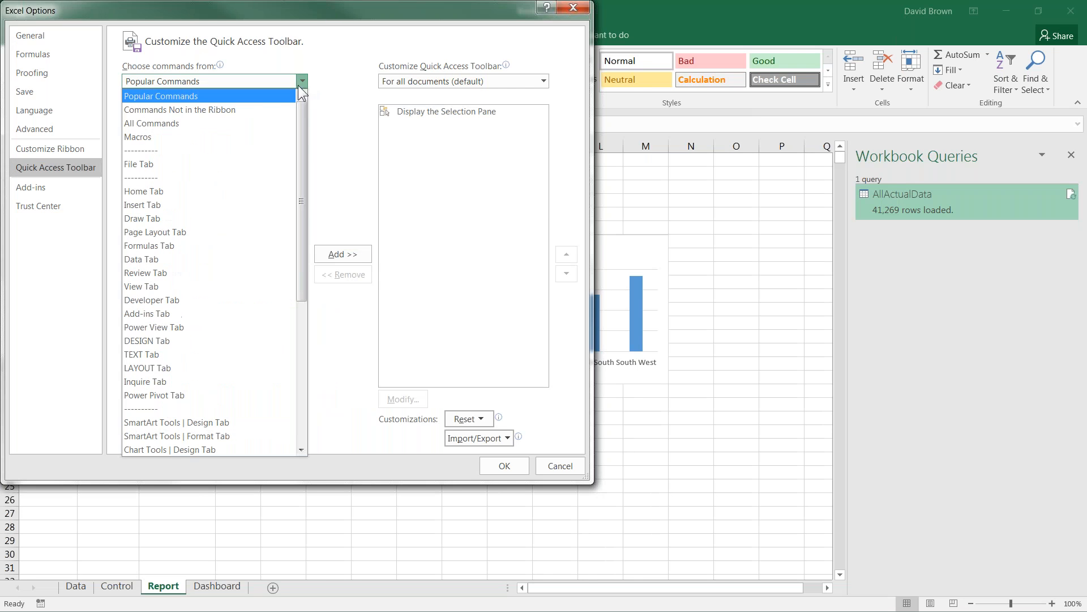
key(Escape)
key(Down)
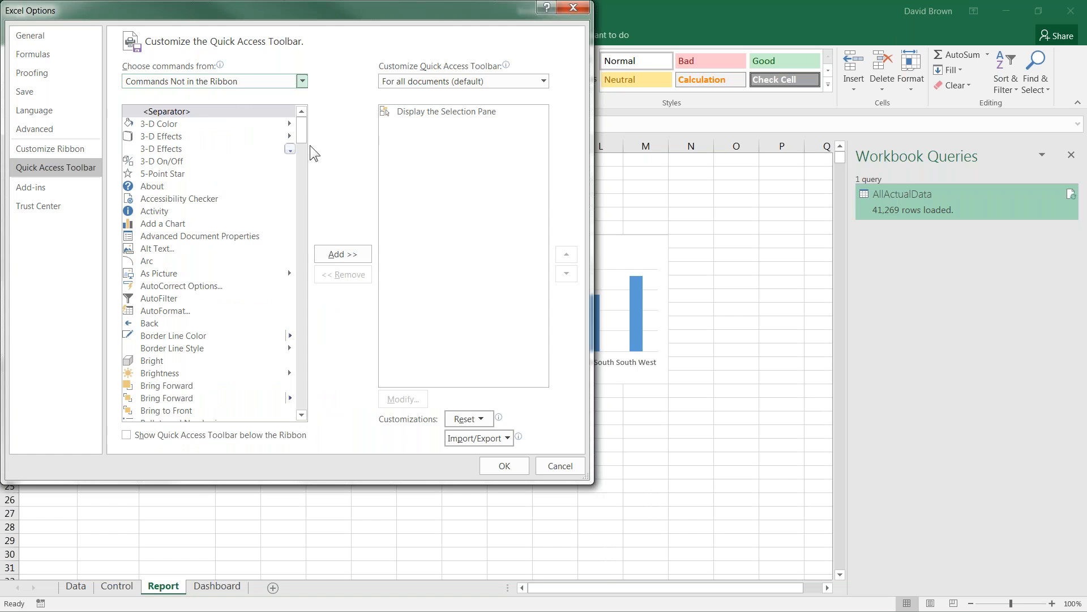
Add the Camera command to the Quick Access Toolbar and apply the options.
drag(306, 134, 302, 62)
drag(303, 131, 303, 165)
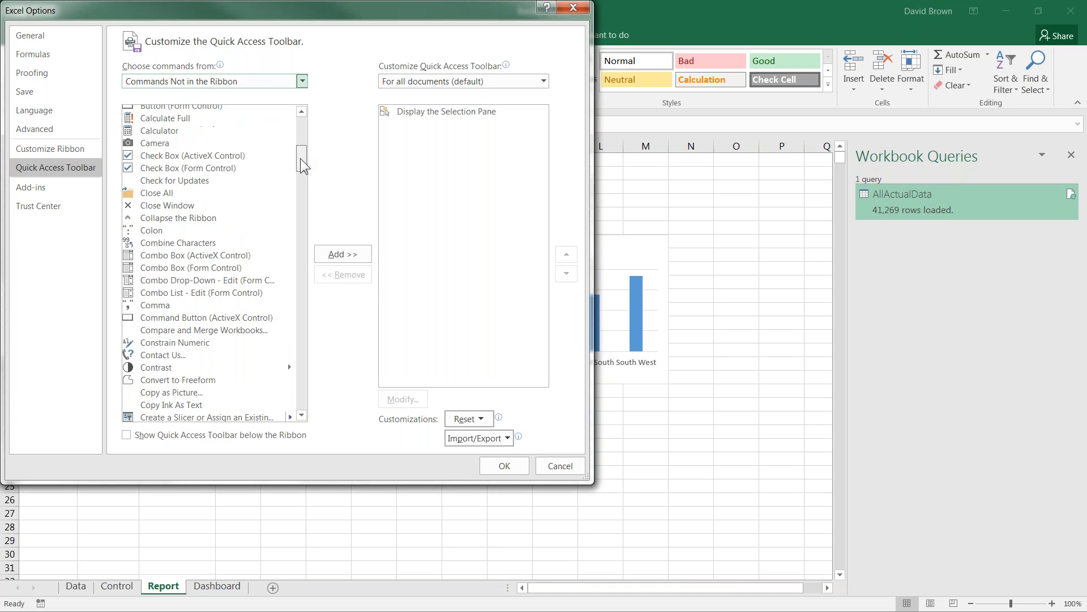
click(170, 143)
click(344, 261)
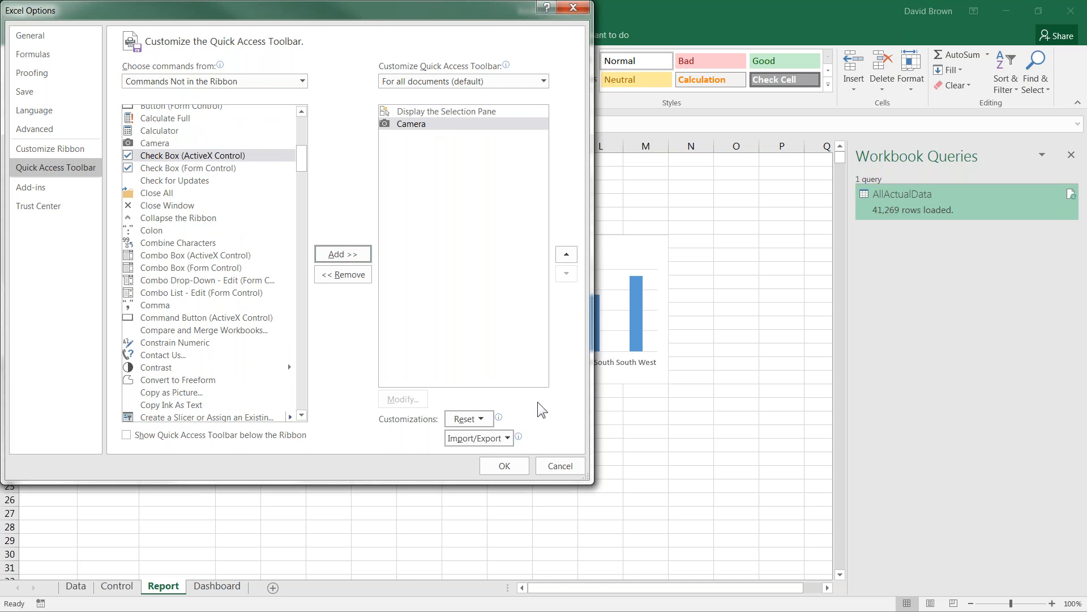
click(514, 468)
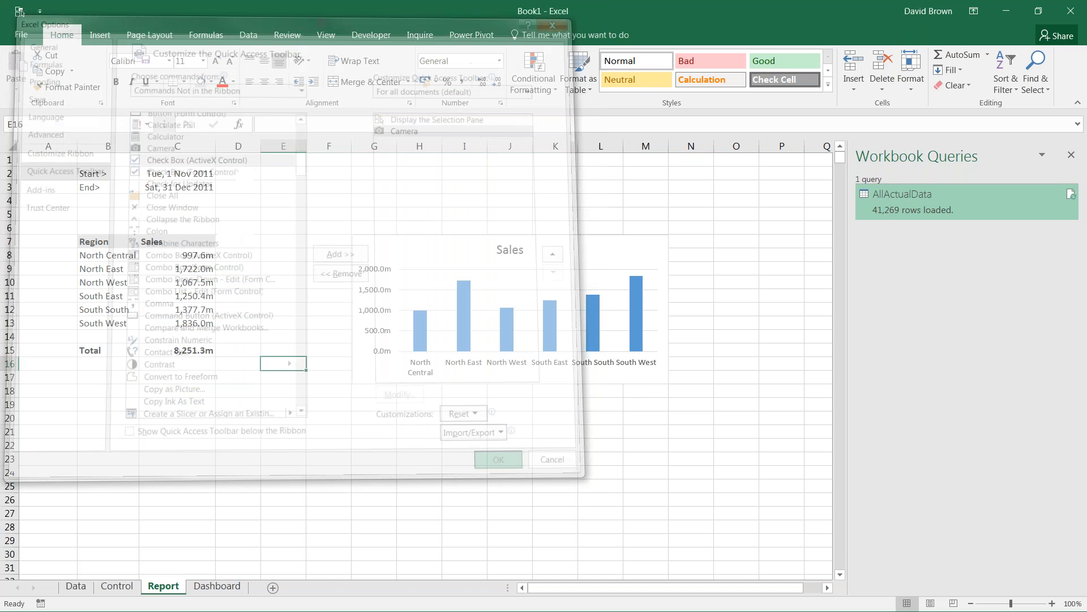
Take a Camera picture of Report range B7:C15 and place it on the Dashboard sheet with its upper-left corner at B3.
click(108, 269)
drag(110, 241, 209, 348)
click(41, 11)
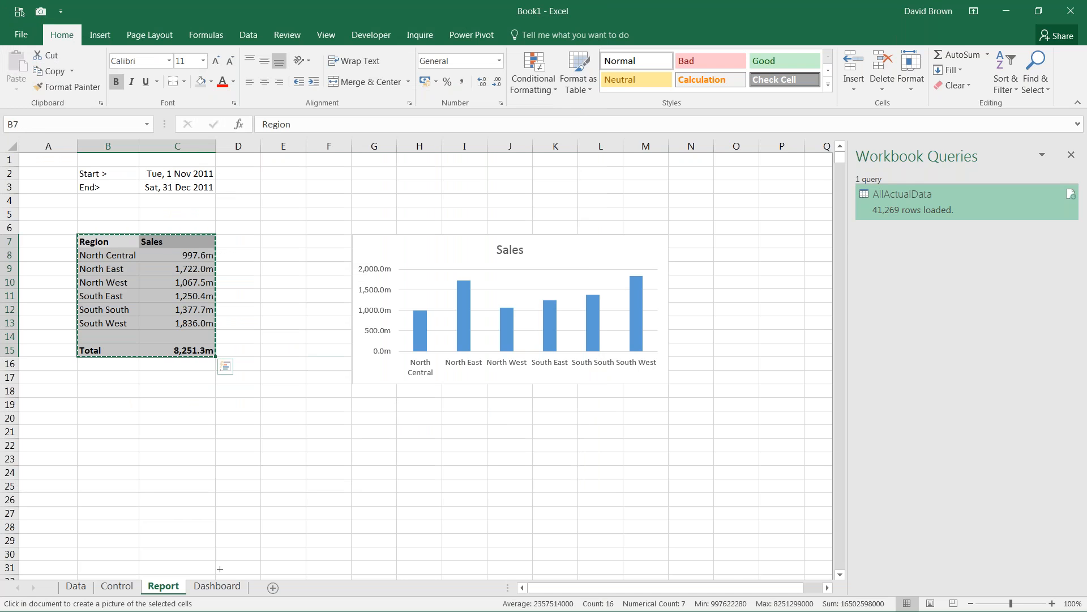
click(217, 586)
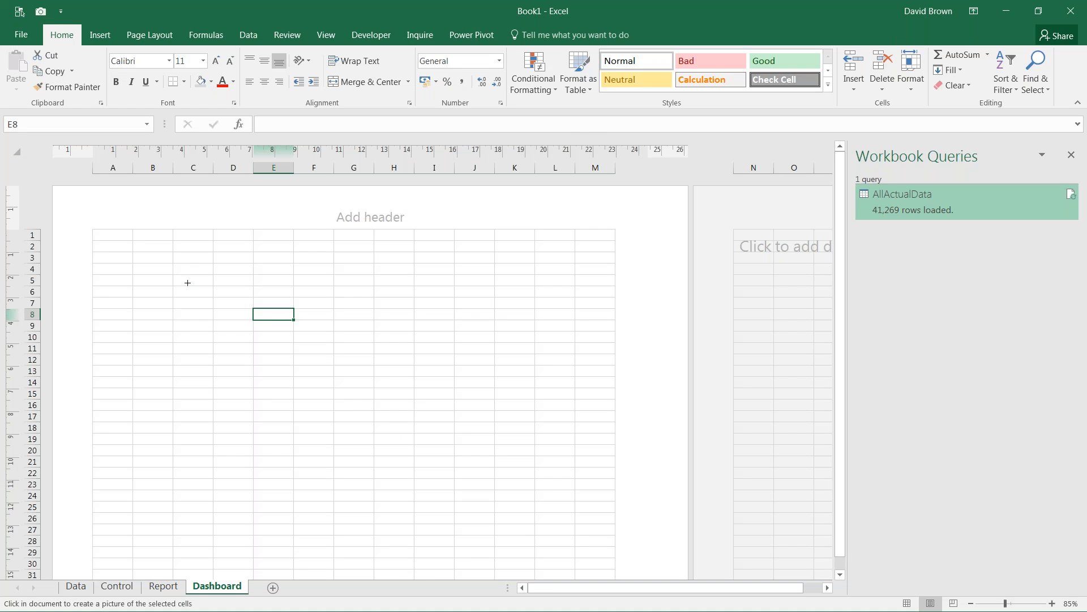
click(187, 283)
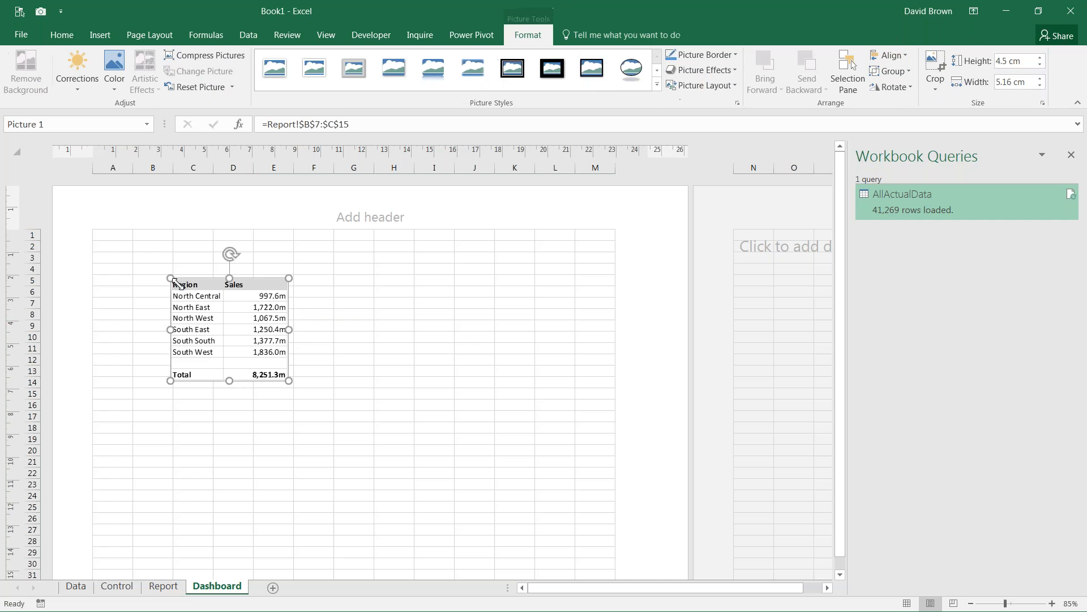
drag(173, 278, 222, 317)
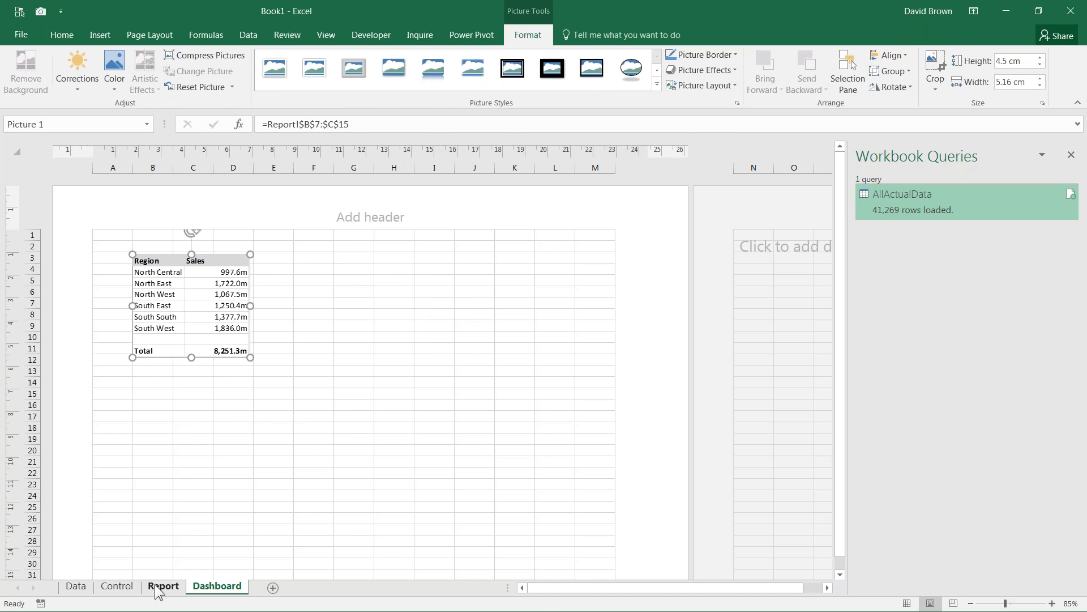
Return to the Report sheet and check the Sales chart and the cells around it.
click(162, 587)
click(395, 239)
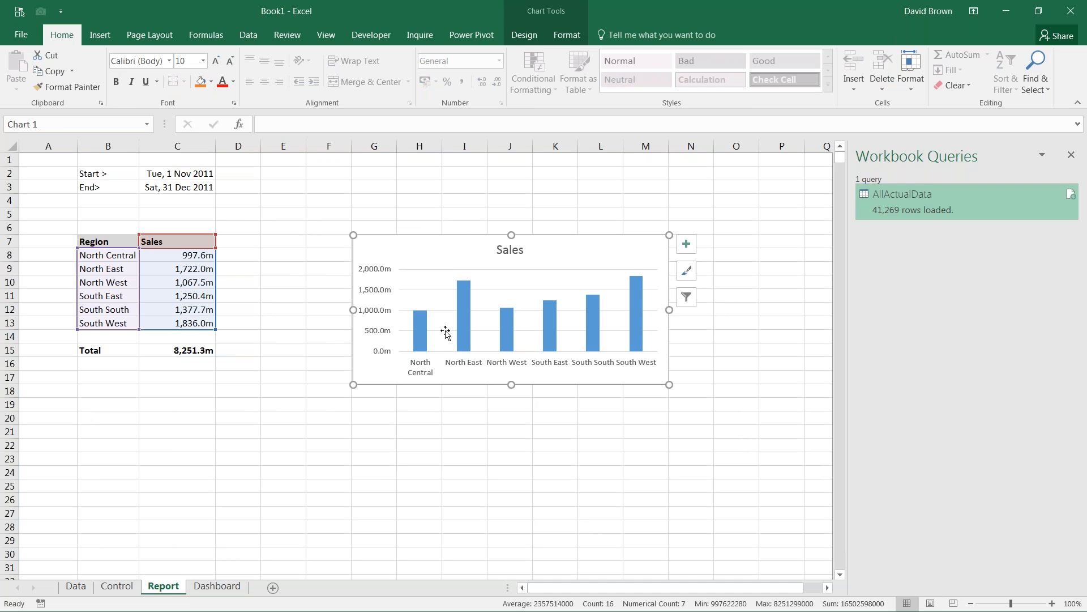
click(331, 187)
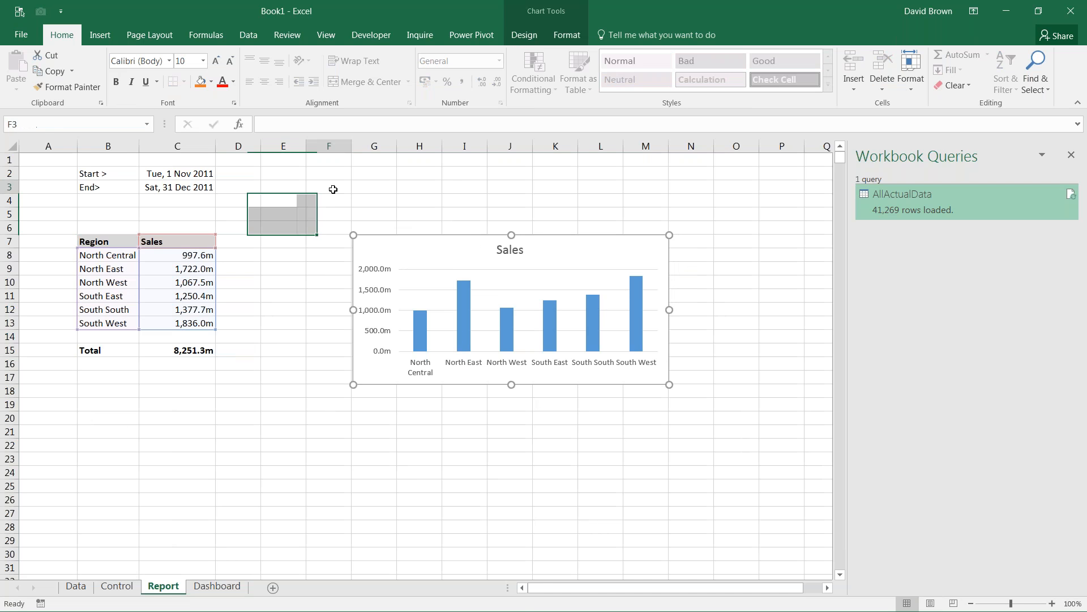
click(420, 187)
click(656, 198)
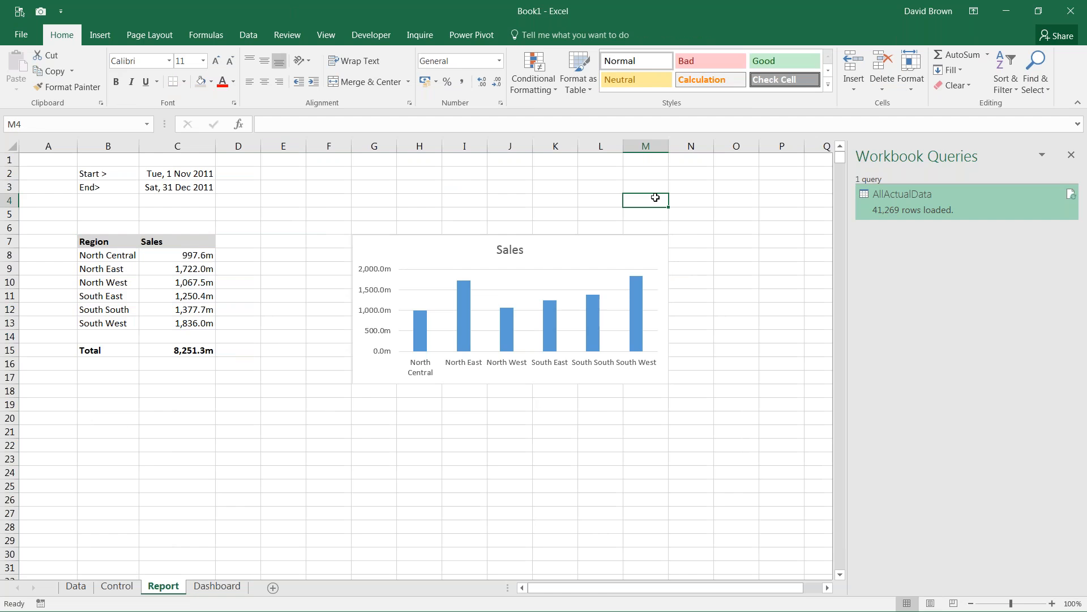
click(410, 240)
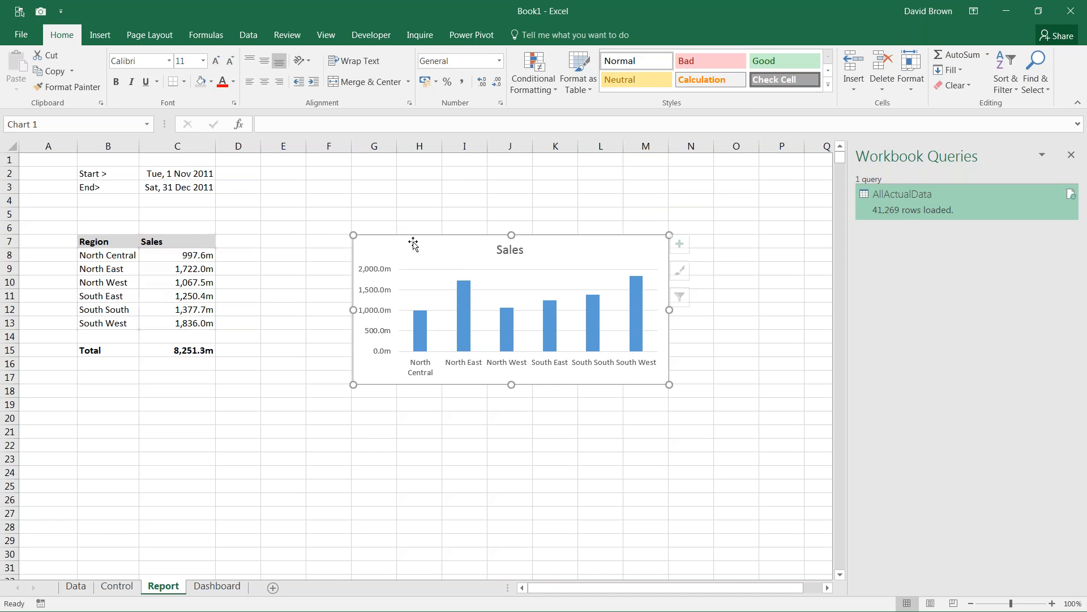
click(373, 197)
key(Return)
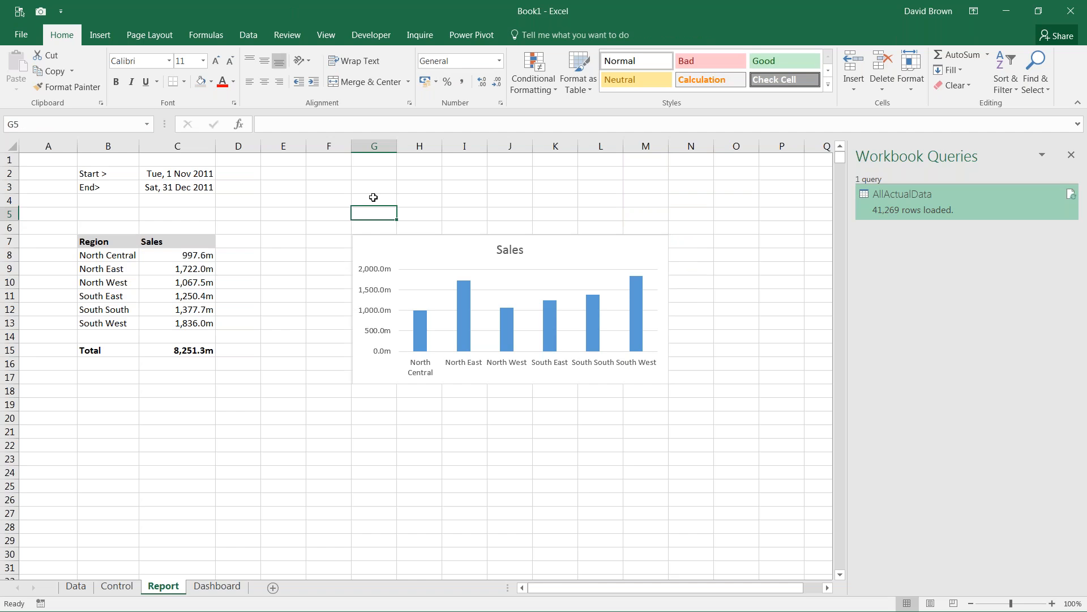
Take a Camera picture of Report range G7:M17 behind the Sales chart and place it beside the table picture on the Dashboard.
click(374, 197)
key(Return)
key(Down)
key(Down)
key(shift+Down)
key(shift+Down)
key(shift+Down)
key(shift+Down)
key(shift+Down)
key(shift+Down)
key(shift+Down)
key(shift+Down)
key(shift+Down)
key(shift+Down)
key(shift+Right)
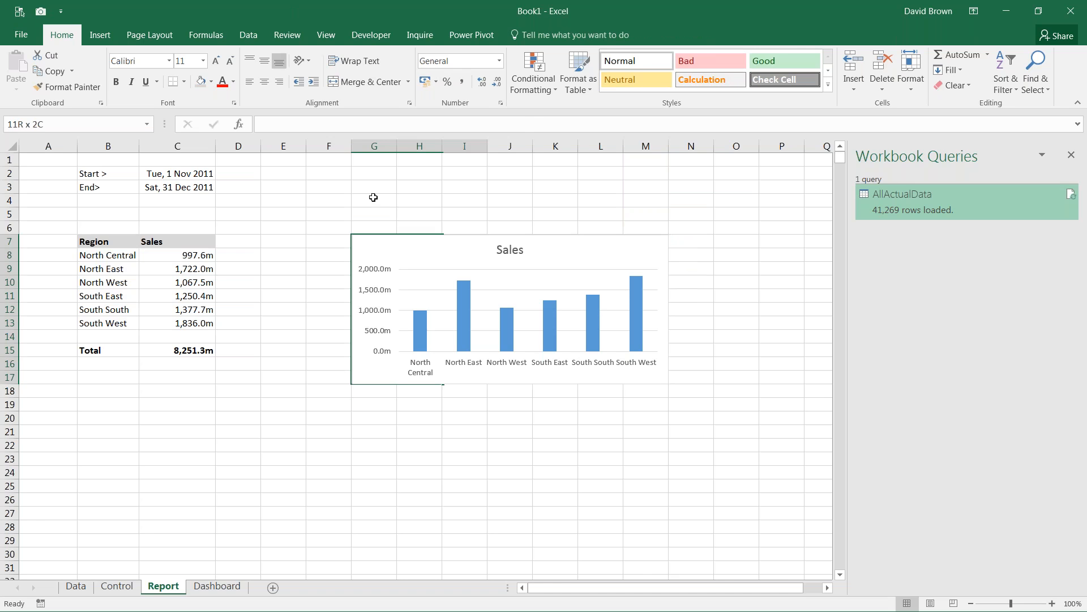
key(shift+Right)
key(shift+Right)
key(shift+Right)
key(shift+Right)
key(shift+Right)
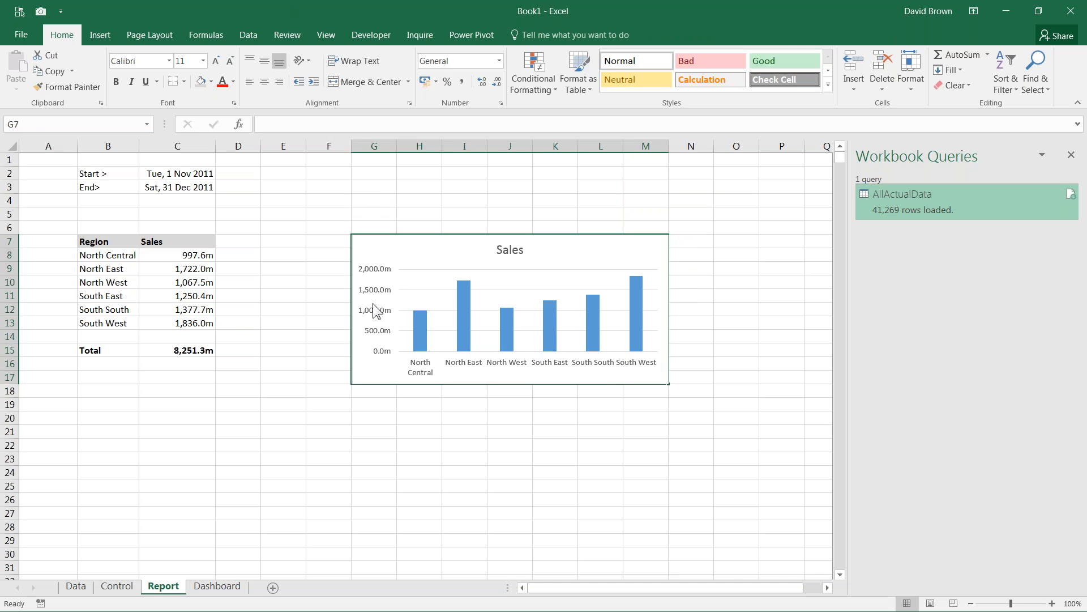
click(42, 14)
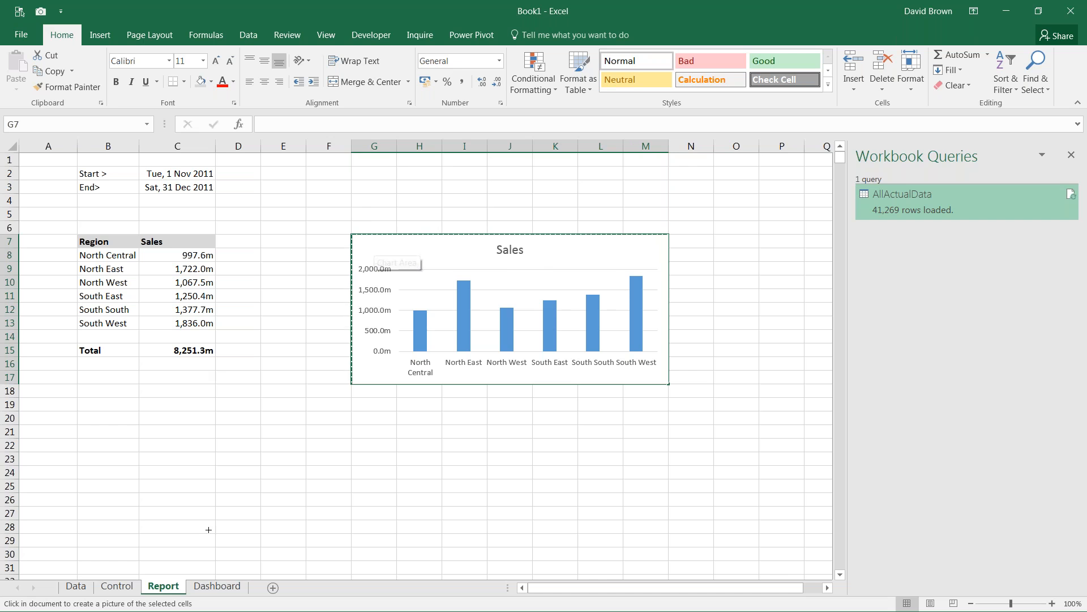
click(217, 587)
click(133, 255)
click(323, 342)
drag(447, 355, 402, 258)
Shift the Dashboard's table picture to start in column A at row 3, and move the chart picture to about E3:L14.
click(222, 269)
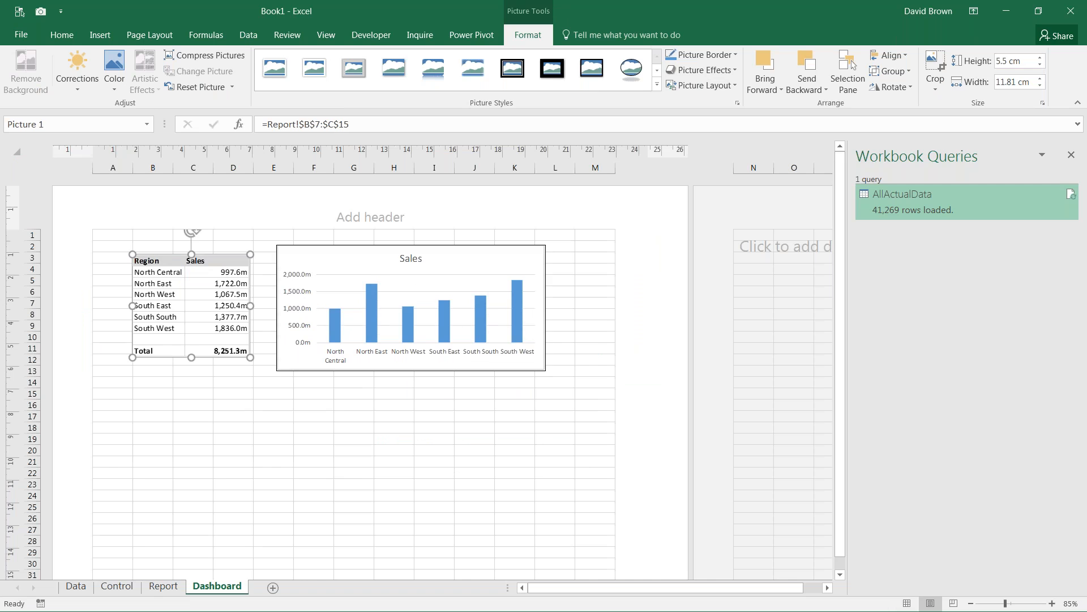
drag(222, 269, 197, 269)
drag(473, 263, 448, 278)
click(298, 463)
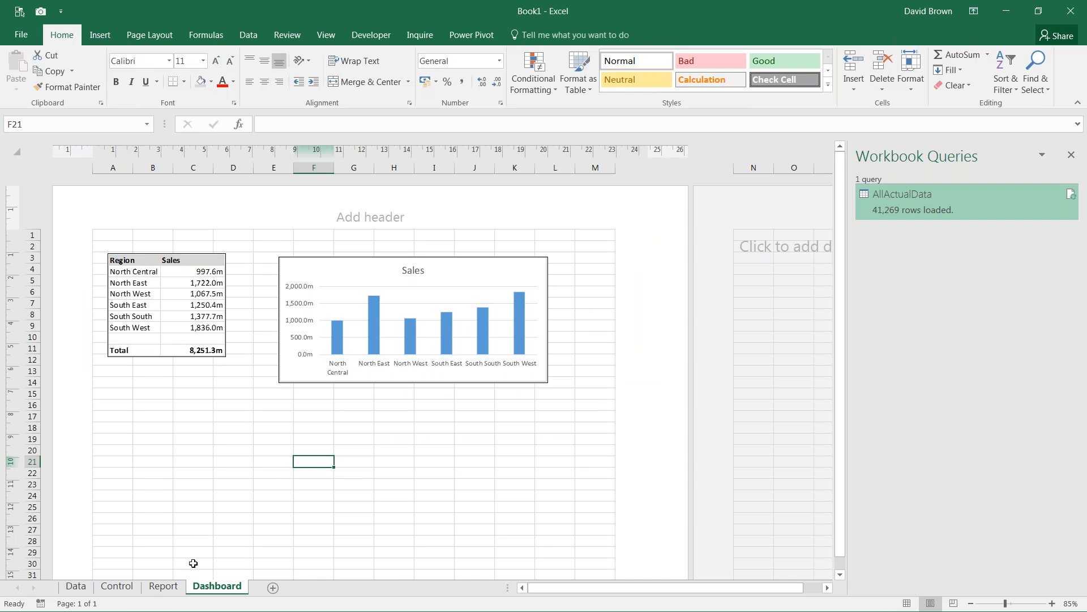
Review the Data, Control and Report sheets, including the SUMIFS formula in C8, and return to the Dashboard.
click(146, 594)
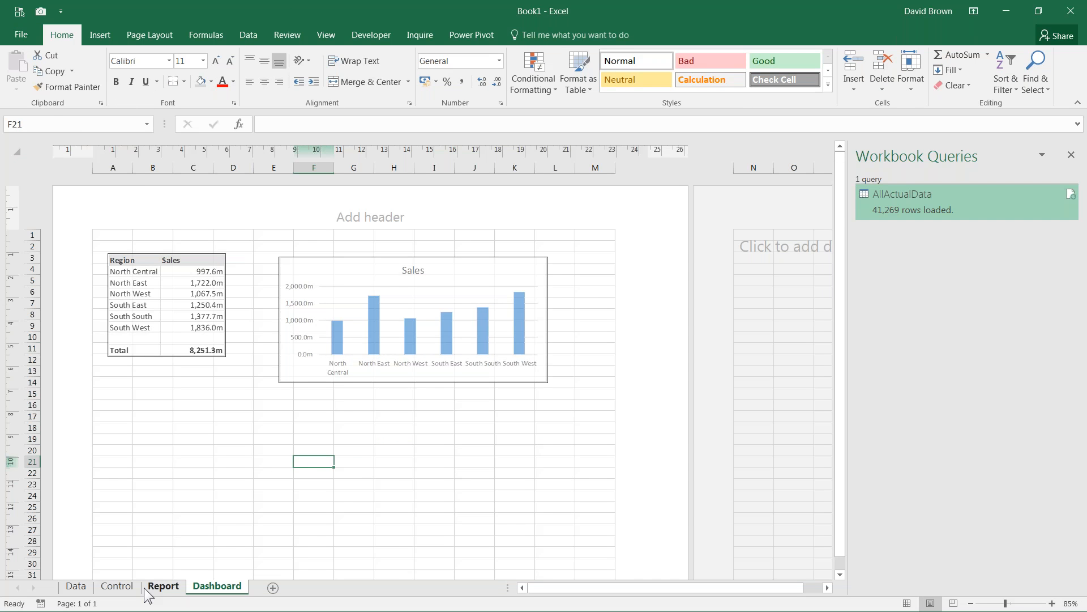
click(79, 589)
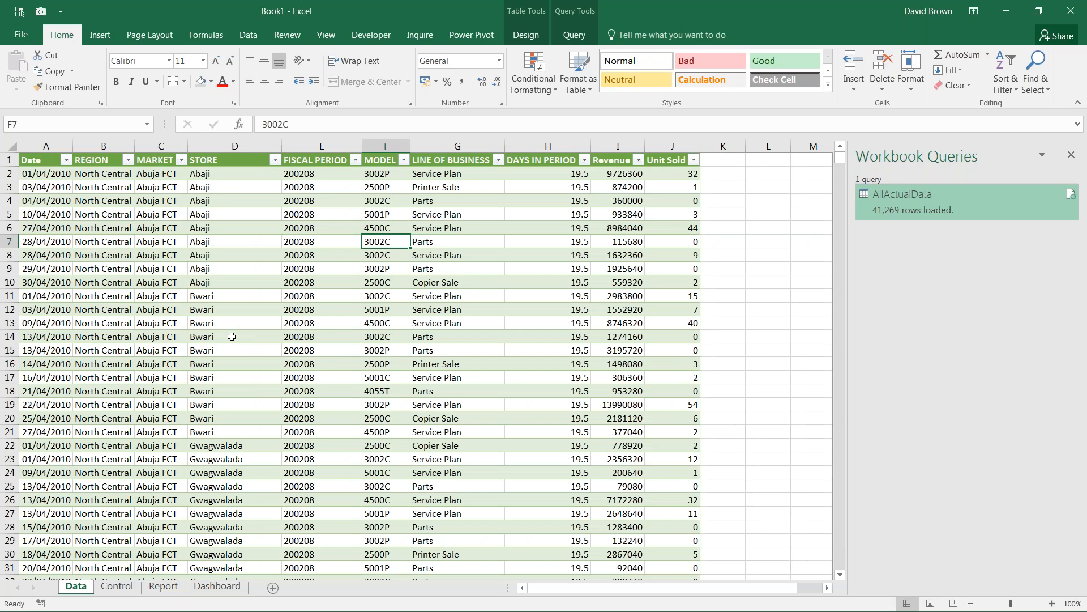
click(117, 587)
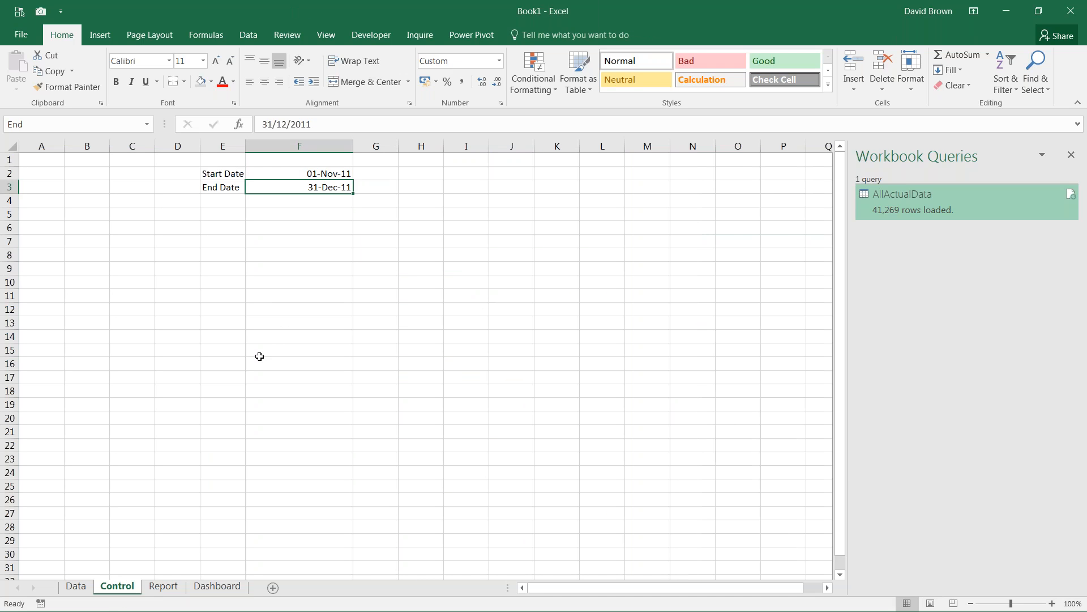
click(162, 586)
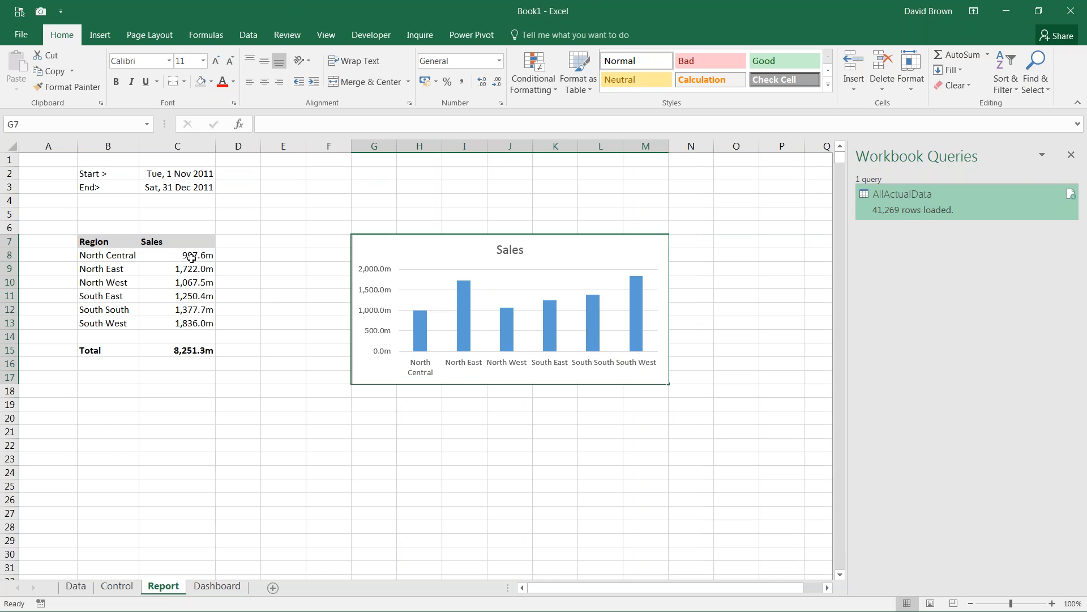
click(192, 258)
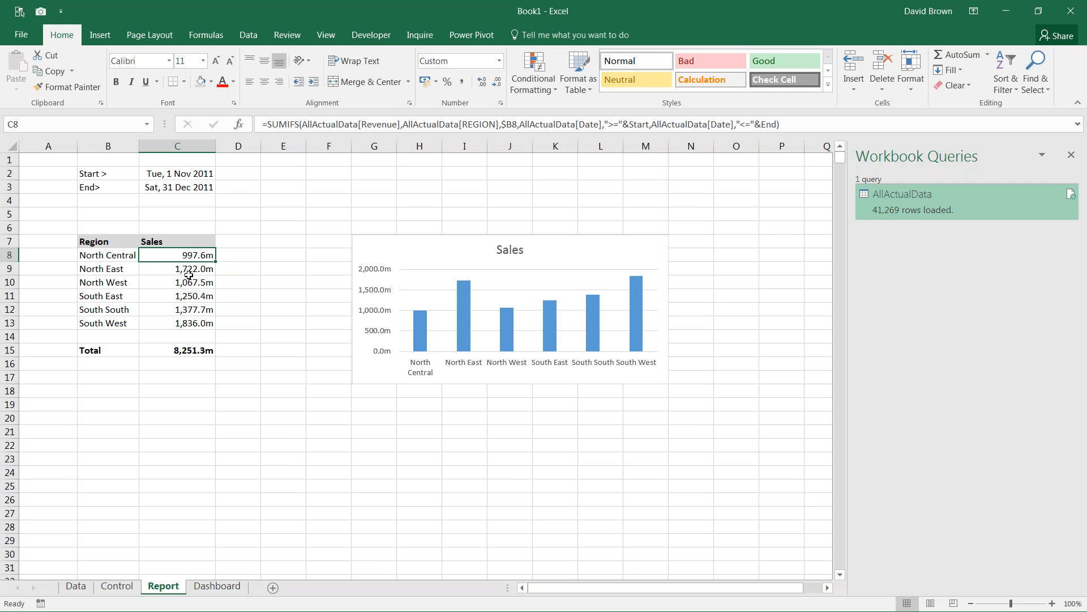
click(217, 585)
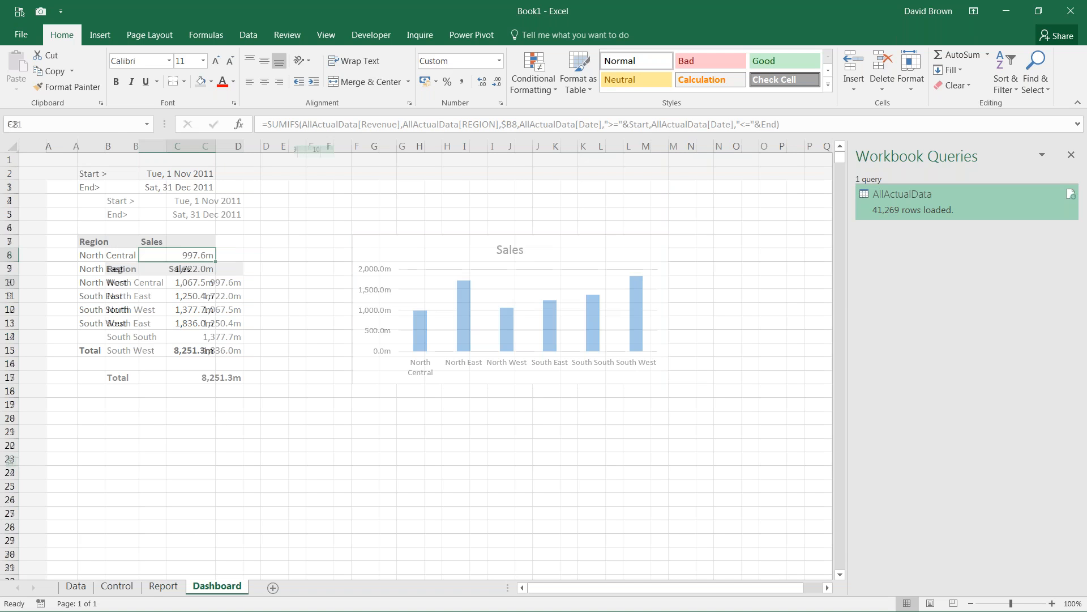